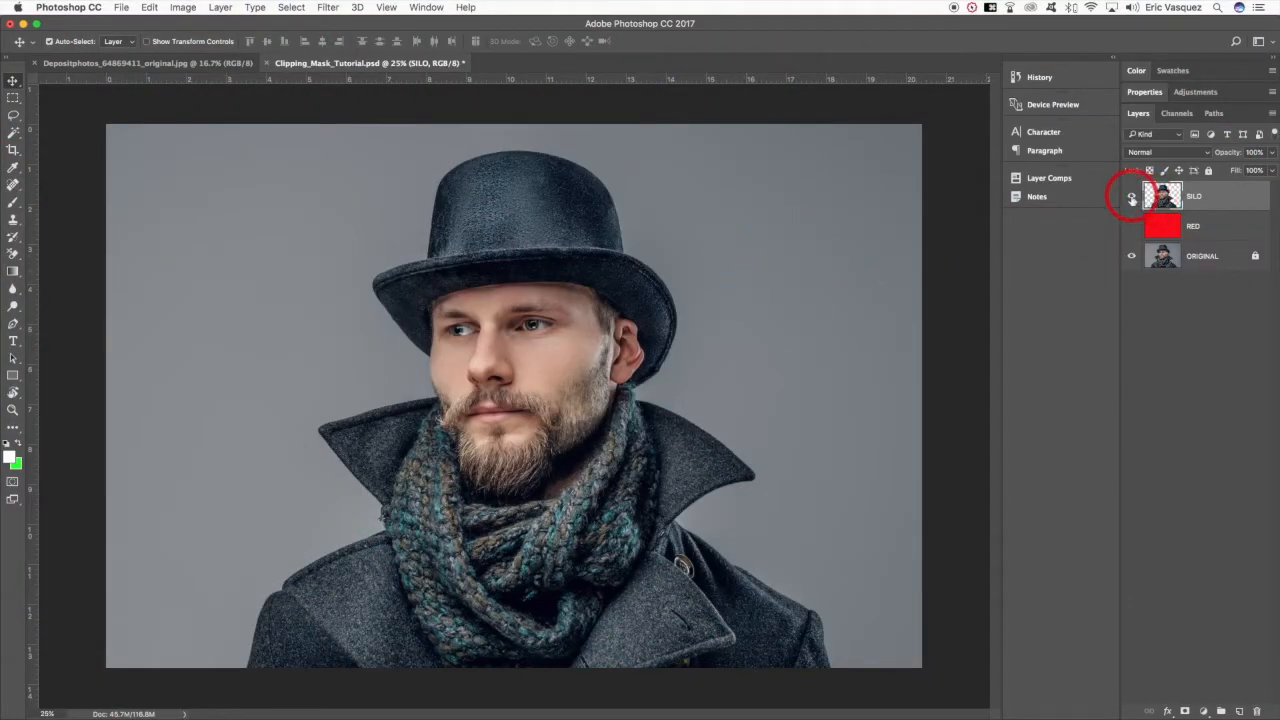
- Inspect the SILO cutout by showing and hiding the RED layer, and hiding and restoring the ORIGINAL layer
{"action": "left_click", "coordinate": [1150, 226]}
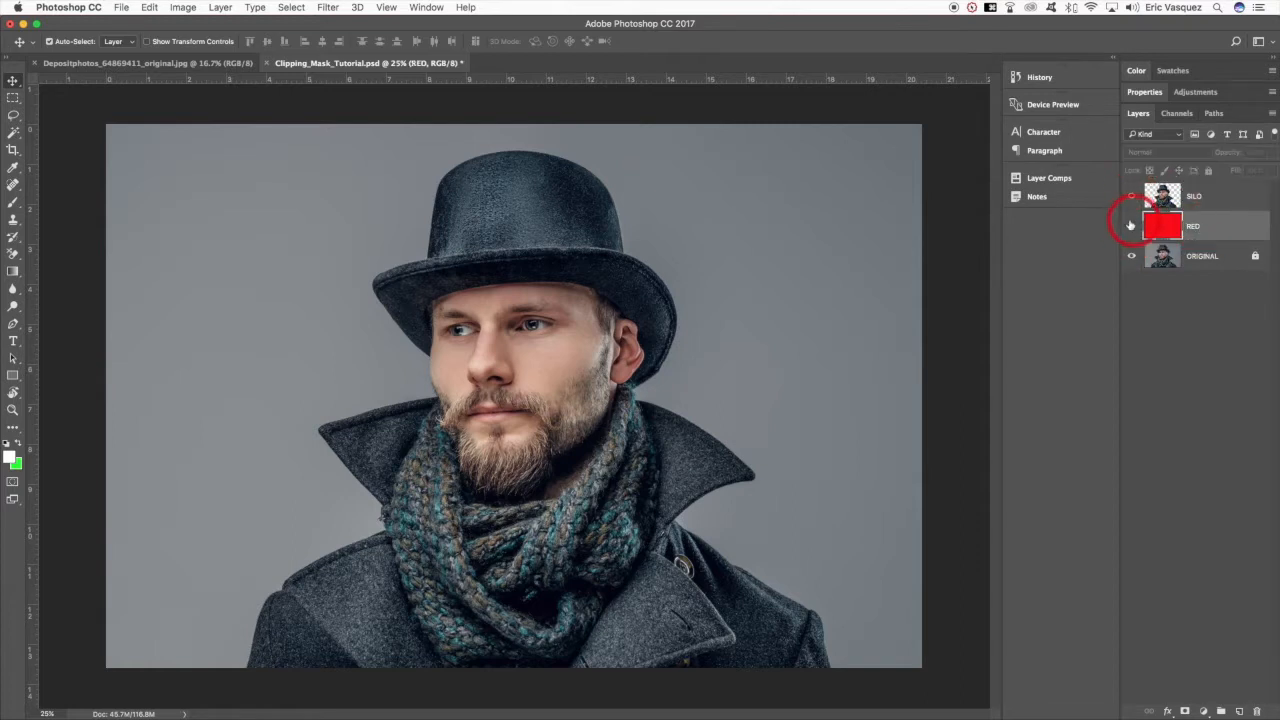
{"action": "left_click", "coordinate": [1131, 228]}
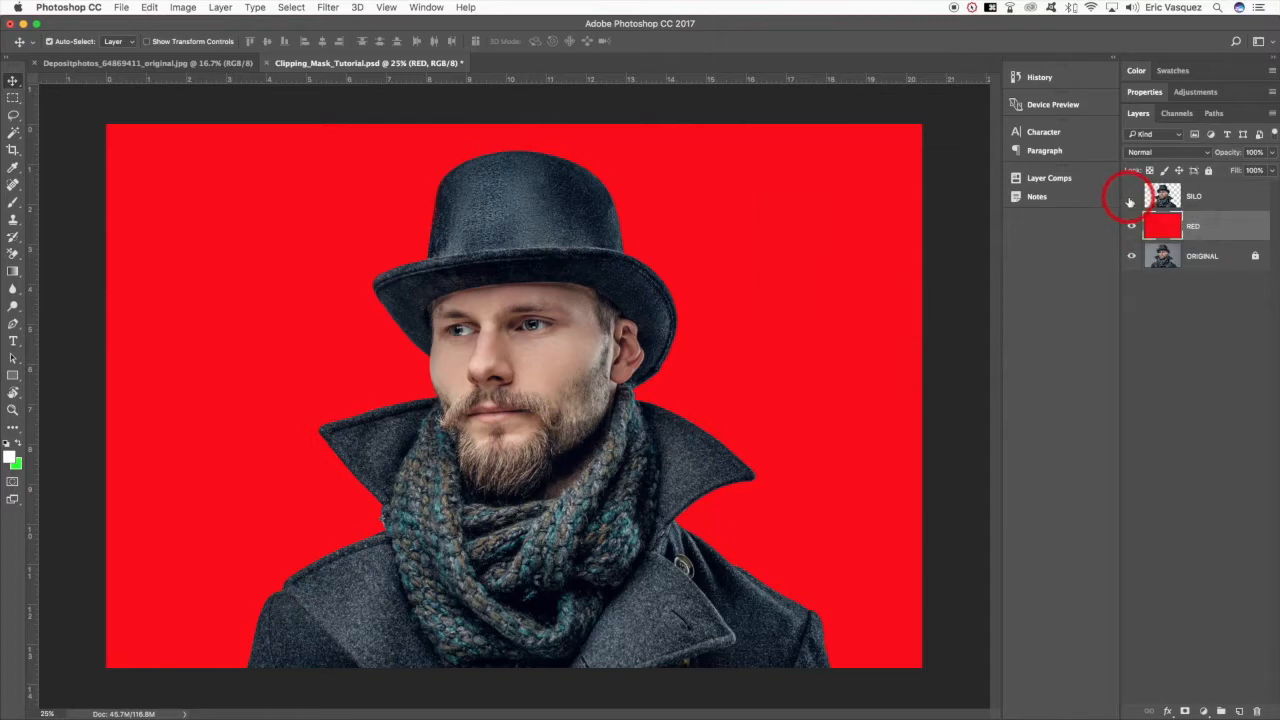
{"action": "left_click", "coordinate": [1132, 228]}
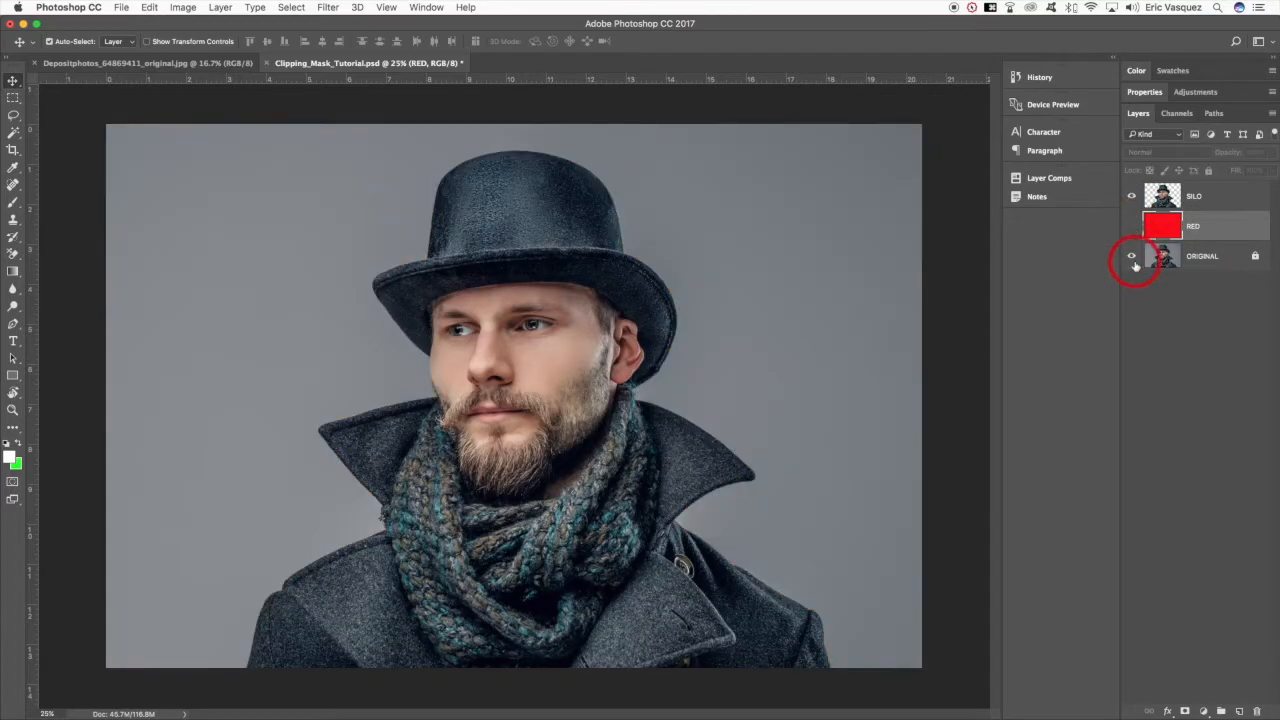
{"action": "left_click", "coordinate": [1132, 259]}
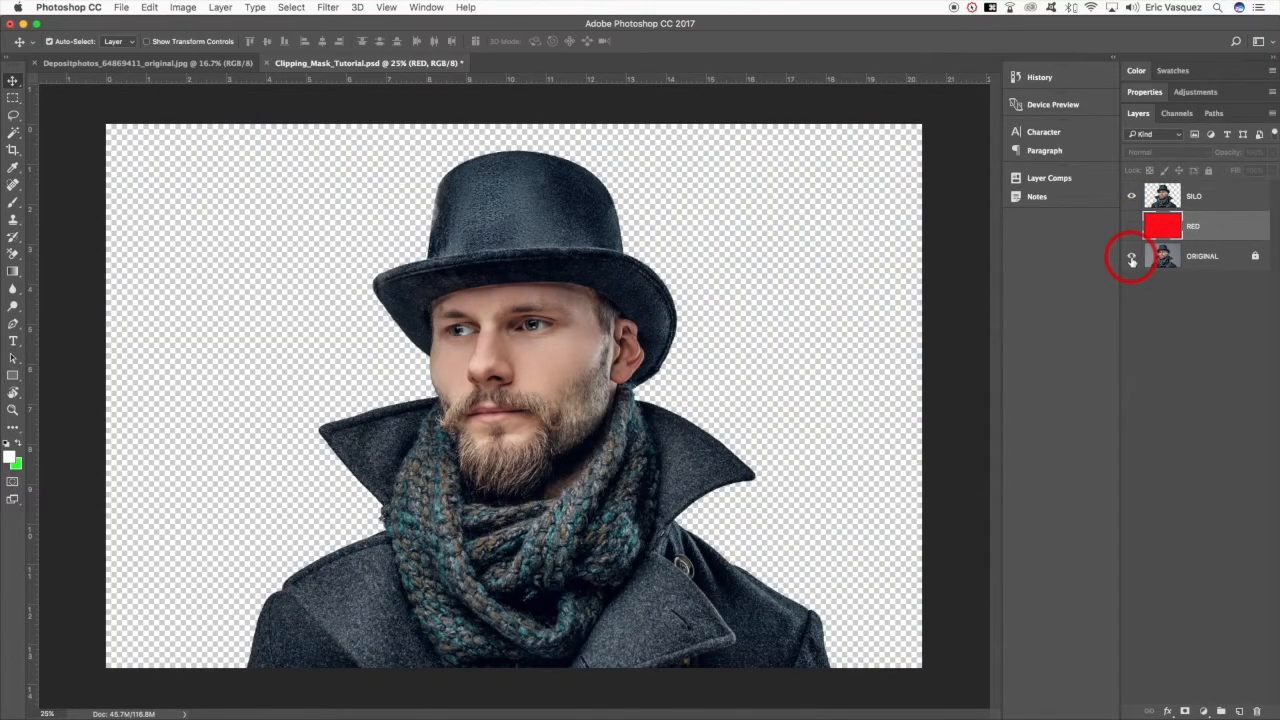
{"action": "left_click", "coordinate": [1132, 259]}
- Try locking the SILO layer's transparent pixels and brushing green over the man's hat and upper face, and undo it
{"action": "left_click", "coordinate": [1196, 194]}
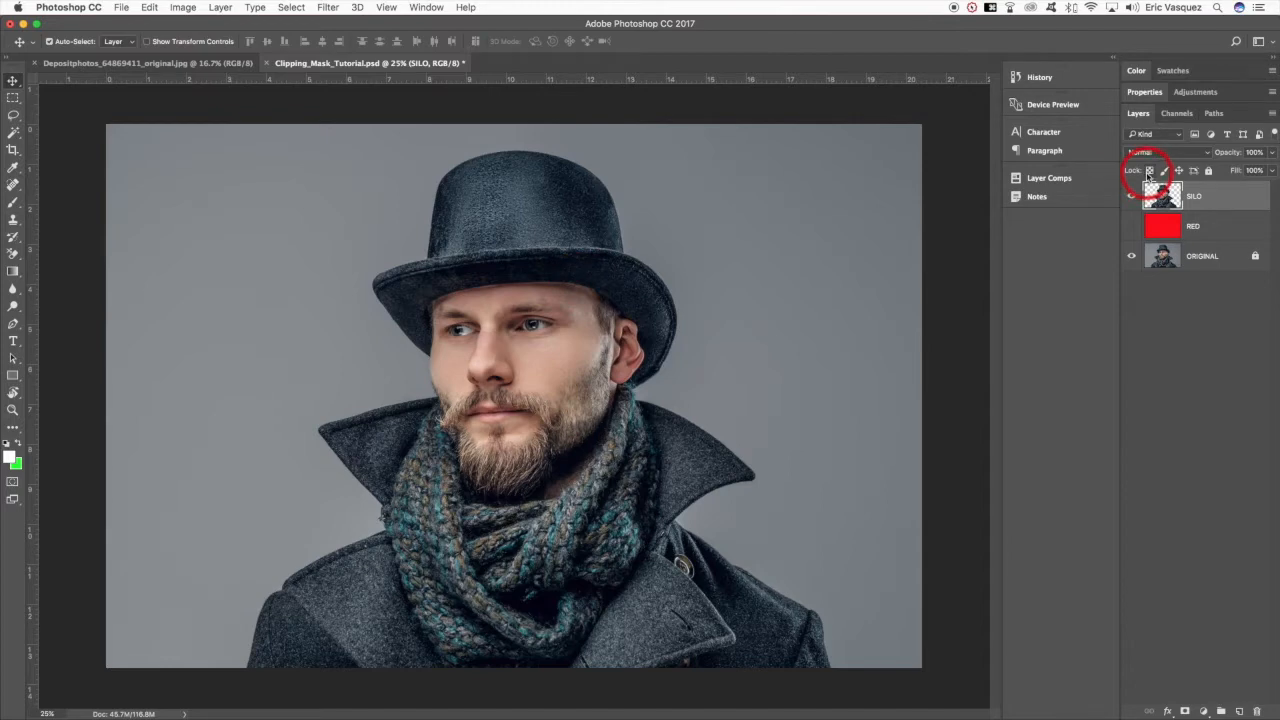
{"action": "left_click", "coordinate": [1149, 171]}
{"action": "key", "text": "b"}
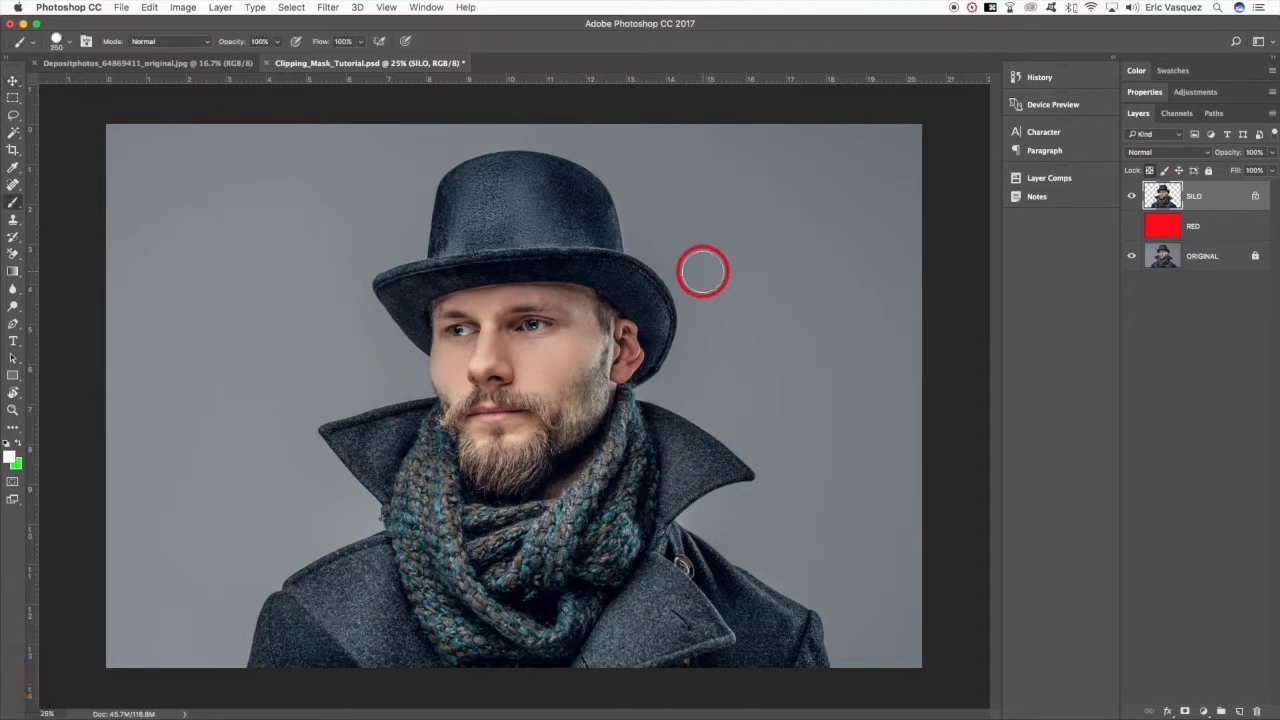
{"action": "key", "text": "x"}
{"action": "mouse_move", "coordinate": [700, 271]}
{"action": "left_mouse_down"}
{"action": "mouse_move", "coordinate": [531, 254]}
{"action": "mouse_move", "coordinate": [443, 183]}
{"action": "mouse_move", "coordinate": [567, 177]}
{"action": "mouse_move", "coordinate": [397, 274]}
{"action": "mouse_move", "coordinate": [571, 263]}
{"action": "mouse_move", "coordinate": [676, 300]}
{"action": "left_mouse_up"}
{"action": "mouse_move", "coordinate": [390, 320]}
{"action": "left_mouse_down"}
{"action": "mouse_move", "coordinate": [567, 320]}
{"action": "mouse_move", "coordinate": [714, 371]}
{"action": "left_mouse_up"}
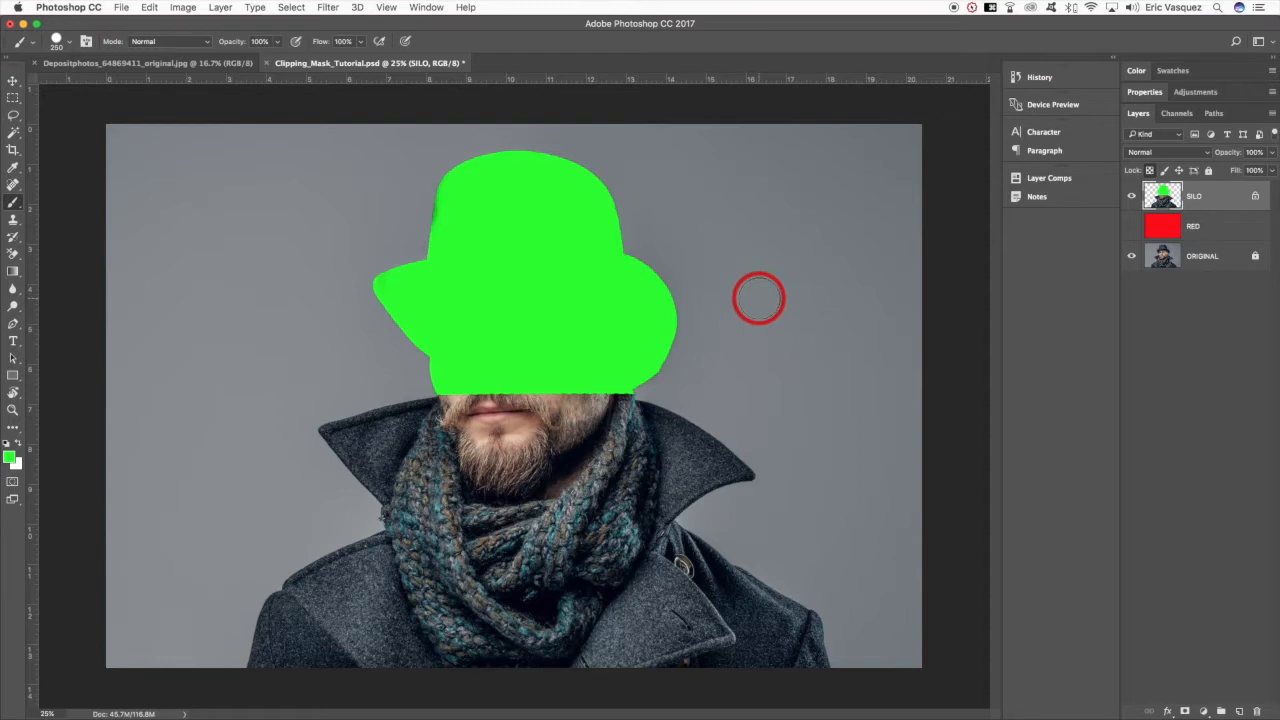
{"action": "key", "text": "super+z"}
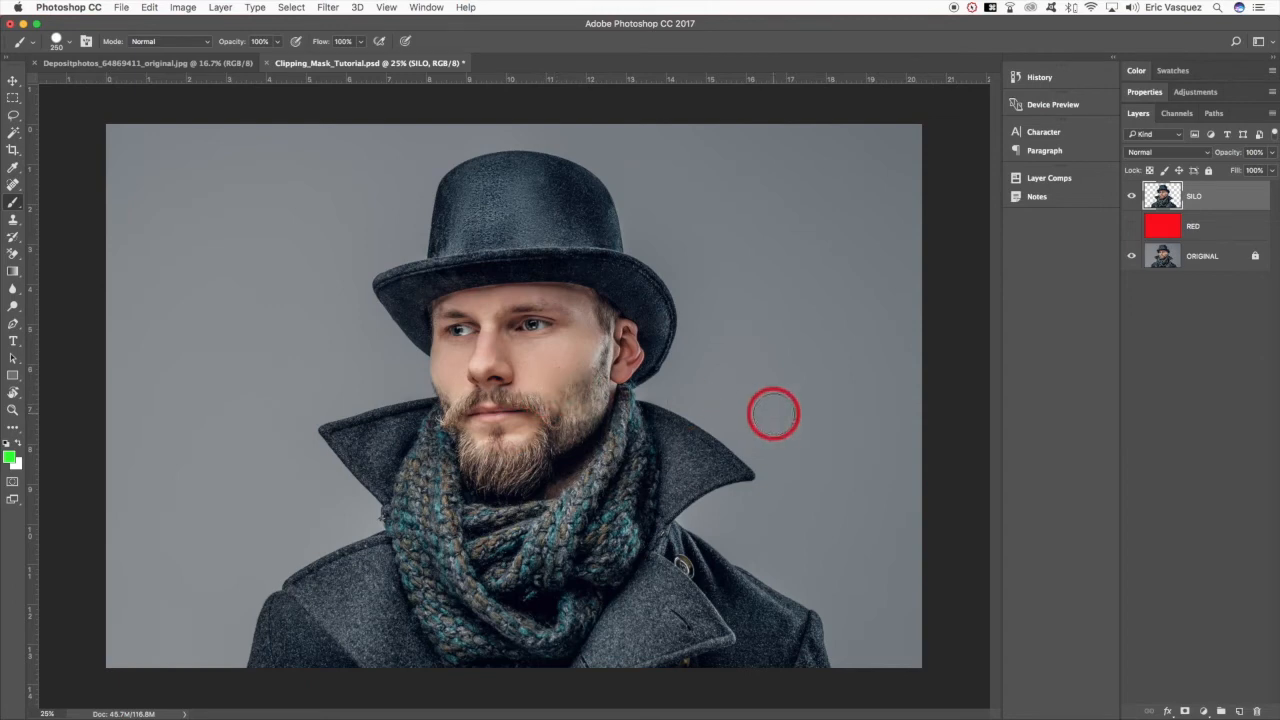
- Add a new empty layer above the SILO layer and clip it to SILO with a clipping mask
{"action": "left_click", "coordinate": [1241, 712]}
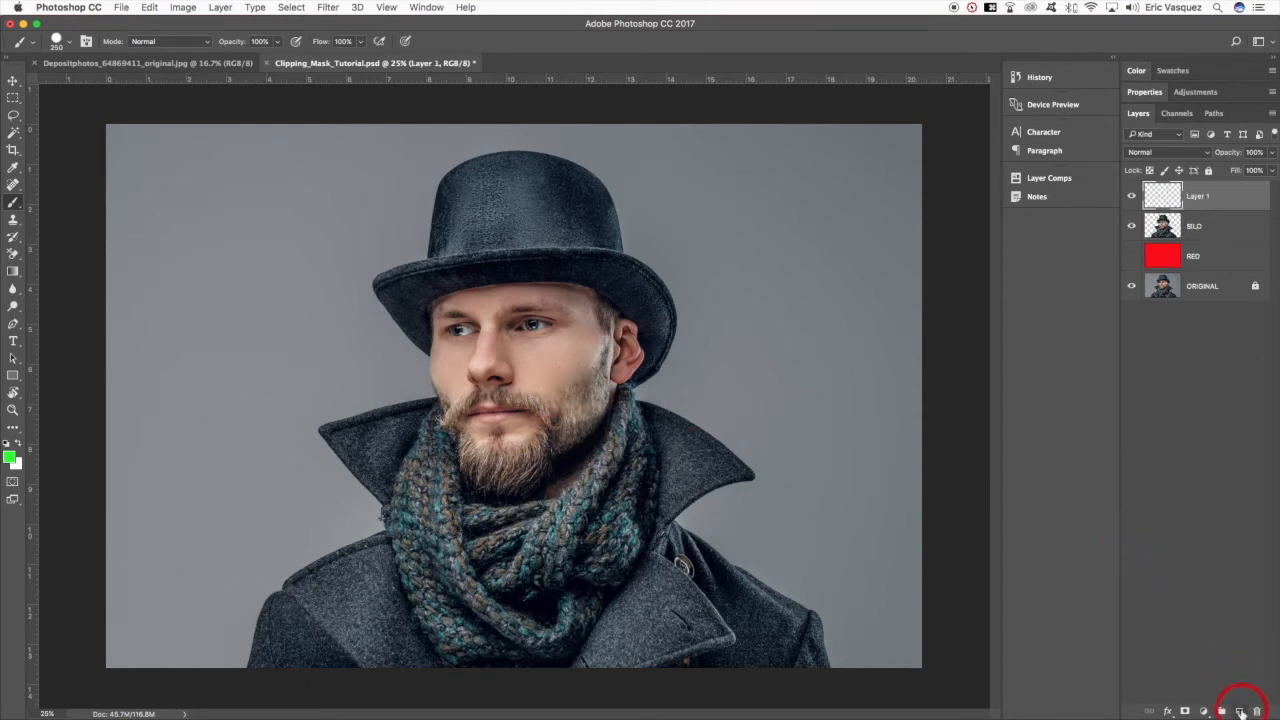
{"action": "right_click", "coordinate": [1248, 200]}
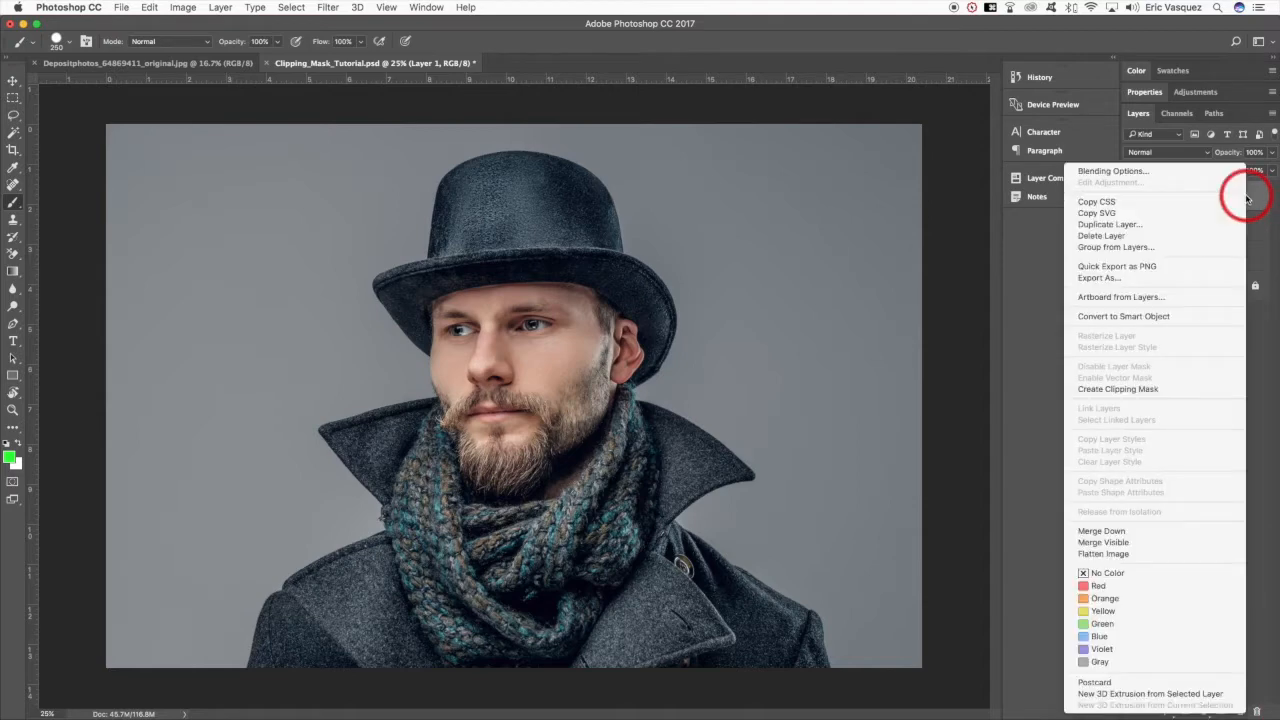
{"action": "left_click", "coordinate": [1158, 389]}
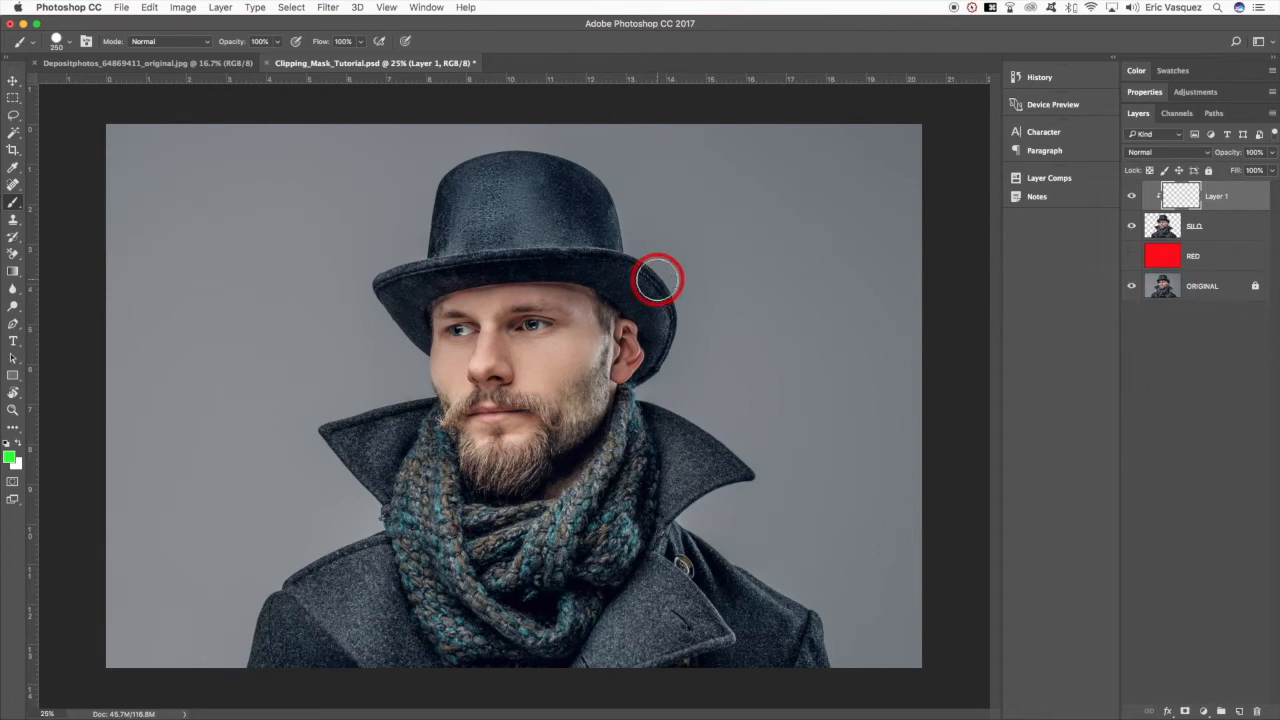
- Brush green over the man's entire figure on the clipped layer, toggling that layer's visibility to compare
{"action": "mouse_move", "coordinate": [660, 278]}
{"action": "left_mouse_down"}
{"action": "mouse_move", "coordinate": [560, 283]}
{"action": "mouse_move", "coordinate": [690, 248]}
{"action": "mouse_move", "coordinate": [466, 217]}
{"action": "mouse_move", "coordinate": [567, 180]}
{"action": "mouse_move", "coordinate": [471, 206]}
{"action": "mouse_move", "coordinate": [571, 277]}
{"action": "mouse_move", "coordinate": [391, 289]}
{"action": "mouse_move", "coordinate": [590, 325]}
{"action": "mouse_move", "coordinate": [397, 360]}
{"action": "mouse_move", "coordinate": [629, 386]}
{"action": "mouse_move", "coordinate": [269, 431]}
{"action": "left_mouse_up"}
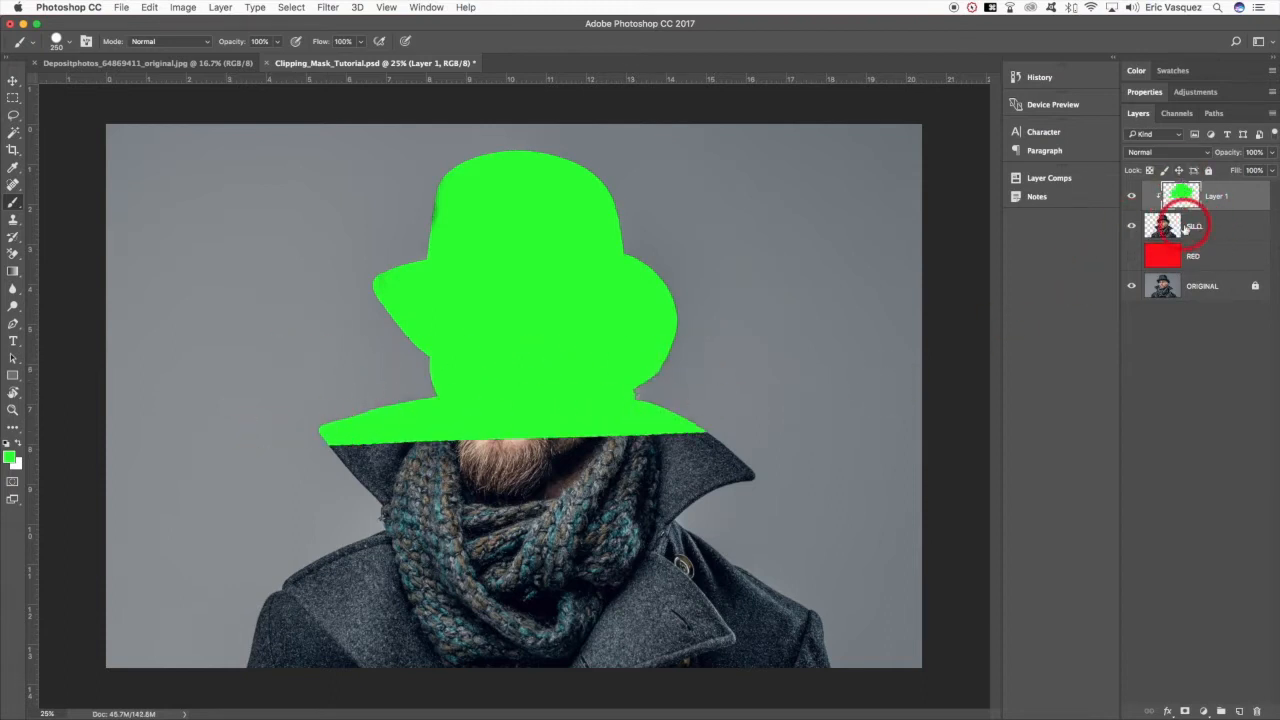
{"action": "left_click", "coordinate": [1225, 227]}
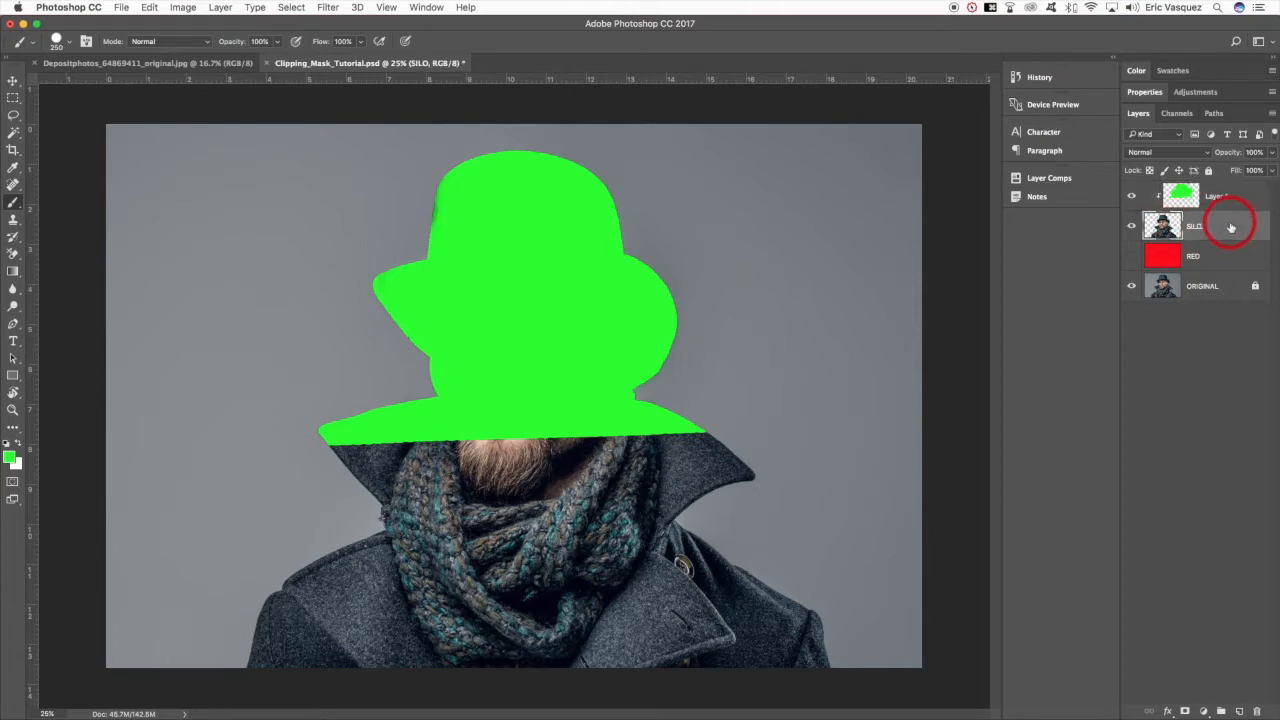
{"action": "left_click", "coordinate": [1222, 196]}
{"action": "left_click", "coordinate": [1133, 197]}
{"action": "left_click", "coordinate": [1133, 197]}
{"action": "mouse_move", "coordinate": [525, 445]}
{"action": "left_mouse_down"}
{"action": "mouse_move", "coordinate": [791, 434]}
{"action": "mouse_move", "coordinate": [477, 451]}
{"action": "mouse_move", "coordinate": [737, 443]}
{"action": "mouse_move", "coordinate": [634, 482]}
{"action": "mouse_move", "coordinate": [286, 551]}
{"action": "mouse_move", "coordinate": [594, 557]}
{"action": "mouse_move", "coordinate": [651, 603]}
{"action": "mouse_move", "coordinate": [198, 620]}
{"action": "mouse_move", "coordinate": [609, 594]}
{"action": "mouse_move", "coordinate": [909, 626]}
{"action": "mouse_move", "coordinate": [854, 674]}
{"action": "mouse_move", "coordinate": [261, 670]}
{"action": "mouse_move", "coordinate": [789, 629]}
{"action": "mouse_move", "coordinate": [329, 663]}
{"action": "mouse_move", "coordinate": [283, 577]}
{"action": "mouse_move", "coordinate": [614, 371]}
{"action": "left_mouse_up"}
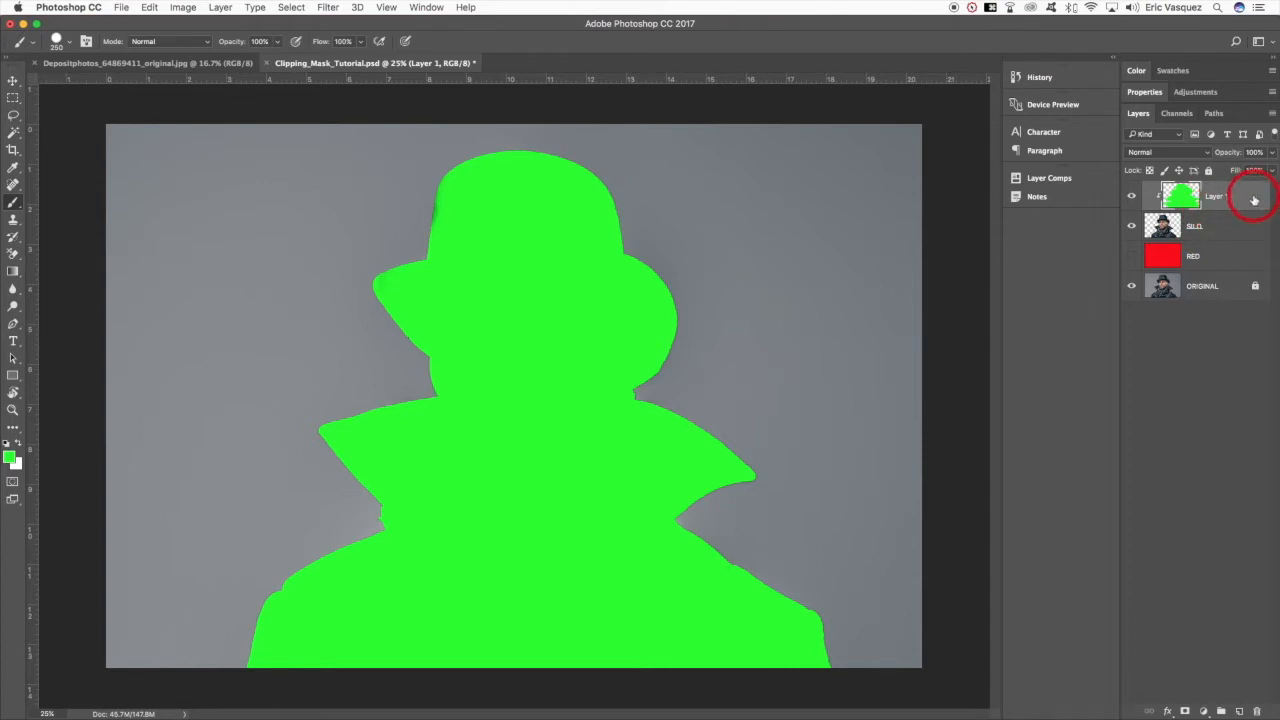
- Release the green layer's clipping mask to reveal the full brush strokes, and clip it to SILO again
{"action": "right_click", "coordinate": [1254, 200]}
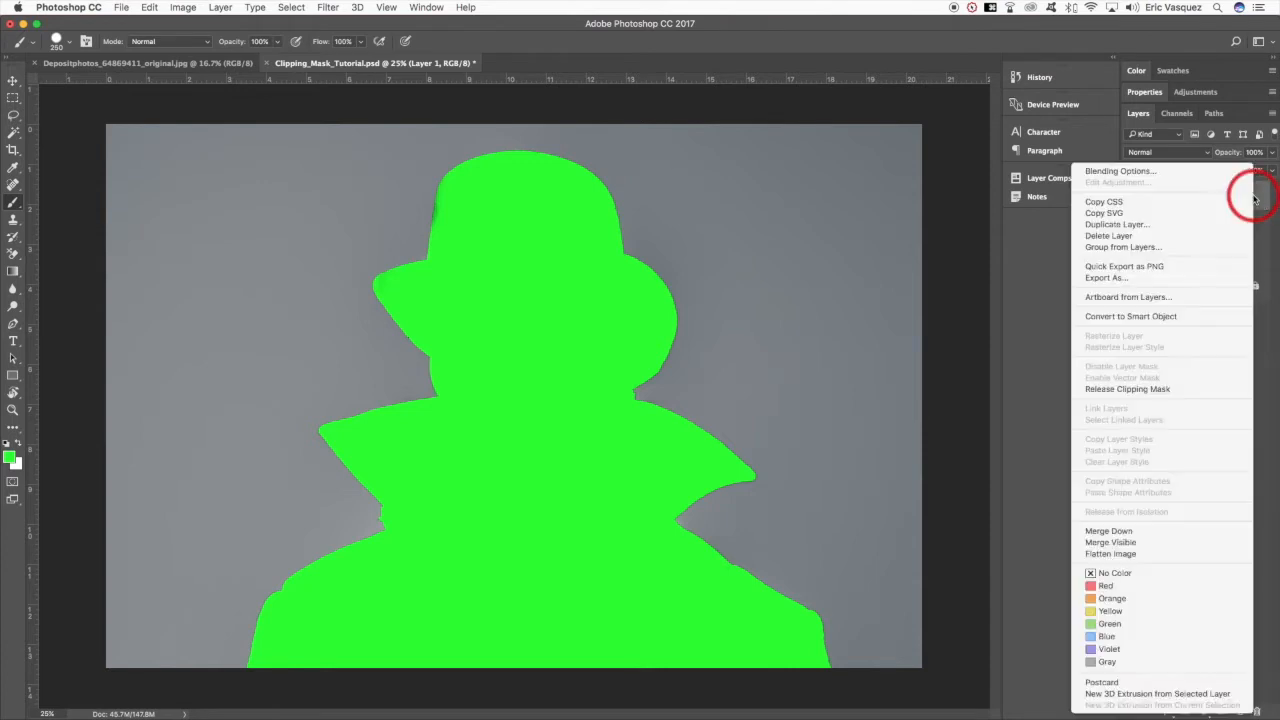
{"action": "left_click", "coordinate": [1138, 389]}
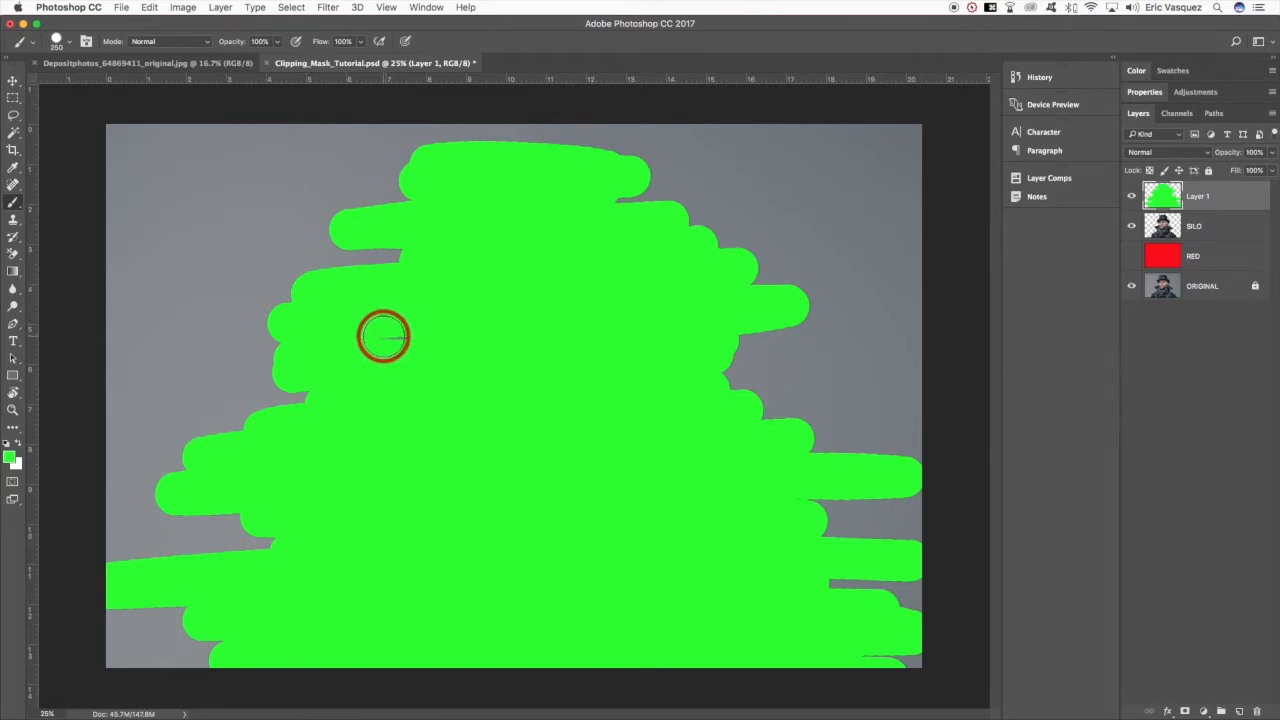
{"action": "right_click", "coordinate": [1256, 206]}
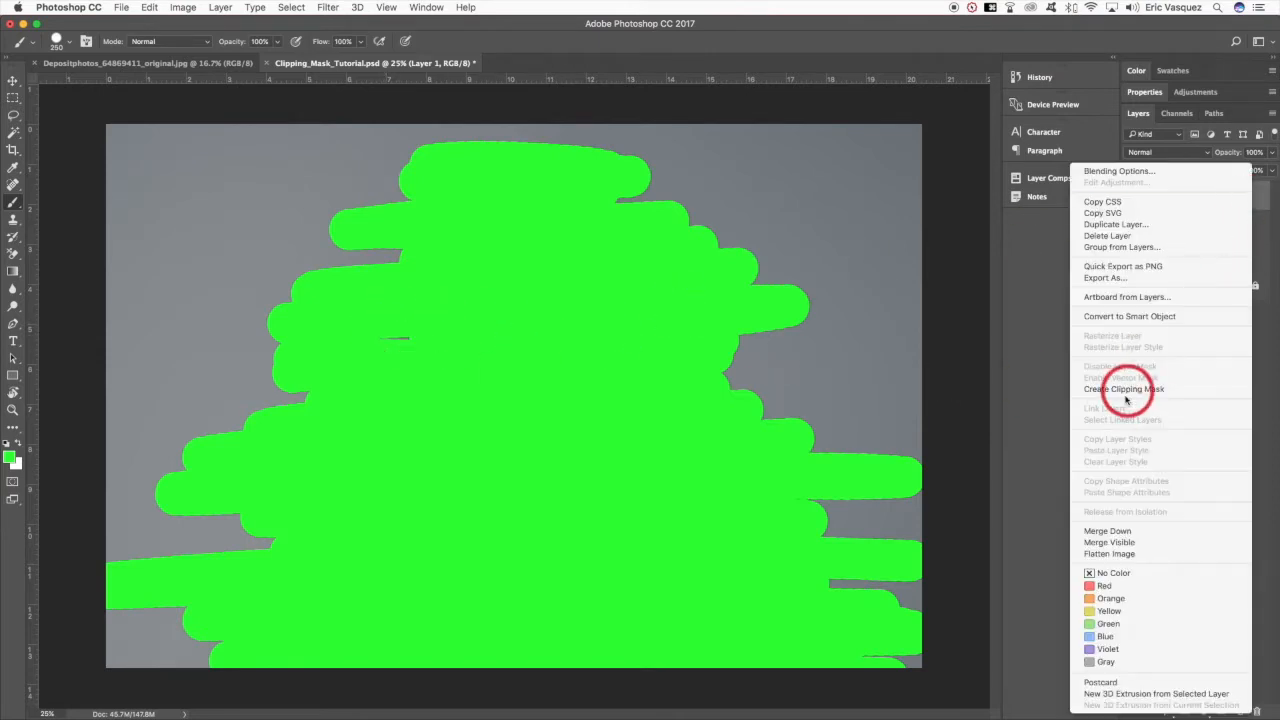
{"action": "left_click", "coordinate": [1121, 389]}
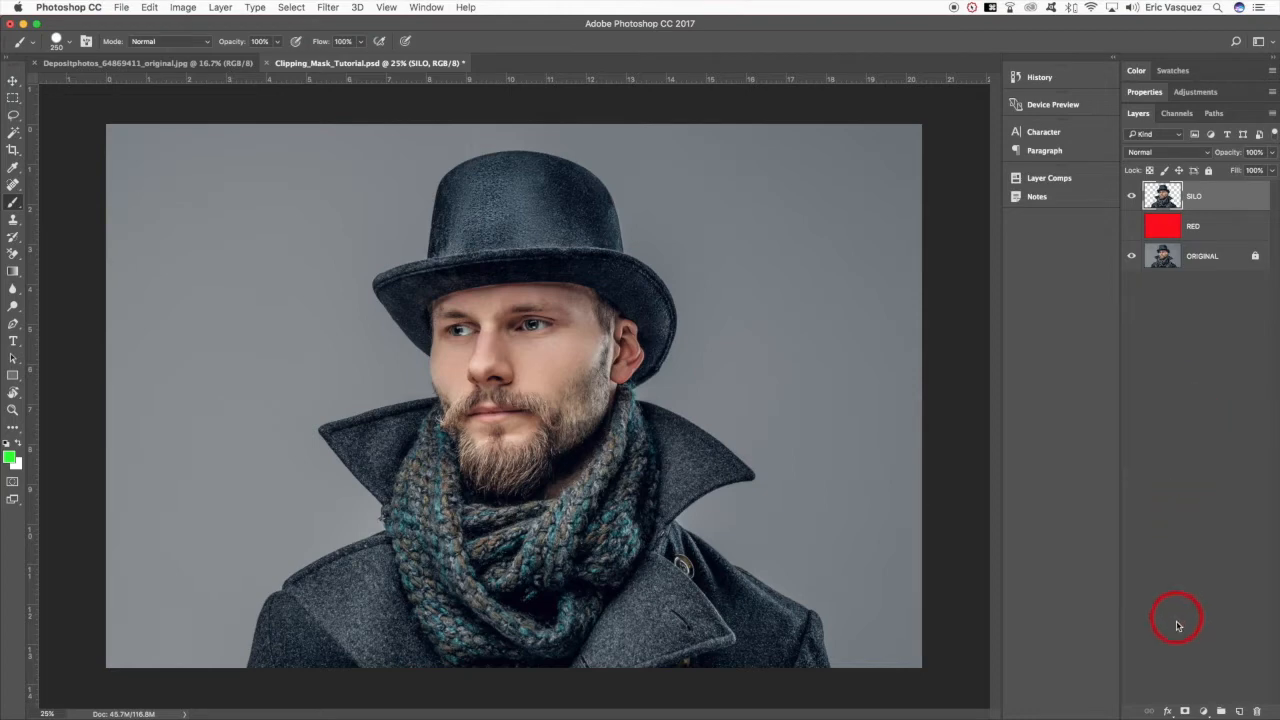
- Try a direct Hue/Saturation adjustment on the SILO layer with saturation -52, and undo it
{"action": "left_click", "coordinate": [1204, 711]}
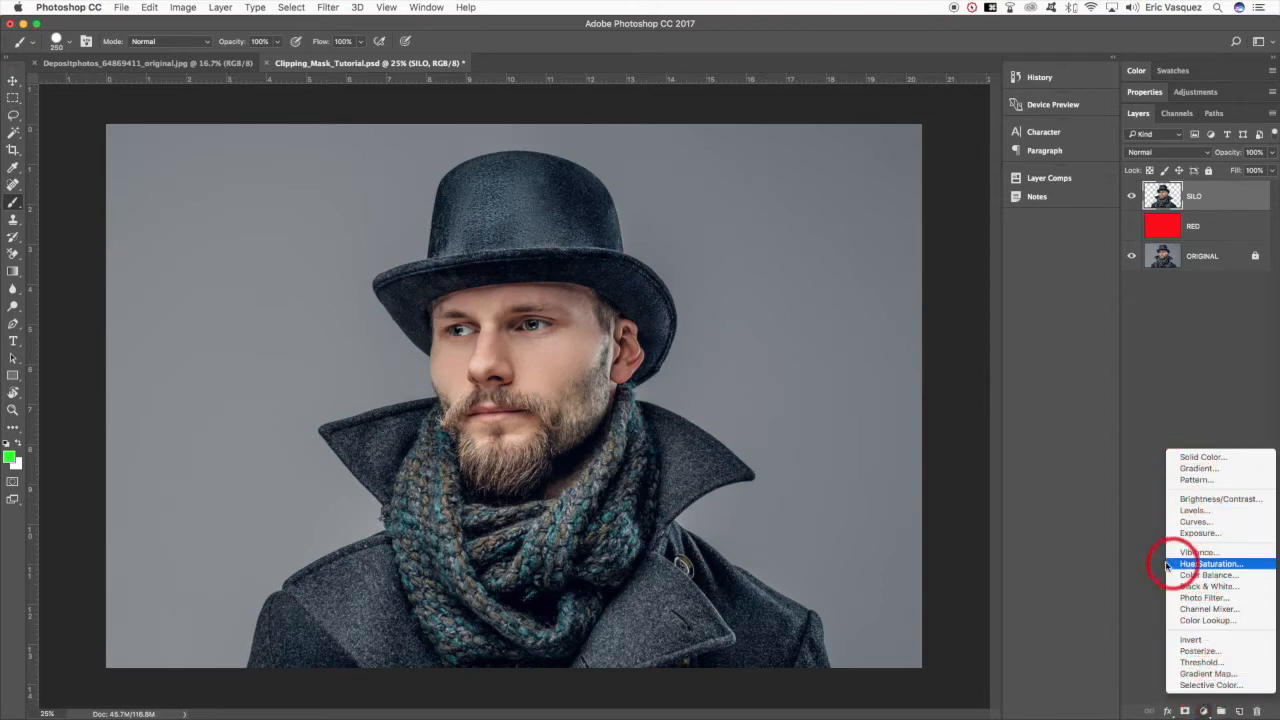
{"action": "left_click", "coordinate": [855, 369]}
{"action": "left_click", "coordinate": [183, 7]}
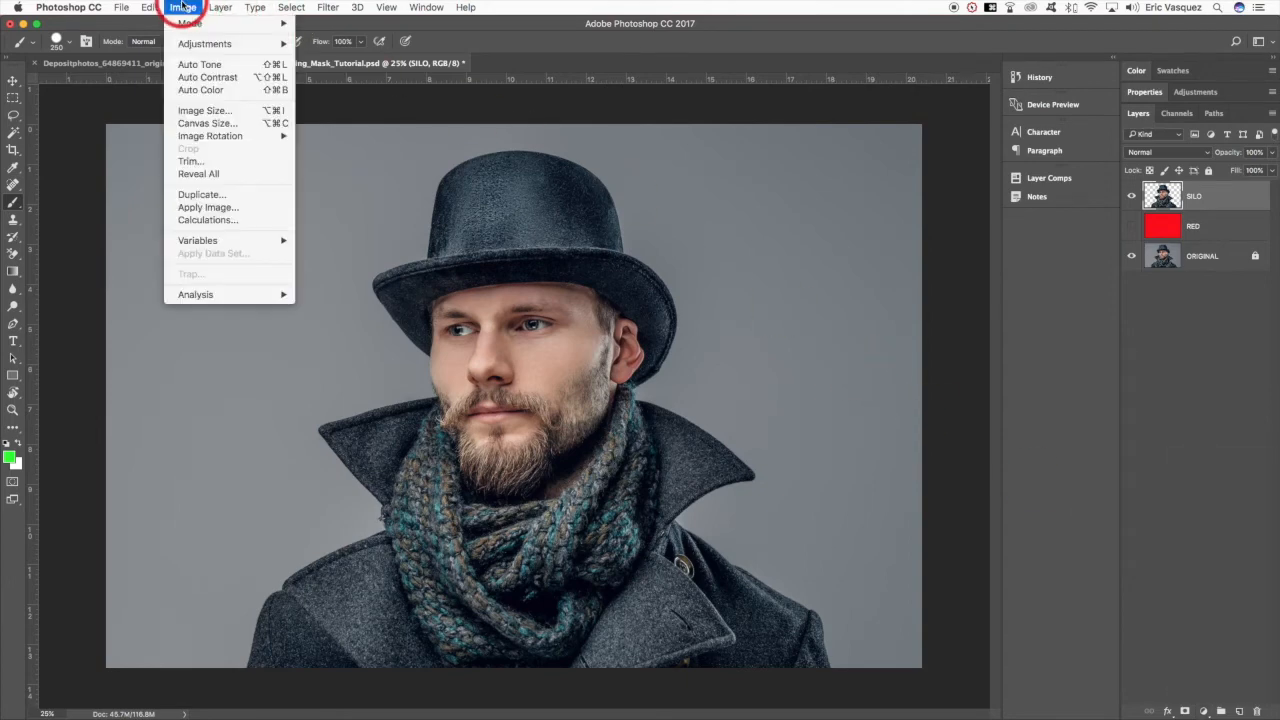
{"action": "mouse_move", "coordinate": [201, 46]}
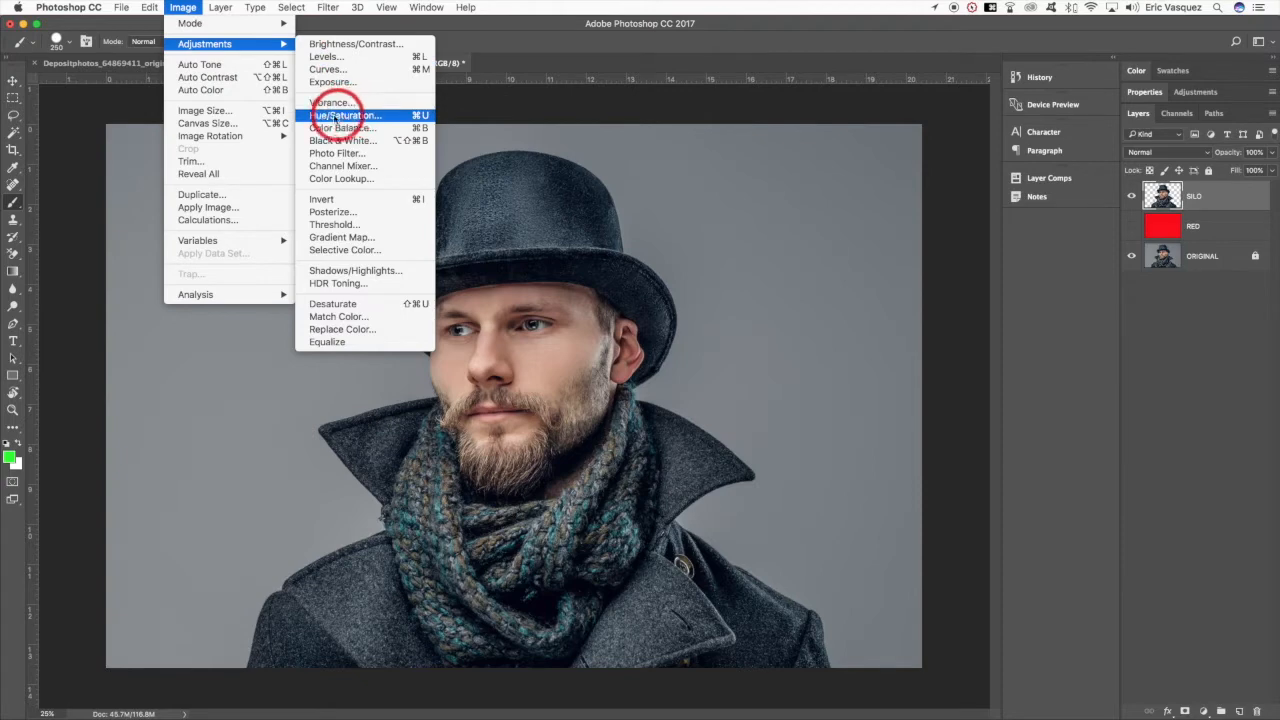
{"action": "left_click", "coordinate": [353, 118]}
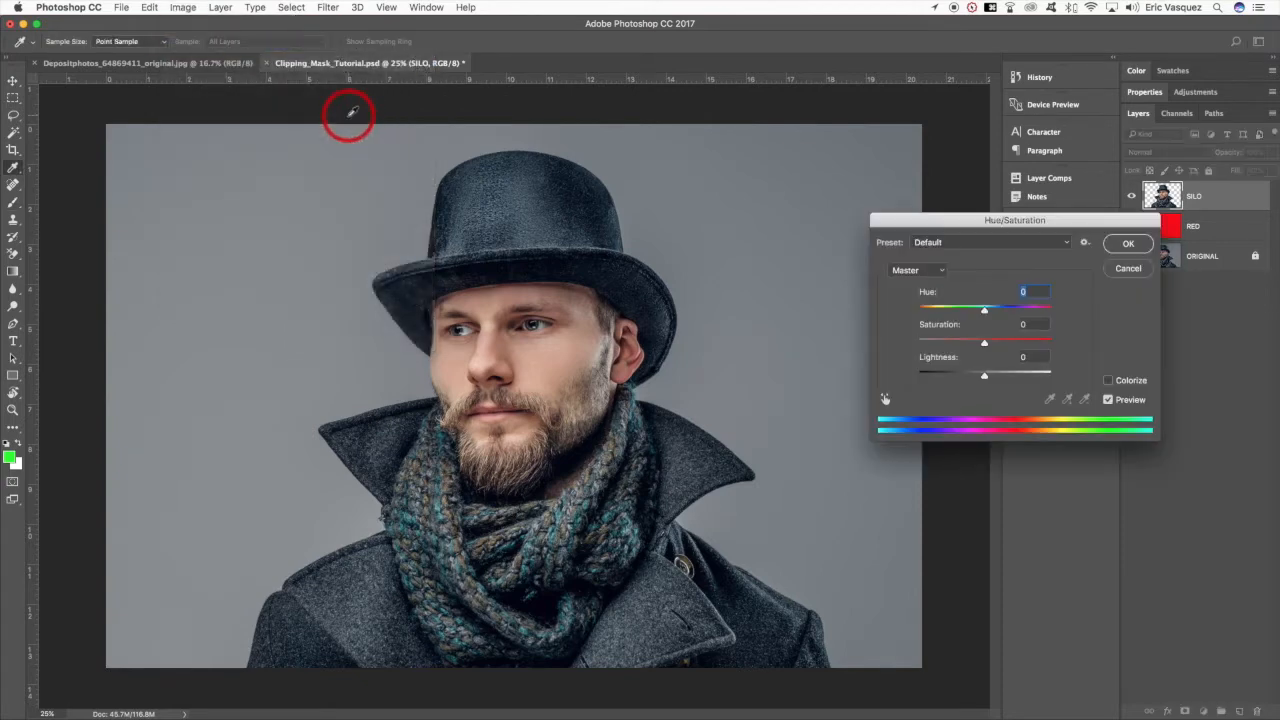
{"action": "left_click_drag", "start_coordinate": [984, 341], "coordinate": [943, 344]}
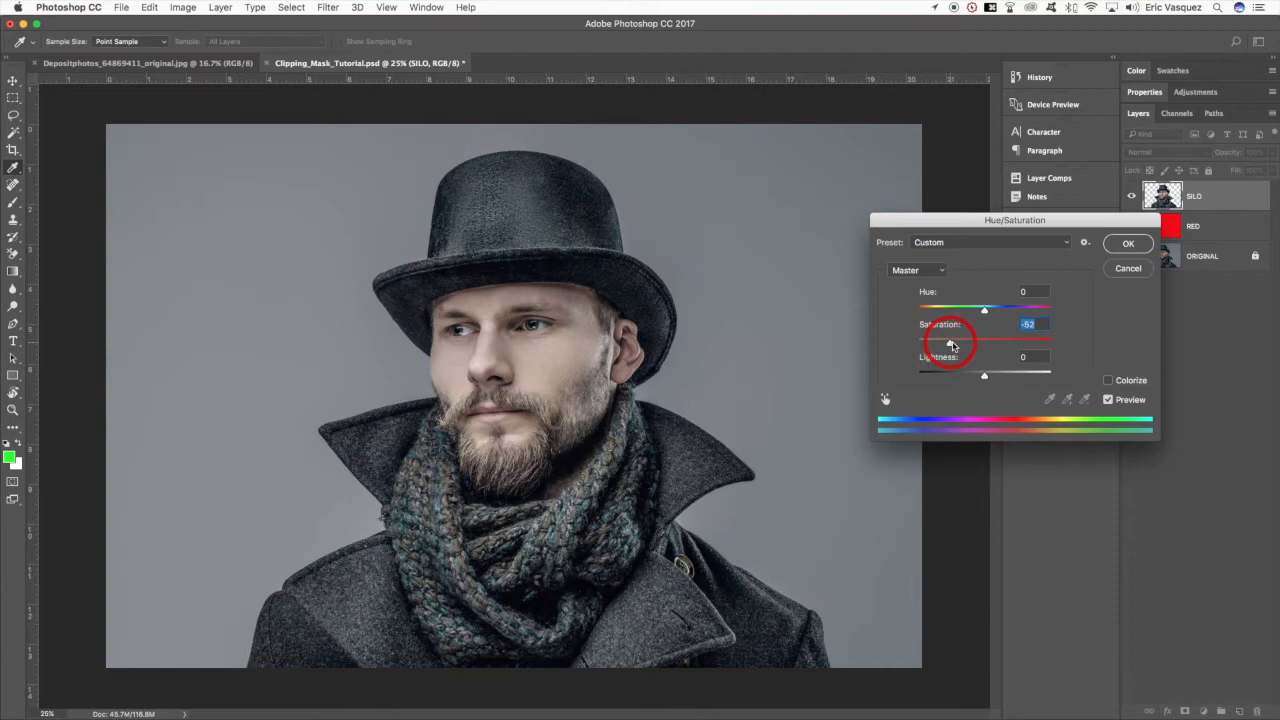
{"action": "left_click", "coordinate": [1128, 243]}
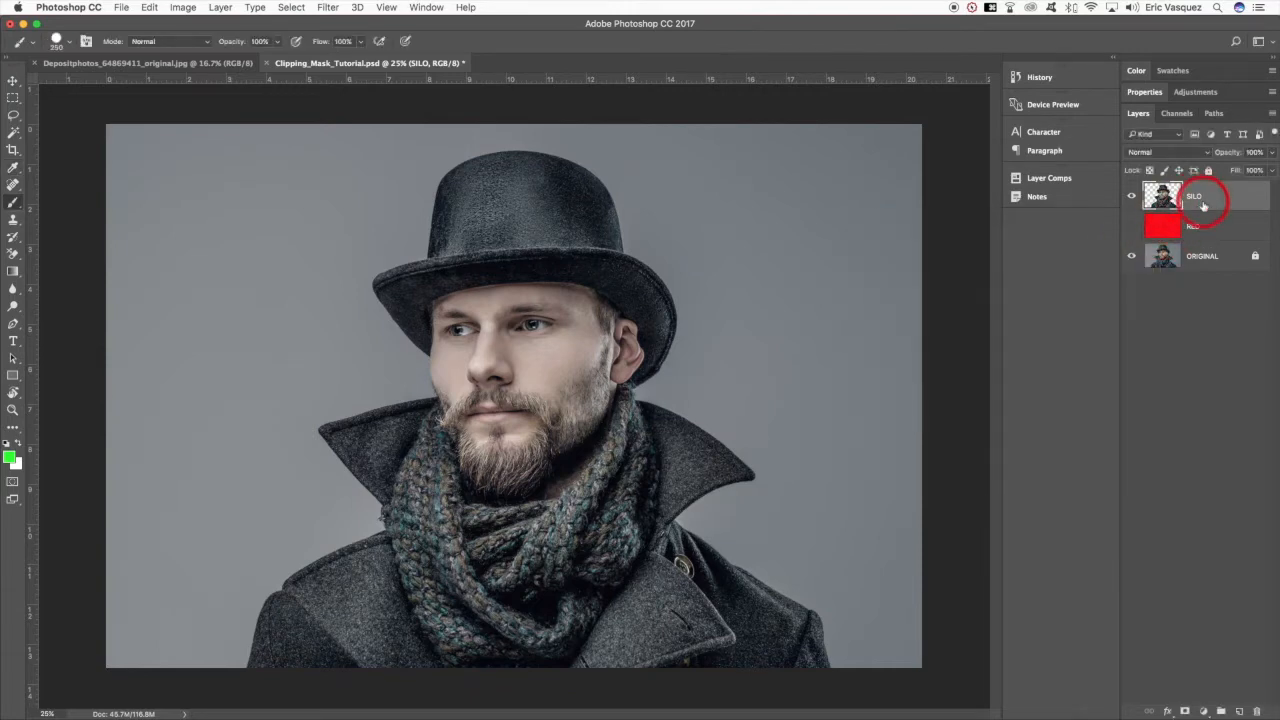
{"action": "key", "text": "super+z"}
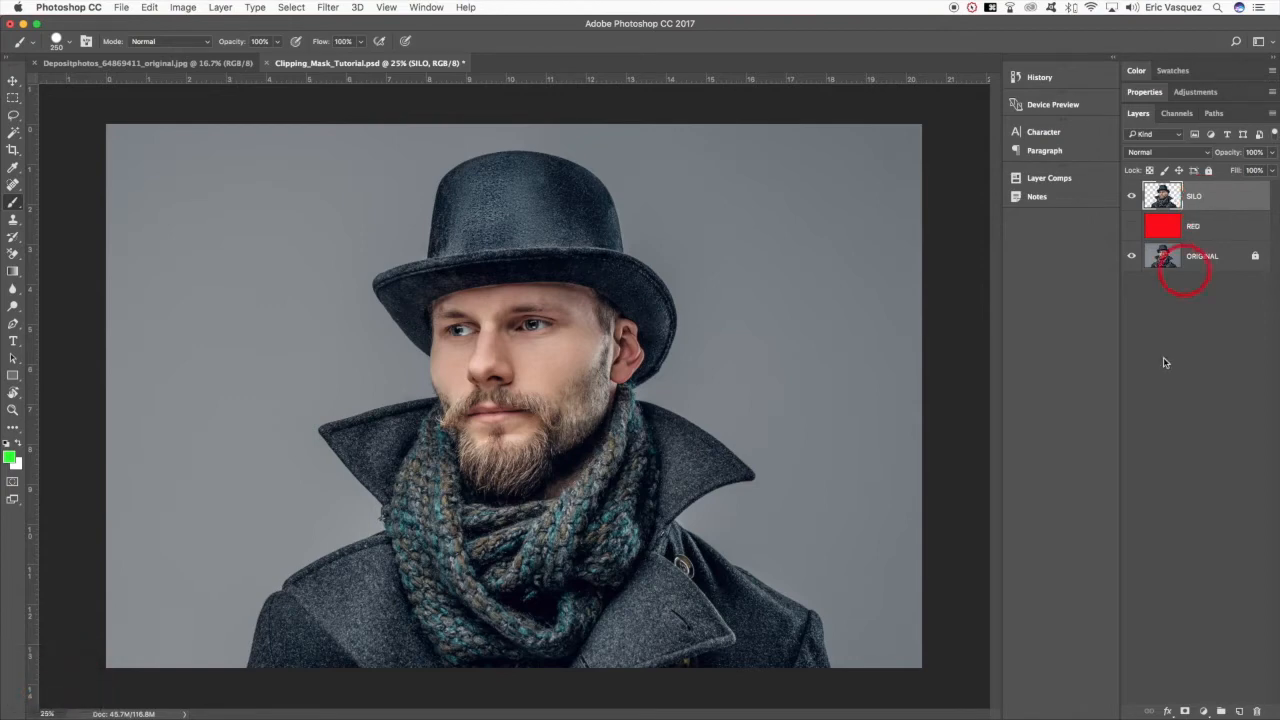
- Add a Hue/Saturation adjustment layer above SILO, clip it to SILO, and set its saturation to -61
{"action": "left_click", "coordinate": [1203, 711]}
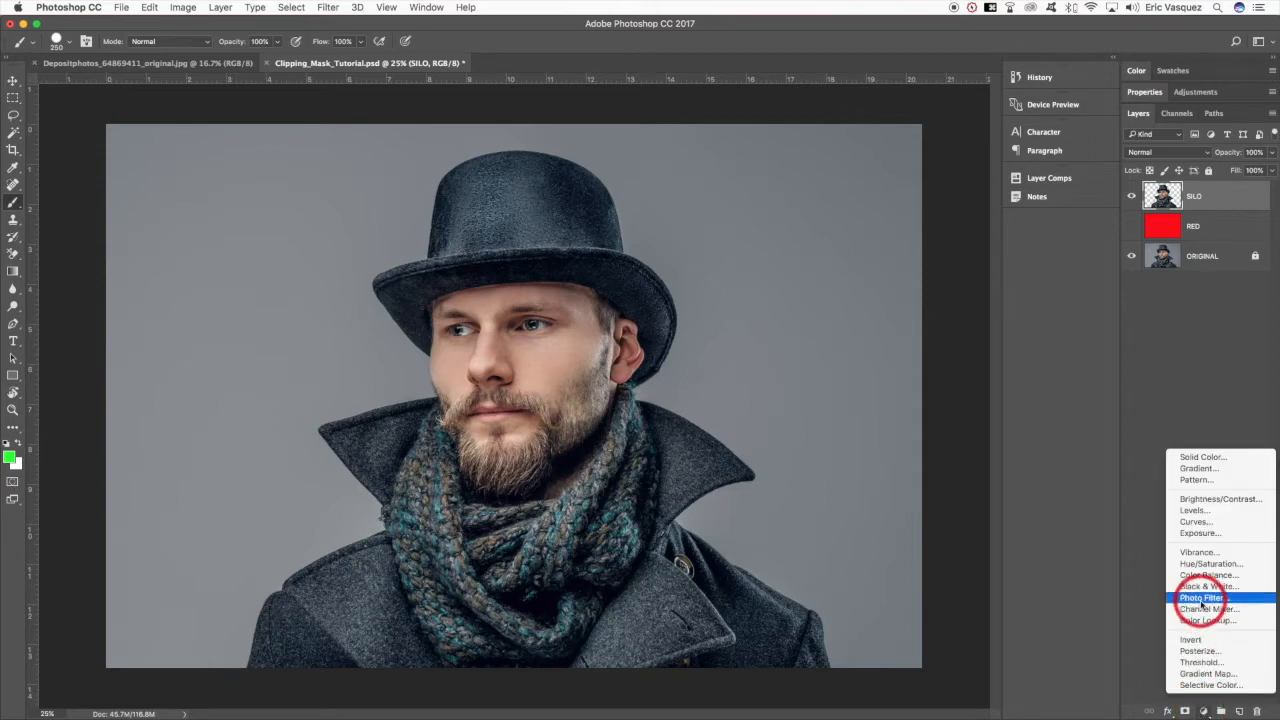
{"action": "left_click", "coordinate": [1205, 563]}
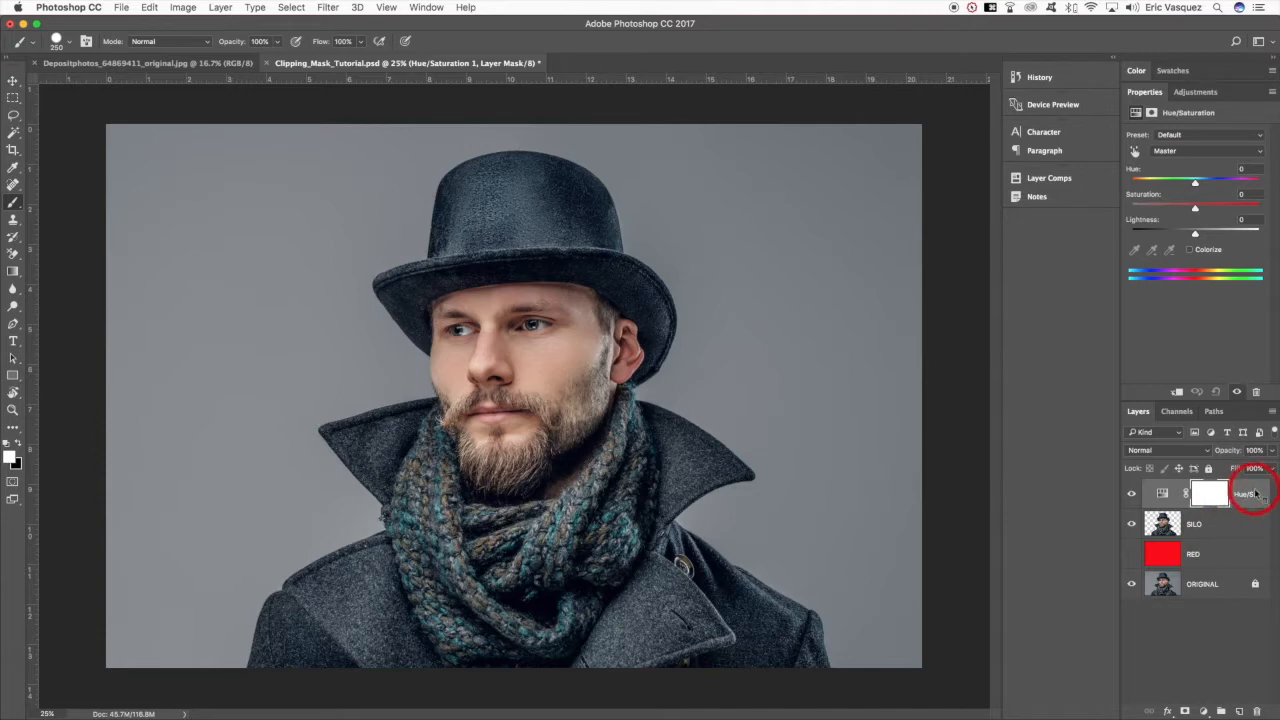
{"action": "right_click", "coordinate": [1253, 494]}
{"action": "left_click", "coordinate": [1110, 386]}
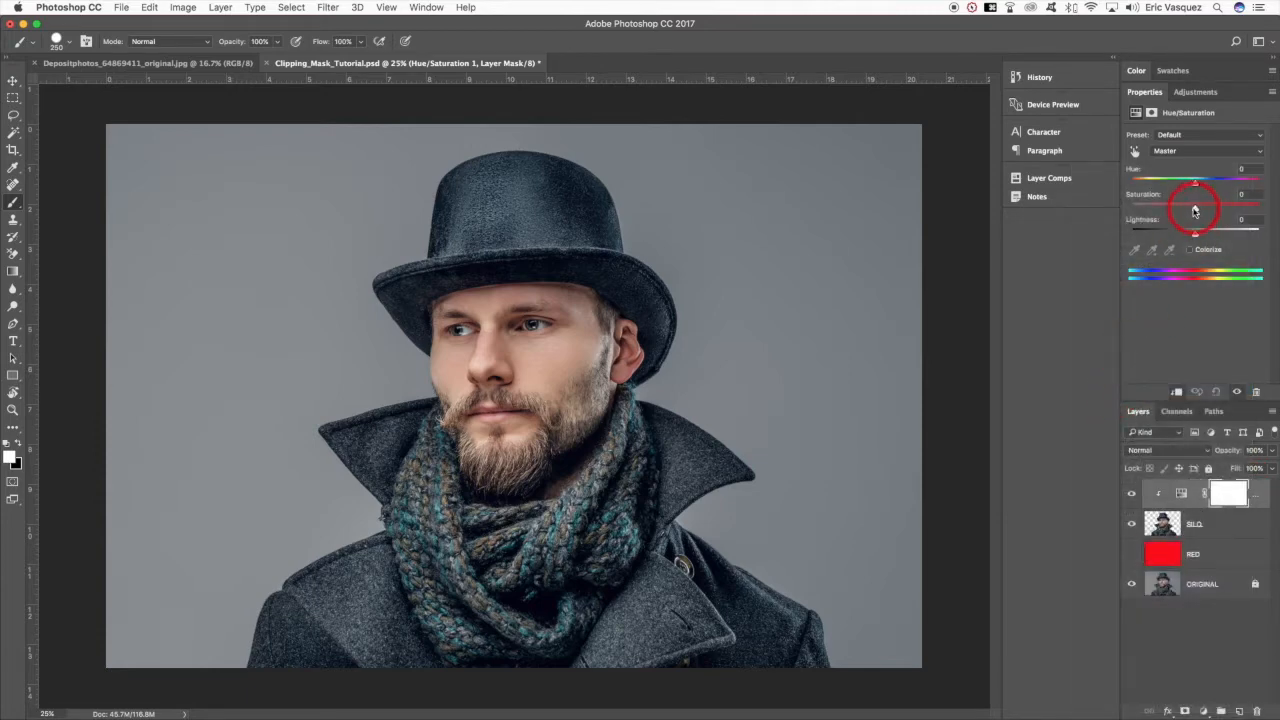
{"action": "left_click_drag", "start_coordinate": [1194, 210], "coordinate": [1160, 210]}
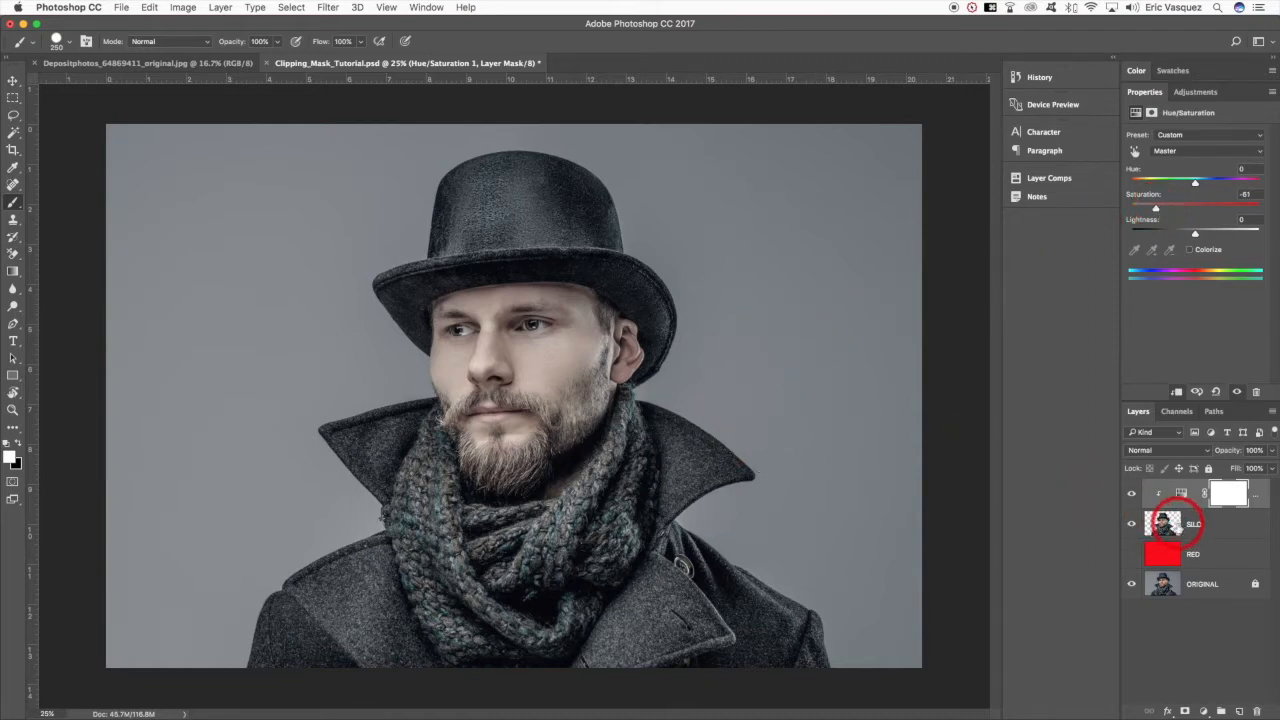
- Colorize the man through the clipped Hue/Saturation layer with hue 47 and saturation 44
{"action": "left_click", "coordinate": [1182, 522]}
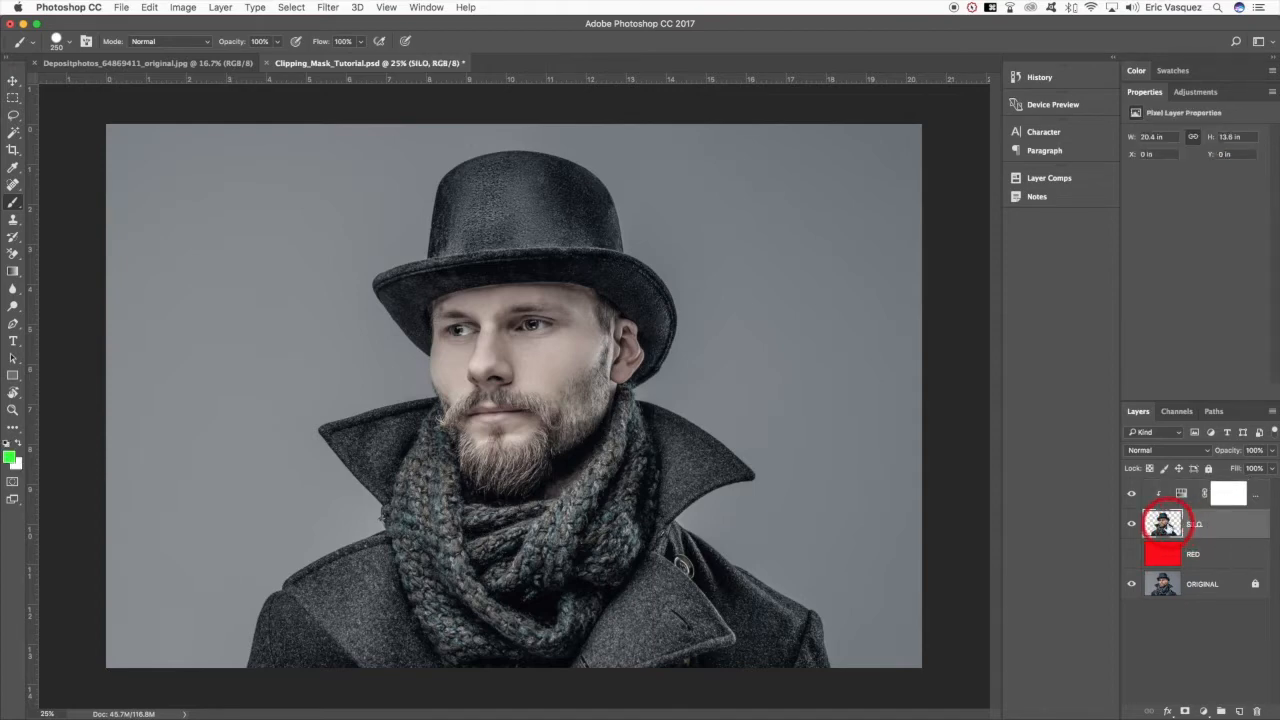
{"action": "left_click", "coordinate": [1240, 492]}
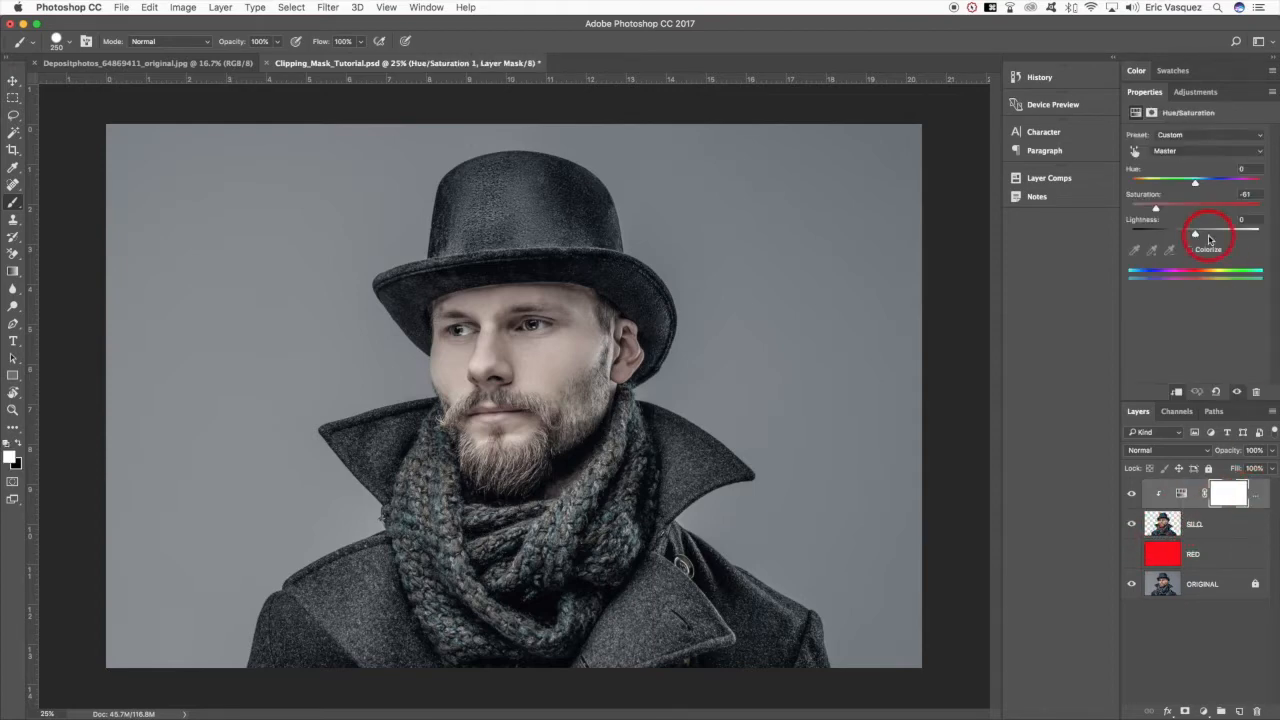
{"action": "left_click", "coordinate": [1190, 250]}
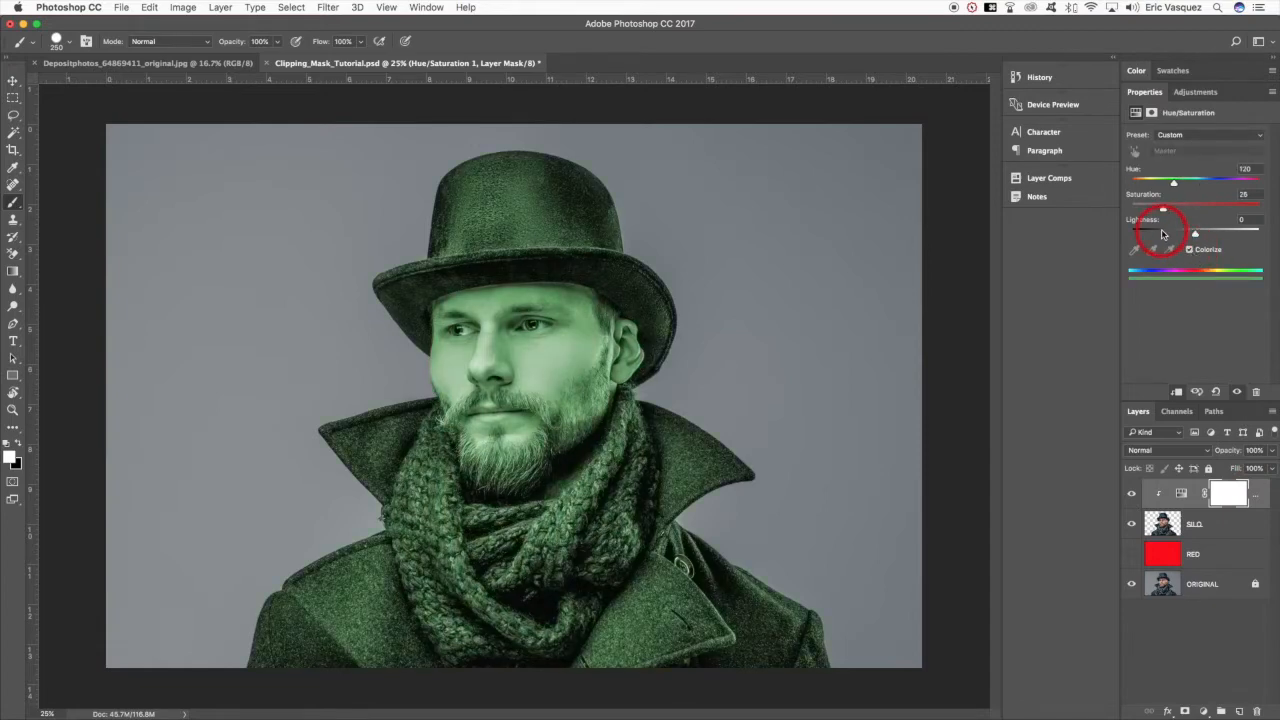
{"action": "mouse_move", "coordinate": [1160, 207]}
{"action": "left_mouse_down"}
{"action": "mouse_move", "coordinate": [1220, 208]}
{"action": "mouse_move", "coordinate": [1187, 207]}
{"action": "mouse_move", "coordinate": [1194, 180]}
{"action": "mouse_move", "coordinate": [1229, 181]}
{"action": "mouse_move", "coordinate": [1149, 185]}
{"action": "left_mouse_up"}
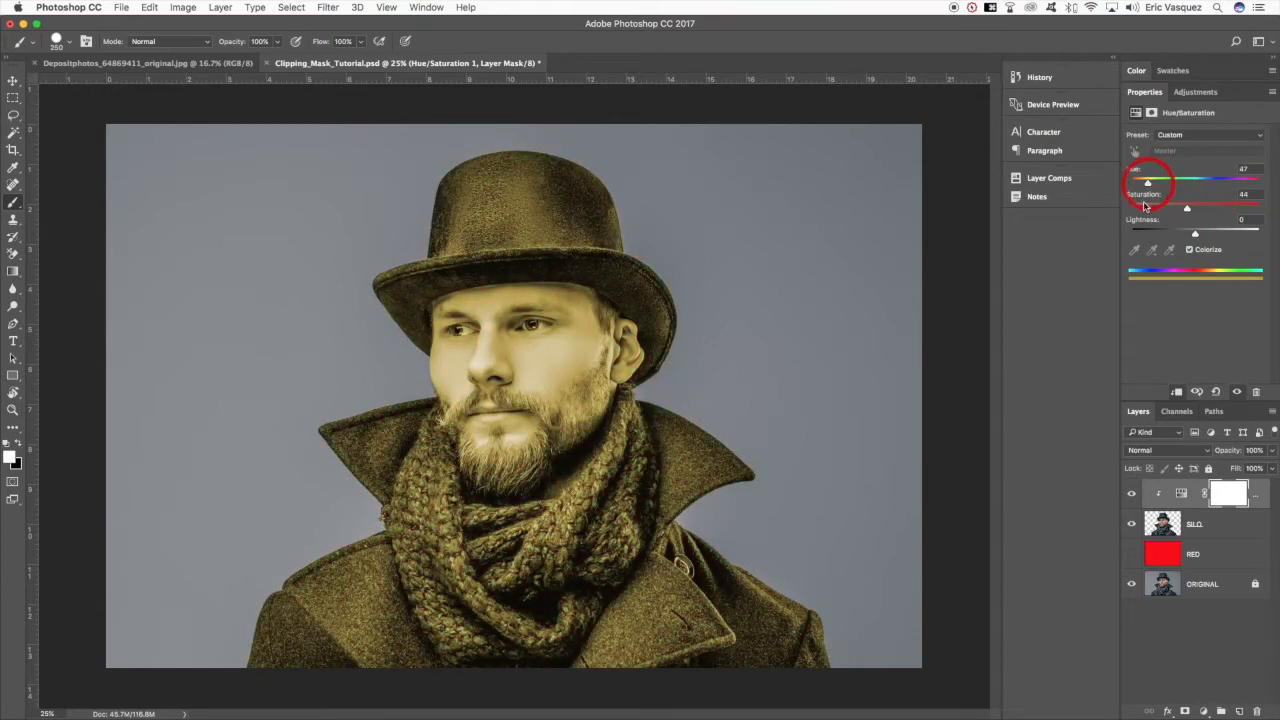
- Compare the figure with and without the Hue/Saturation layer, and turn its Colorize option off
{"action": "left_click", "coordinate": [1131, 494]}
{"action": "left_click", "coordinate": [1131, 494]}
{"action": "left_click", "coordinate": [1131, 494]}
{"action": "left_click", "coordinate": [1131, 494]}
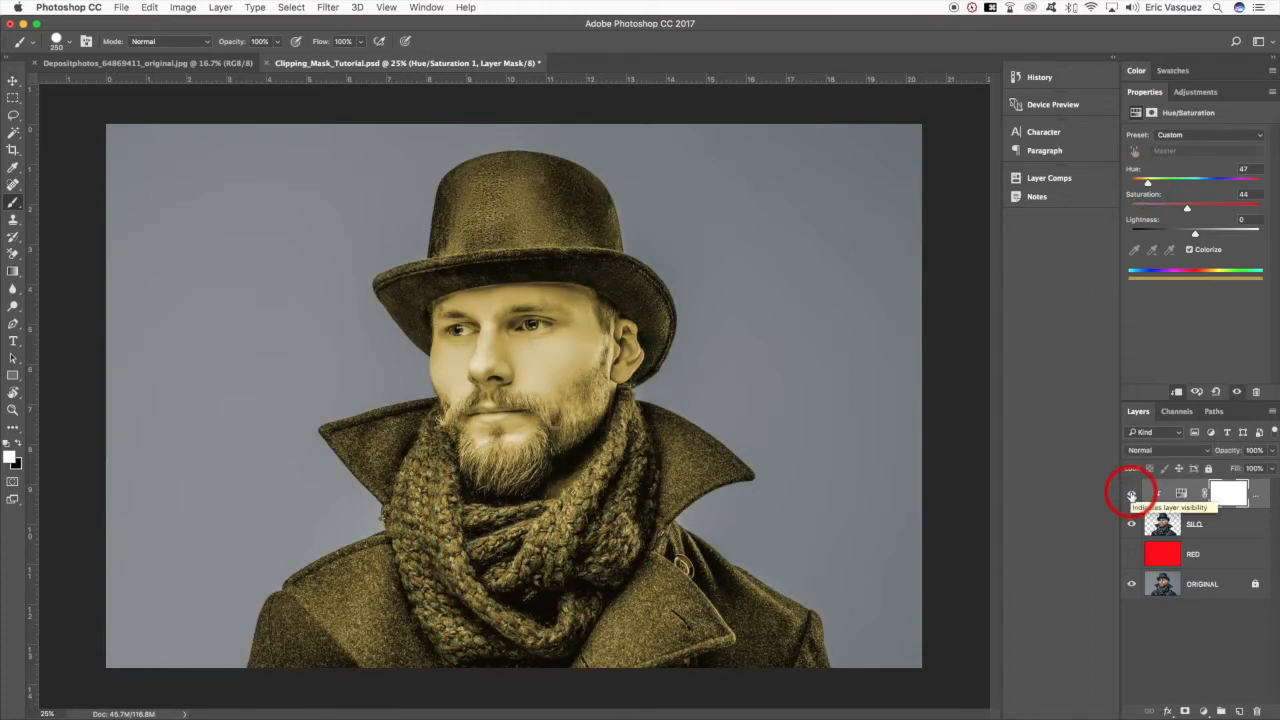
{"action": "left_click", "coordinate": [1188, 250]}
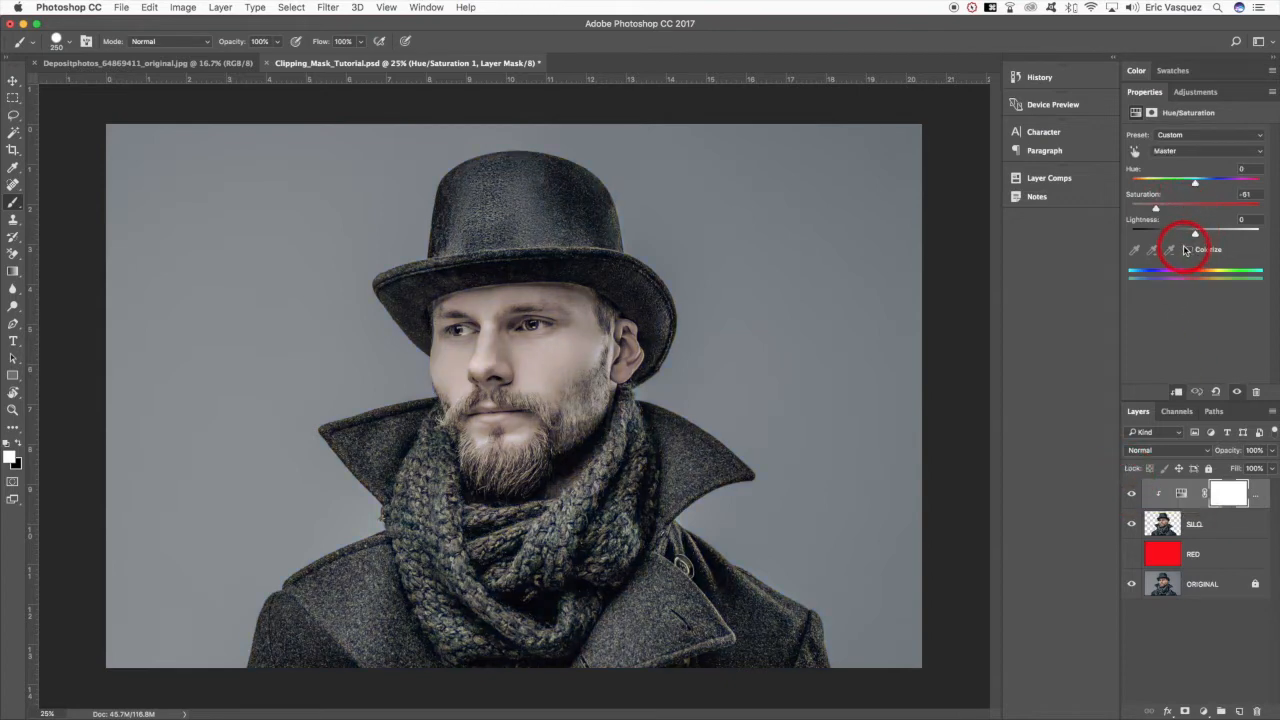
- Add a Black & White adjustment layer clipped to SILO beneath the Hue/Saturation layer, and swap the stacking order of the two adjustments back and forth
{"action": "left_click", "coordinate": [1232, 522]}
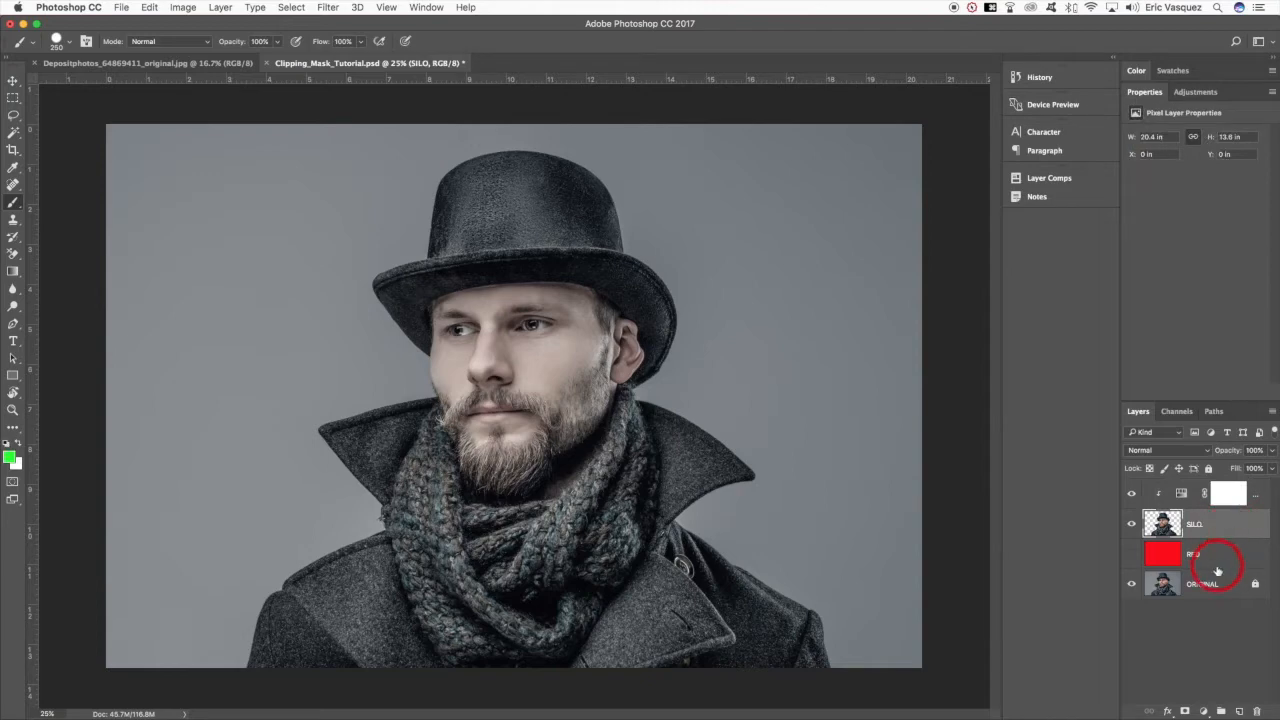
{"action": "left_click", "coordinate": [1204, 711]}
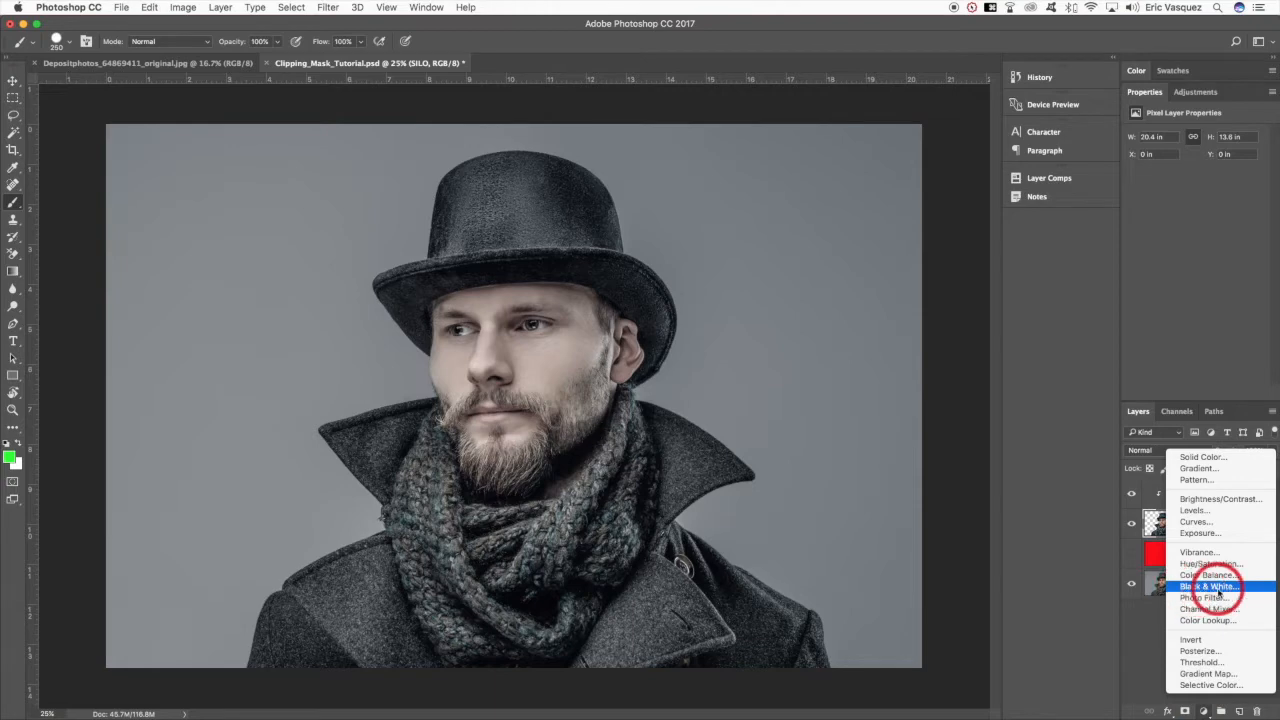
{"action": "left_click", "coordinate": [1218, 588]}
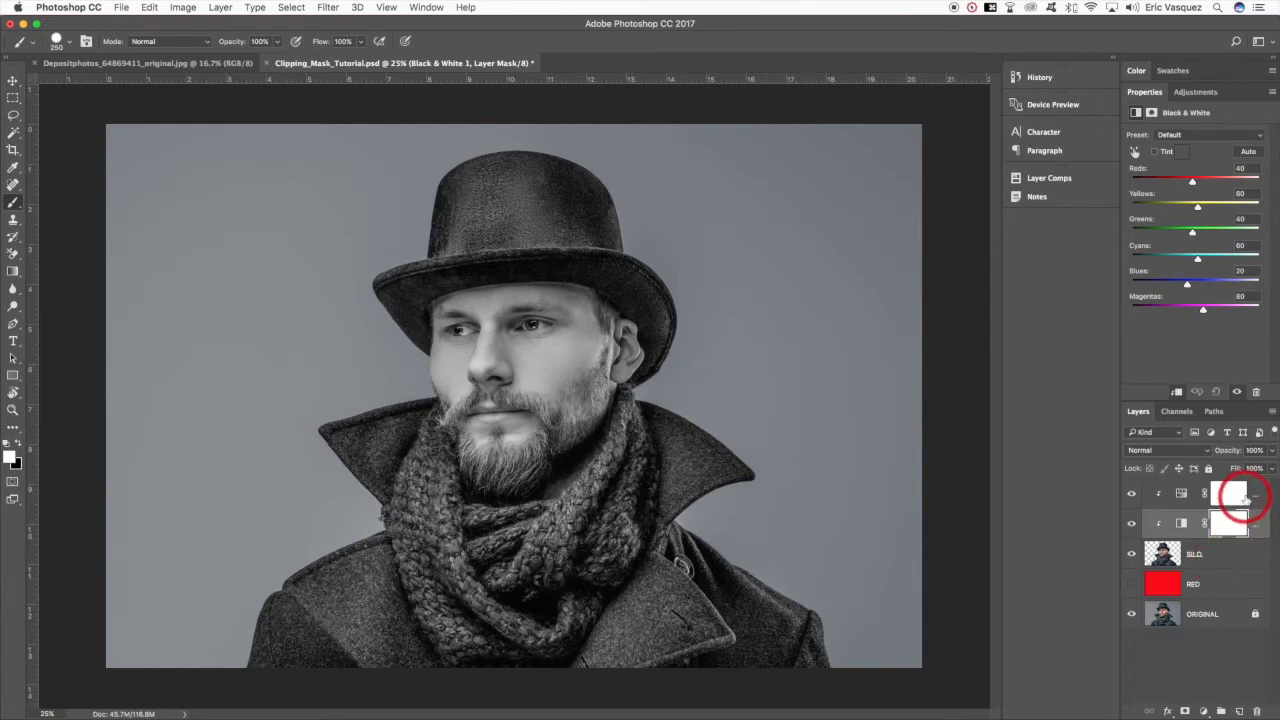
{"action": "left_click_drag", "start_coordinate": [1246, 518], "coordinate": [1259, 493]}
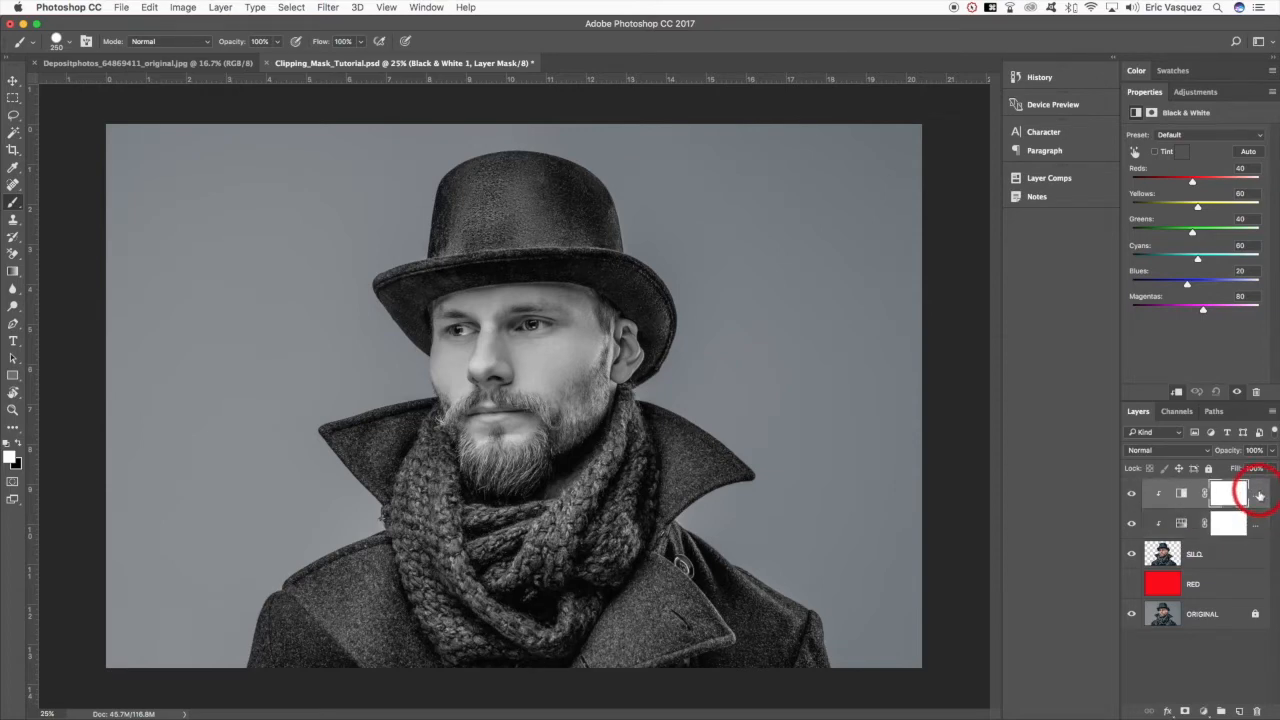
{"action": "key", "text": "super+bracketleft"}
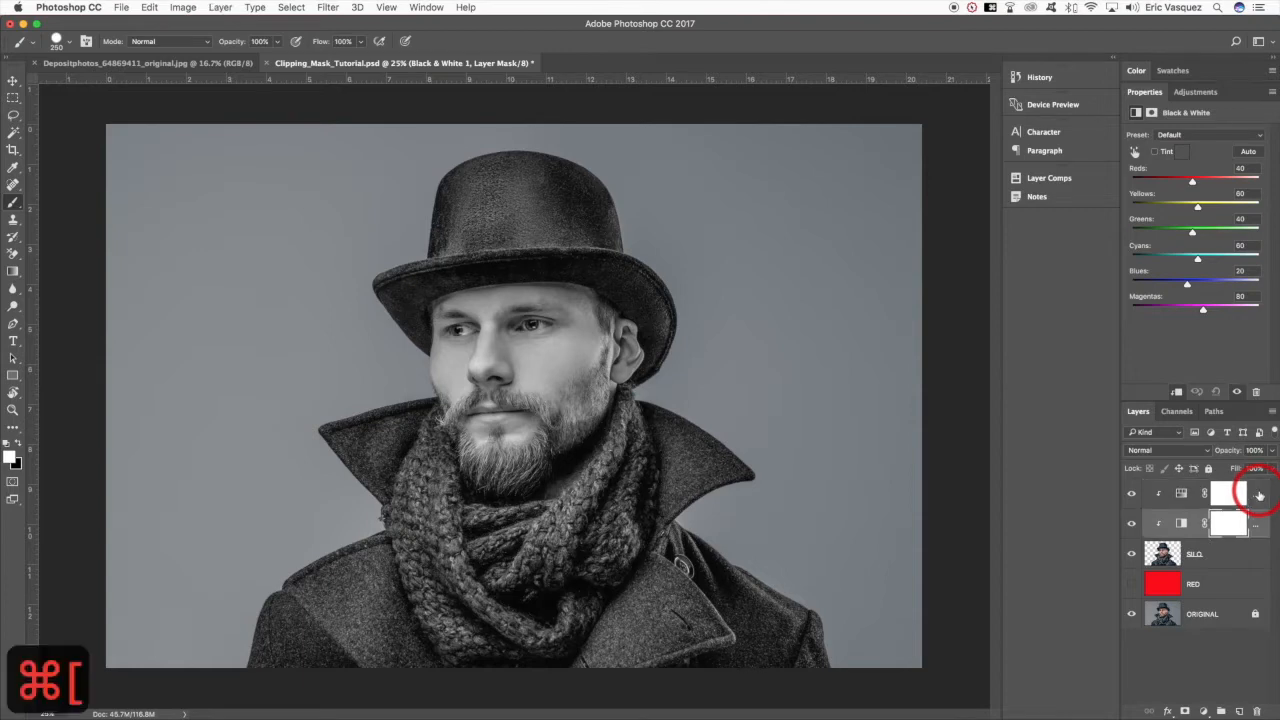
{"action": "key", "text": "super+bracketright"}
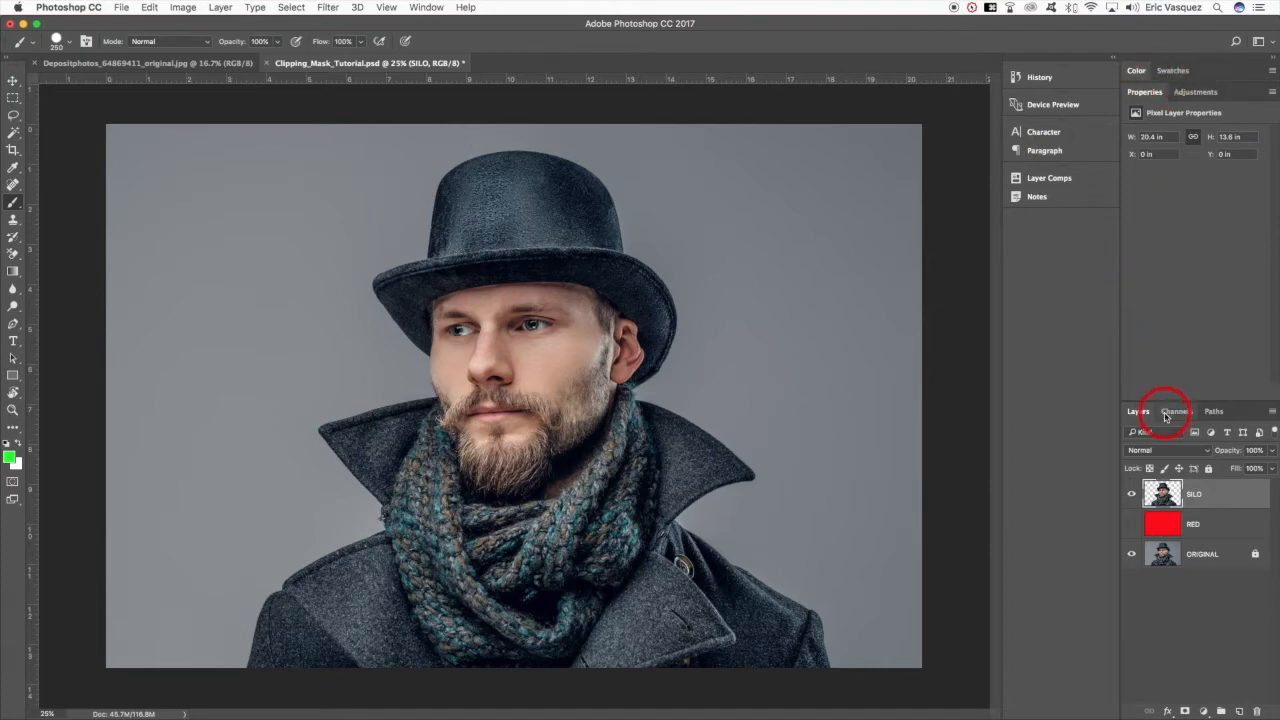
- Add a Hue/Saturation adjustment layer above SILO, clip it to SILO, and release the clipping mask
{"action": "left_click", "coordinate": [1204, 711]}
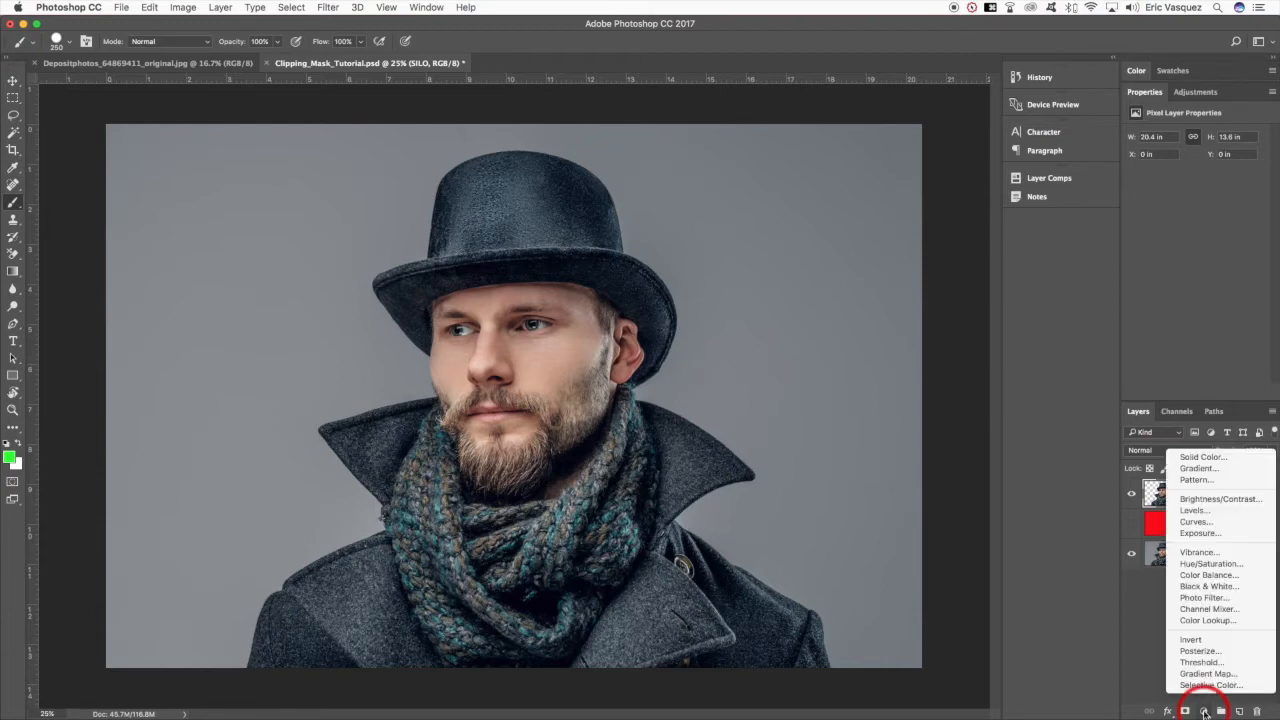
{"action": "left_click", "coordinate": [1212, 565]}
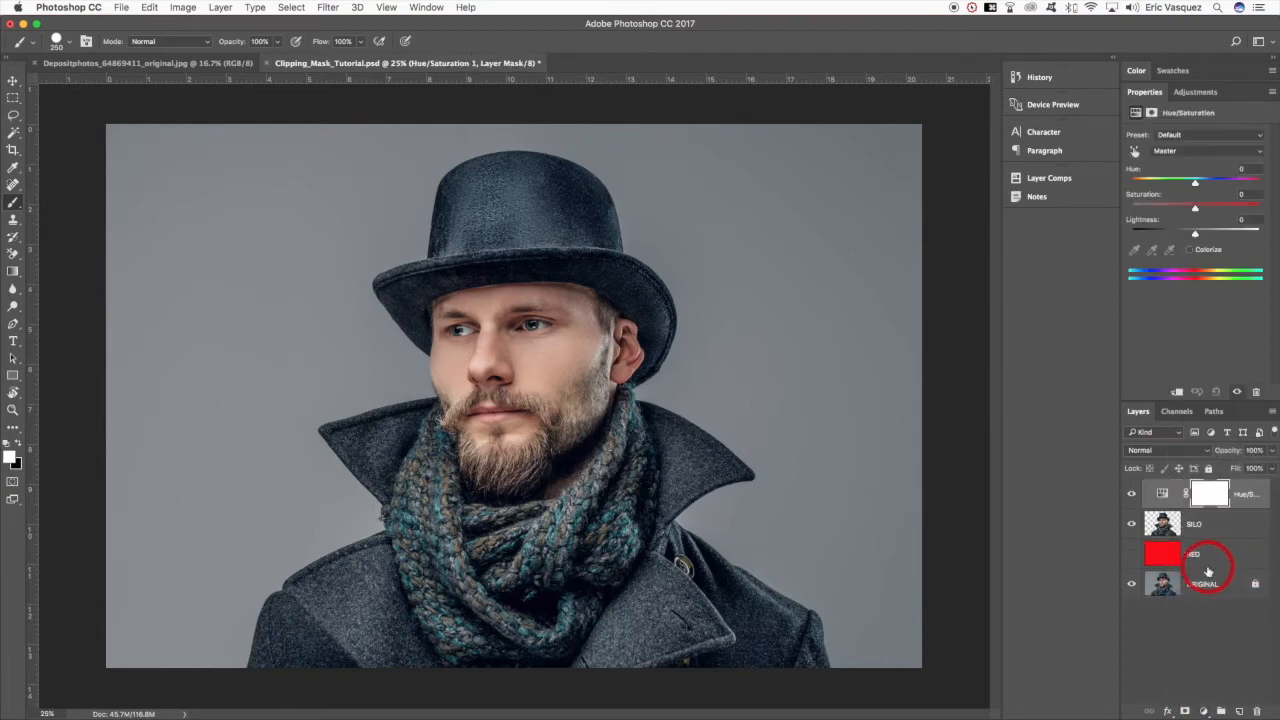
{"action": "right_click", "coordinate": [1259, 493]}
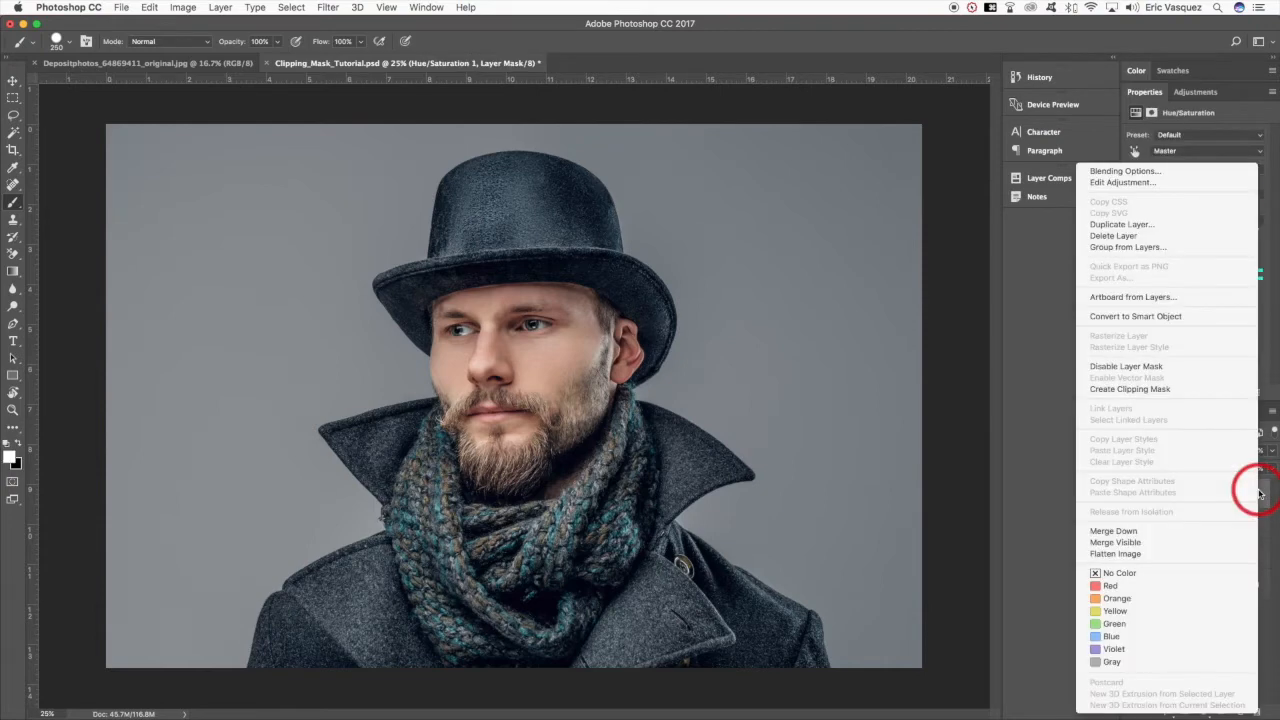
{"action": "left_click", "coordinate": [1131, 390]}
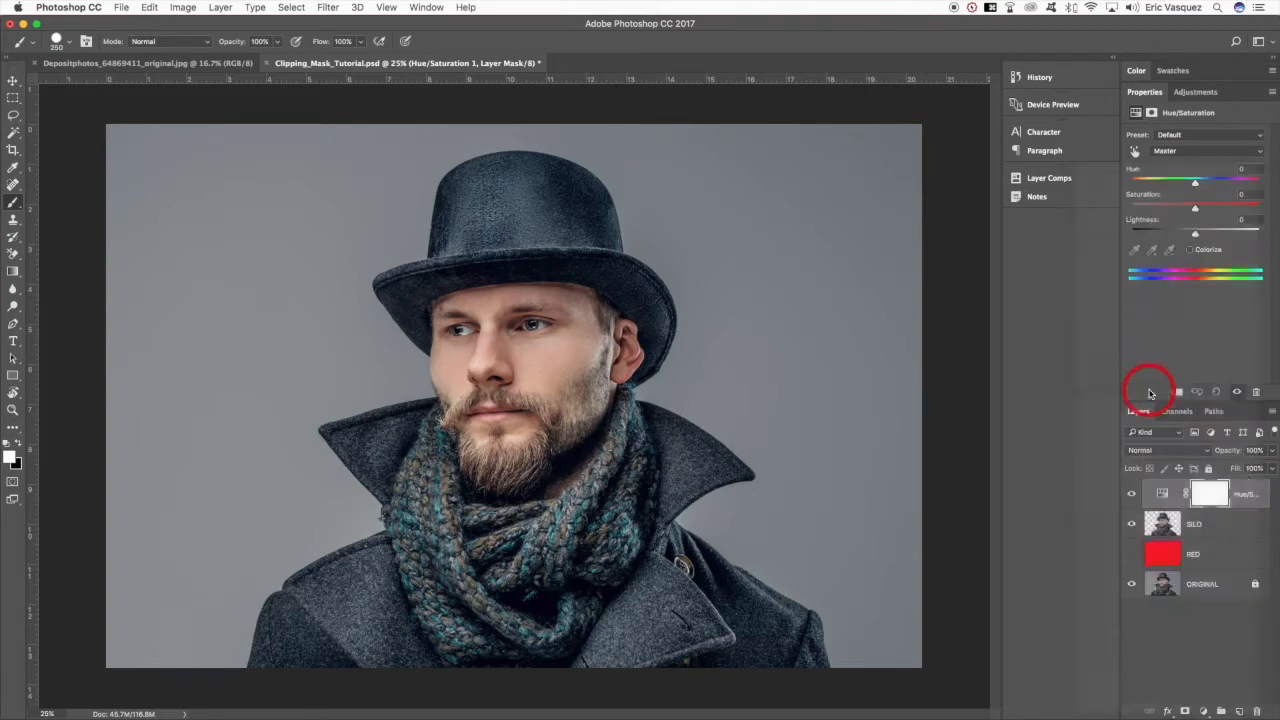
{"action": "right_click", "coordinate": [1260, 493]}
{"action": "left_click", "coordinate": [1130, 389]}
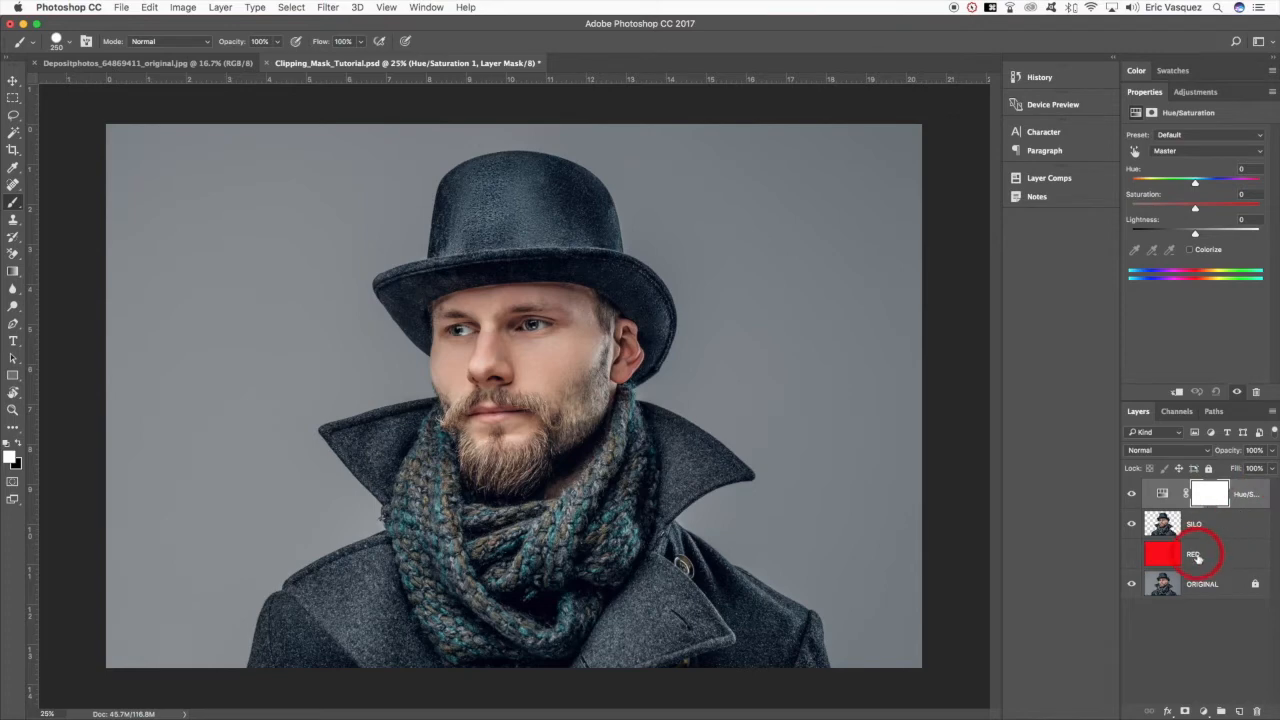
- Colorize the whole image through the unclipped Hue/Saturation layer with hue 234
{"action": "left_click", "coordinate": [1189, 249]}
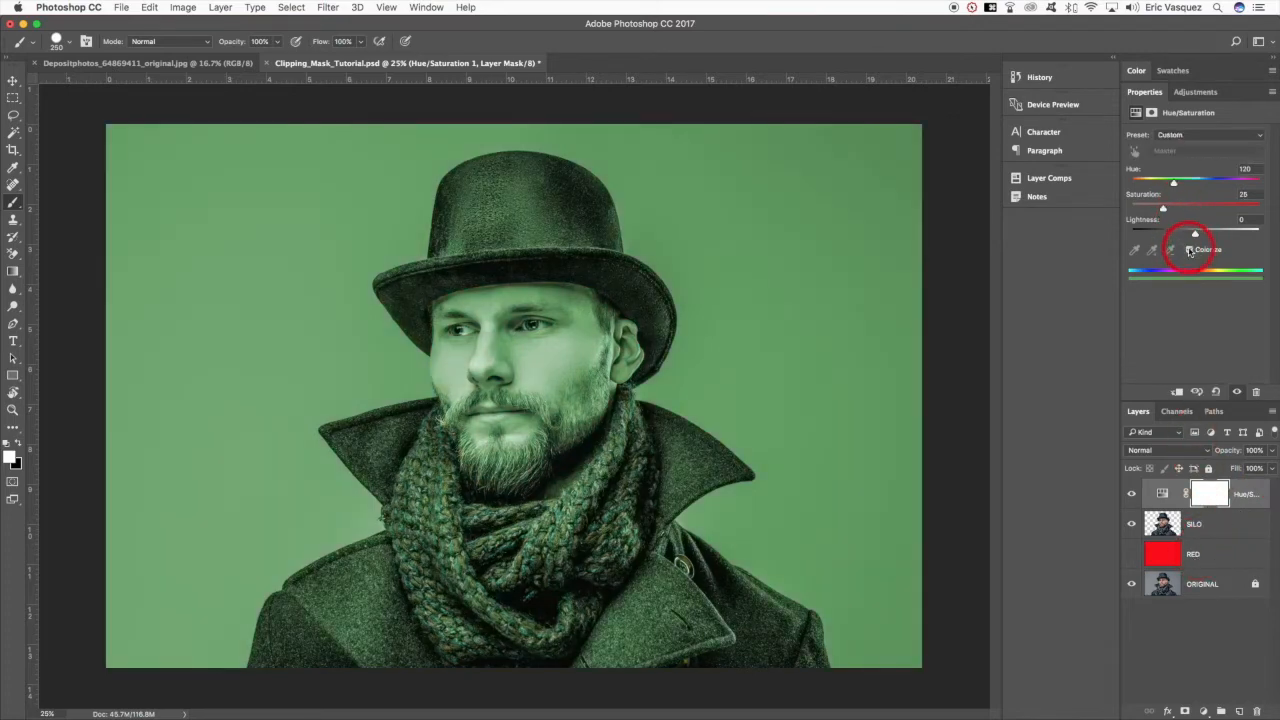
{"action": "left_click_drag", "start_coordinate": [1172, 183], "coordinate": [1215, 185]}
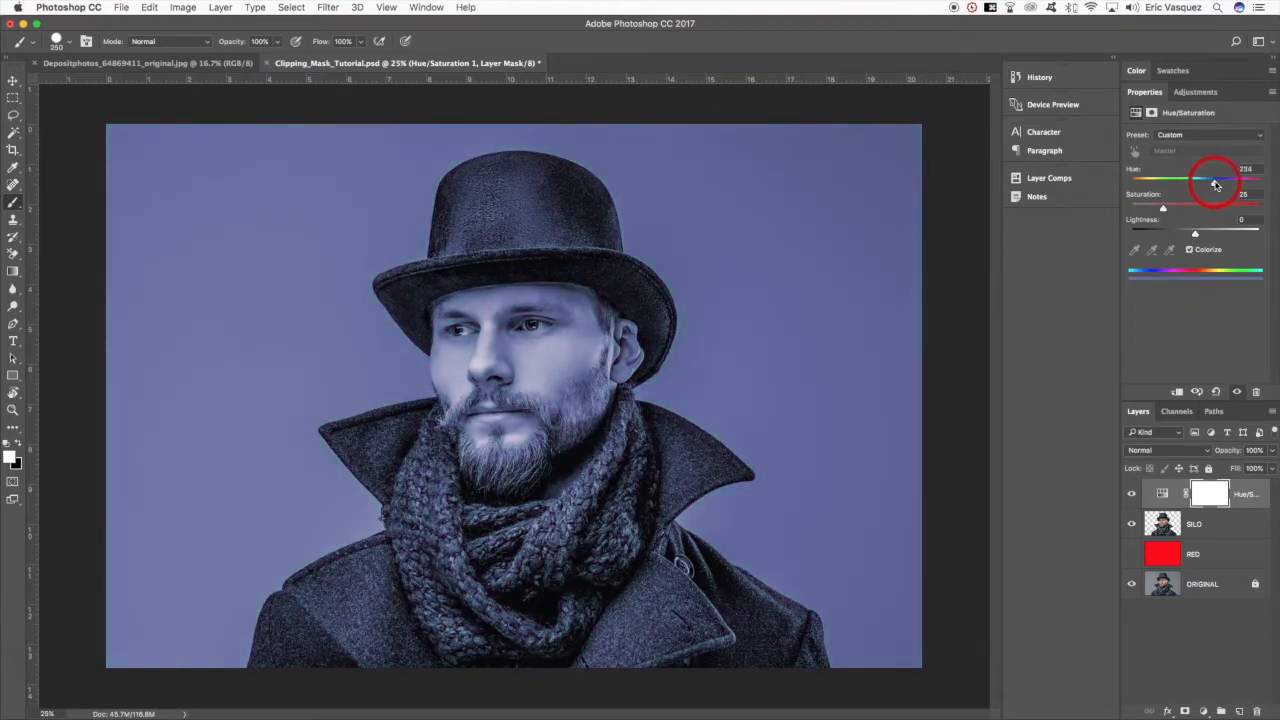
{"action": "right_click", "coordinate": [1257, 493]}
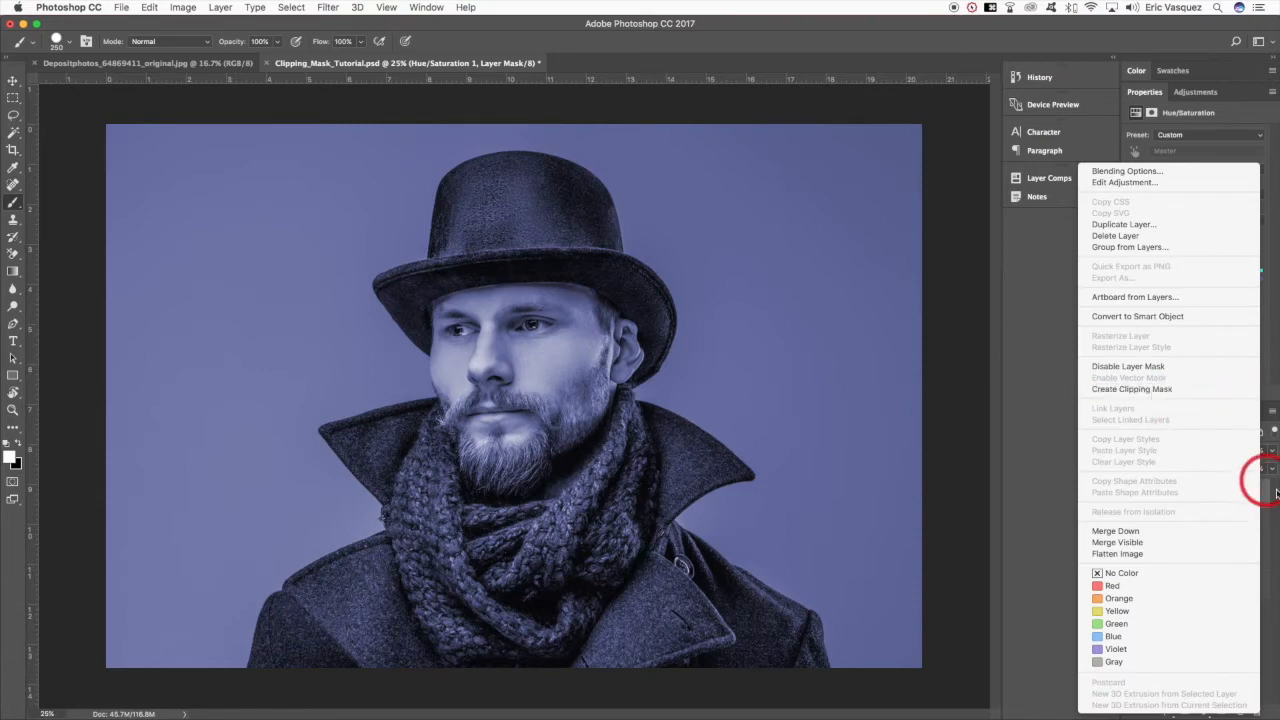
{"action": "left_click", "coordinate": [1270, 494]}
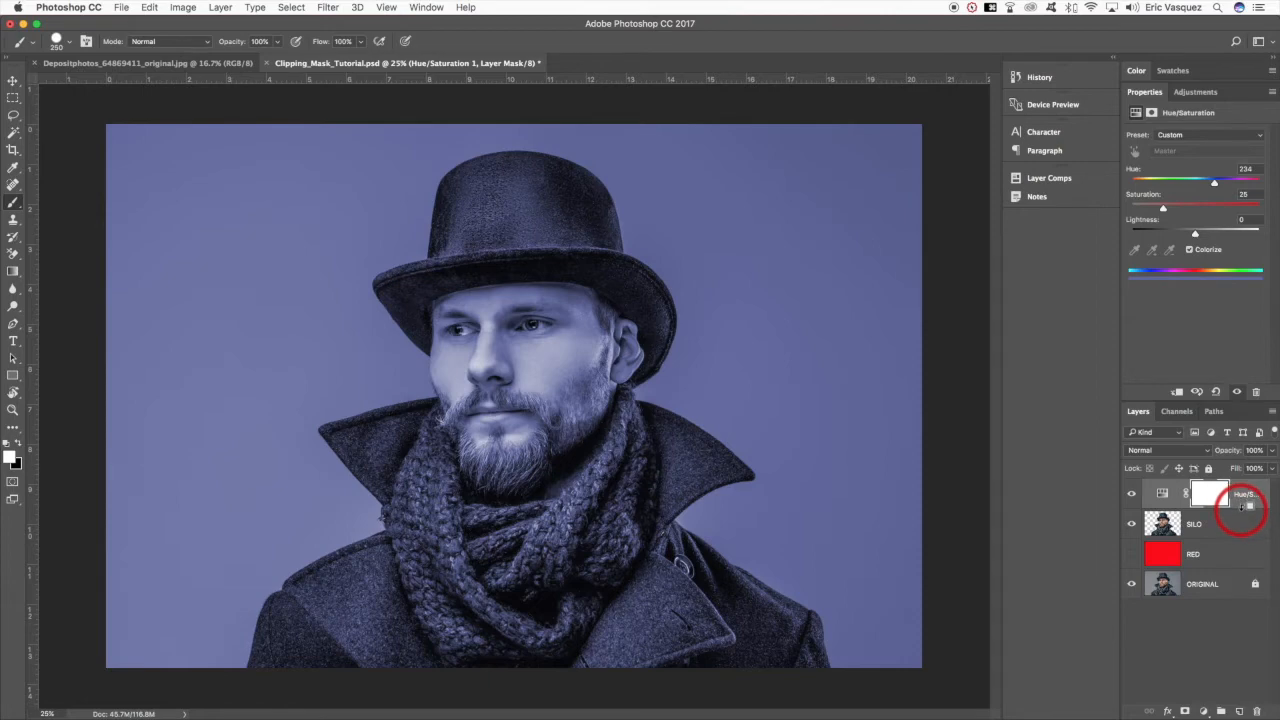
- Toggle the Hue/Saturation layer's clipping to SILO on and off, and delete the adjustment layer
{"action": "left_click", "coordinate": [1245, 508], "text": "alt"}
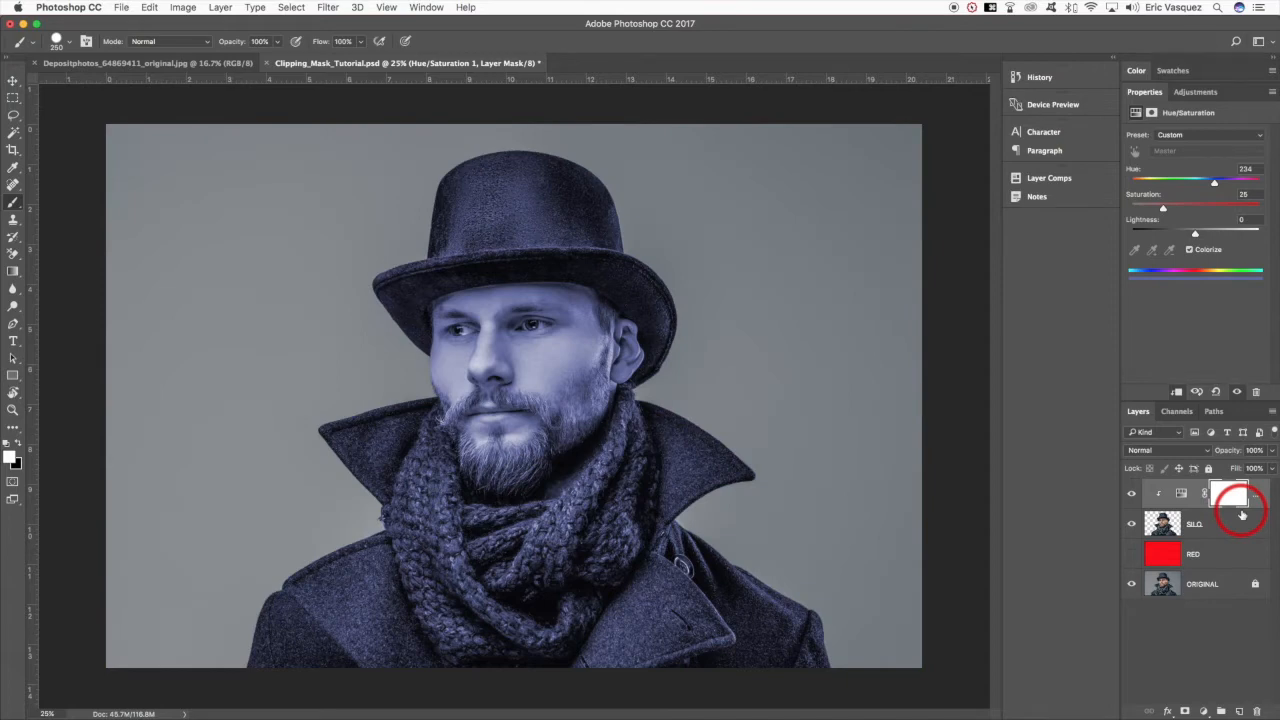
{"action": "left_click", "coordinate": [1240, 507], "text": "alt"}
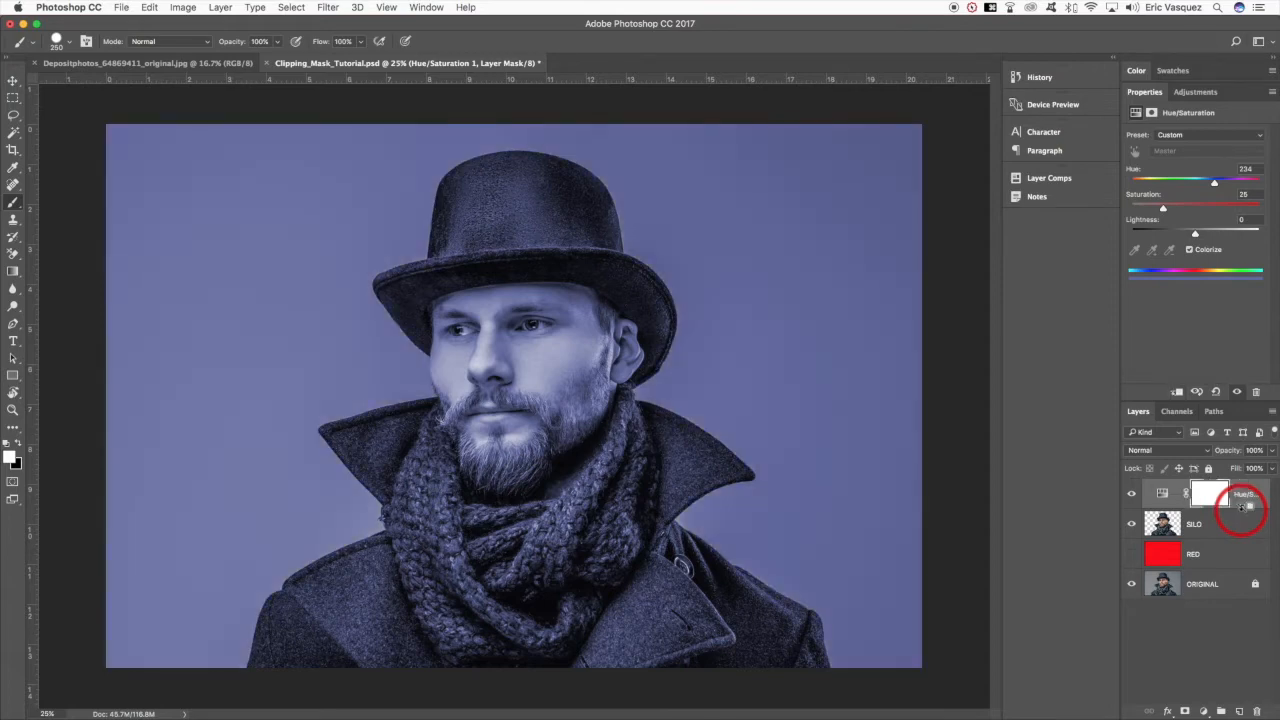
{"action": "left_click_drag", "start_coordinate": [1242, 514], "coordinate": [1257, 708]}
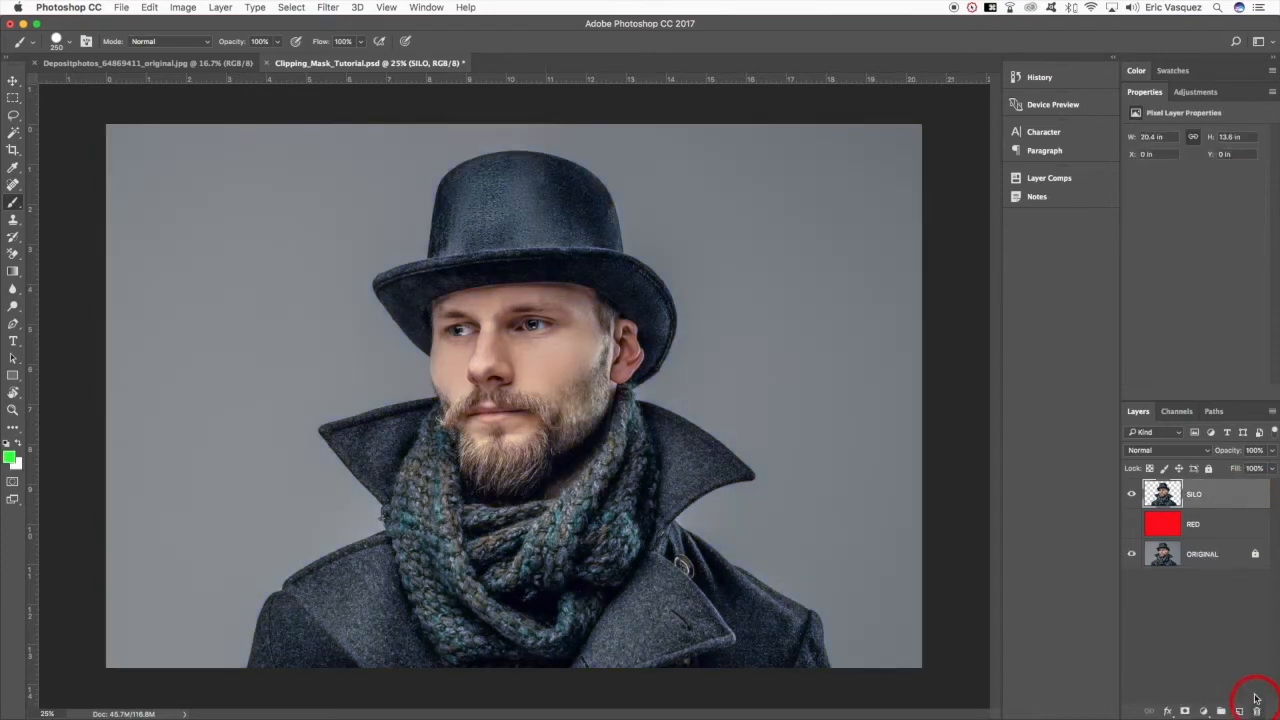
- Create a Black & White adjustment layer with Use Previous Layer to Create Clipping Mask enabled, and delete it
{"action": "left_click", "coordinate": [1204, 710]}
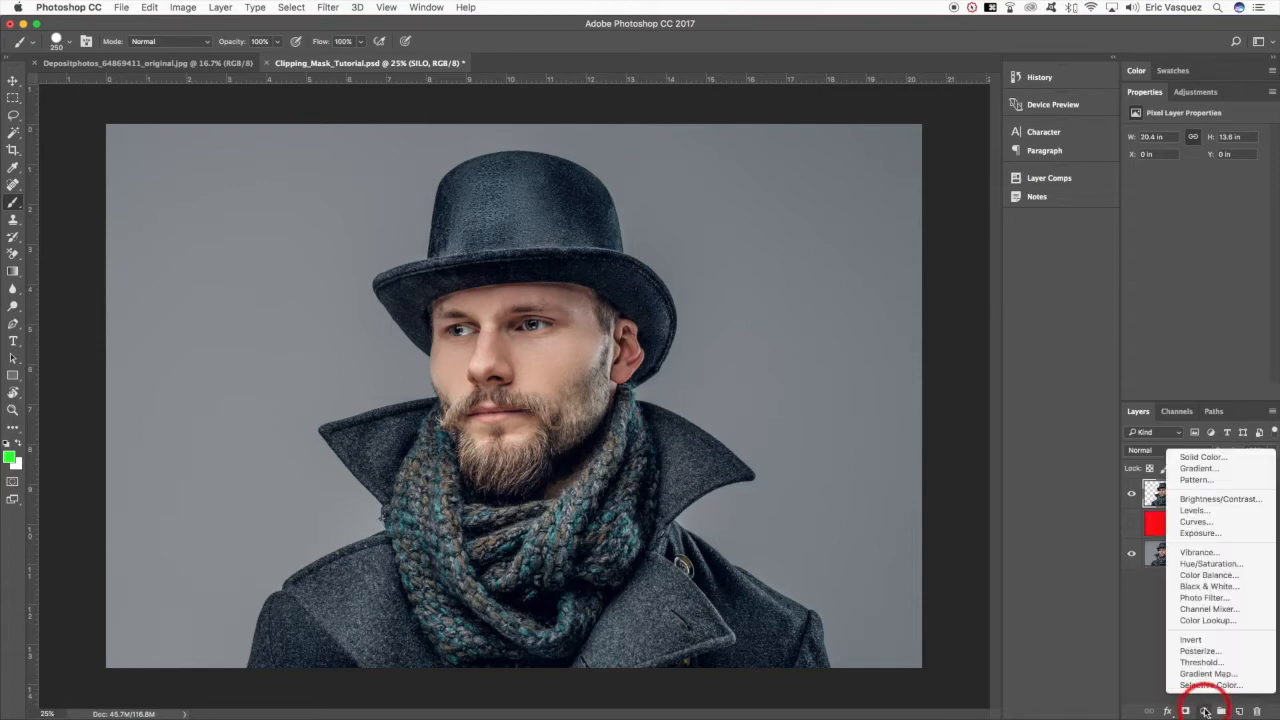
{"action": "left_click", "coordinate": [1208, 588], "text": "alt"}
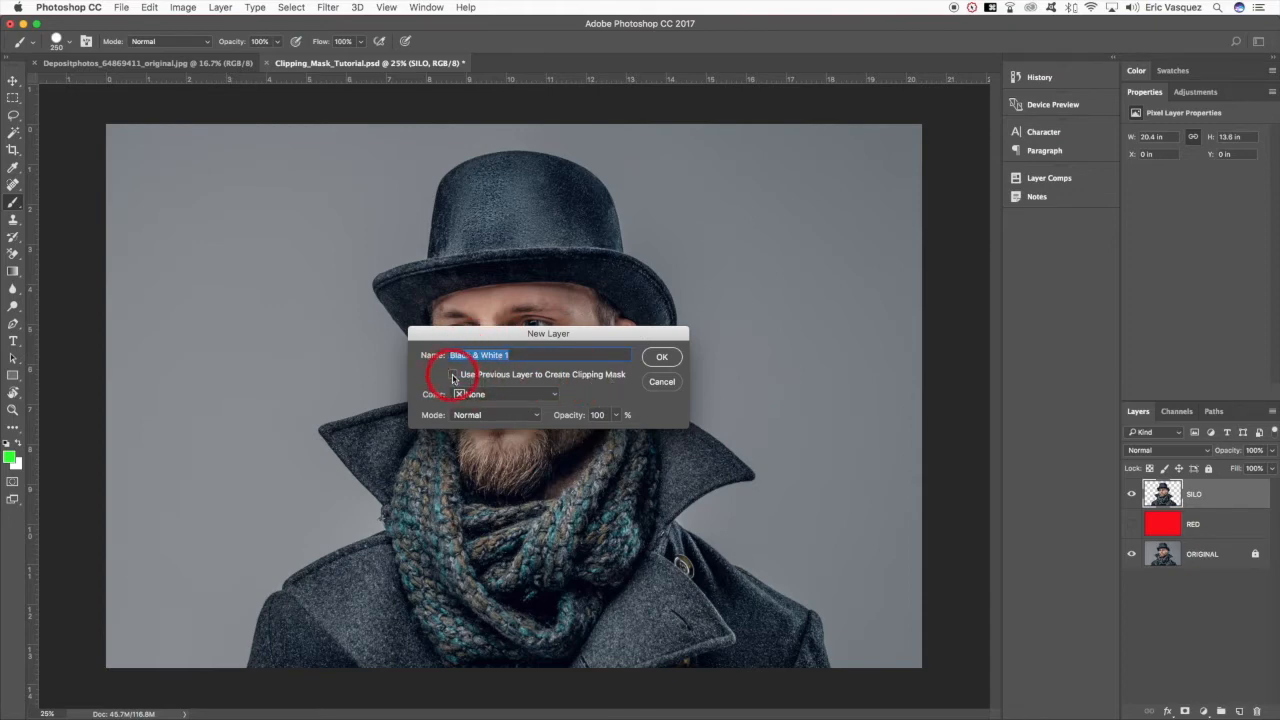
{"action": "left_click", "coordinate": [453, 375]}
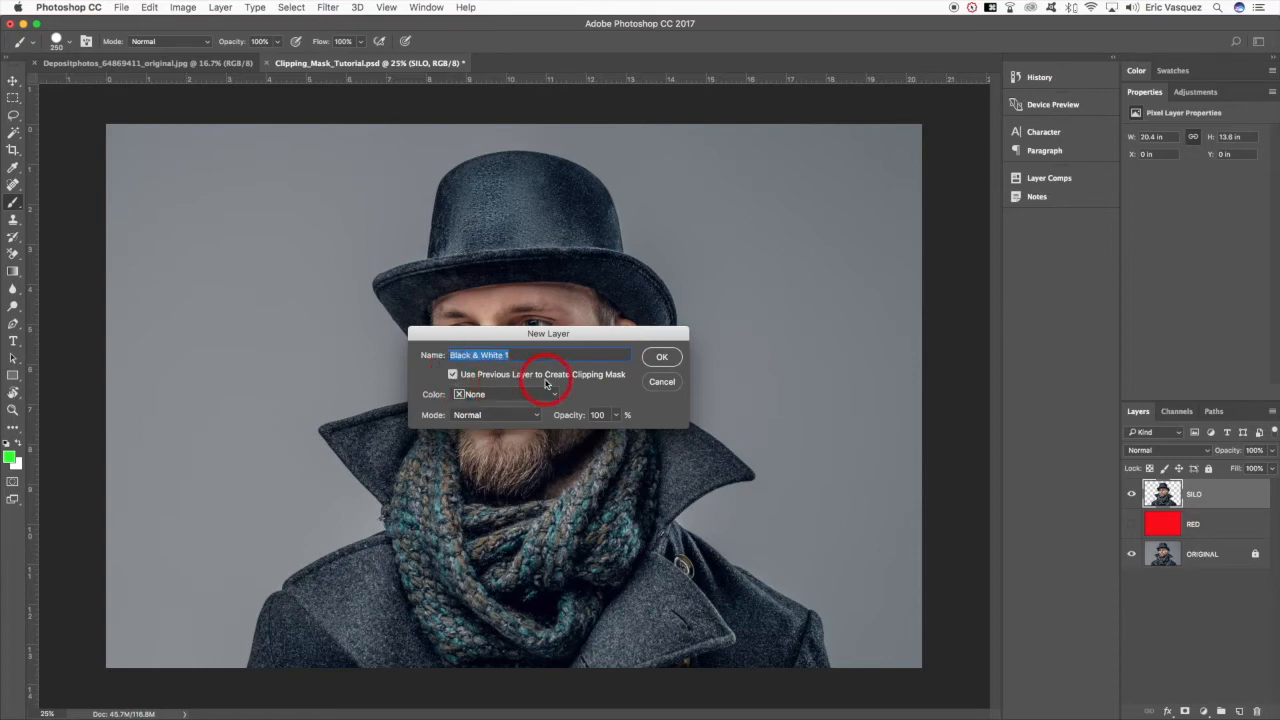
{"action": "left_click", "coordinate": [664, 358]}
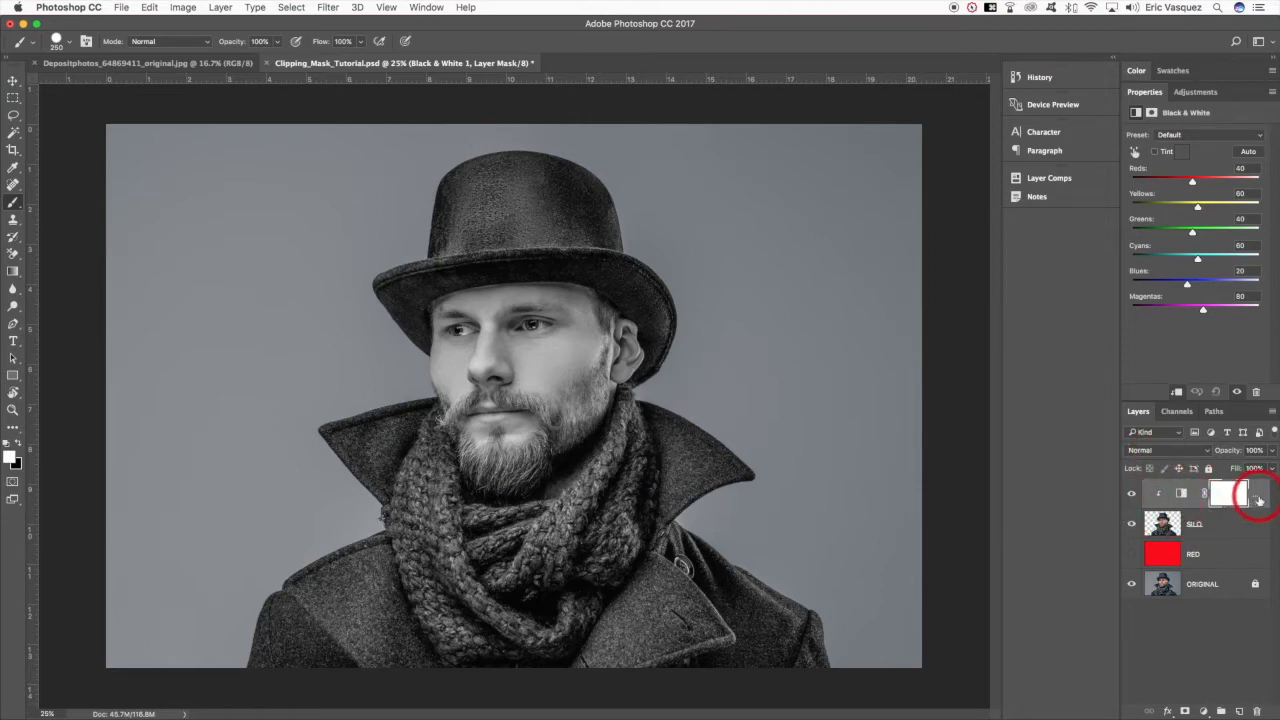
{"action": "left_click_drag", "start_coordinate": [1260, 497], "coordinate": [1257, 711]}
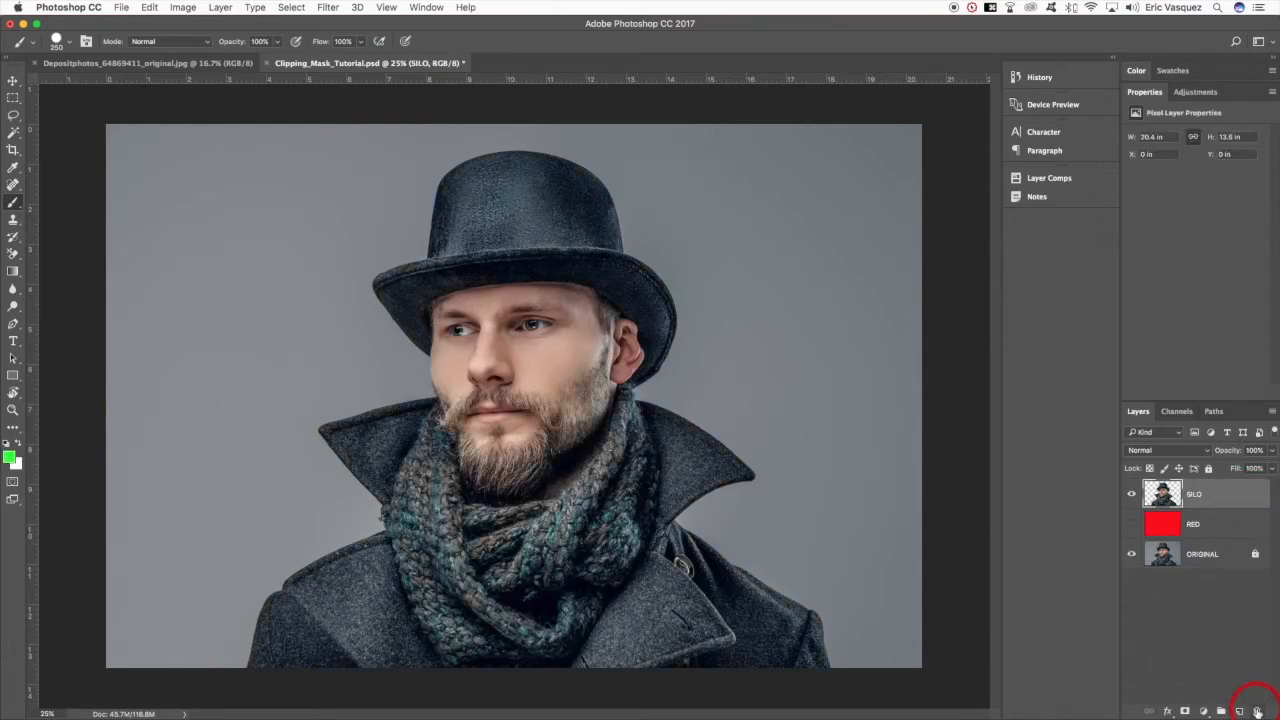
- Add a Black & White adjustment layer above SILO with the default preset and clip it to SILO
{"action": "left_click", "coordinate": [1203, 711]}
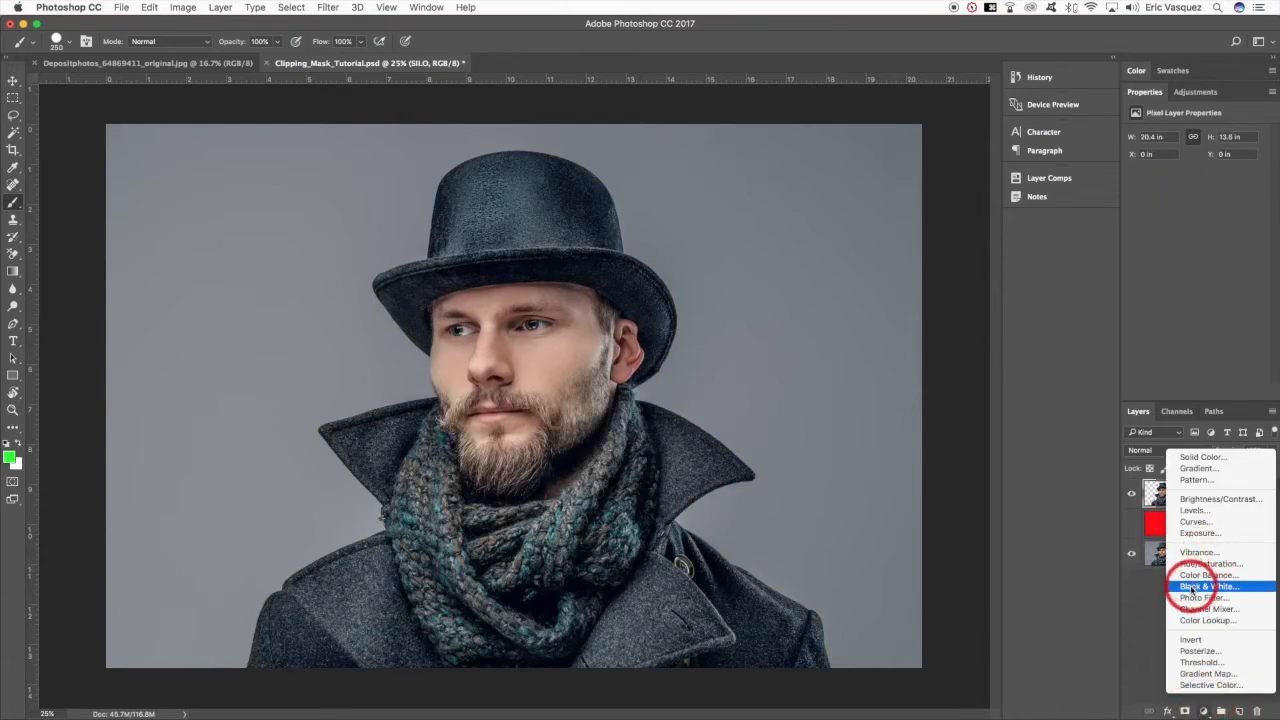
{"action": "left_click", "coordinate": [1192, 588]}
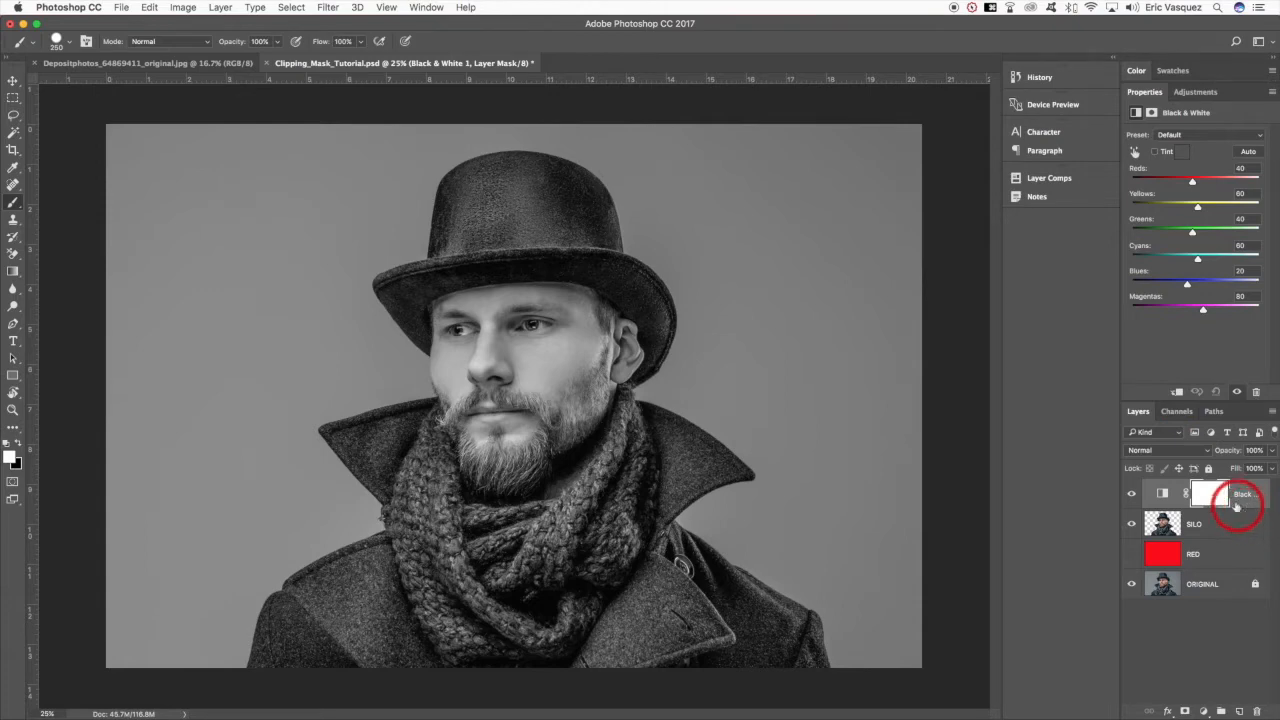
{"action": "left_click", "coordinate": [1177, 392]}
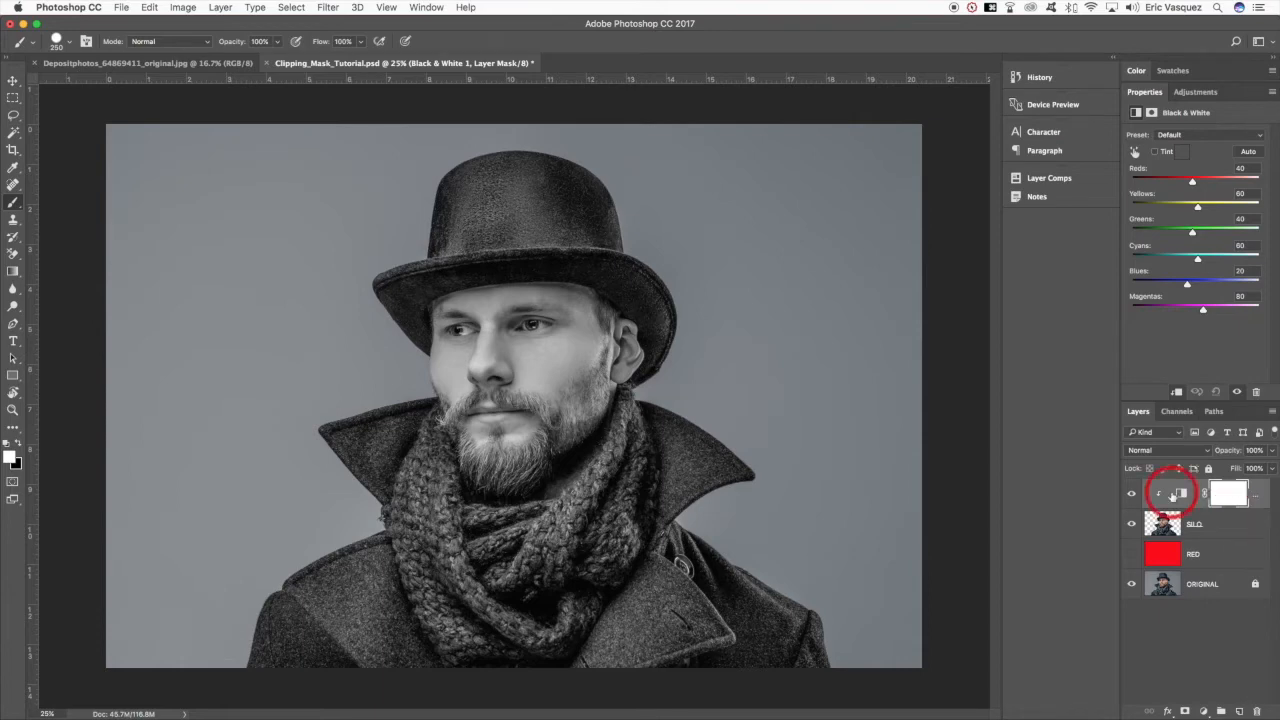
- Set the clipped Black & White layer's blend mode to Soft Light and slightly reduce its opacity
{"action": "left_click", "coordinate": [1166, 449]}
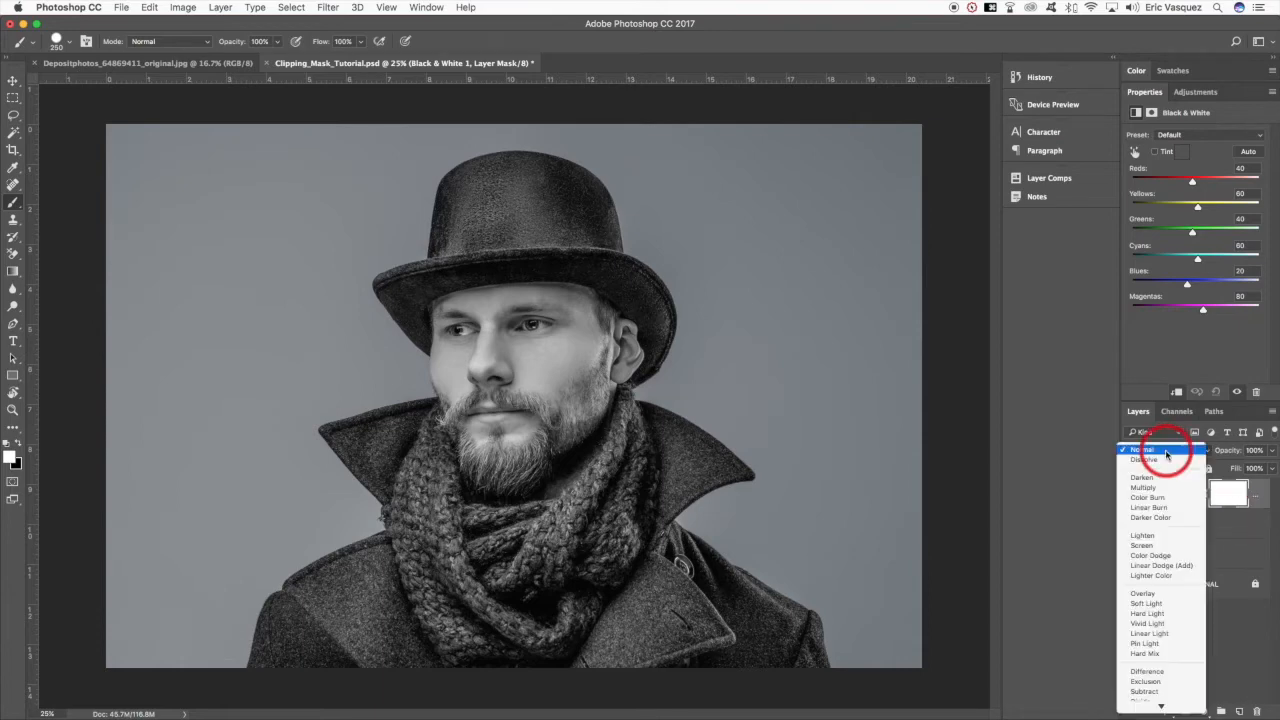
{"action": "left_click", "coordinate": [1155, 604]}
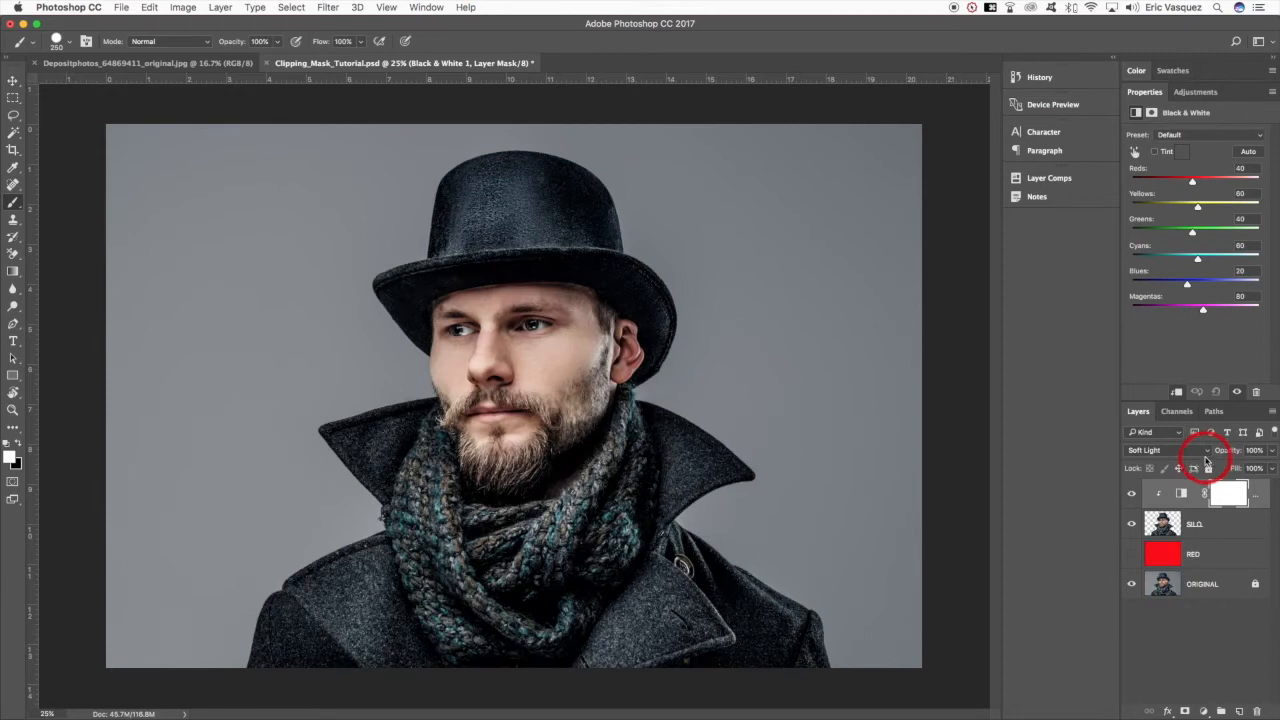
{"action": "left_click_drag", "start_coordinate": [1258, 468], "coordinate": [1250, 468]}
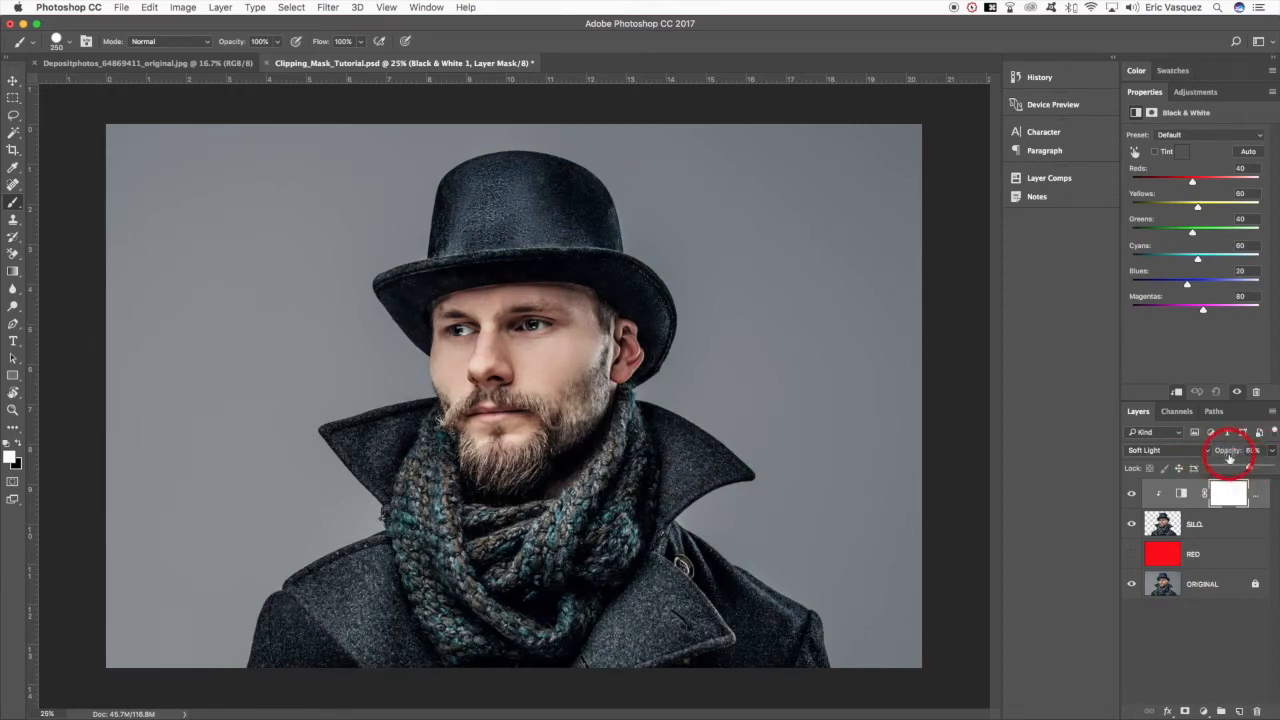
- Compare the man with and without the Black & White layer, against both the original background and the RED layer
{"action": "left_click", "coordinate": [1188, 614]}
{"action": "left_click", "coordinate": [1132, 494]}
{"action": "left_click", "coordinate": [1132, 494]}
{"action": "left_click", "coordinate": [1132, 494]}
{"action": "left_click", "coordinate": [1132, 494]}
{"action": "left_click", "coordinate": [1132, 494]}
{"action": "left_click", "coordinate": [1132, 494]}
{"action": "left_click", "coordinate": [1132, 553]}
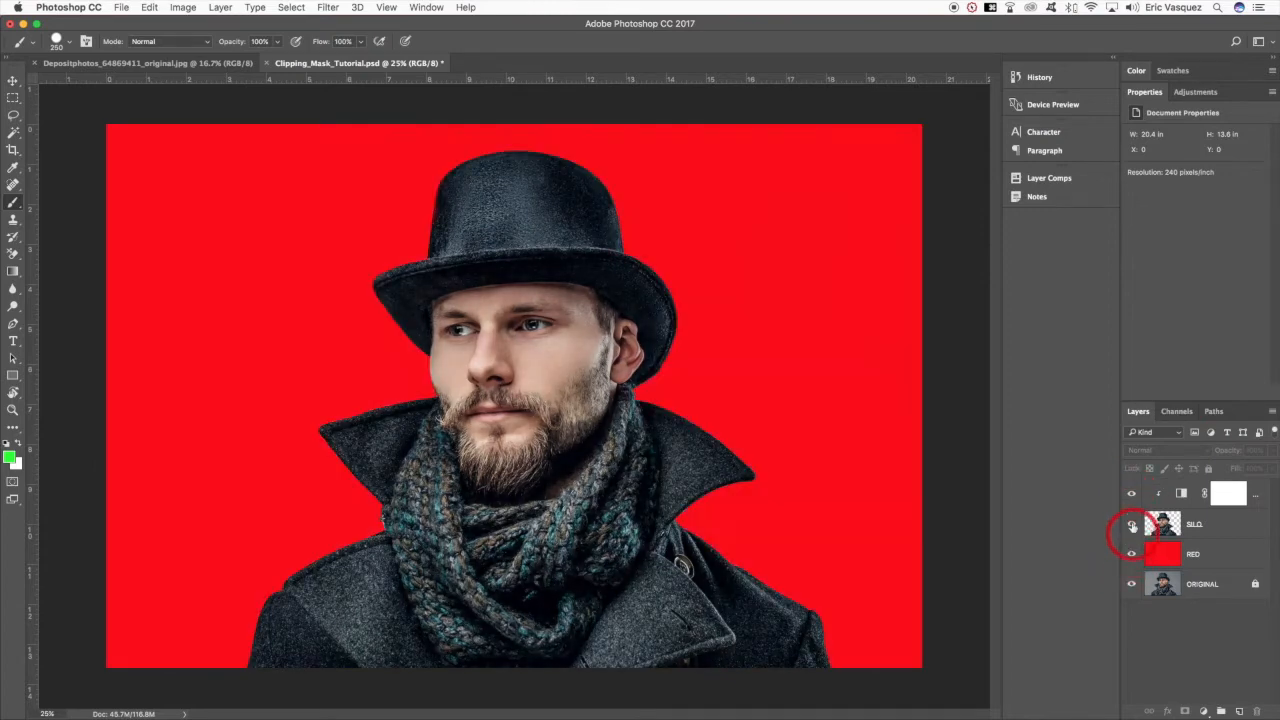
{"action": "left_click", "coordinate": [1131, 494]}
{"action": "left_click", "coordinate": [1131, 494]}
{"action": "left_click", "coordinate": [1131, 554]}
- Add a Hue/Saturation adjustment clipped directly above SILO, beneath the Black & White layer, and set its saturation to -32
{"action": "left_click", "coordinate": [1188, 524]}
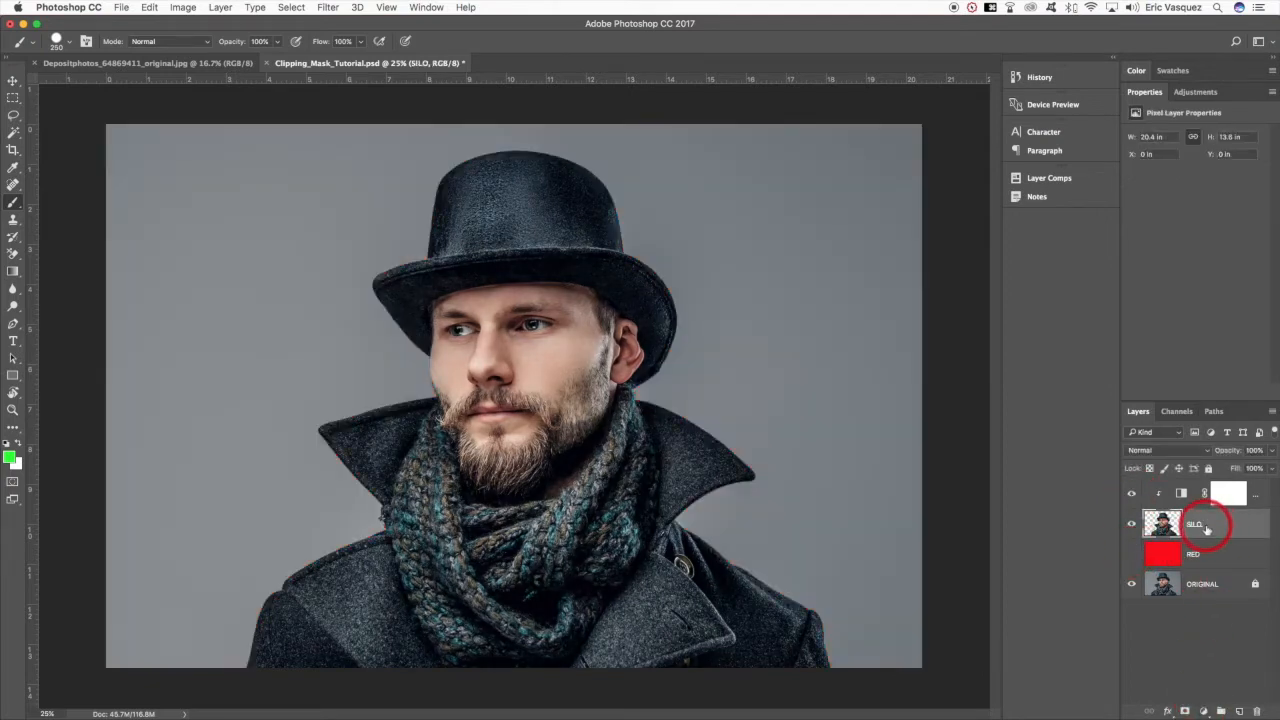
{"action": "left_click", "coordinate": [1203, 710]}
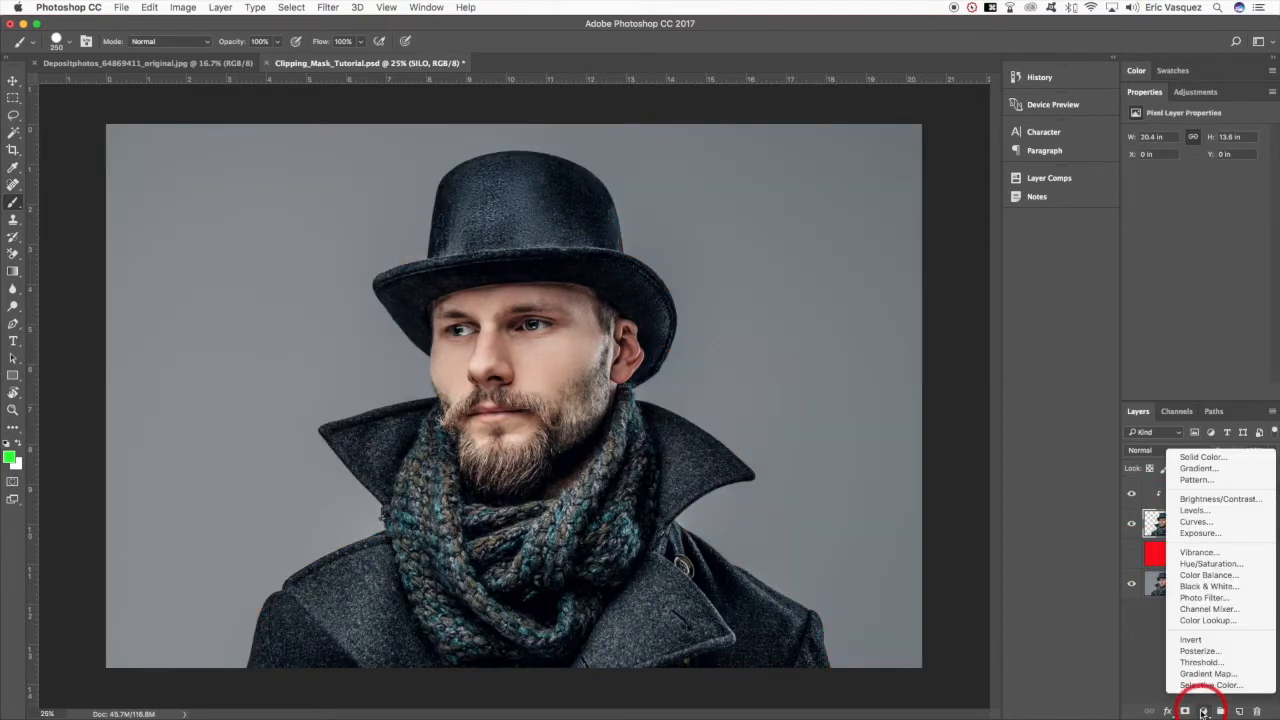
{"action": "left_click", "coordinate": [1214, 565]}
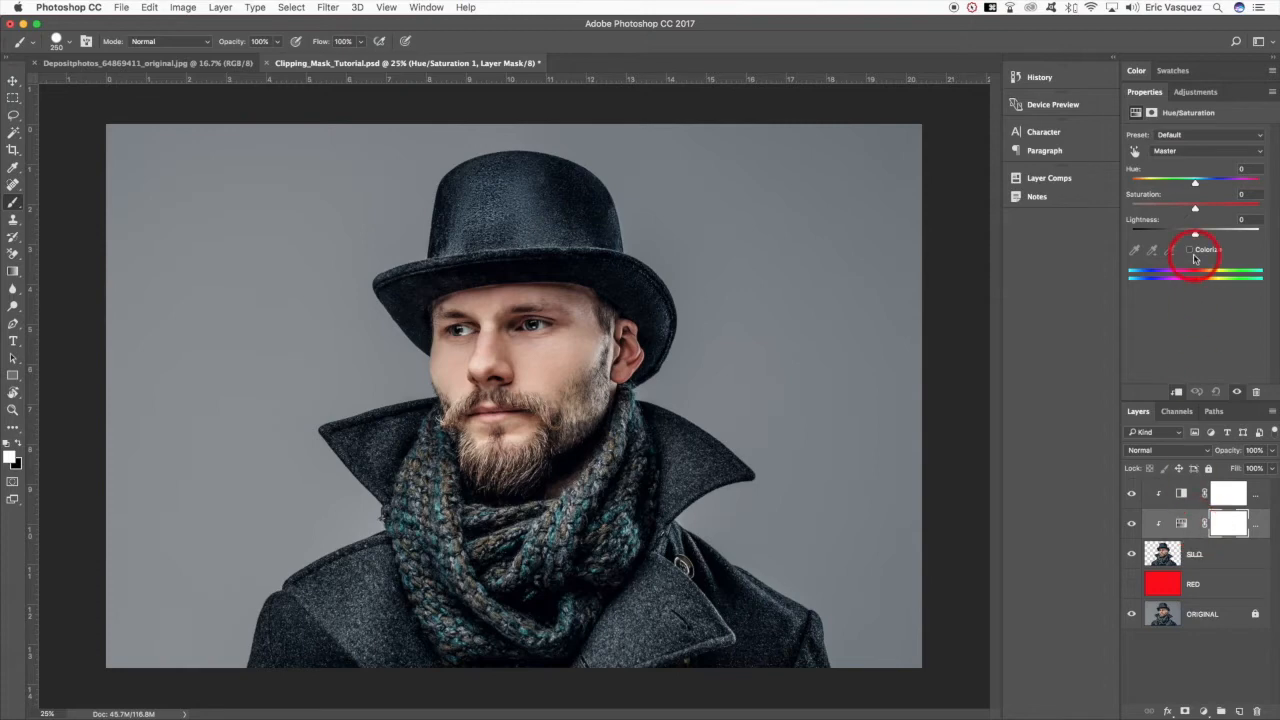
{"action": "left_click_drag", "start_coordinate": [1193, 208], "coordinate": [1180, 208]}
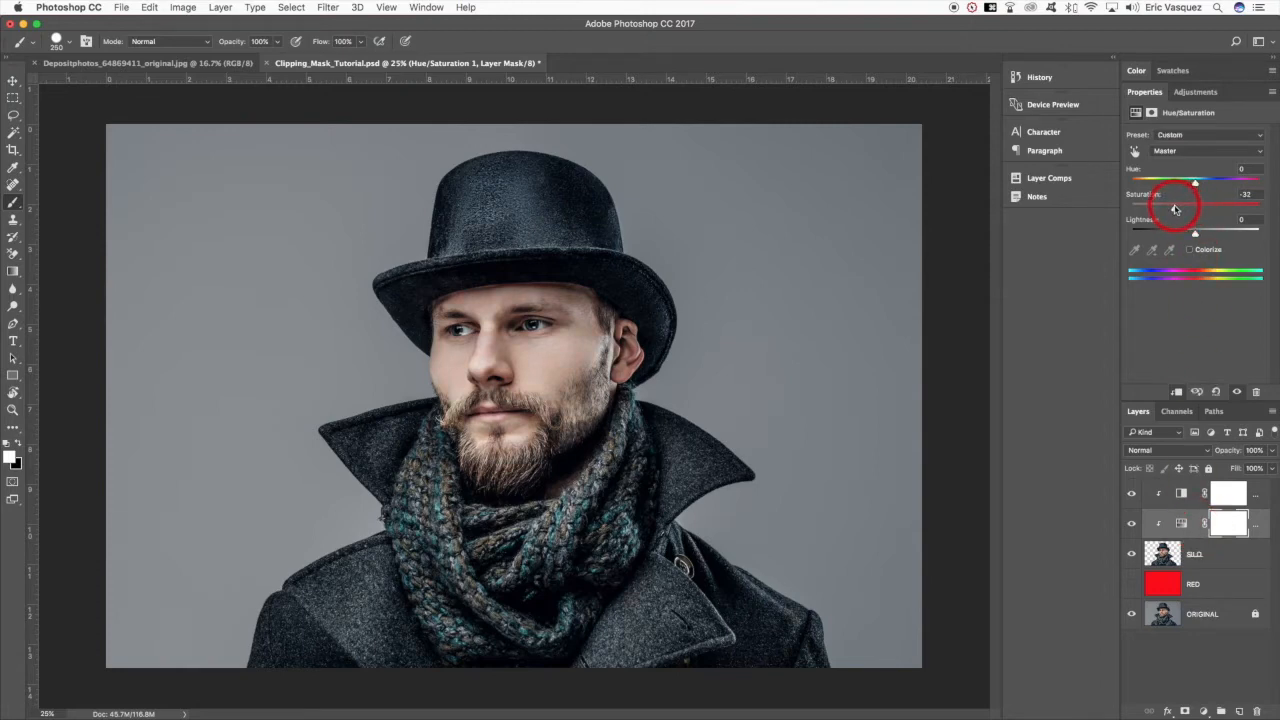
{"action": "left_click", "coordinate": [1219, 563]}
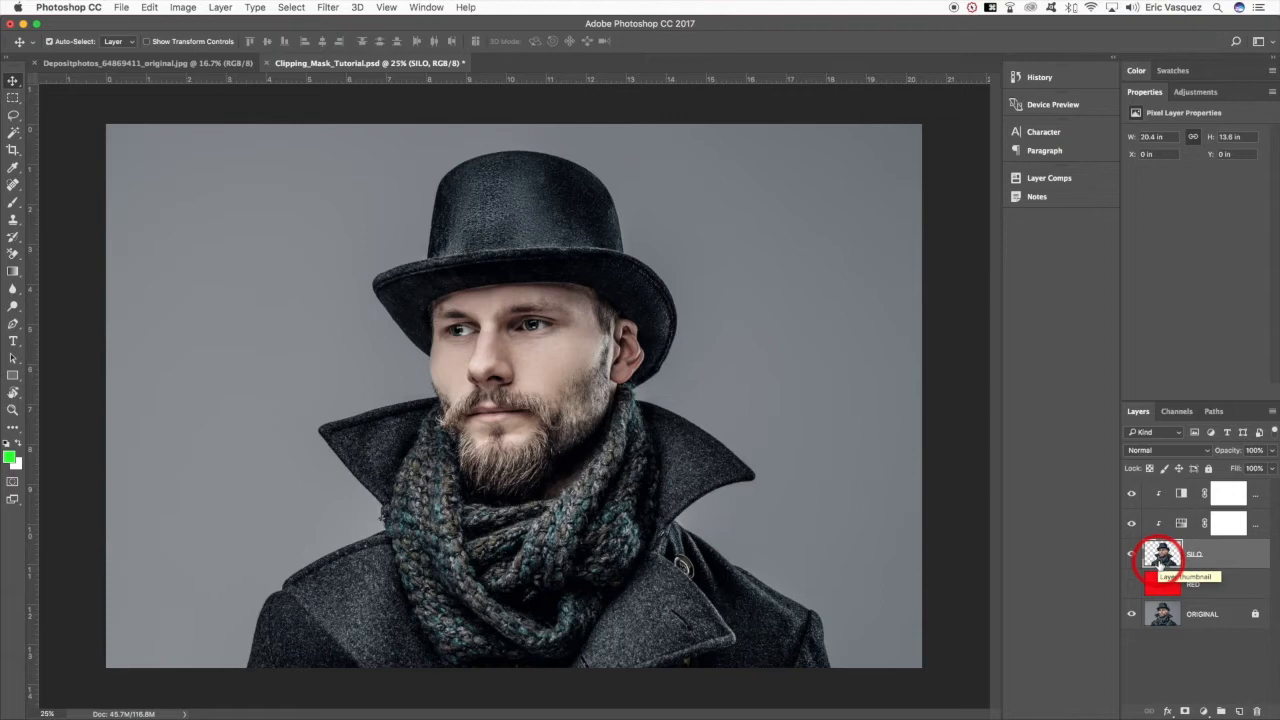
- Bring the city skyline photo into Clipping_Mask_Tutorial.psd directly above SILO and position it over the man's face and coat
{"action": "left_click", "coordinate": [150, 64]}
{"action": "left_click_drag", "start_coordinate": [150, 64], "coordinate": [711, 362]}
{"action": "left_click_drag", "start_coordinate": [659, 447], "coordinate": [740, 242]}
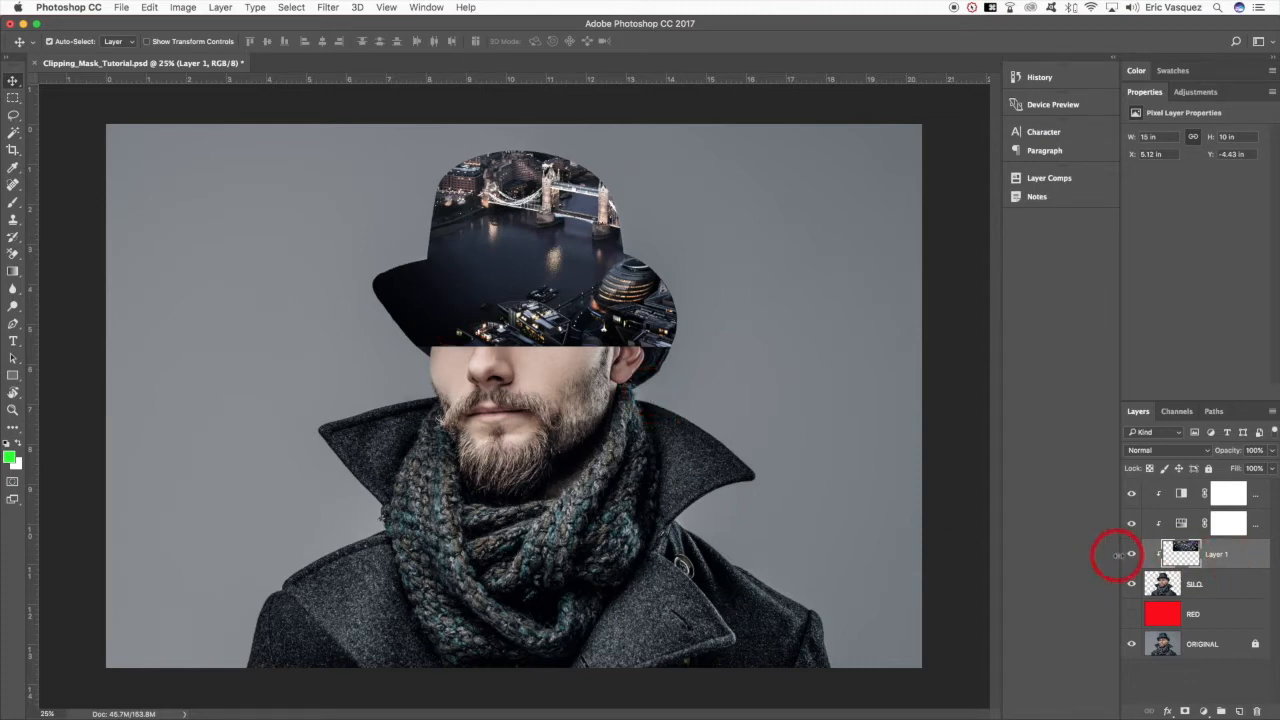
{"action": "left_click_drag", "start_coordinate": [580, 280], "coordinate": [600, 510]}
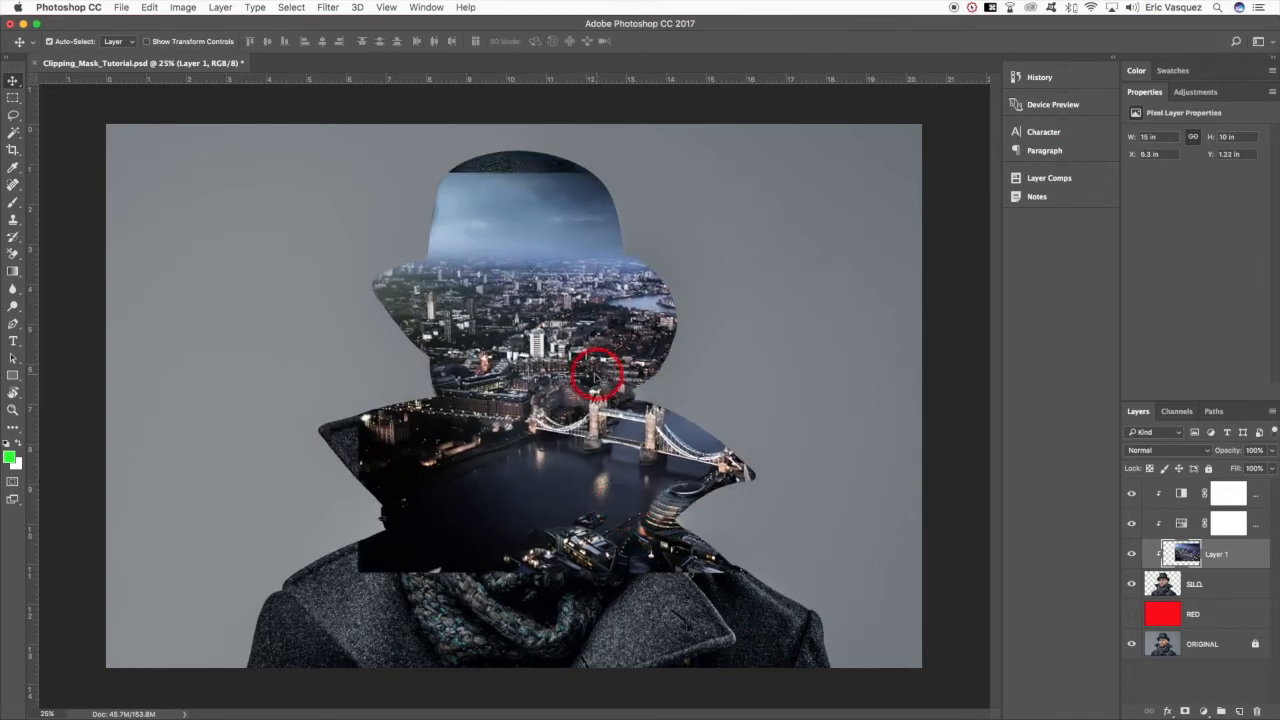
{"action": "left_click_drag", "start_coordinate": [577, 367], "coordinate": [557, 449]}
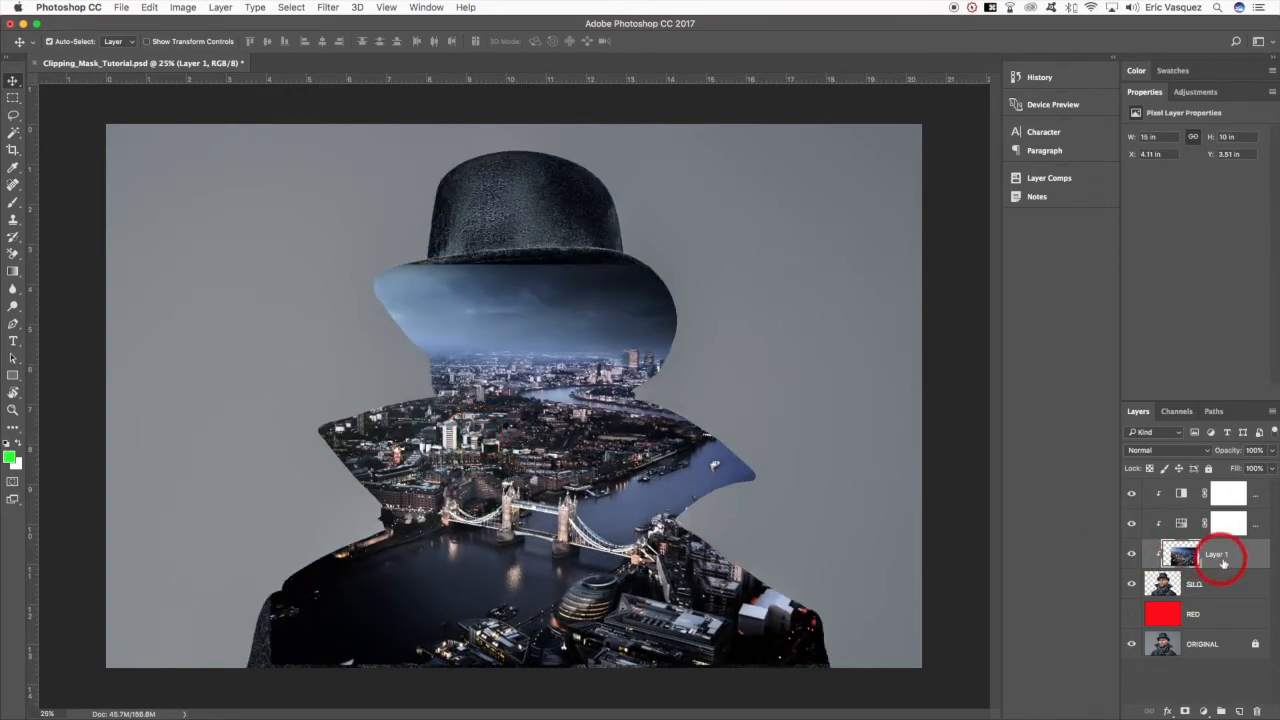
- Release the cityscape layer from the clipping group above the adjustments and place it directly beneath SILO
{"action": "left_click_drag", "start_coordinate": [1225, 563], "coordinate": [1223, 493]}
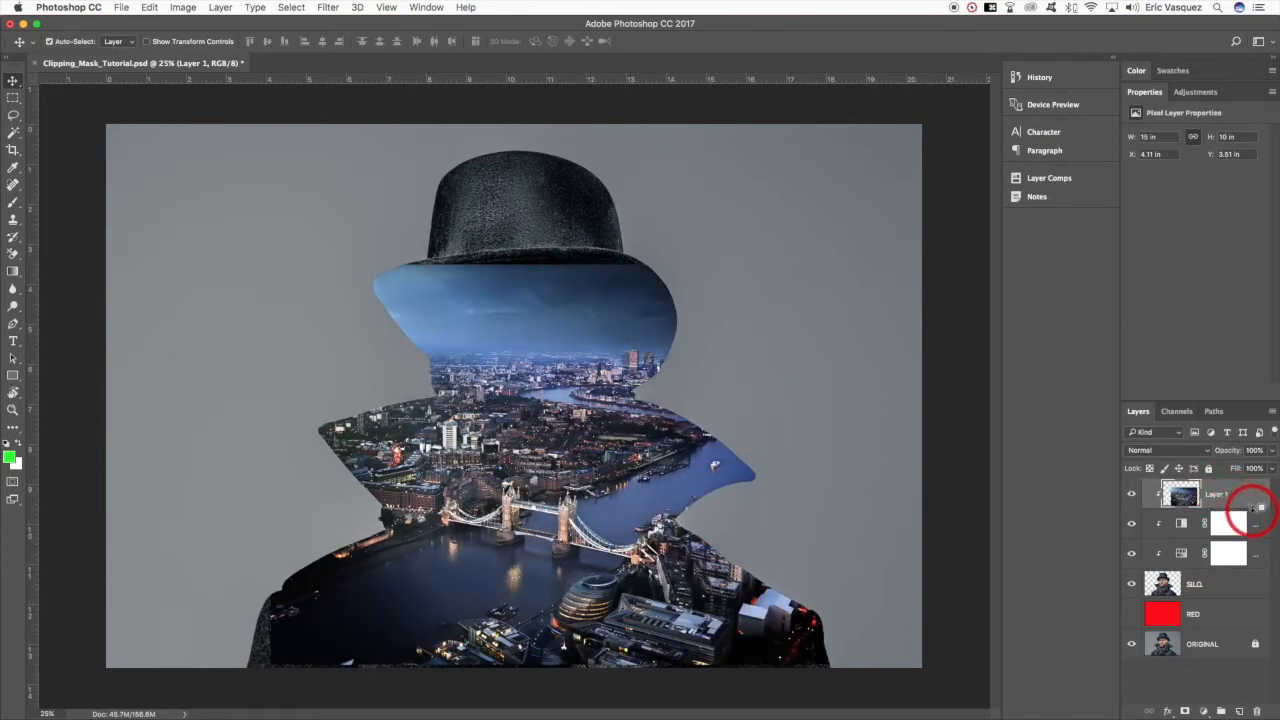
{"action": "left_click", "coordinate": [1252, 508], "text": "alt"}
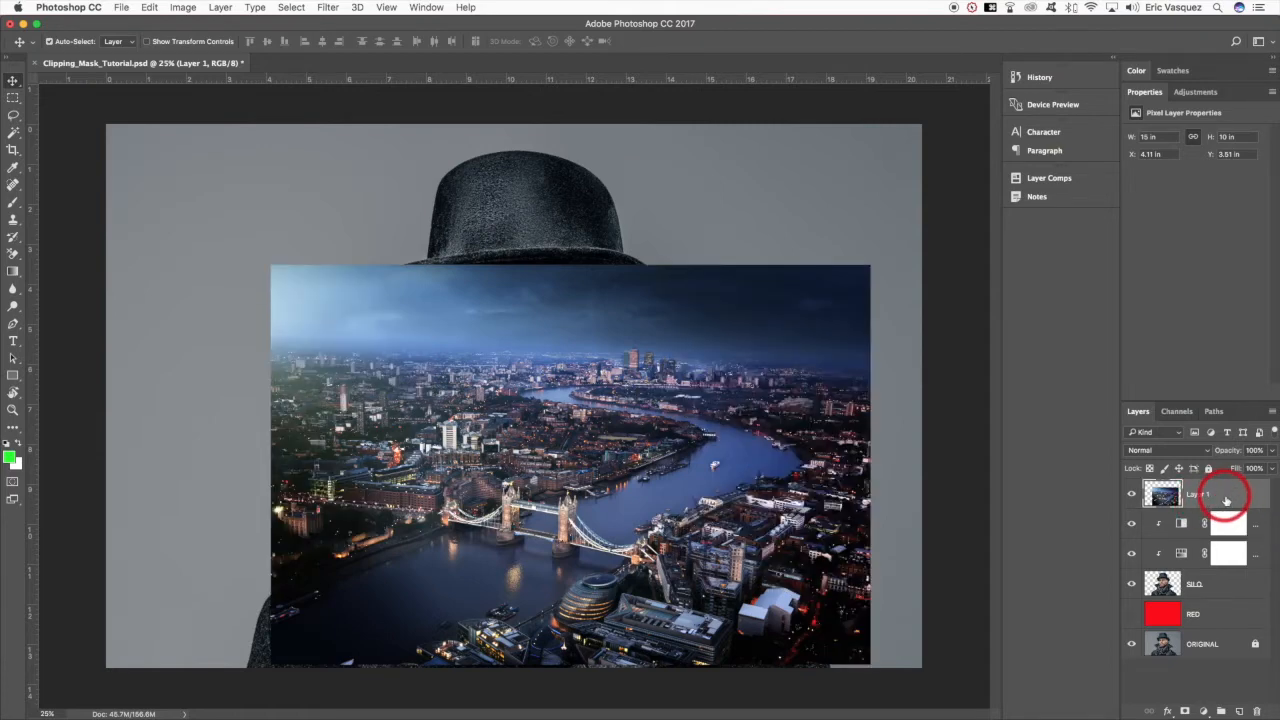
{"action": "left_click_drag", "start_coordinate": [1229, 498], "coordinate": [1216, 595]}
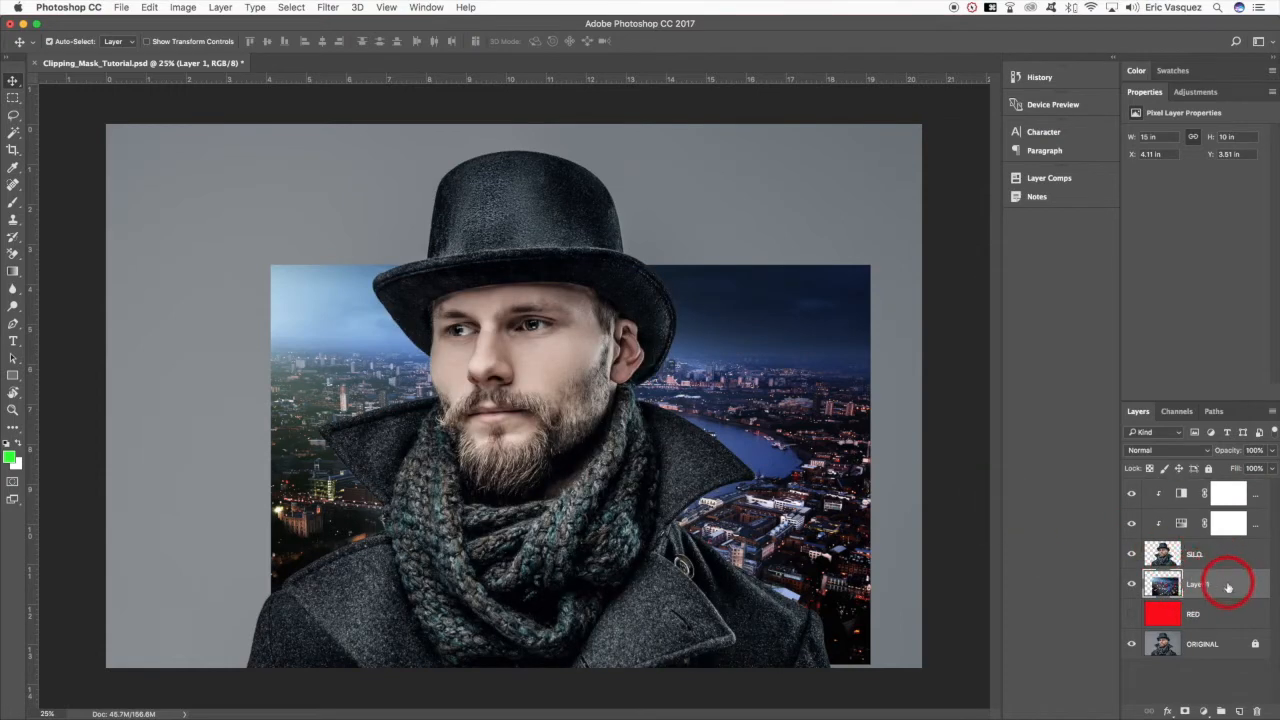
- Convert the cityscape layer to a Smart Object
{"action": "right_click", "coordinate": [1247, 587]}
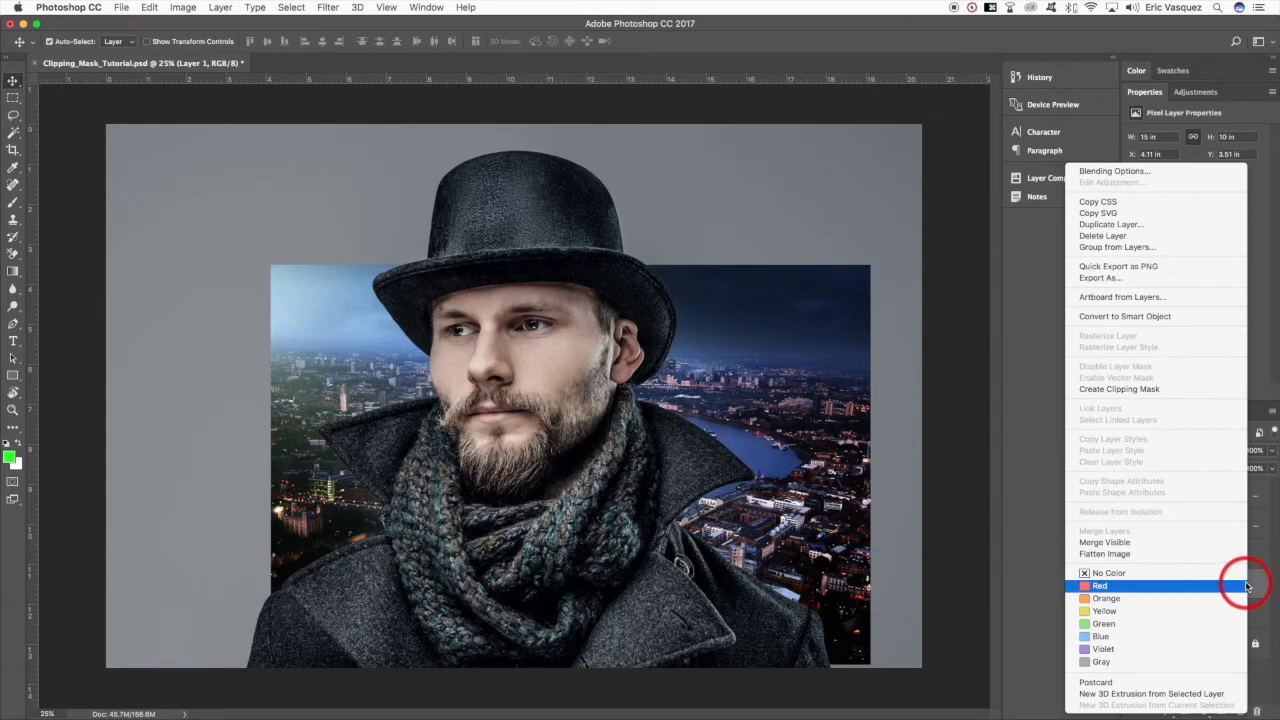
{"action": "left_click", "coordinate": [1145, 317]}
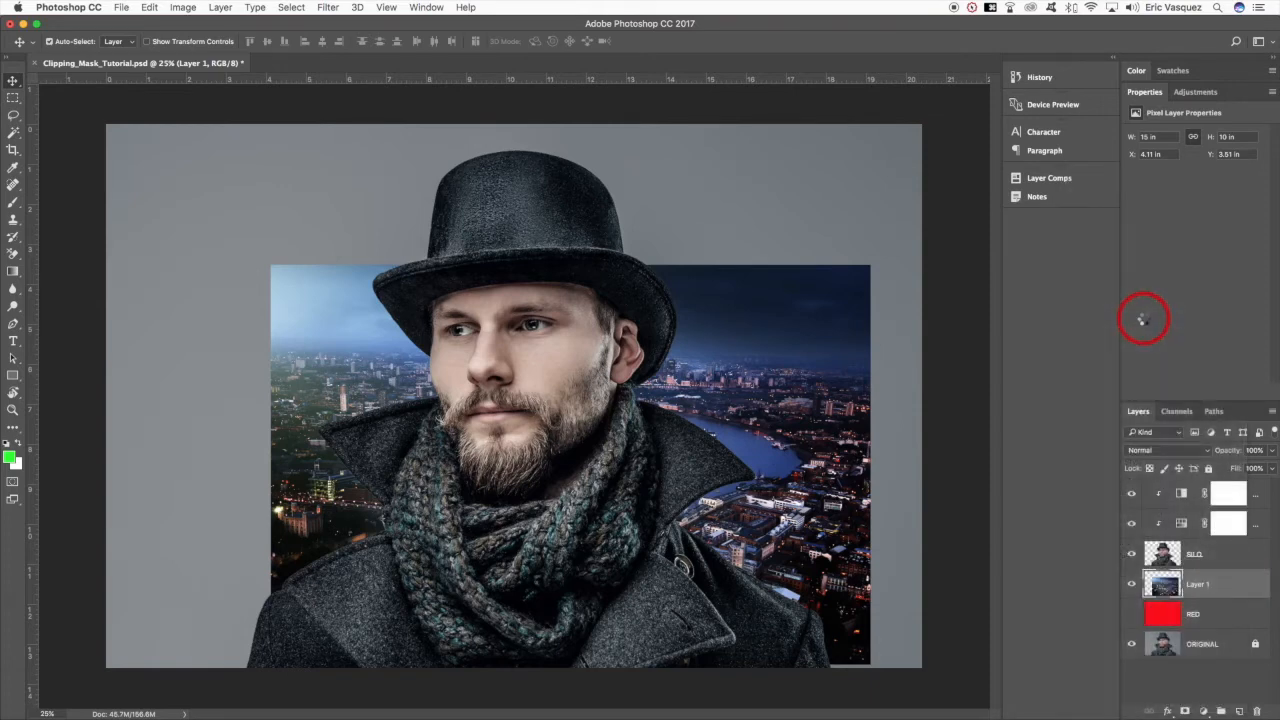
{"action": "key", "text": "v"}
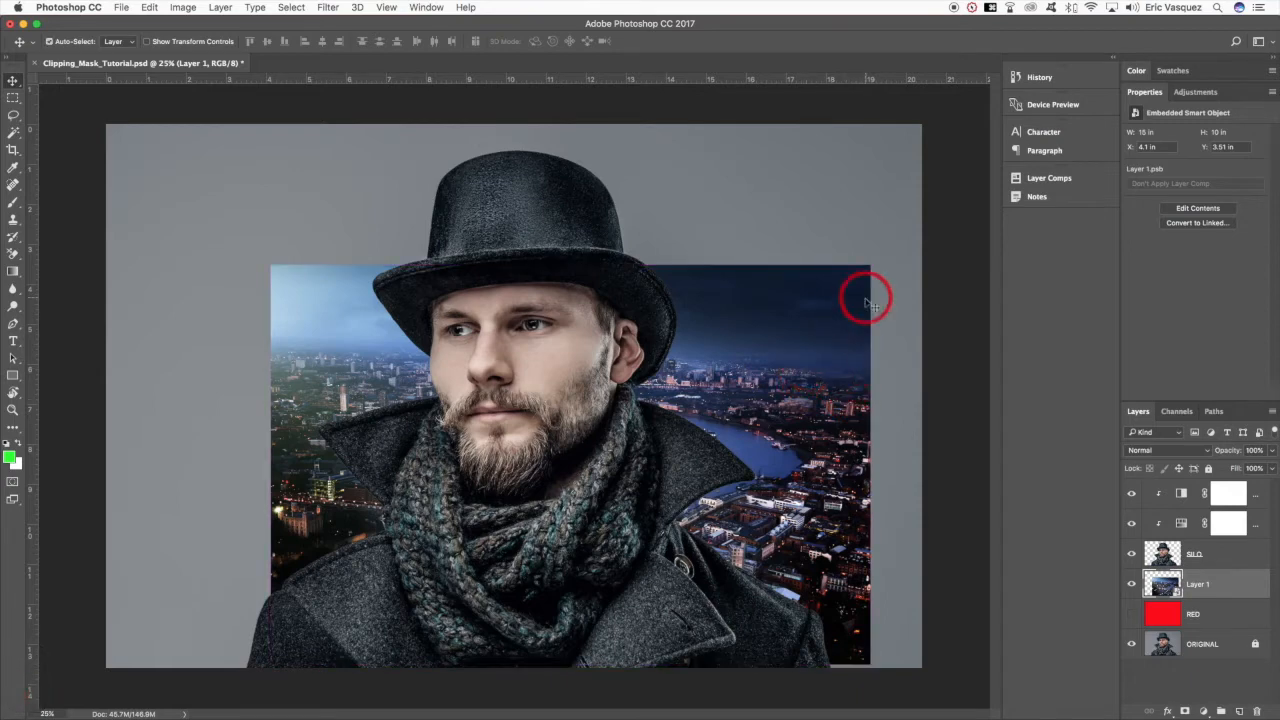
- Scale the cityscape proportionally to about 155% and position it so it covers the whole canvas behind the man
{"action": "key", "text": "super+t"}
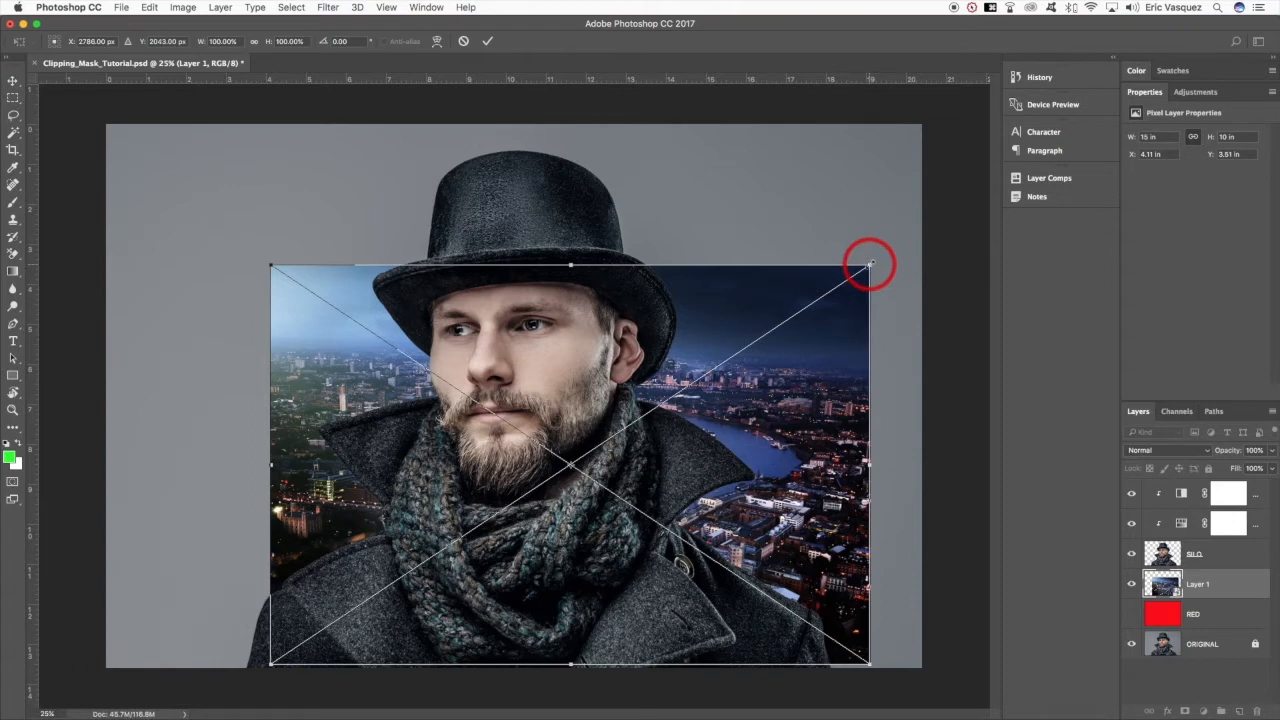
{"action": "left_click_drag", "start_coordinate": [871, 265], "coordinate": [1026, 140]}
{"action": "key", "text": "super+0"}
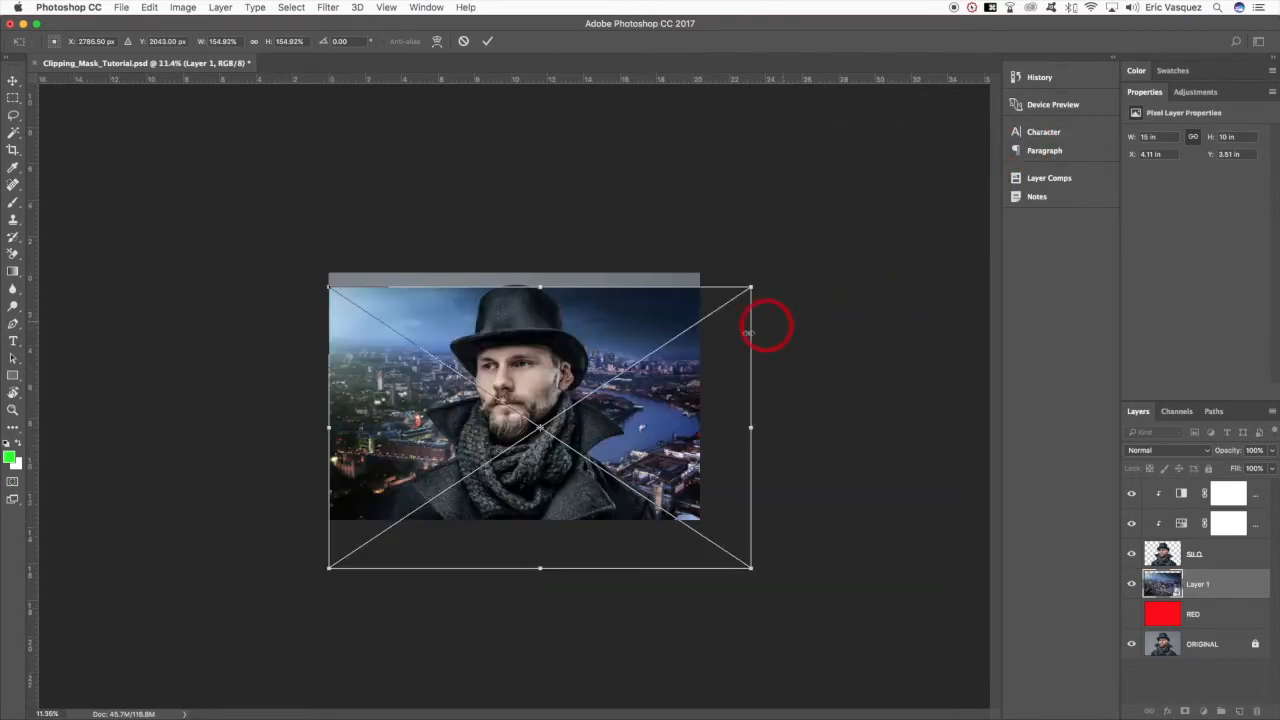
{"action": "left_click_drag", "start_coordinate": [675, 397], "coordinate": [663, 360]}
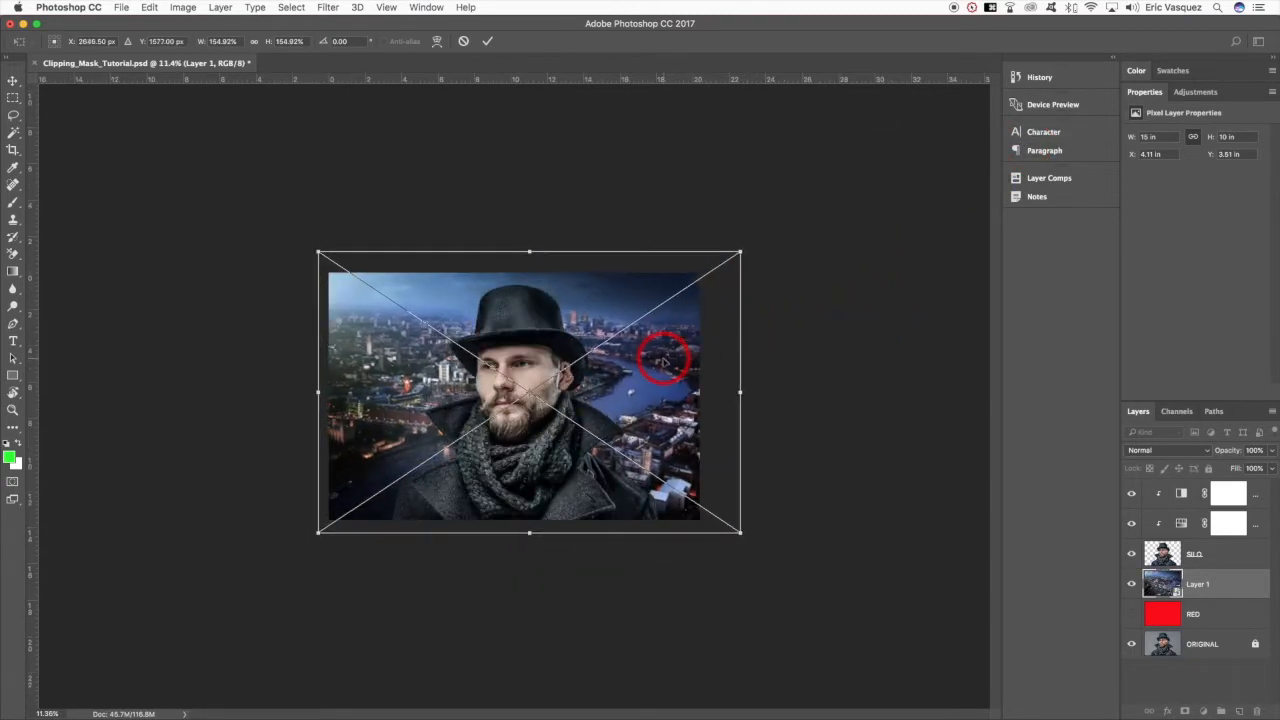
{"action": "key", "text": "super+equal"}
{"action": "key", "text": "super+equal"}
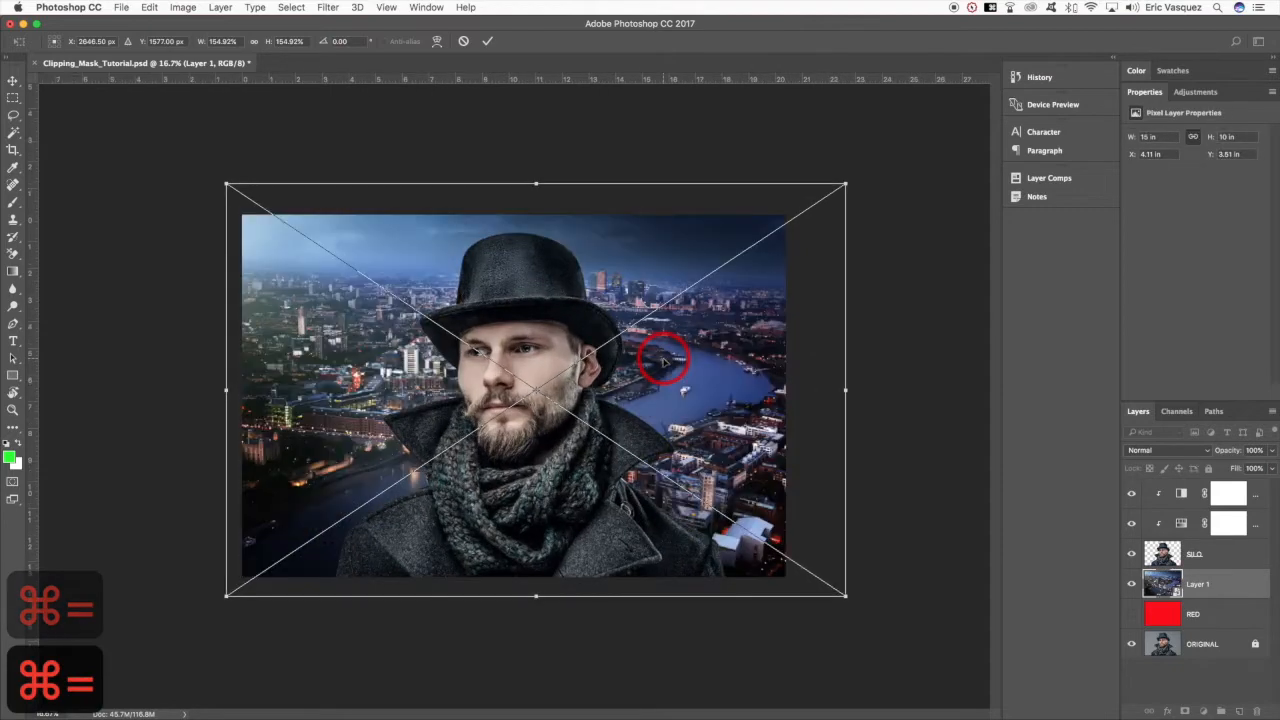
{"action": "key", "text": "space"}
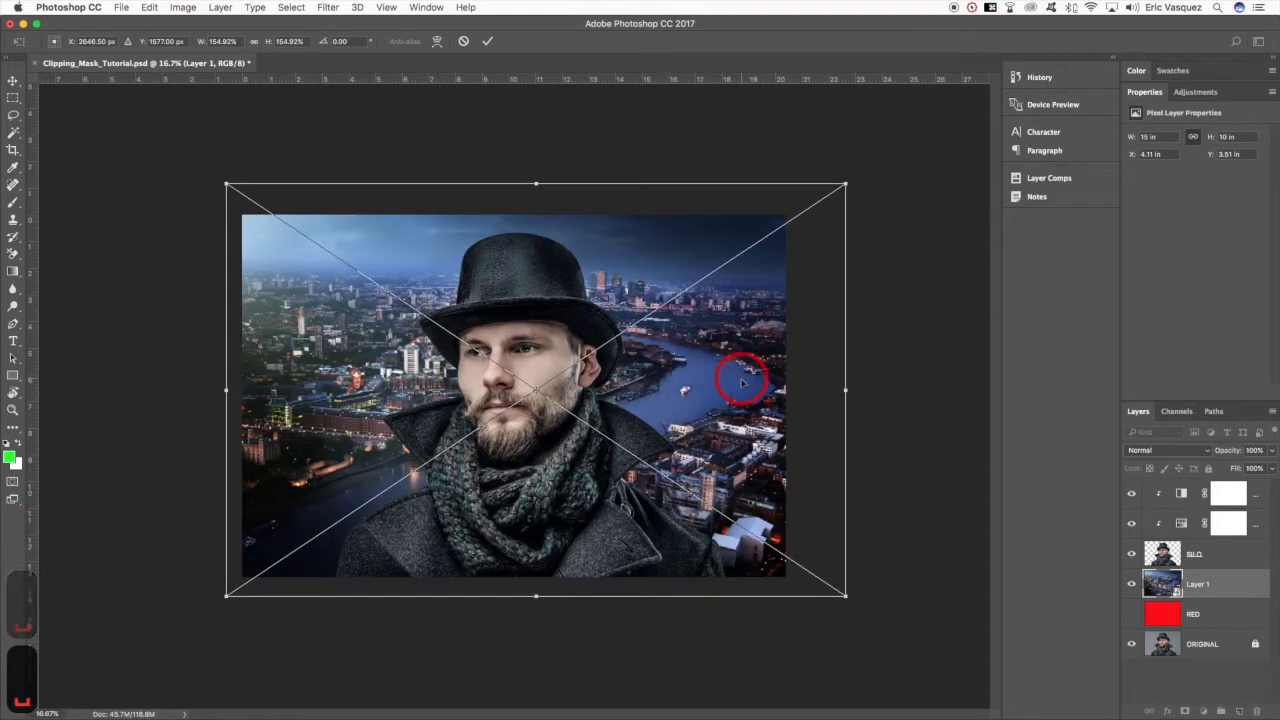
{"action": "key", "text": "Return"}
{"action": "key", "text": "super+equal"}
{"action": "key", "text": "v"}
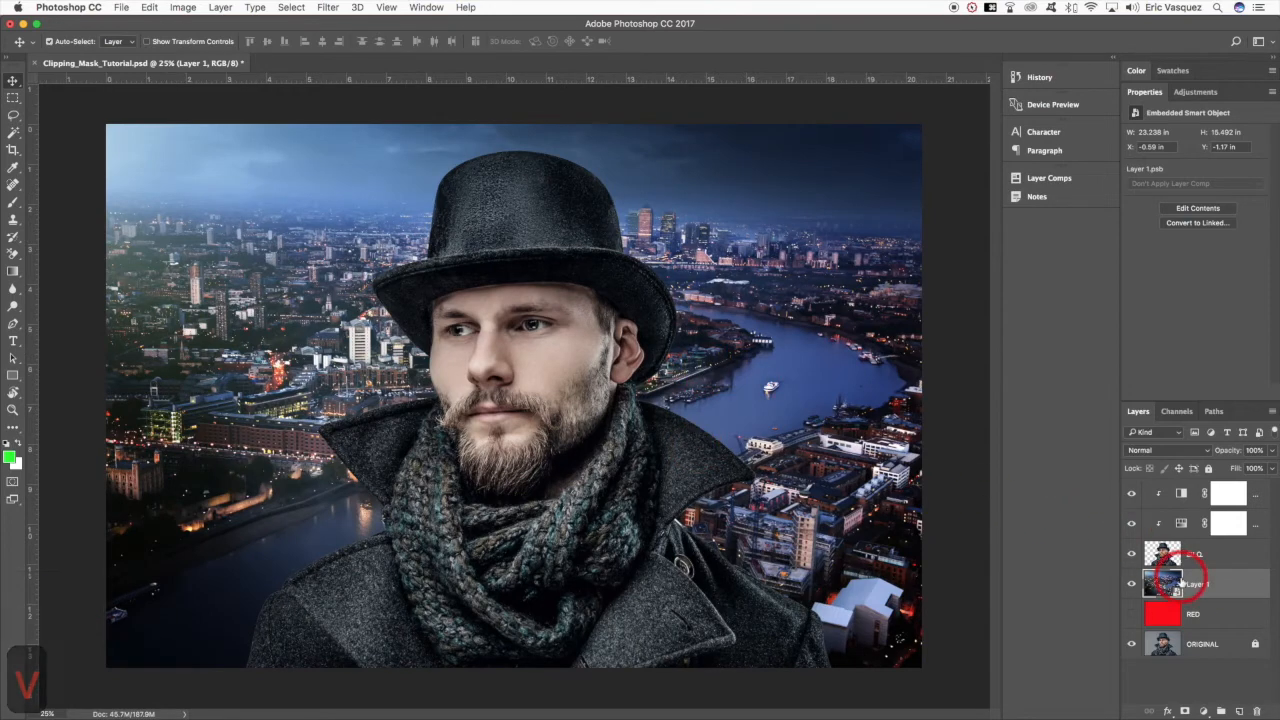
- Rename the cityscape layer BG and apply a Gaussian Blur smart filter with a radius of about 8.9 pixels
{"action": "type", "text": "BG"}
{"action": "key", "text": "Return"}
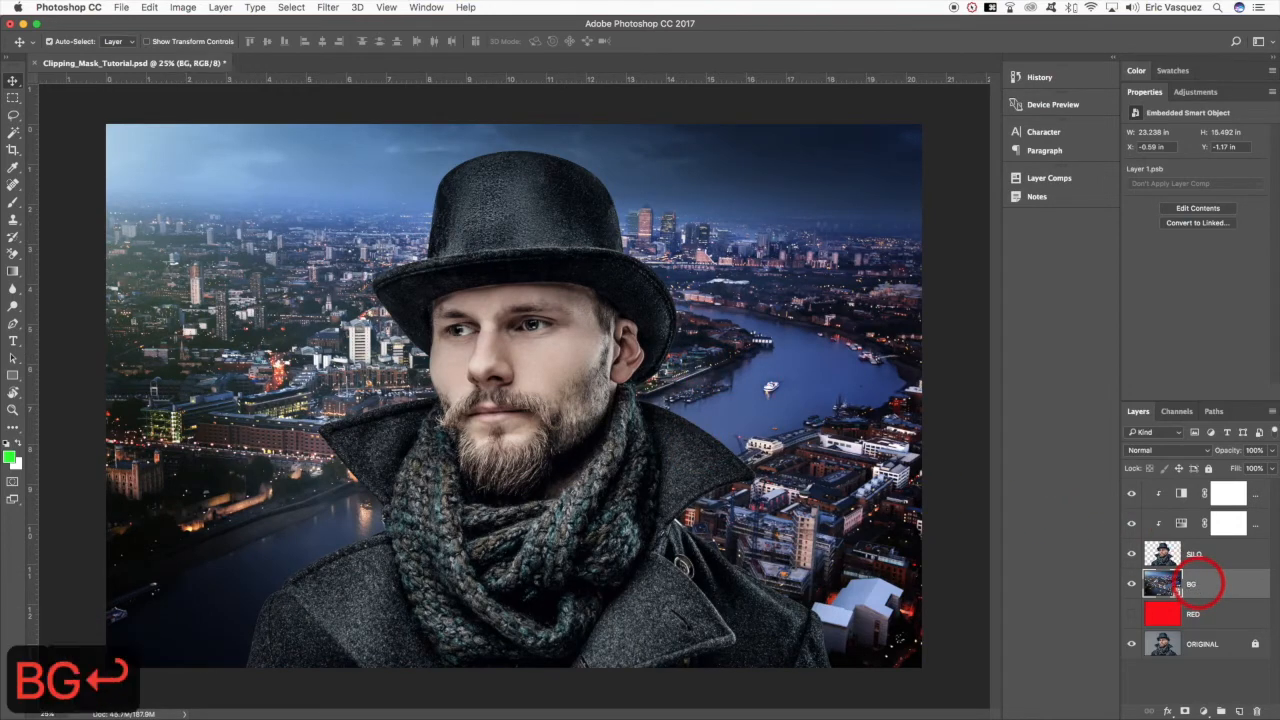
{"action": "left_click", "coordinate": [328, 7]}
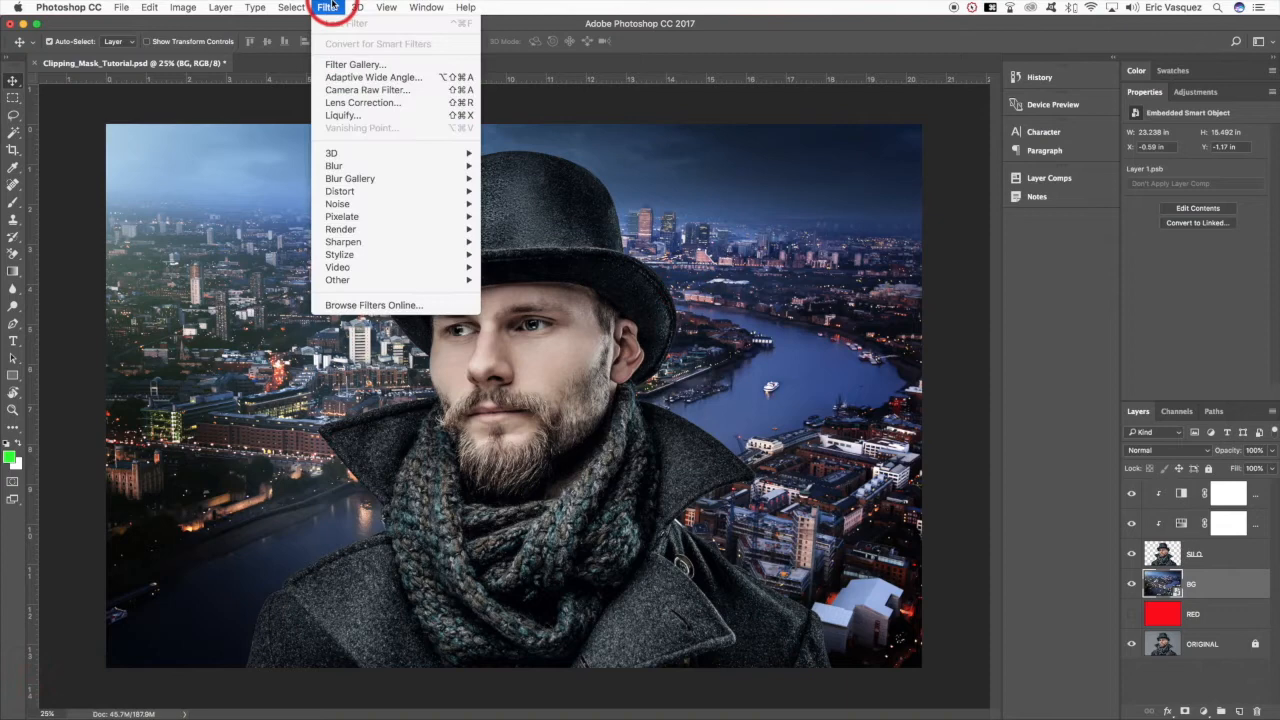
{"action": "mouse_move", "coordinate": [380, 165]}
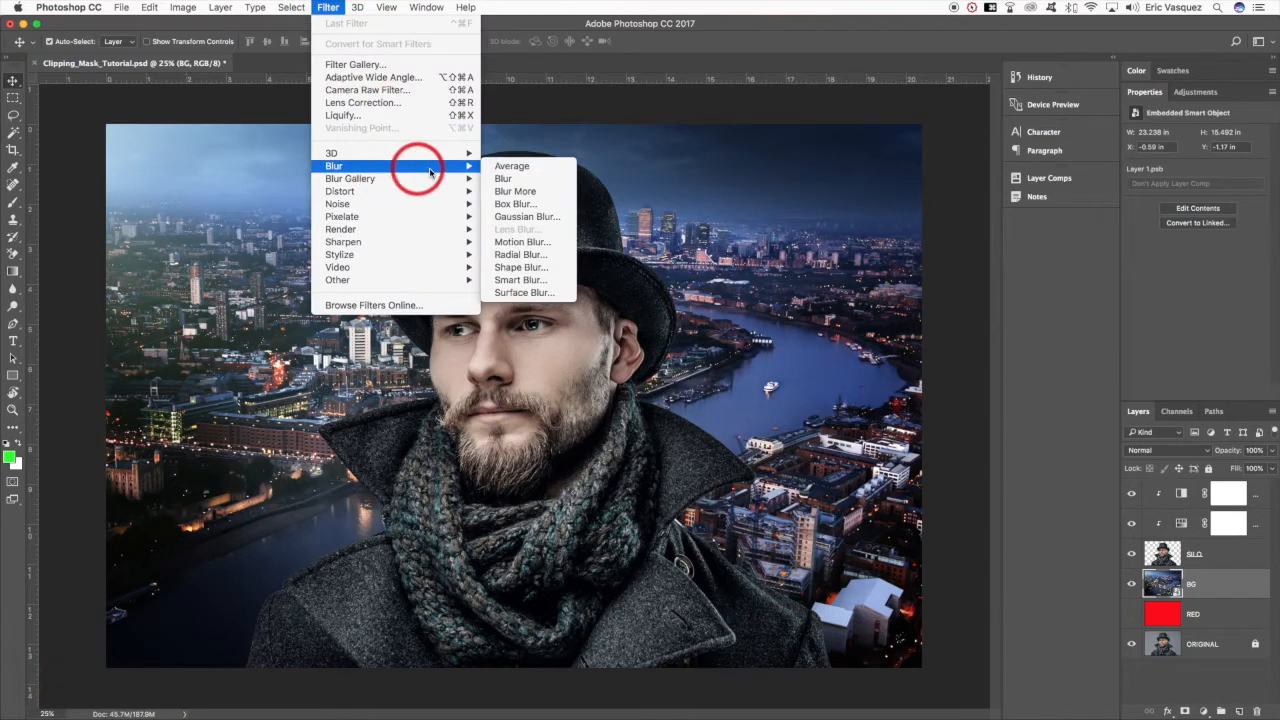
{"action": "left_click", "coordinate": [540, 218]}
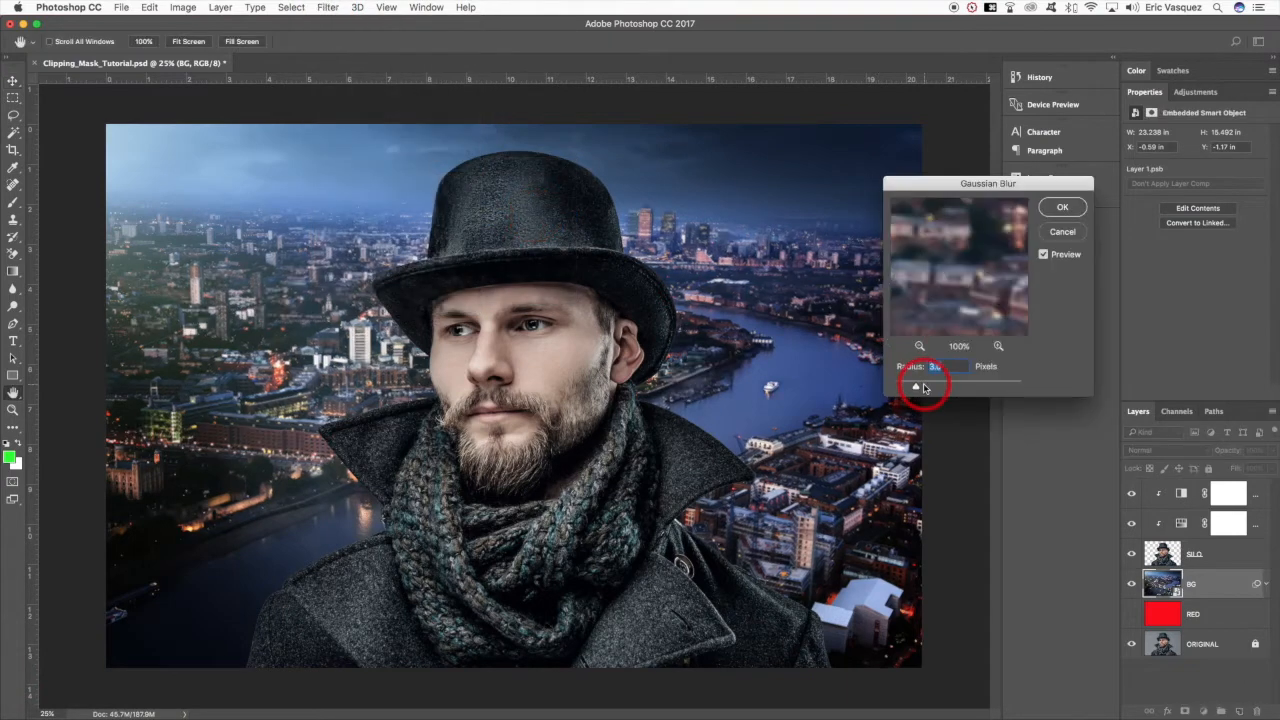
{"action": "left_click_drag", "start_coordinate": [923, 389], "coordinate": [933, 389]}
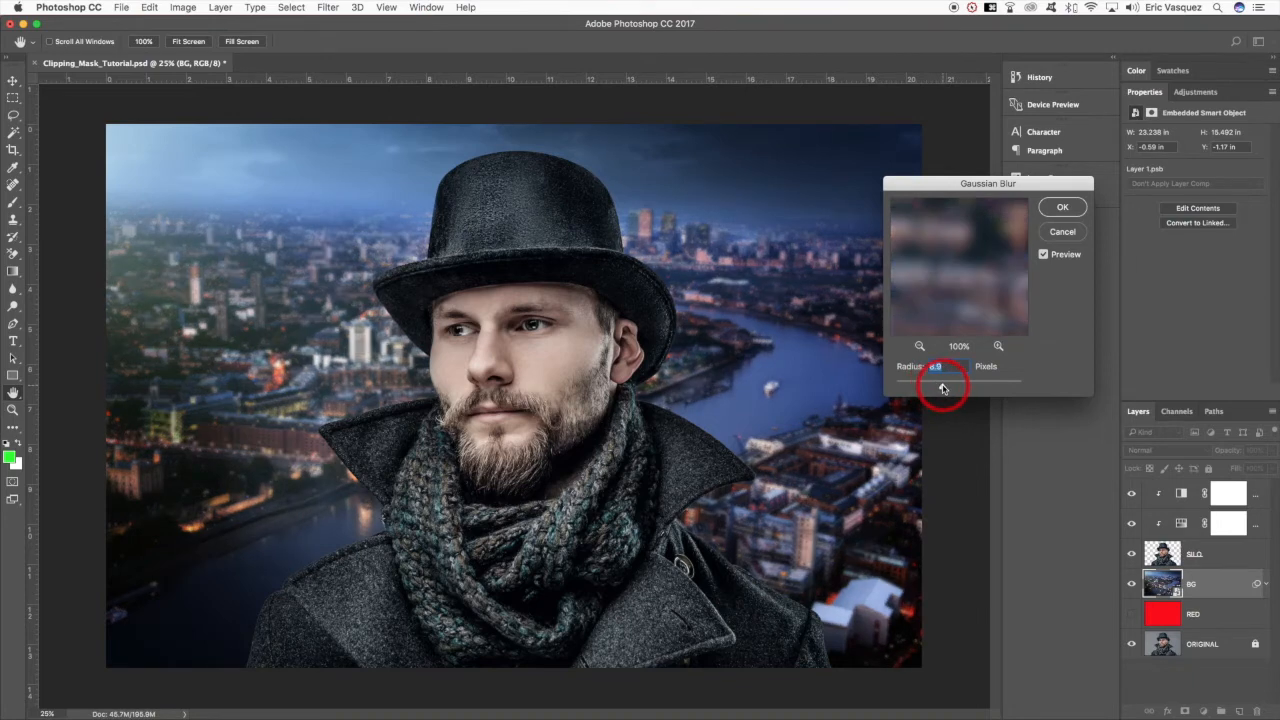
{"action": "left_click", "coordinate": [1062, 208]}
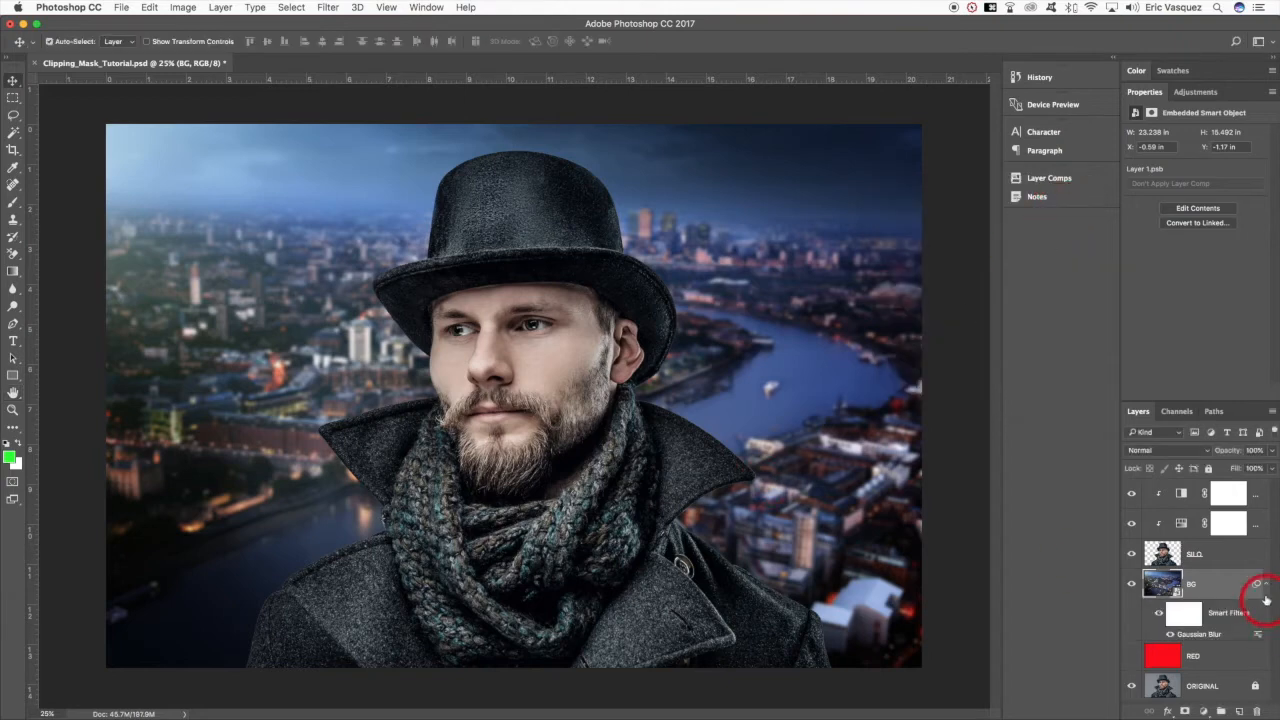
{"action": "left_click", "coordinate": [1265, 590]}
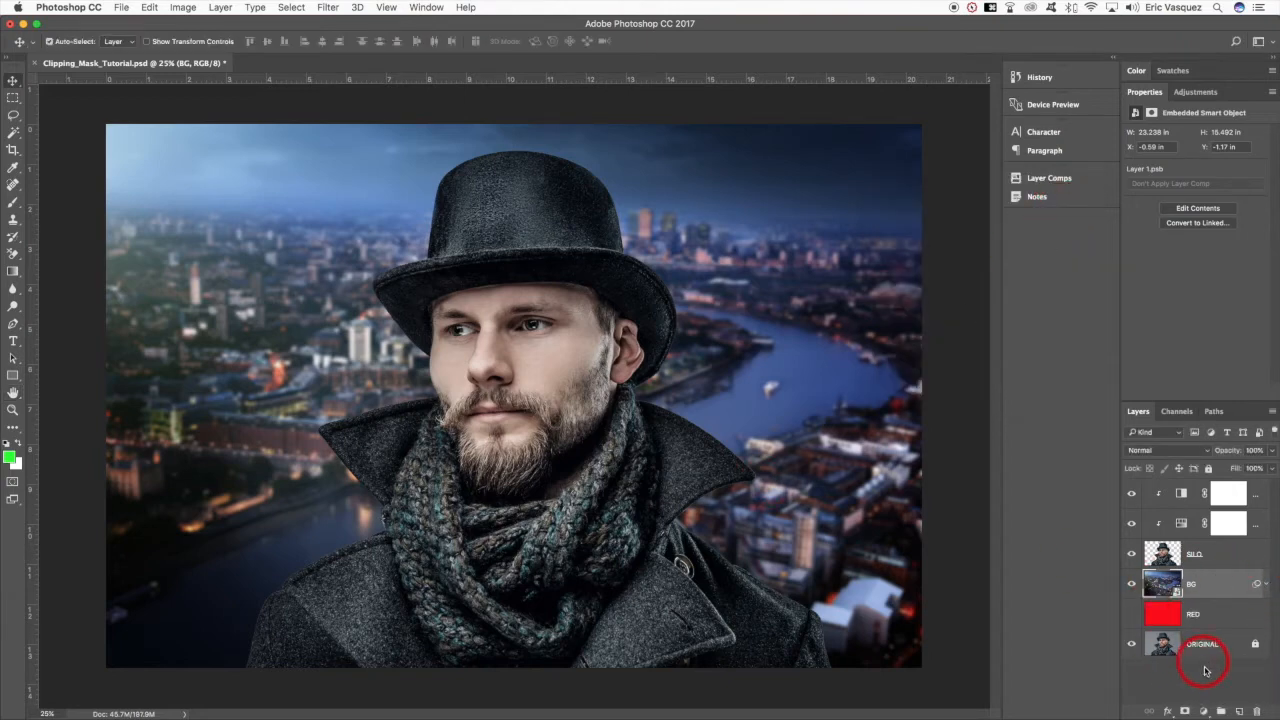
- Add a white Bebas Neue text layer reading LONDON between SILO and BG
{"action": "left_click", "coordinate": [1239, 712]}
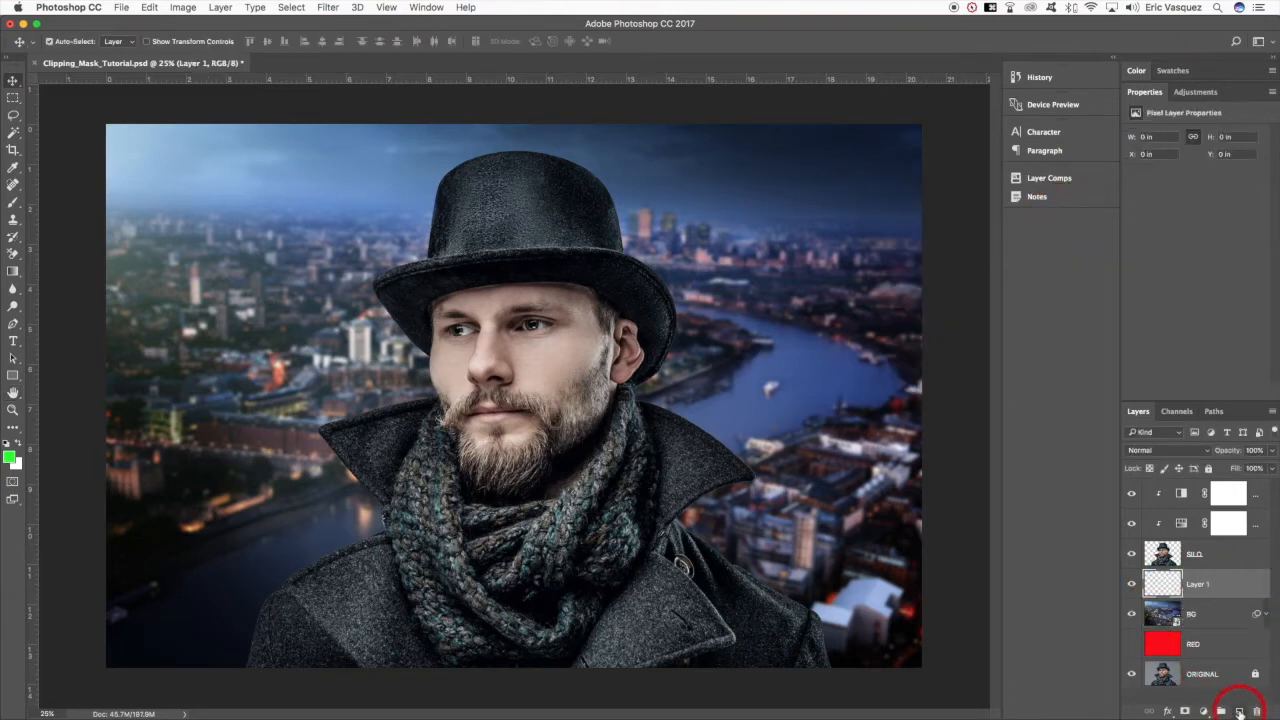
{"action": "key", "text": "x"}
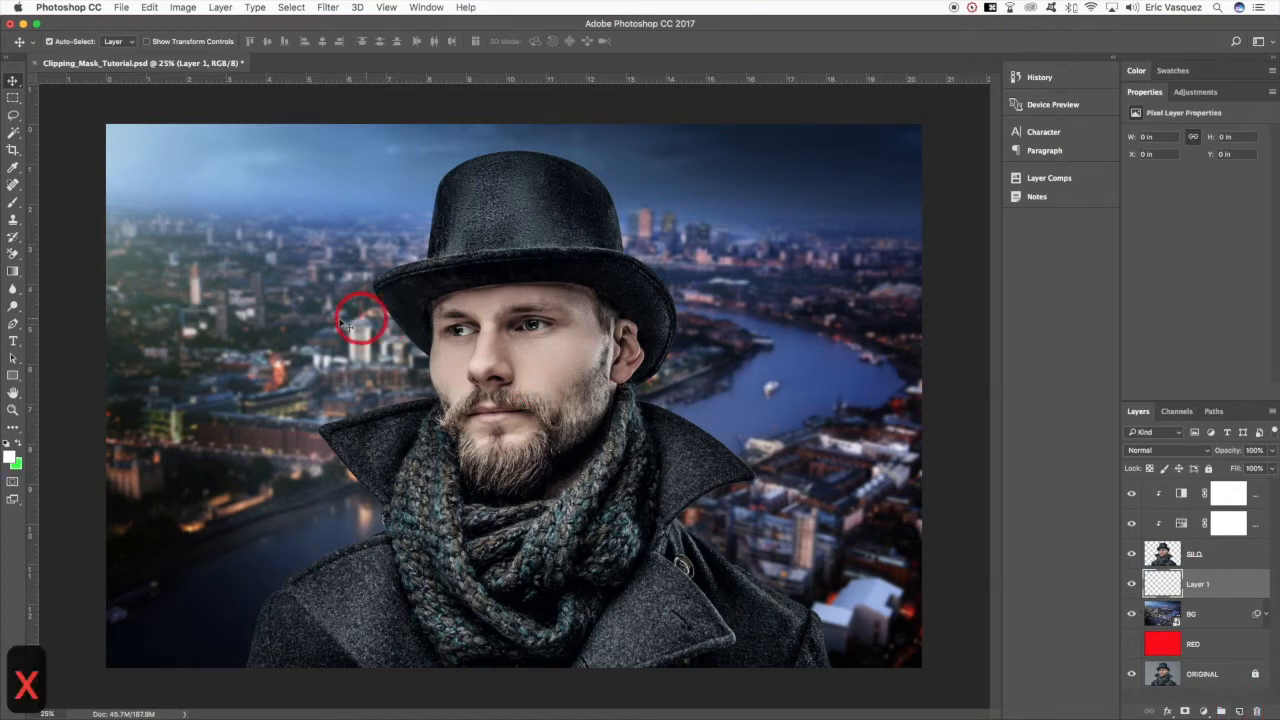
{"action": "key", "text": "t"}
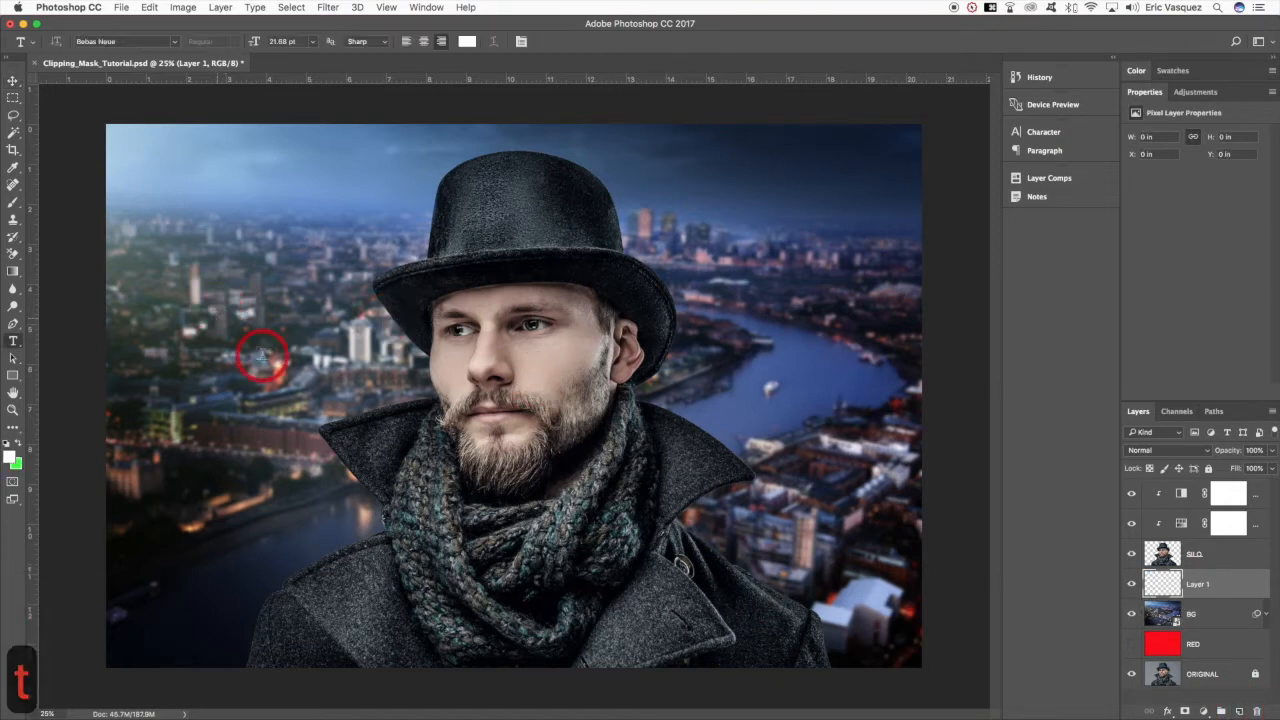
{"action": "left_click", "coordinate": [261, 357]}
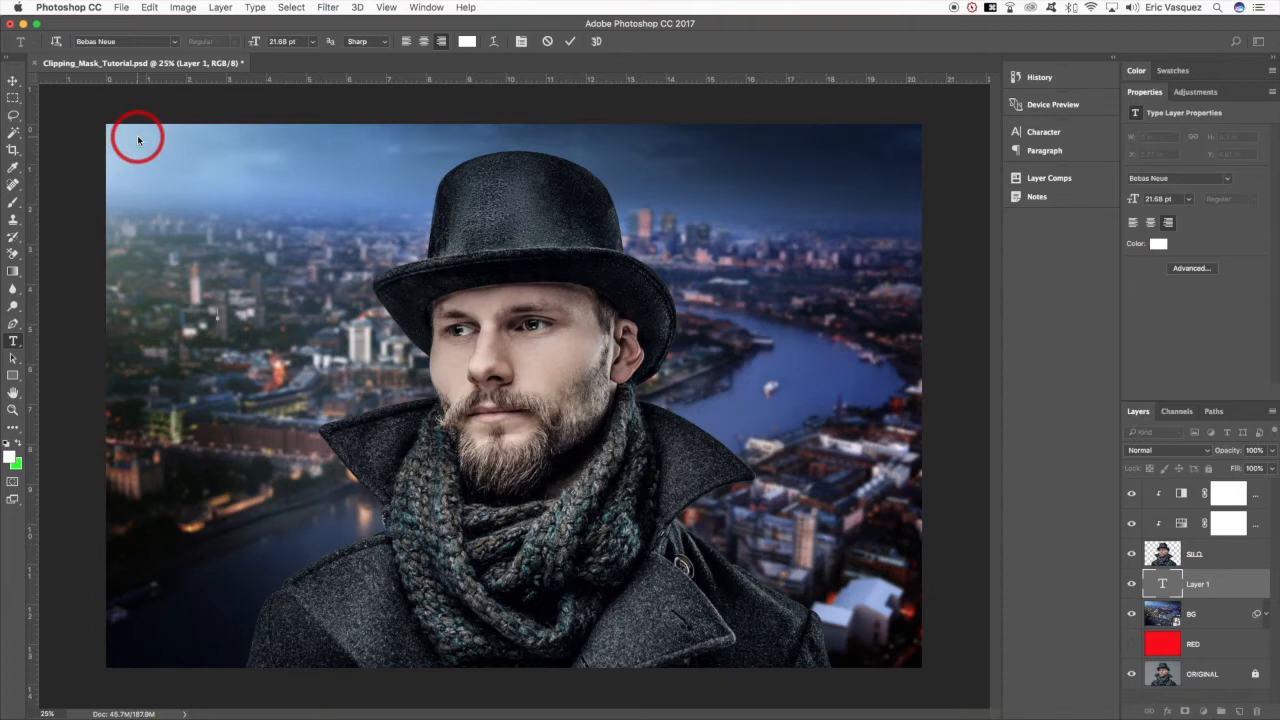
{"action": "type", "text": "LONDON"}
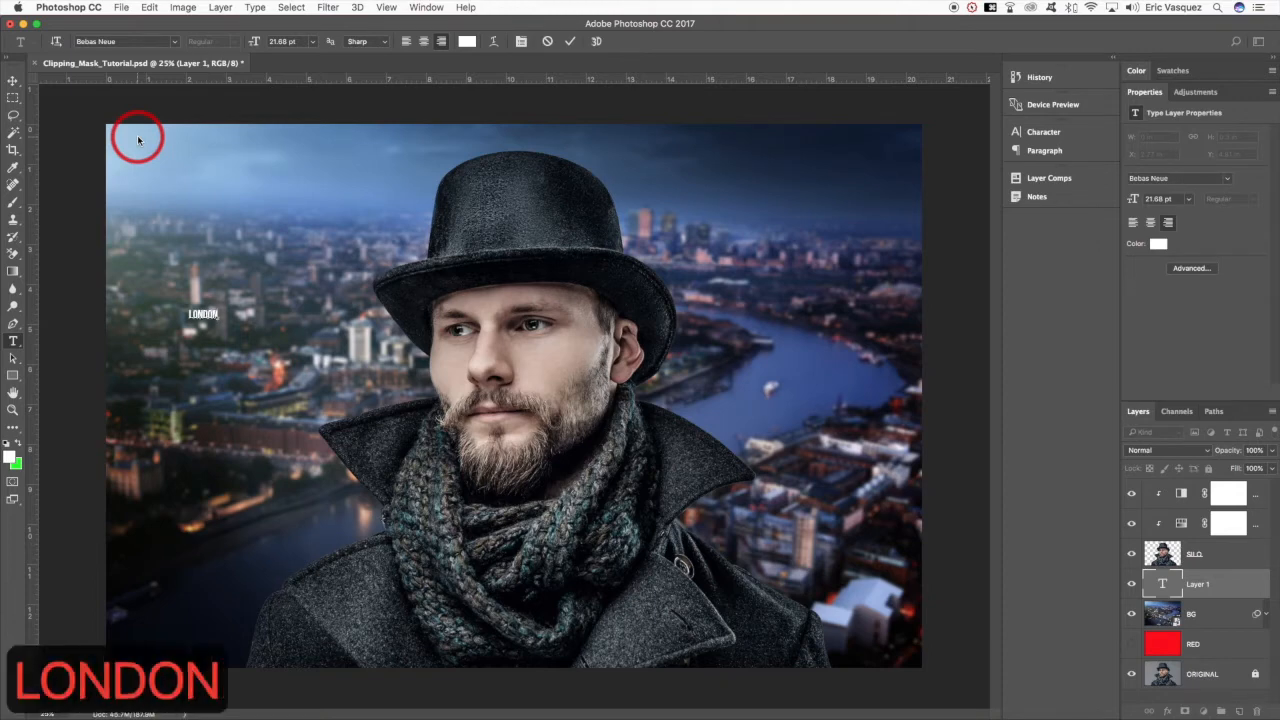
{"action": "left_click", "coordinate": [13, 80]}
{"action": "key", "text": "v"}
- Scale the LONDON text to about 2660% so it spans most of the canvas width, centred behind the man
{"action": "key", "text": "super+t"}
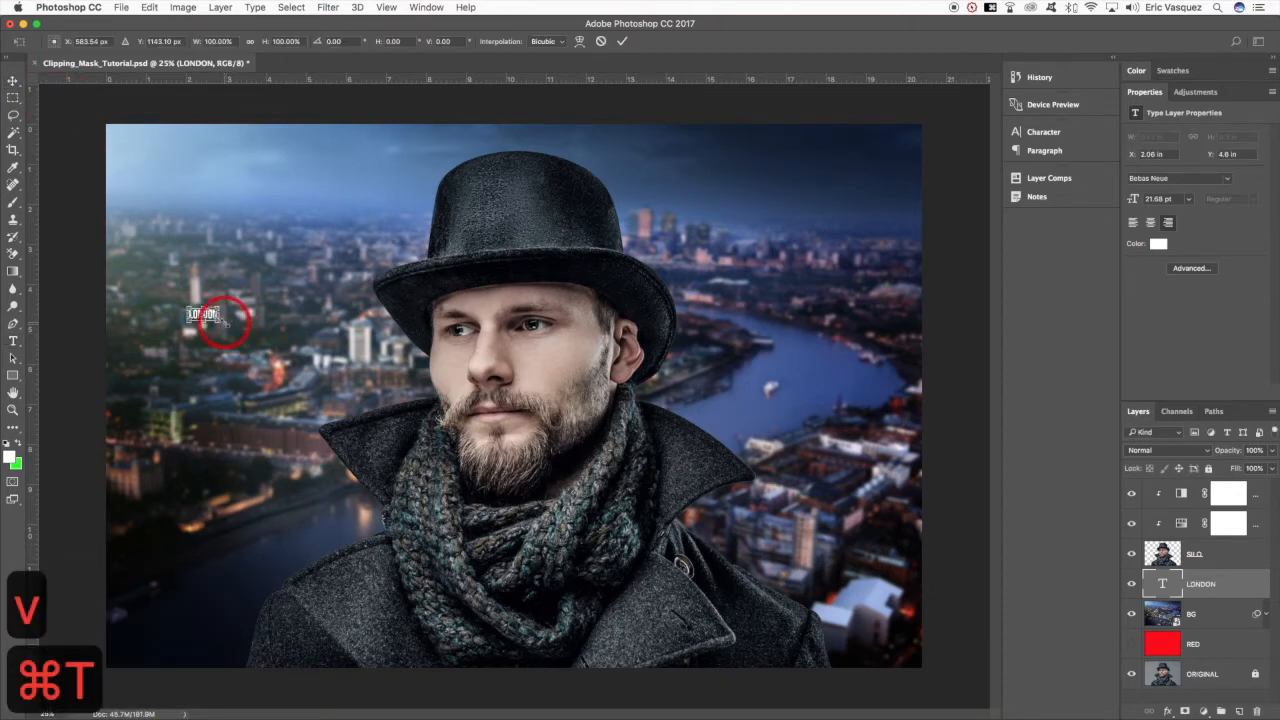
{"action": "left_click_drag", "start_coordinate": [590, 443], "coordinate": [846, 456]}
{"action": "left_click_drag", "start_coordinate": [885, 222], "coordinate": [914, 192]}
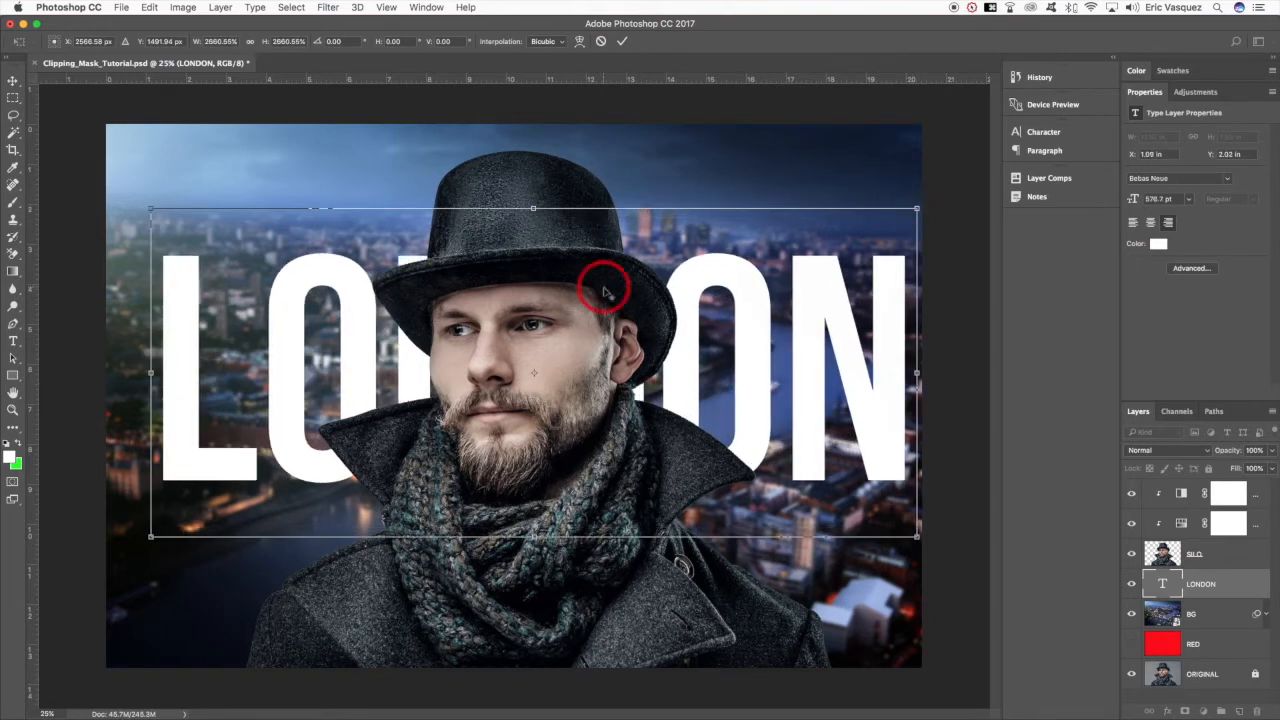
{"action": "left_click_drag", "start_coordinate": [800, 320], "coordinate": [778, 316]}
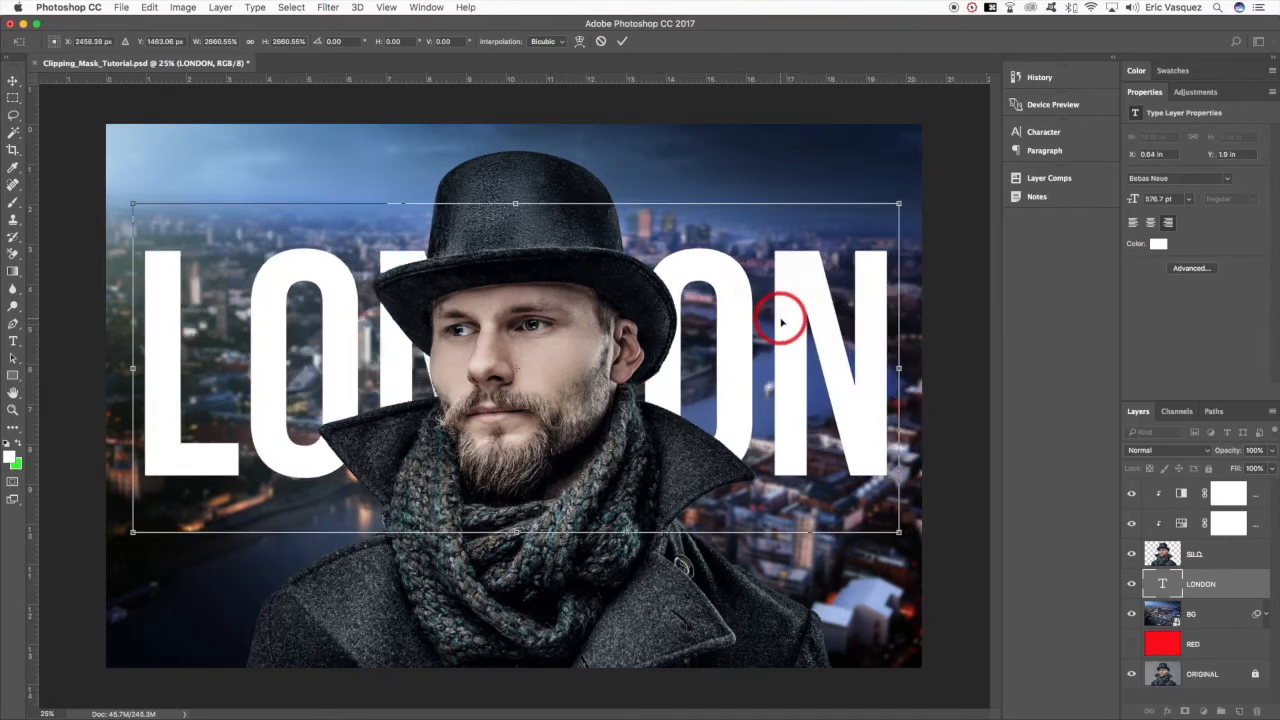
{"action": "key", "text": "Return"}
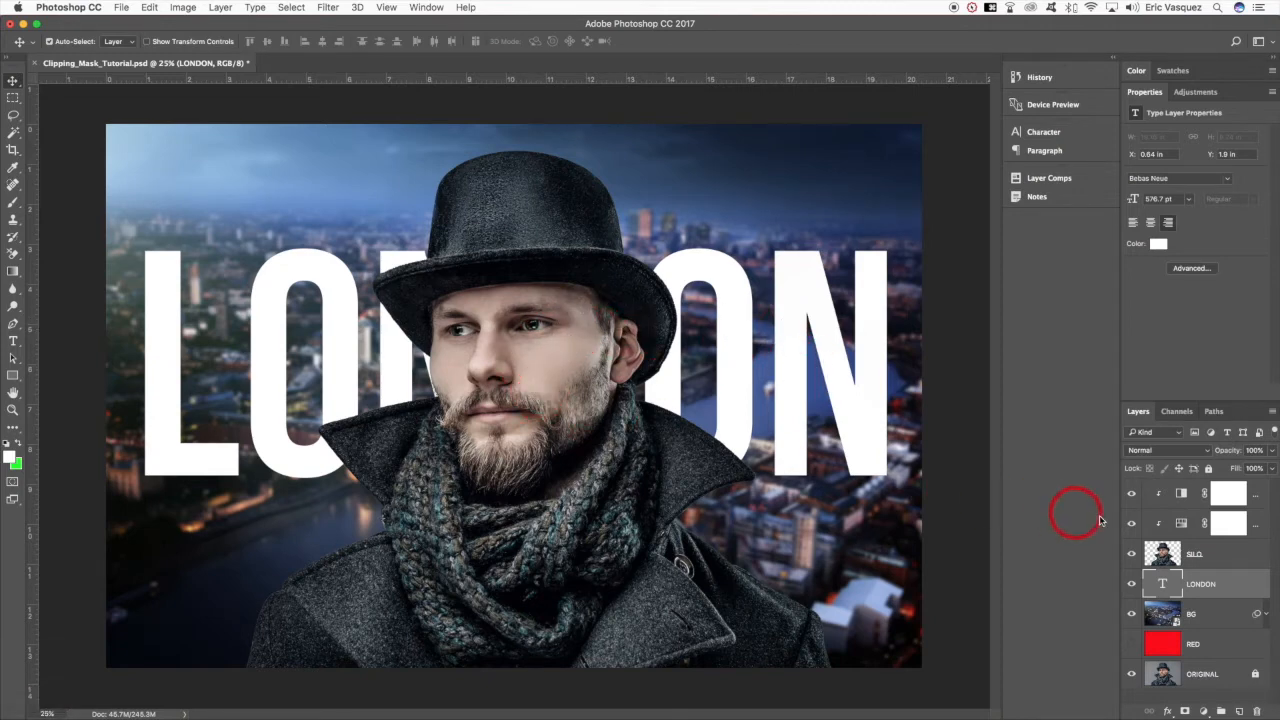
- Toggle the visibility of the clipped adjustment, LONDON and BG layers to review what each contributes
{"action": "left_click", "coordinate": [1133, 496]}
{"action": "left_click", "coordinate": [1133, 496]}
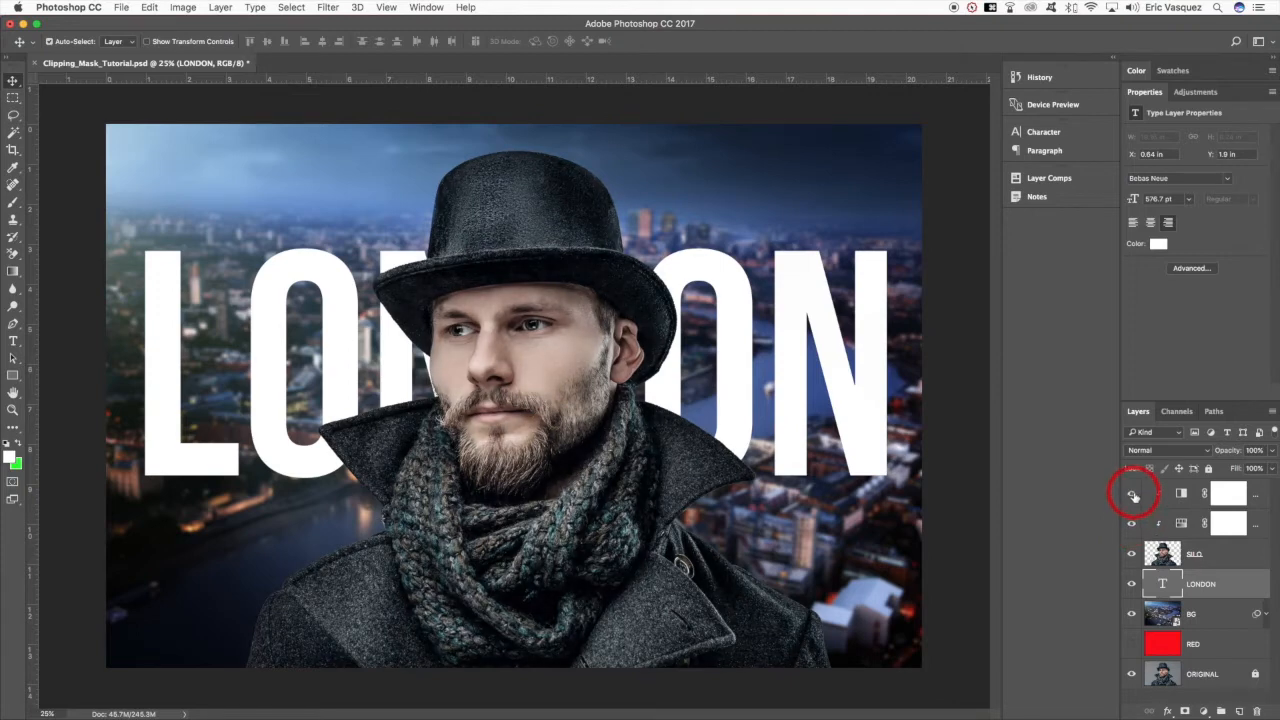
{"action": "left_click", "coordinate": [1131, 584]}
{"action": "left_click", "coordinate": [1131, 584]}
{"action": "left_click", "coordinate": [1131, 617]}
{"action": "left_click", "coordinate": [1131, 617]}
- Move the BG layer directly above LONDON and clip it to the text
{"action": "left_click", "coordinate": [1215, 619]}
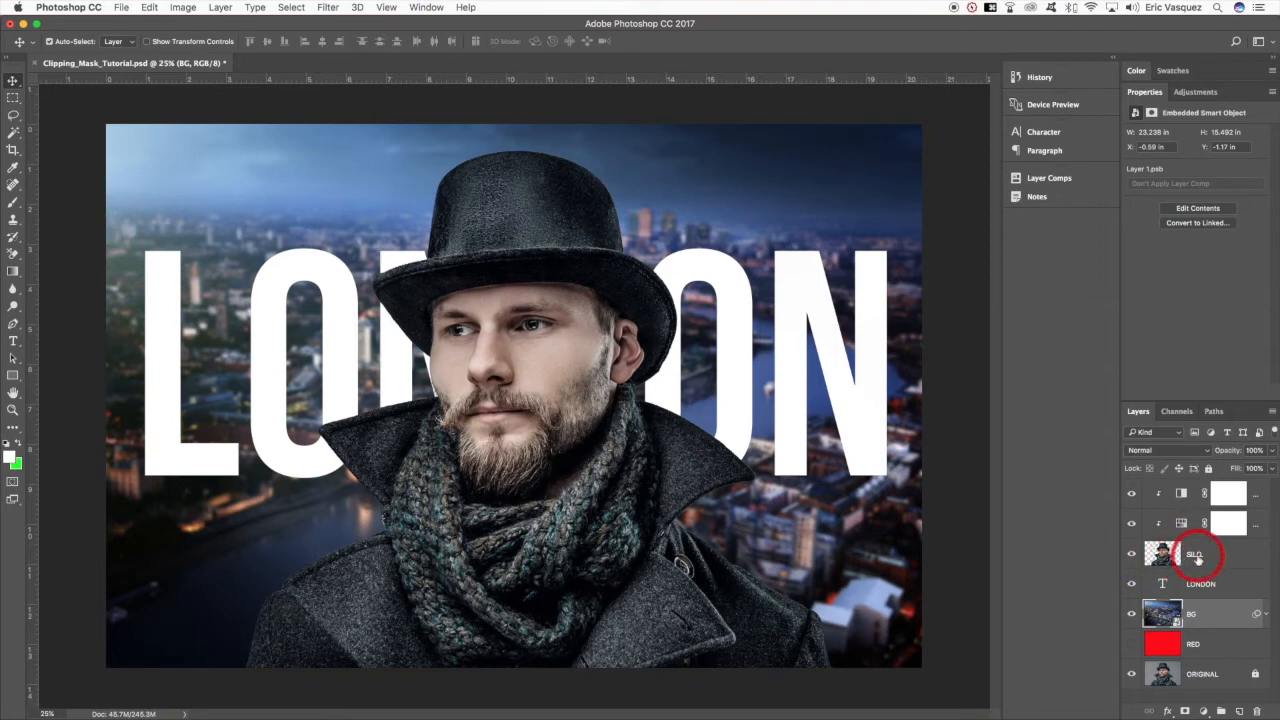
{"action": "left_click_drag", "start_coordinate": [1215, 621], "coordinate": [1212, 585]}
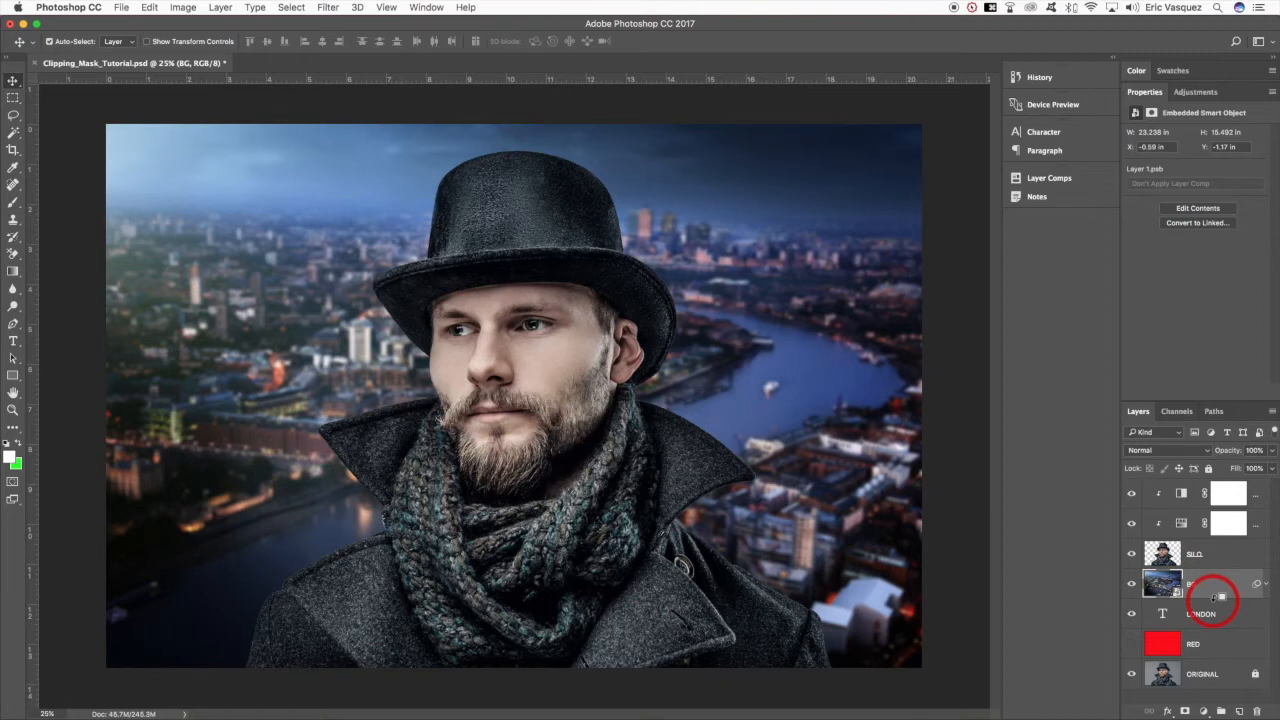
{"action": "left_click", "coordinate": [1215, 597], "text": "alt"}
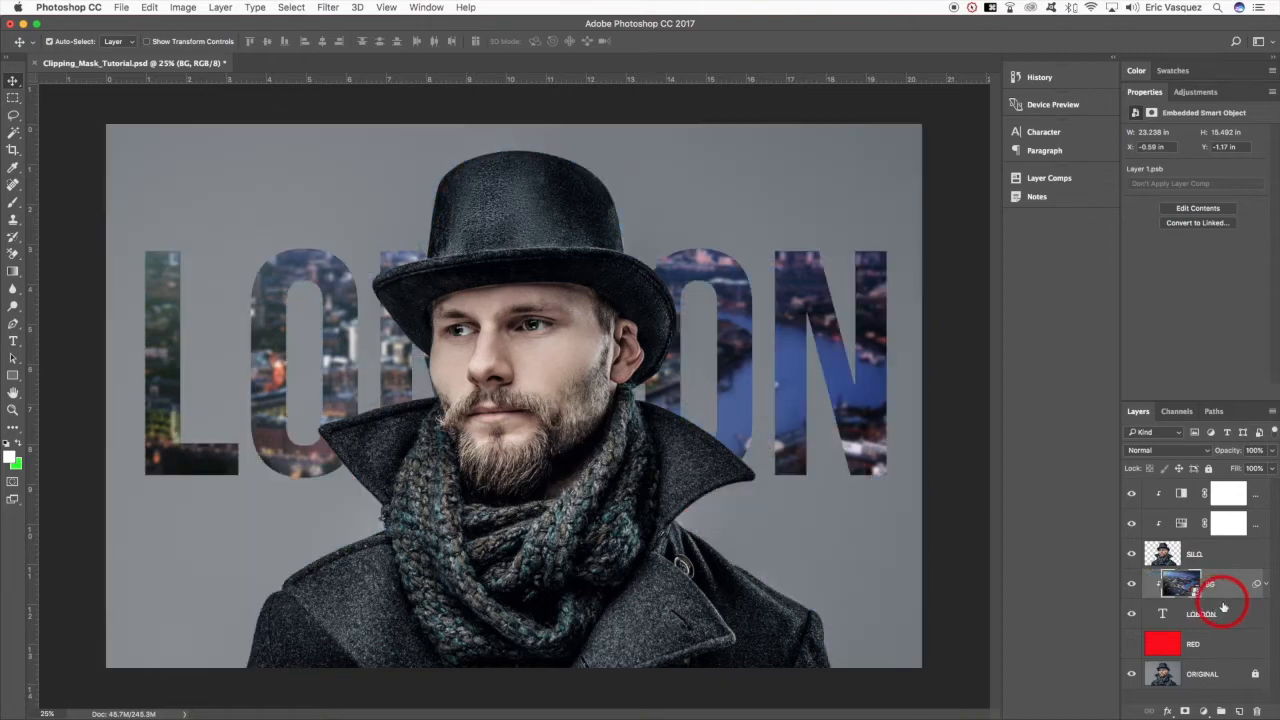
- Reposition the clipped BG cityscape inside the LONDON letters, ending at about X -0.28 in, Y -0.5 in
{"action": "key", "text": "c"}
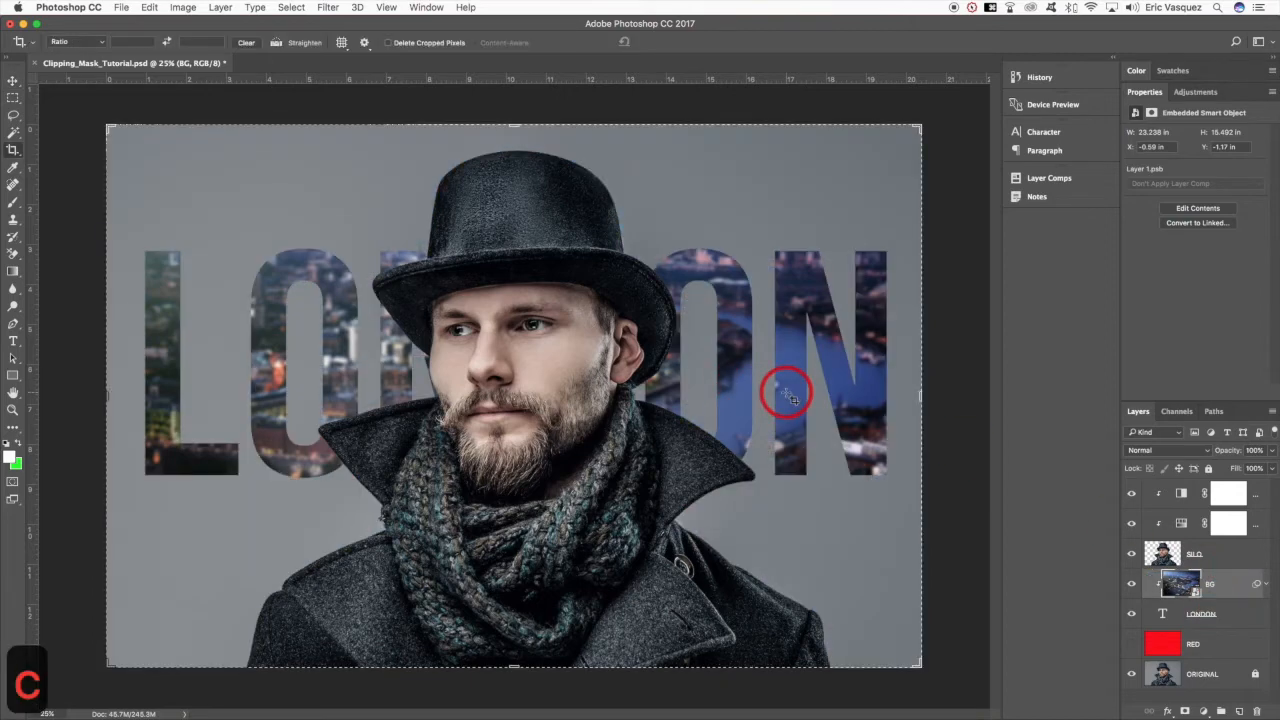
{"action": "left_click", "coordinate": [13, 80]}
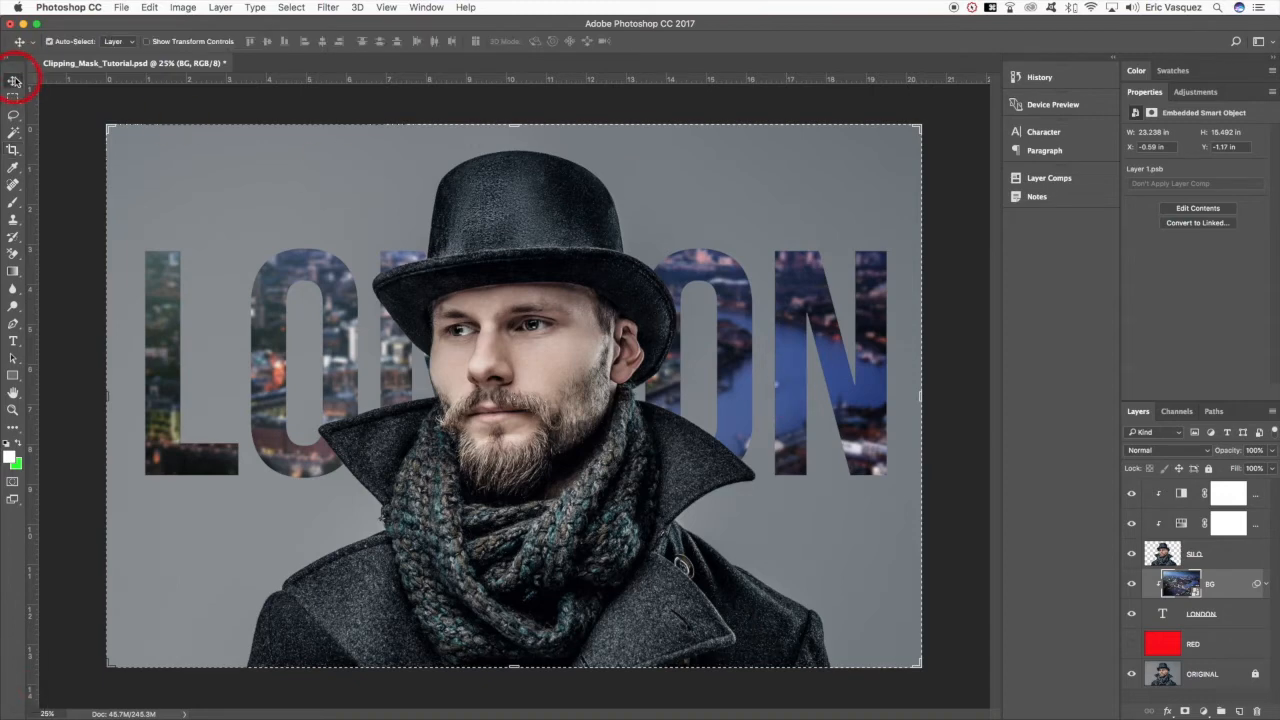
{"action": "key", "text": "v"}
{"action": "left_click_drag", "start_coordinate": [708, 356], "coordinate": [835, 395]}
{"action": "key", "text": "super+t"}
{"action": "key", "text": "Return"}
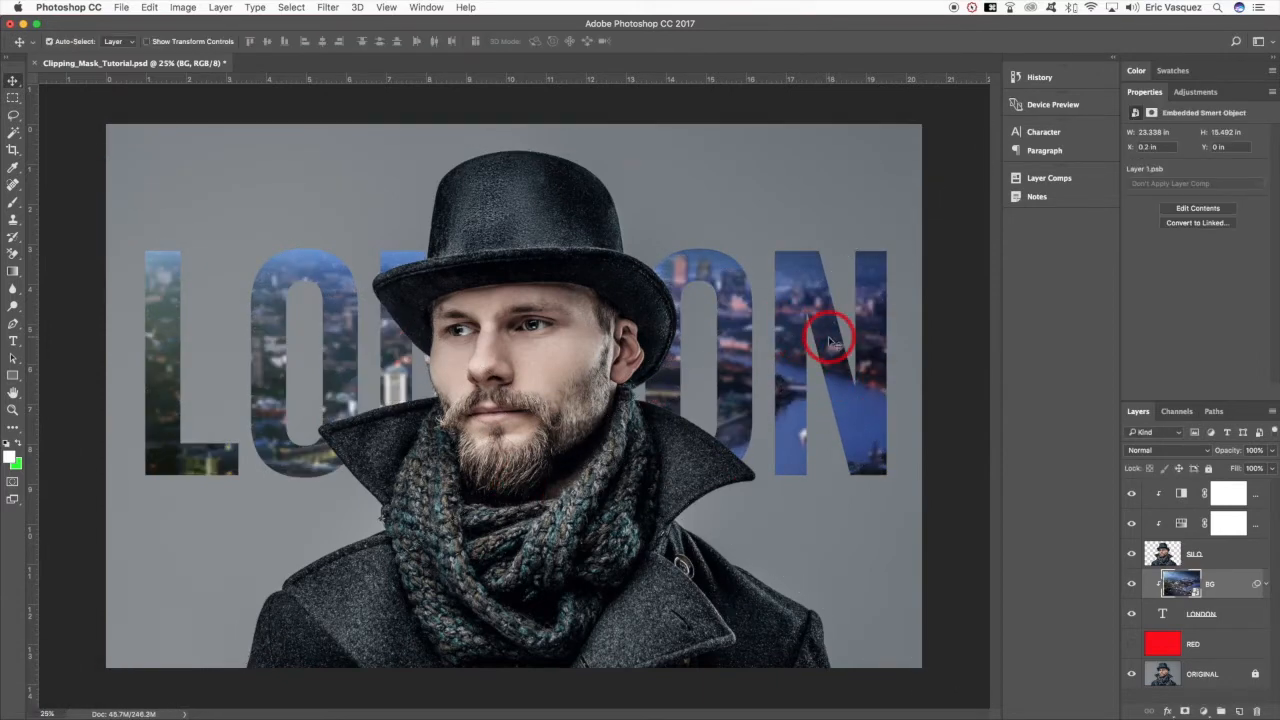
{"action": "left_click_drag", "start_coordinate": [831, 371], "coordinate": [869, 418]}
{"action": "left_click_drag", "start_coordinate": [848, 325], "coordinate": [634, 347]}
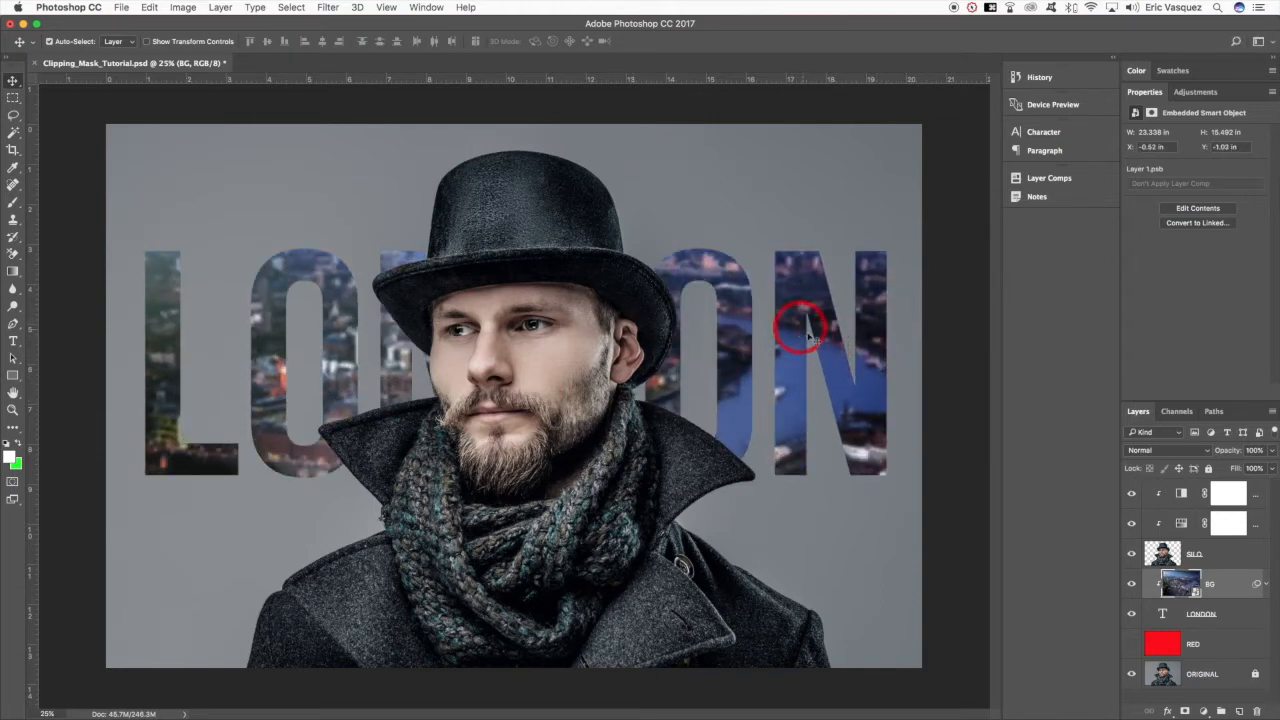
{"action": "left_click_drag", "start_coordinate": [856, 363], "coordinate": [867, 445]}
- Move BG back below the LONDON text and add a Hue/Saturation adjustment above BG with Saturation at -58
{"action": "left_click_drag", "start_coordinate": [1192, 586], "coordinate": [1215, 626]}
{"action": "left_click", "coordinate": [1240, 585]}
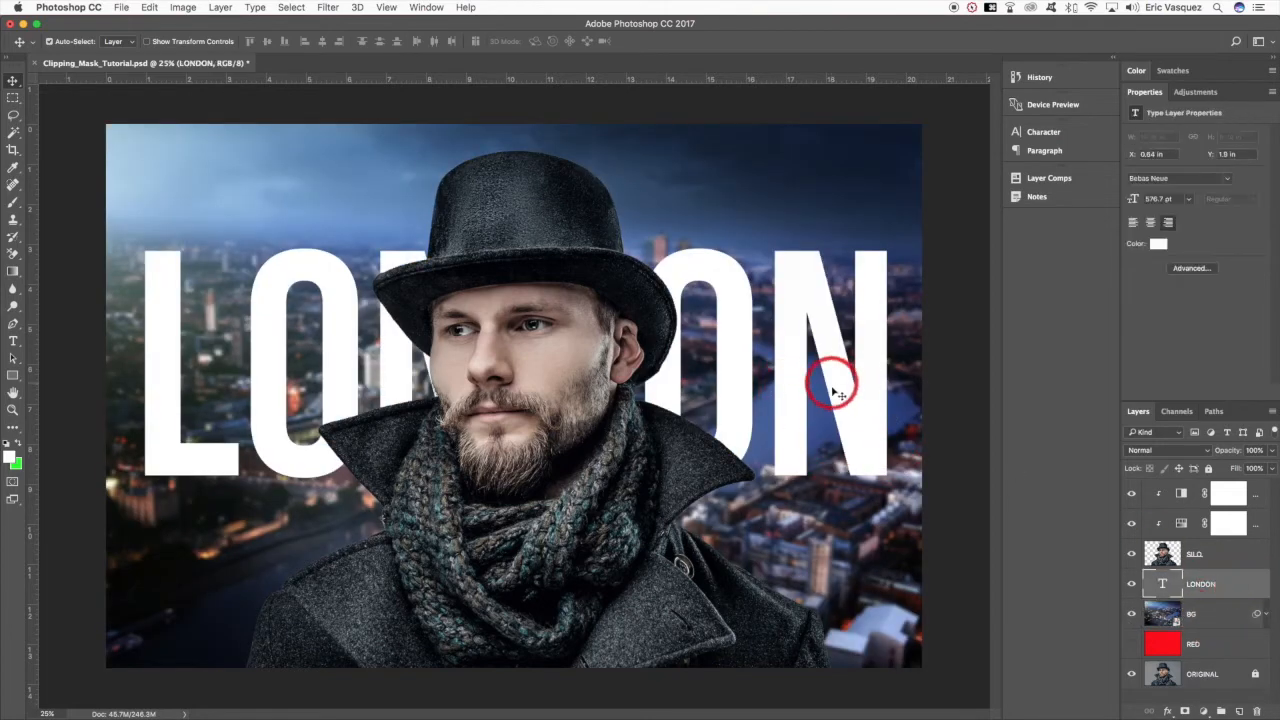
{"action": "left_click", "coordinate": [1218, 612]}
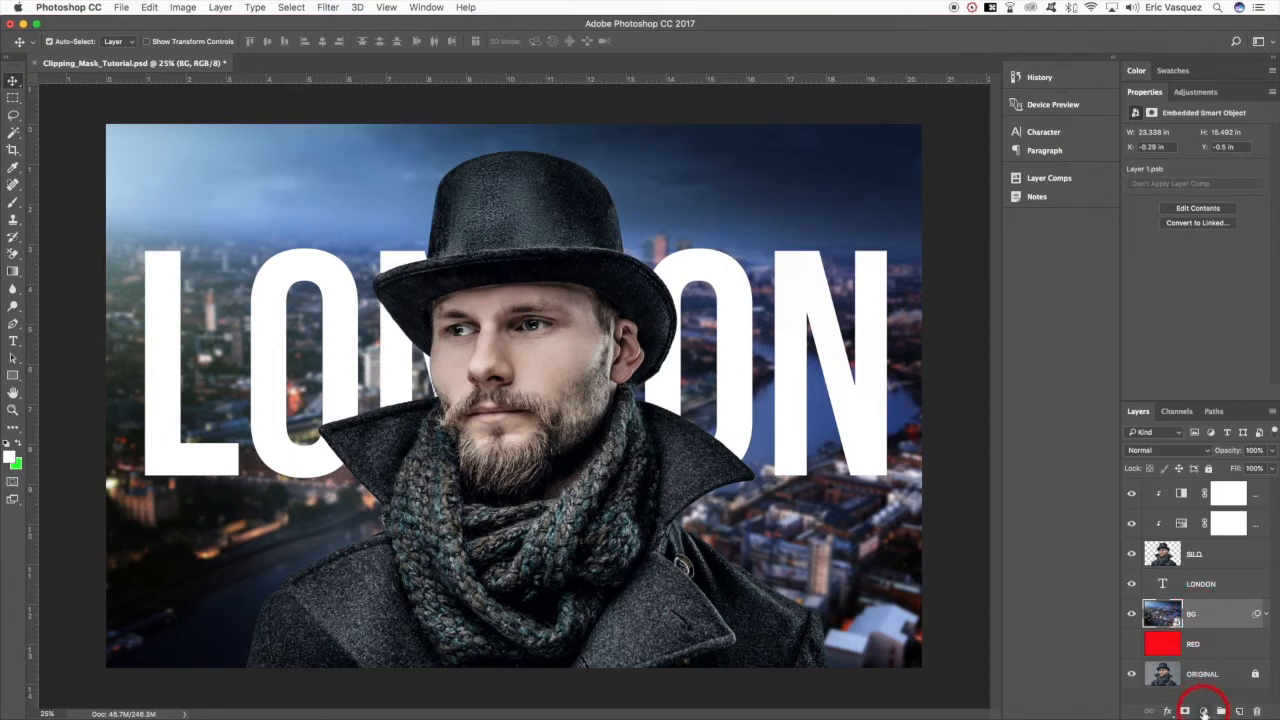
{"action": "left_click_drag", "start_coordinate": [1203, 712], "coordinate": [1192, 571]}
{"action": "left_click_drag", "start_coordinate": [1195, 210], "coordinate": [1165, 210]}
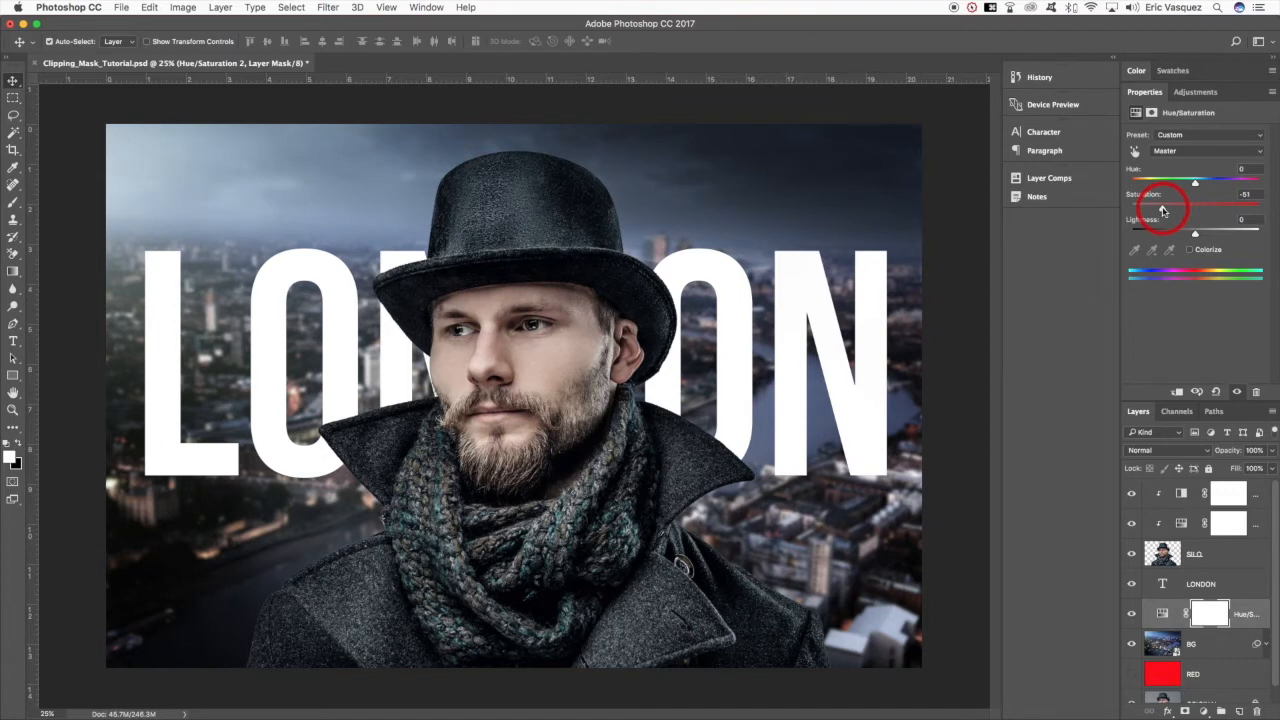
{"action": "left_click_drag", "start_coordinate": [1163, 210], "coordinate": [1156, 210]}
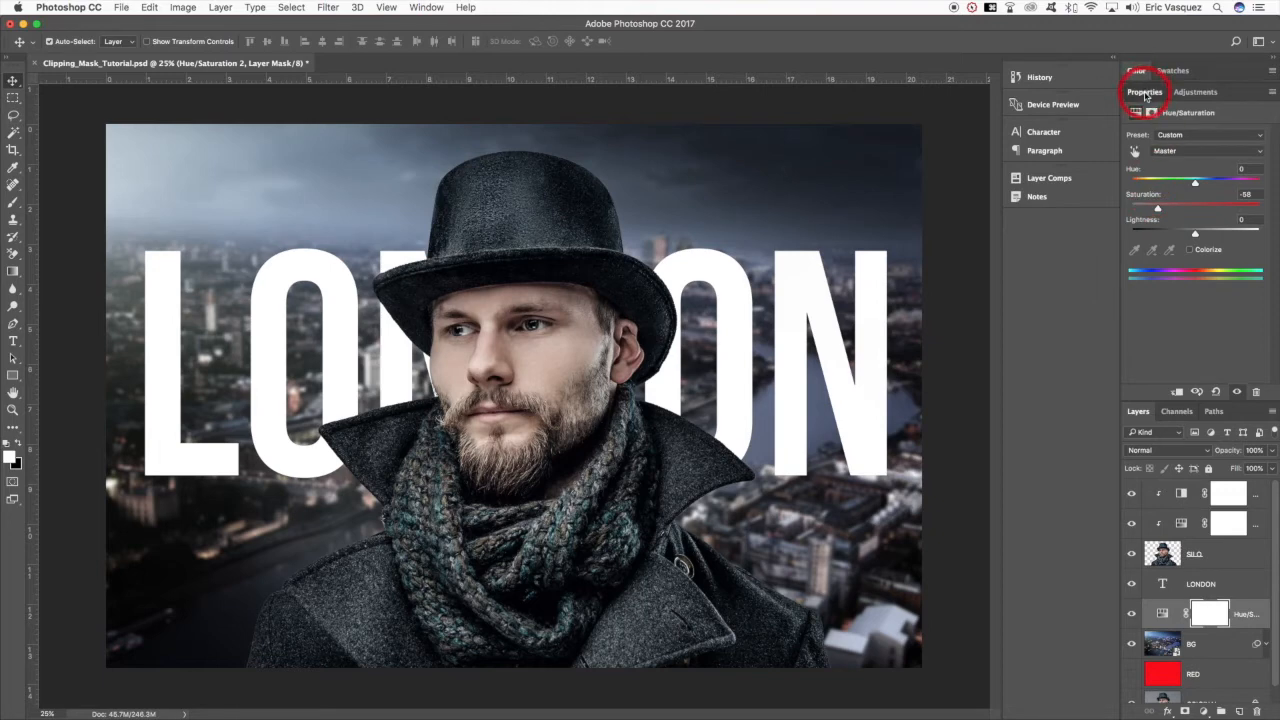
{"action": "double_click", "coordinate": [1144, 91]}
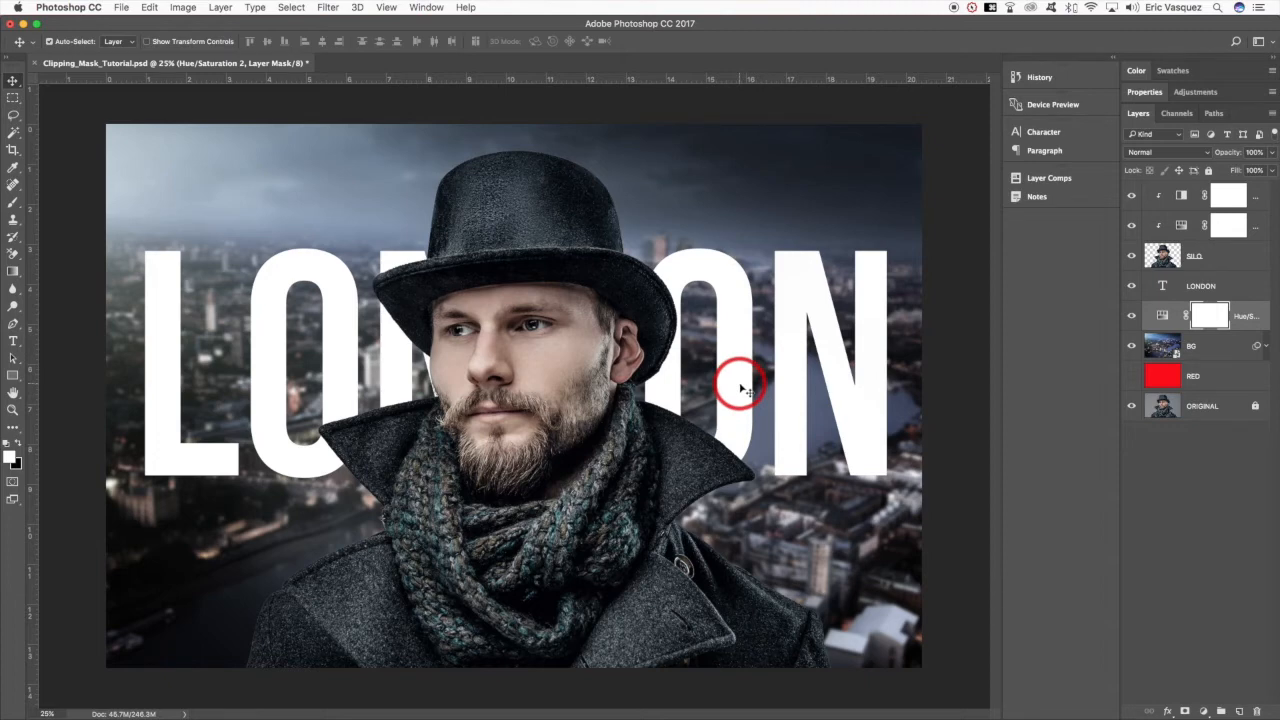
- Convert the SILO layer to a smart object
{"action": "left_click", "coordinate": [1230, 258]}
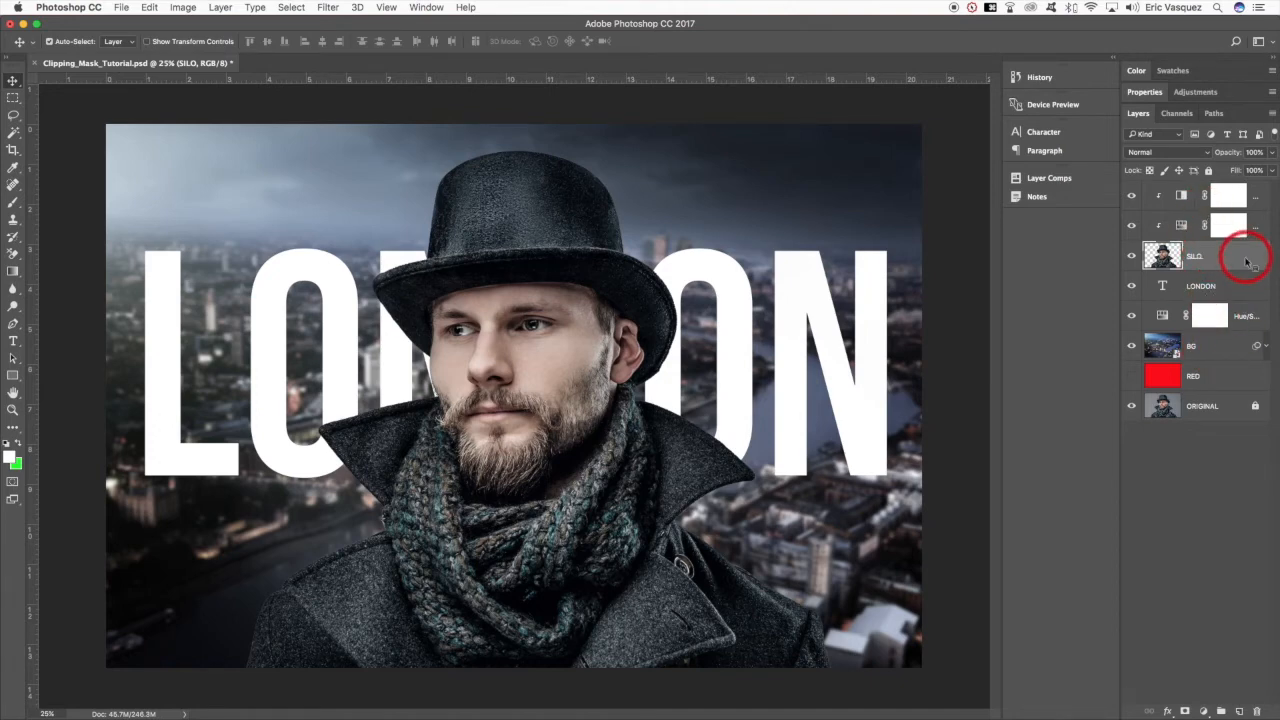
{"action": "right_click", "coordinate": [1246, 261]}
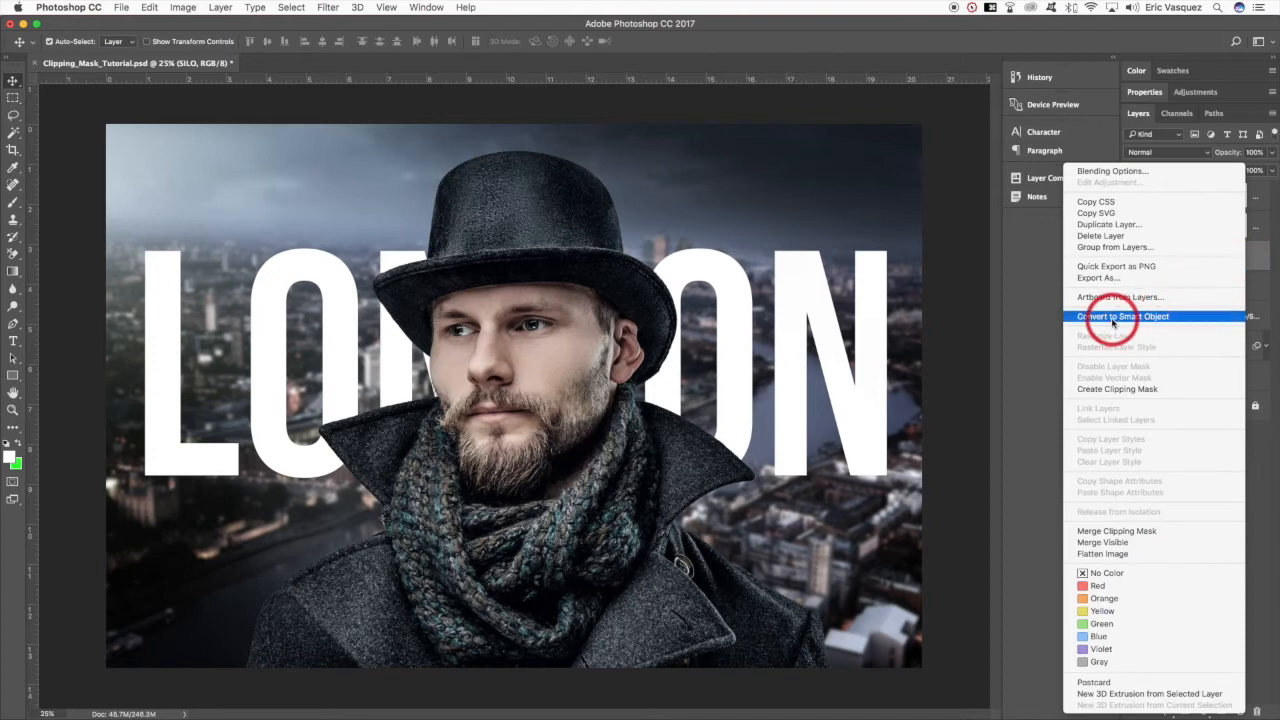
{"action": "left_click", "coordinate": [1153, 318]}
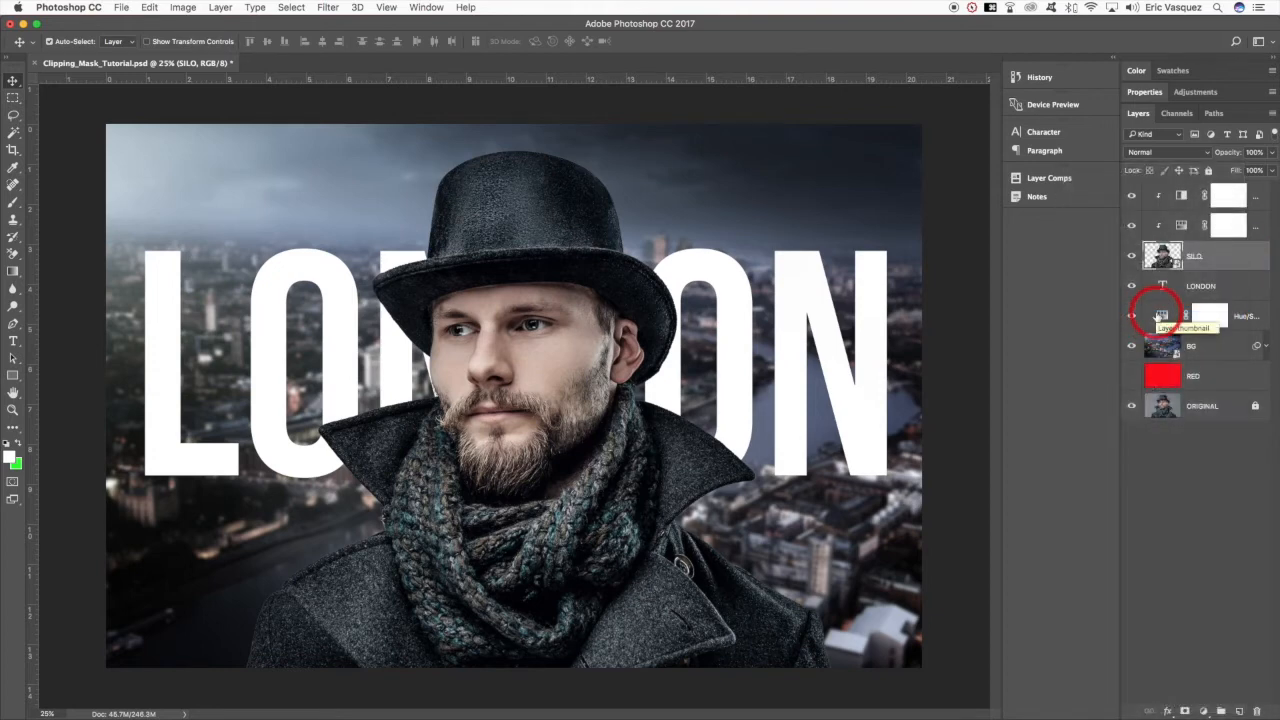
- Sharpen the SILO smart object with Unsharp Mask at Amount 66%, Radius 4.8 pixels and Threshold 0, comparing the preview off and on
{"action": "left_click", "coordinate": [330, 7]}
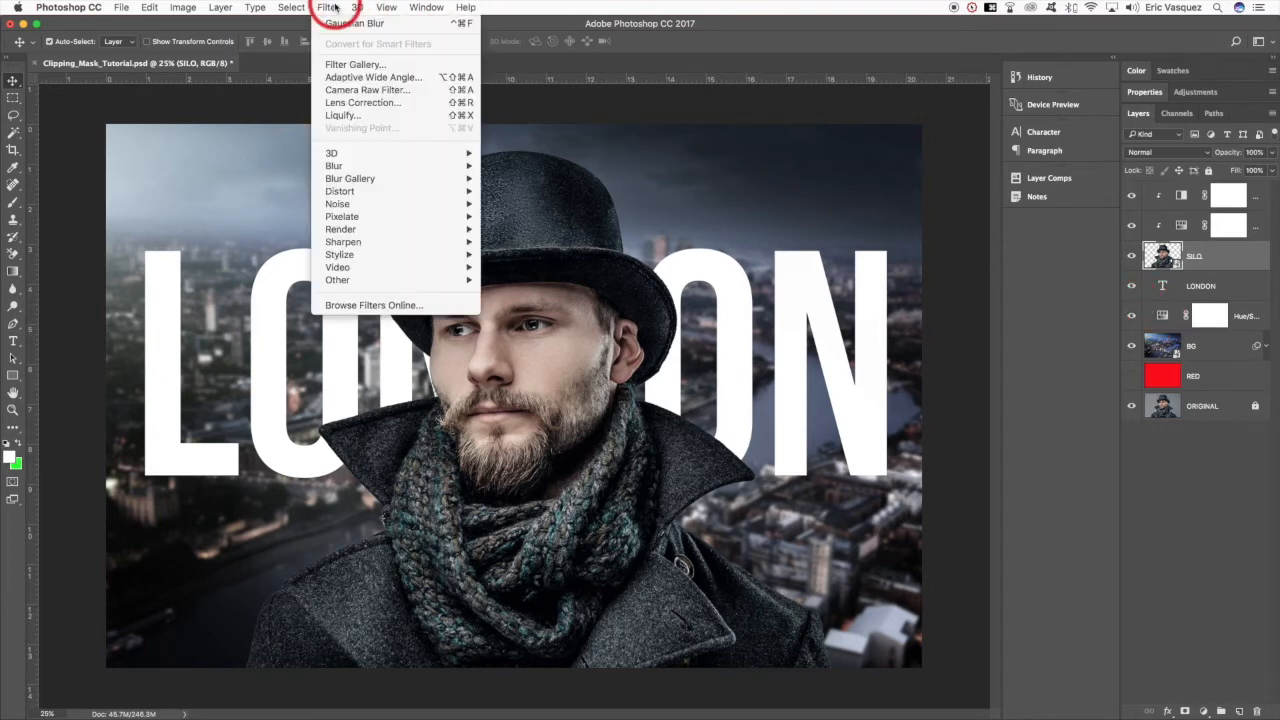
{"action": "mouse_move", "coordinate": [375, 242]}
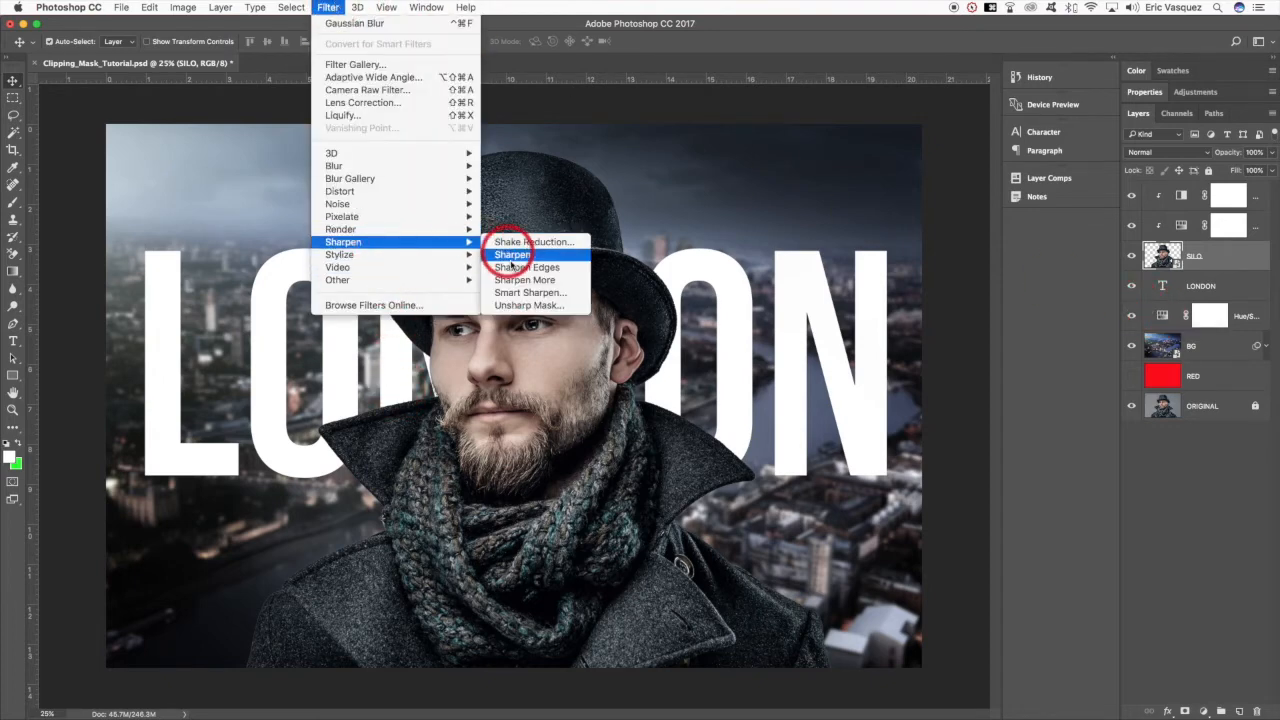
{"action": "left_click", "coordinate": [514, 305]}
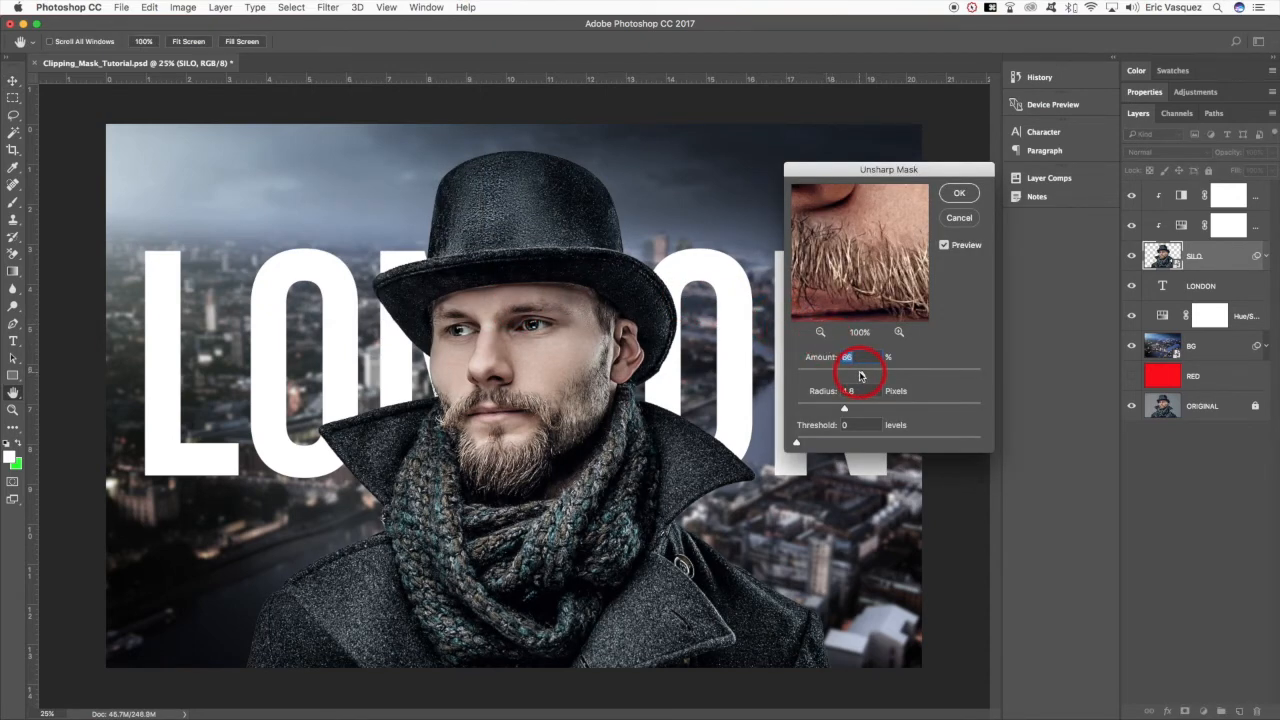
{"action": "left_click", "coordinate": [944, 246]}
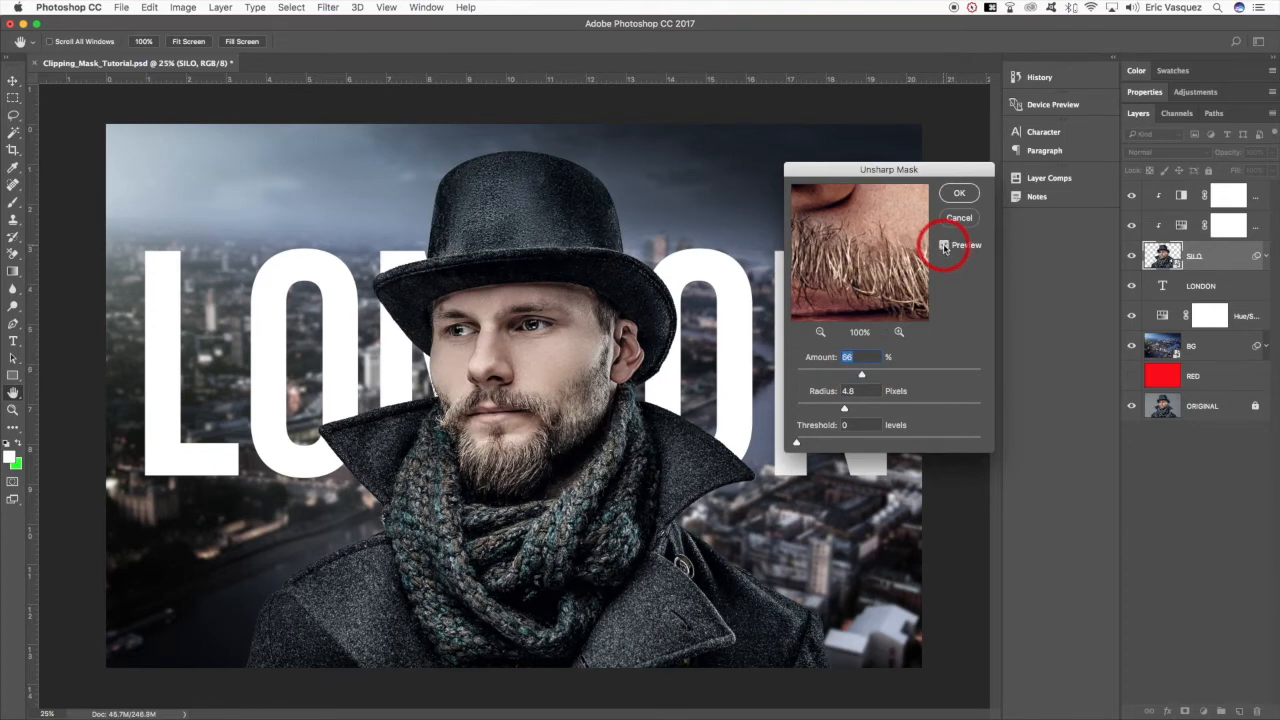
{"action": "left_click", "coordinate": [944, 246]}
{"action": "left_click", "coordinate": [963, 193]}
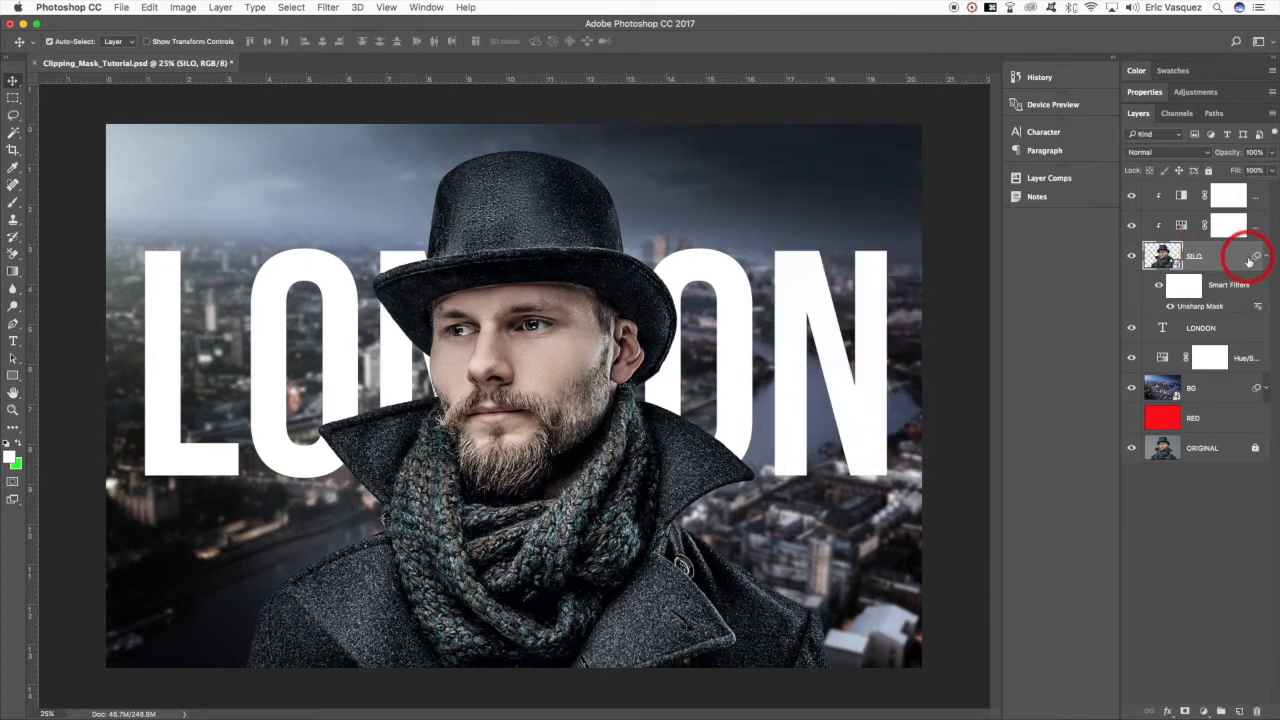
- Re-edit SILO's Unsharp Mask smart filter to an Amount of 56%, and collapse the filter lists of SILO and BG
{"action": "left_click", "coordinate": [1264, 391]}
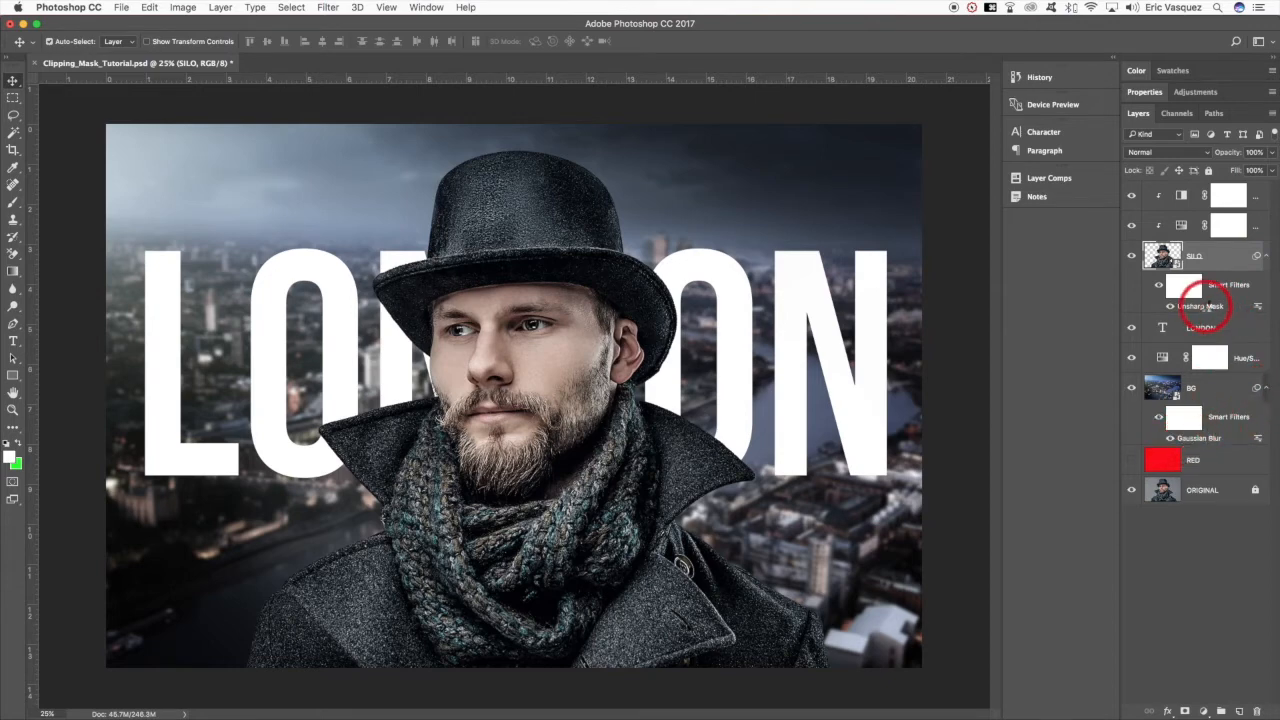
{"action": "double_click", "coordinate": [1203, 306]}
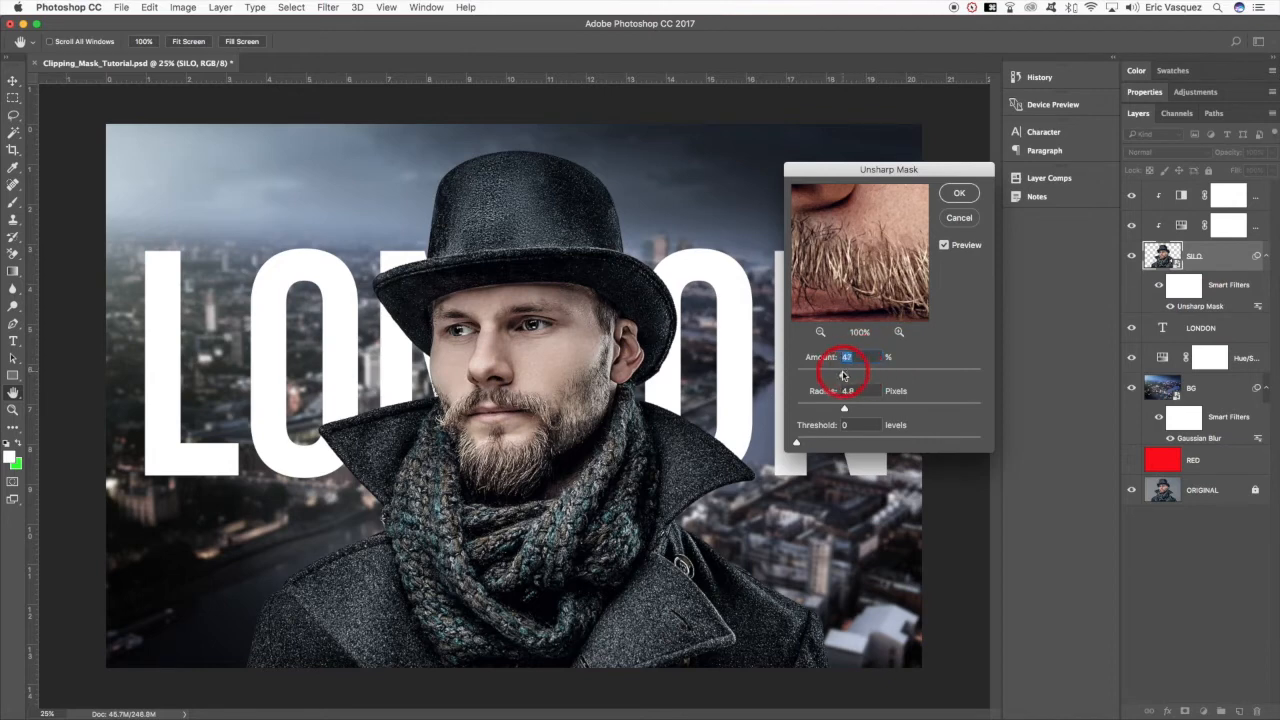
{"action": "left_click_drag", "start_coordinate": [841, 375], "coordinate": [851, 373]}
{"action": "left_click", "coordinate": [960, 196]}
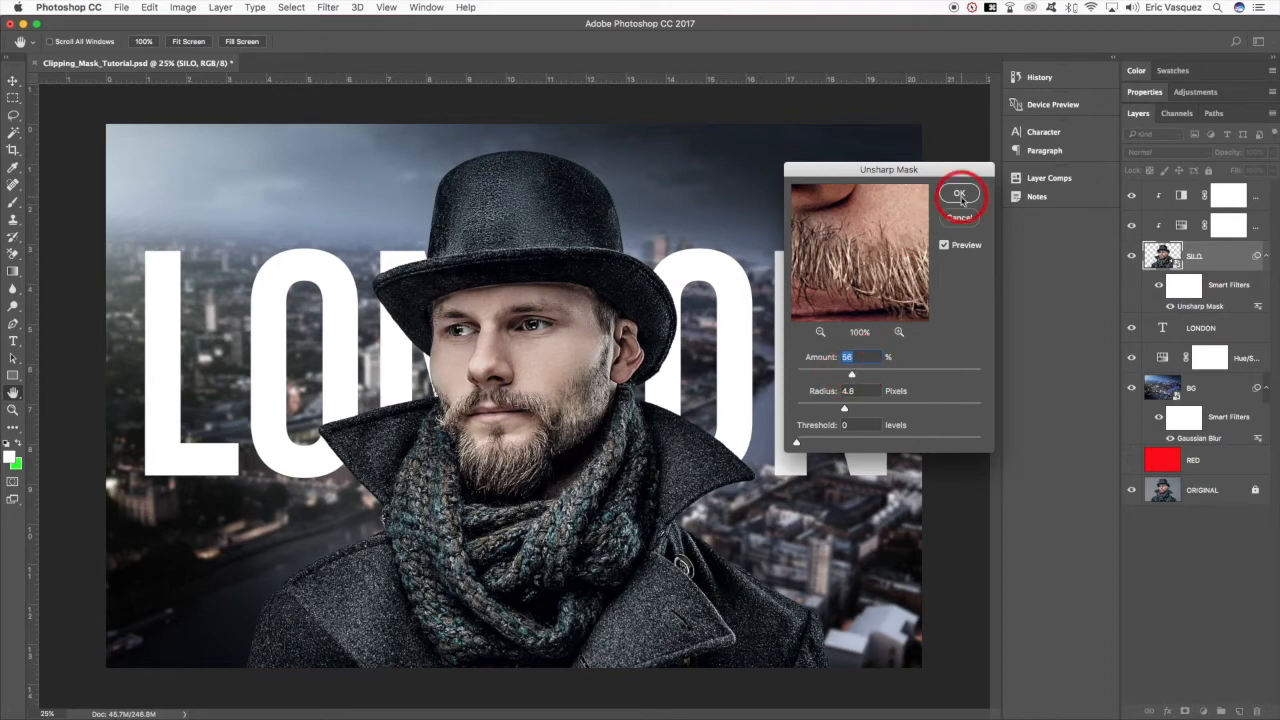
{"action": "left_click", "coordinate": [1265, 256]}
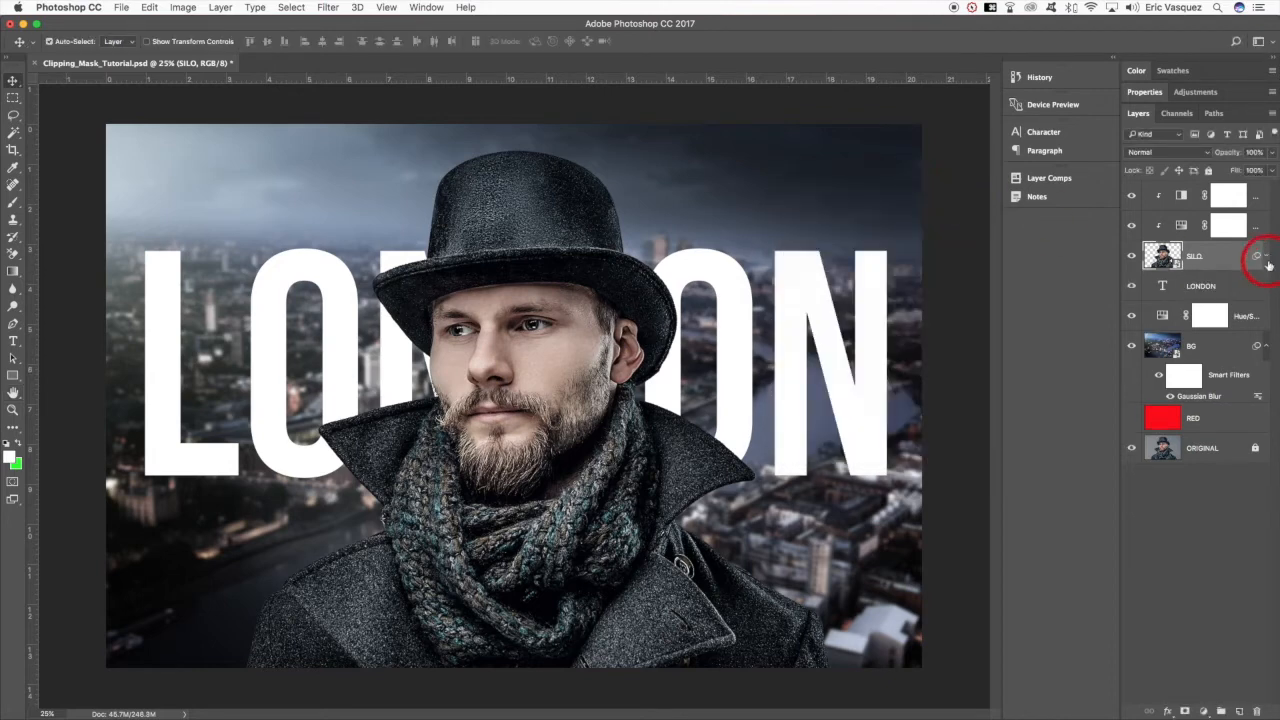
{"action": "left_click", "coordinate": [1265, 346]}
- Group the SILO layer with its two clipped adjustments and name the group SILO
{"action": "left_click", "coordinate": [1215, 260]}
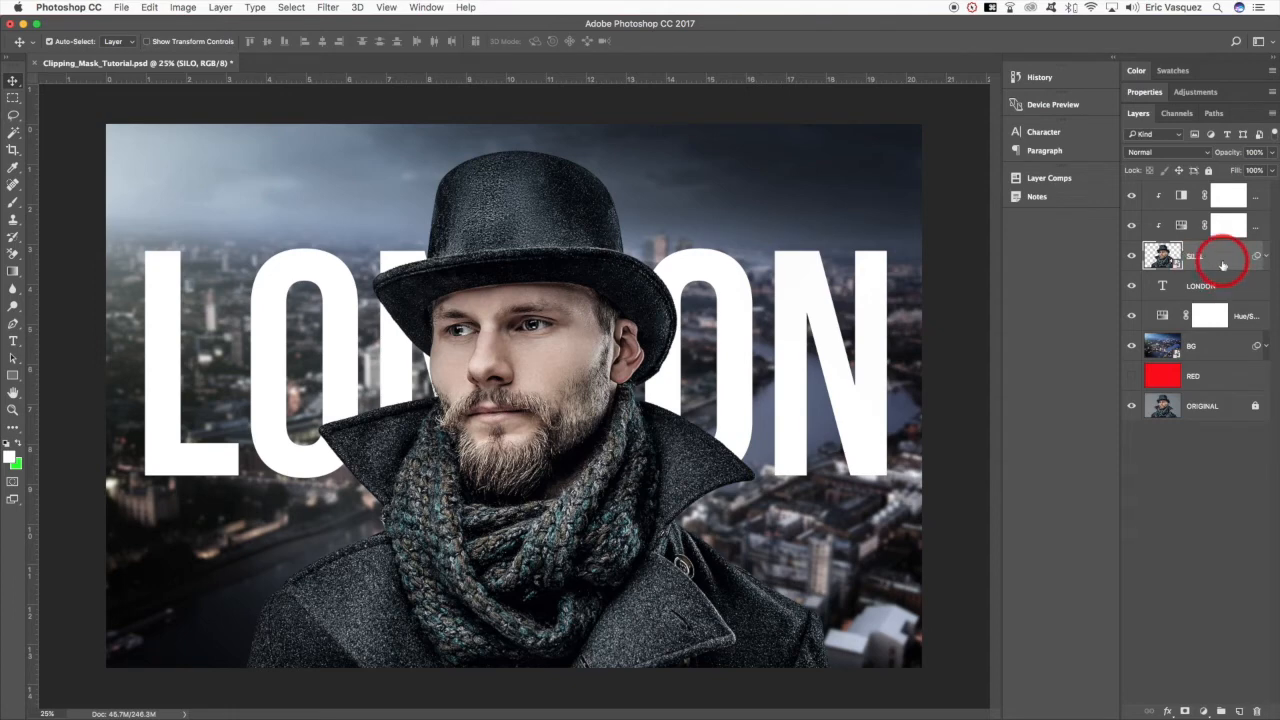
{"action": "left_click", "coordinate": [1265, 195], "text": "shift"}
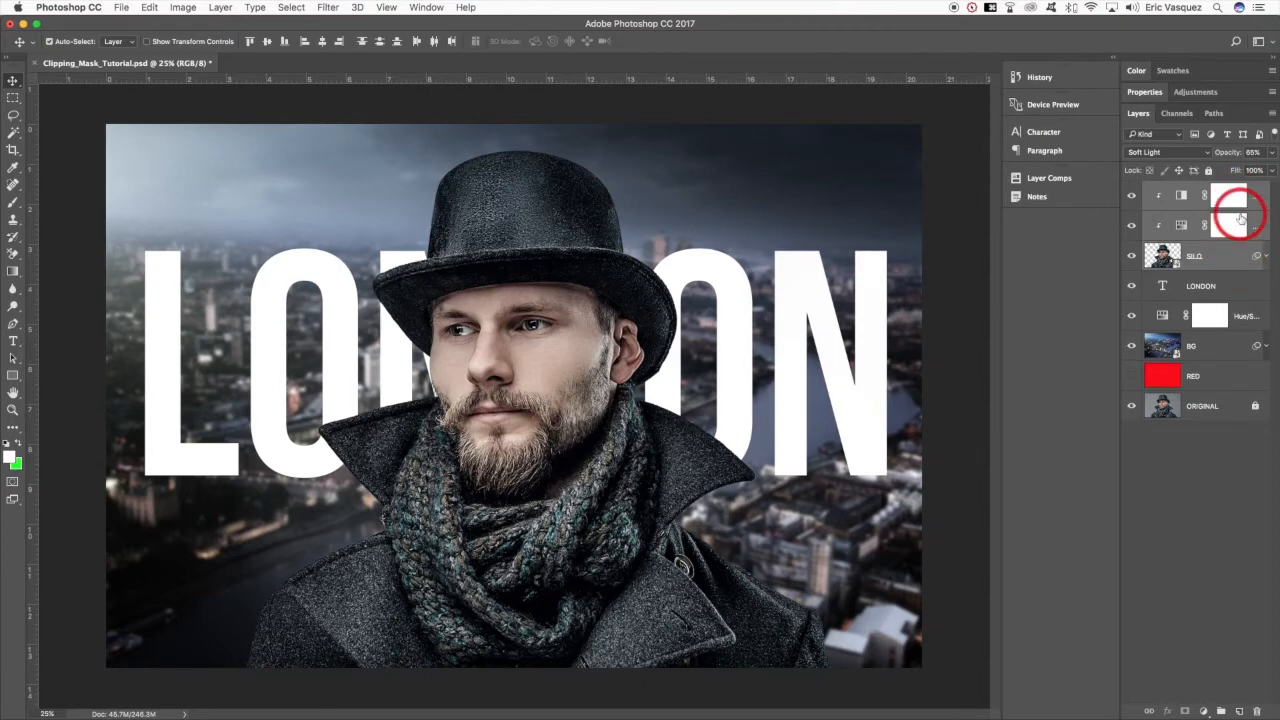
{"action": "key", "text": "super+g"}
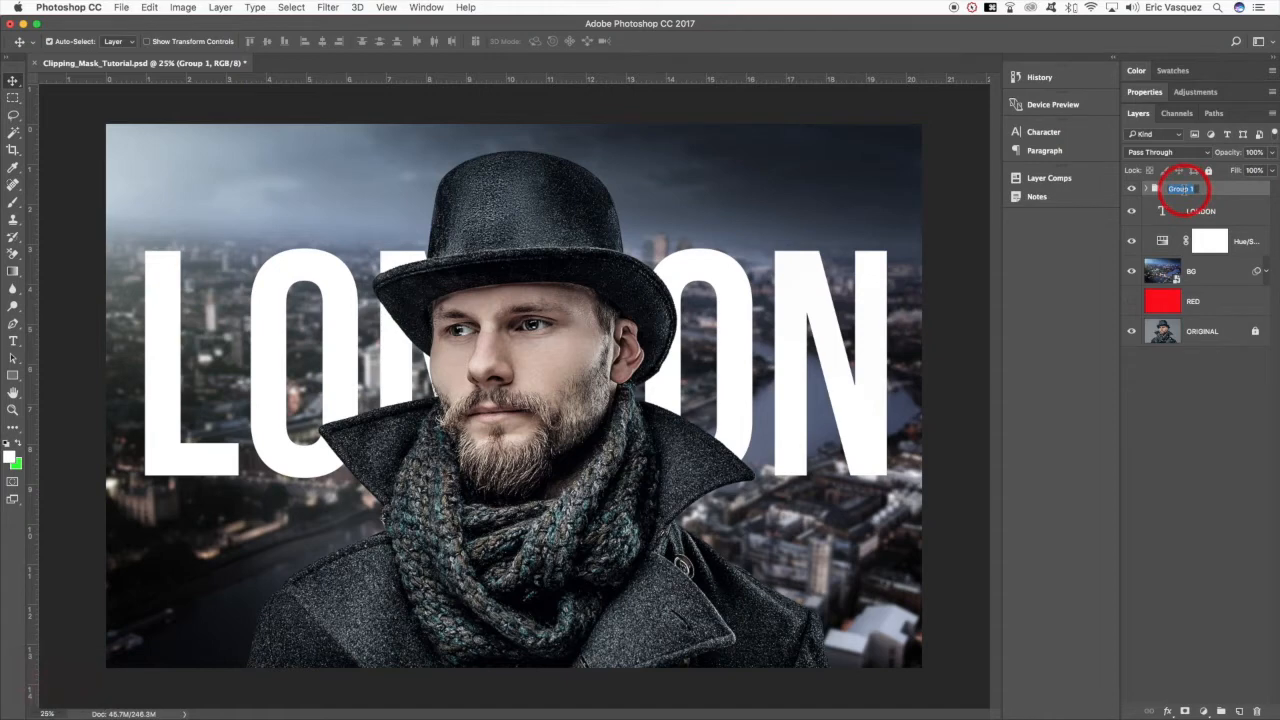
{"action": "type", "text": "SILO"}
{"action": "key", "text": "Return"}
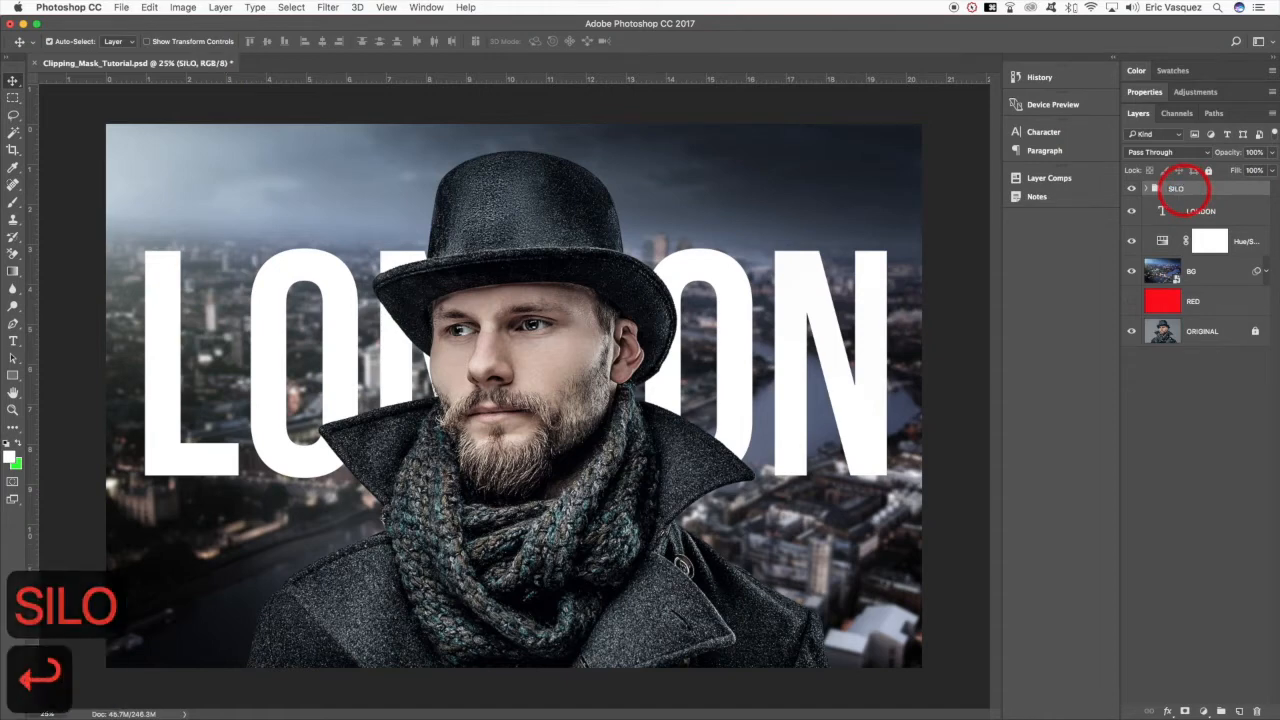
- Put the LONDON text layer in its own group named TEXT and collapse the group
{"action": "left_click", "coordinate": [1244, 214]}
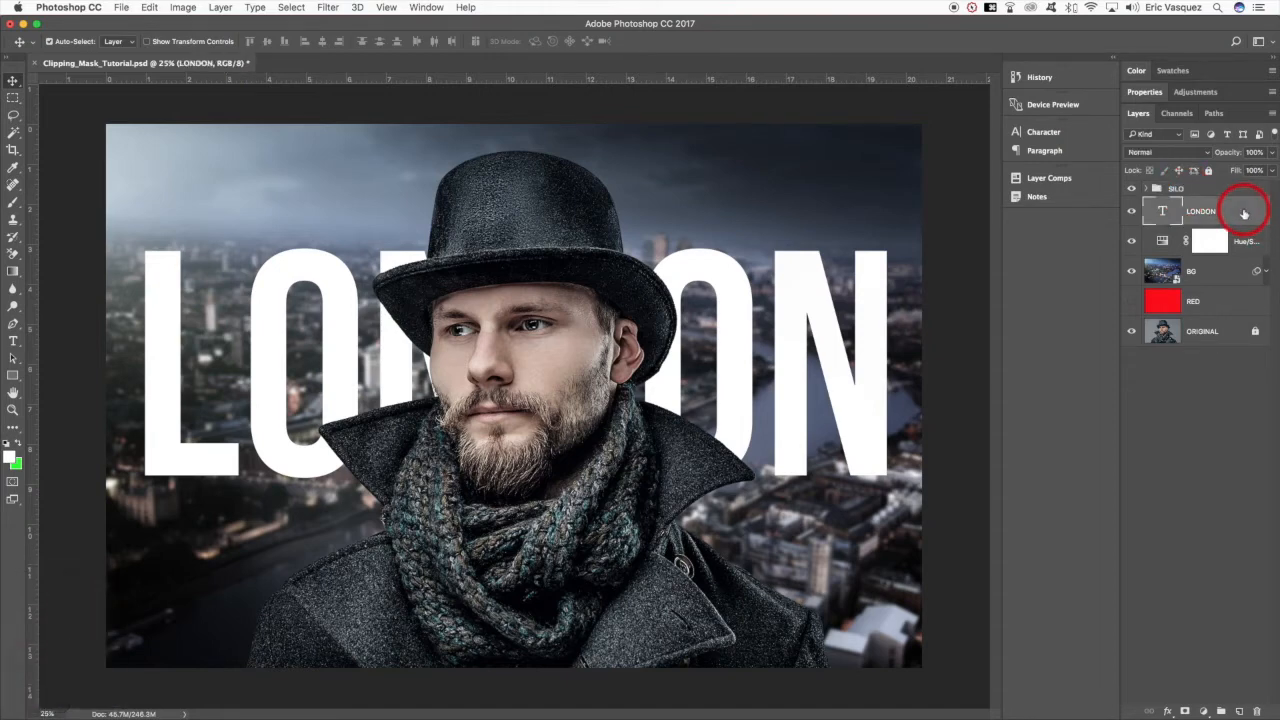
{"action": "key", "text": "super+g"}
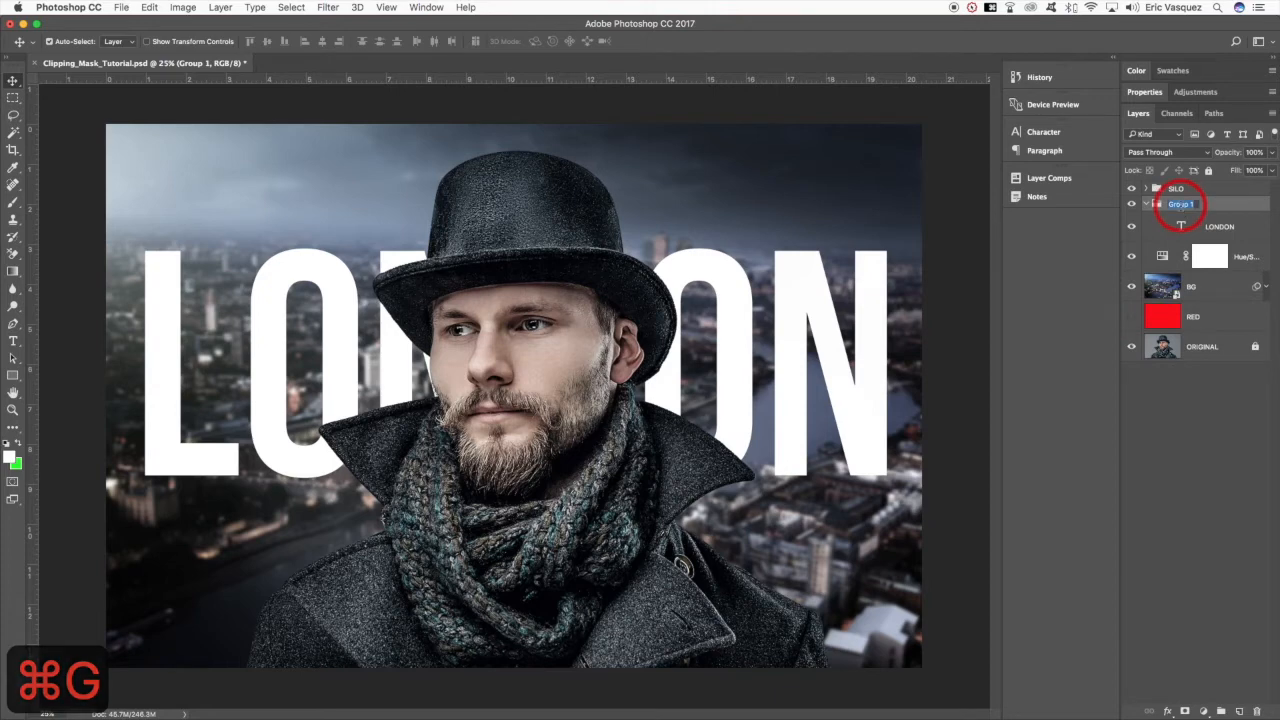
{"action": "type", "text": "TEXT"}
{"action": "key", "text": "Return"}
{"action": "left_click", "coordinate": [1146, 203]}
- Group the background Hue/Saturation adjustment with the BG layer and name the group BG
{"action": "left_click", "coordinate": [1248, 226]}
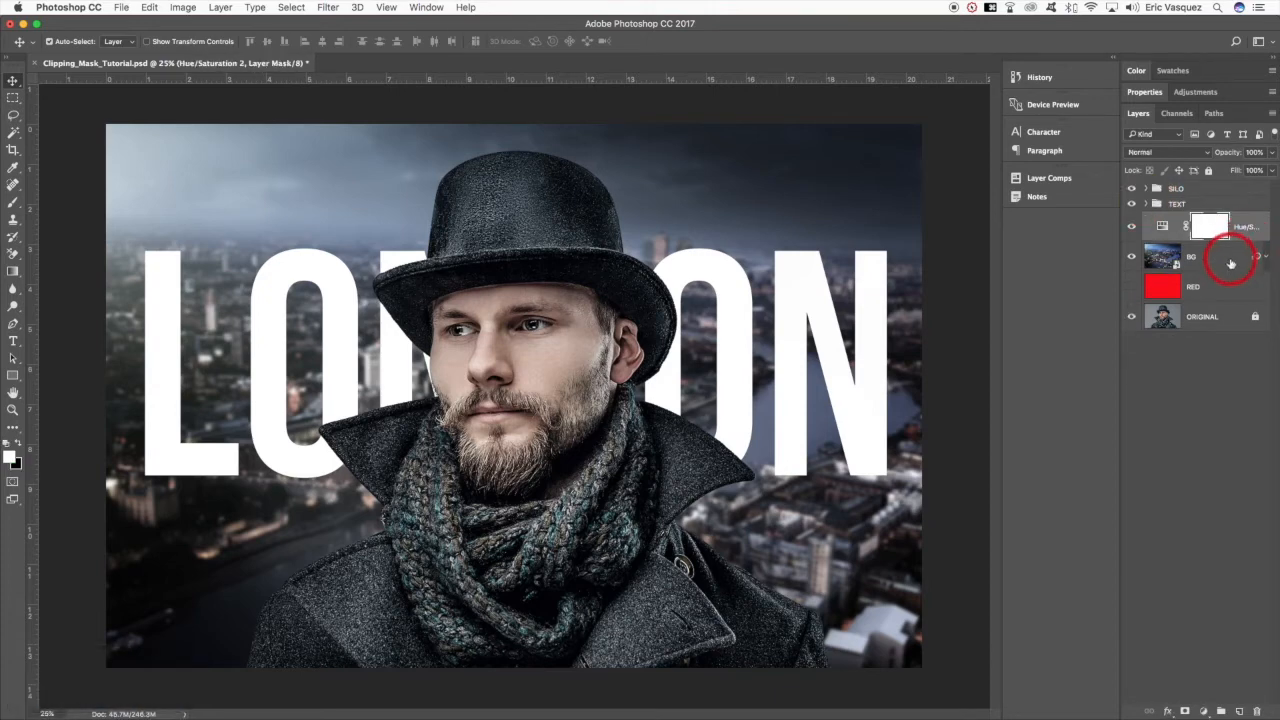
{"action": "left_click", "coordinate": [1231, 260], "text": "shift"}
{"action": "key", "text": "super+g"}
{"action": "double_click", "coordinate": [1180, 219]}
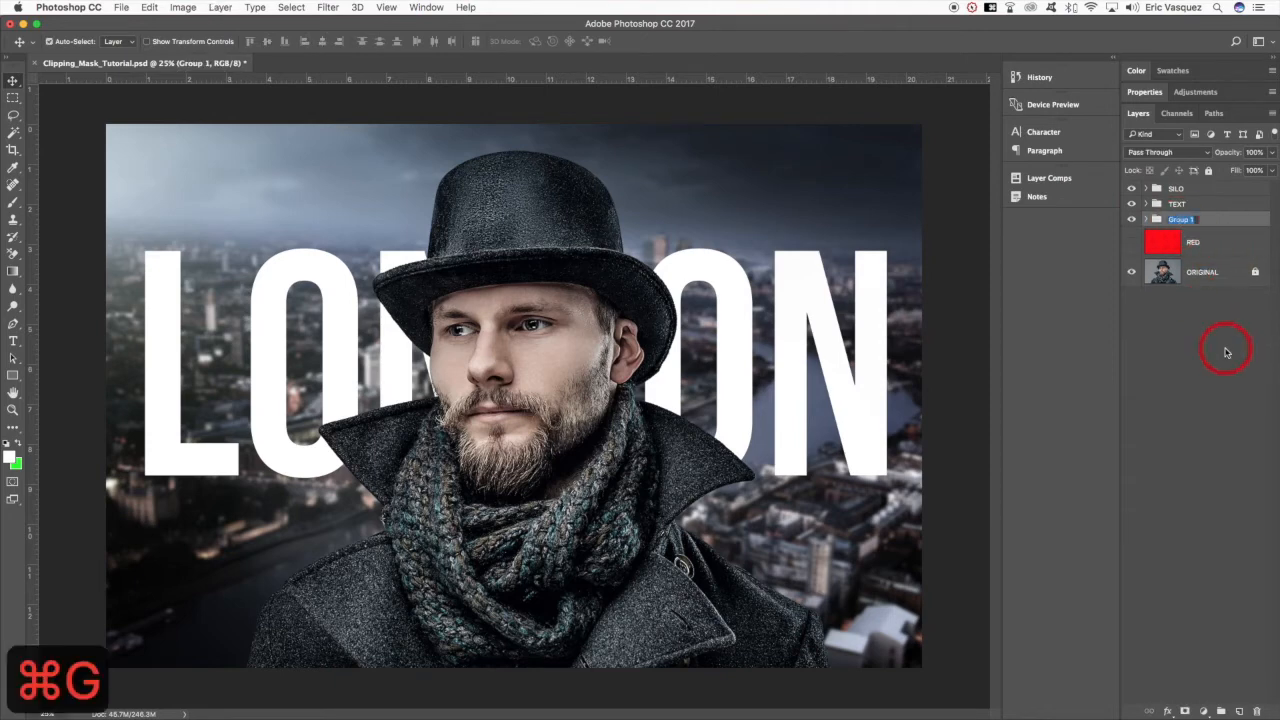
{"action": "type", "text": "BG"}
{"action": "key", "text": "Return"}
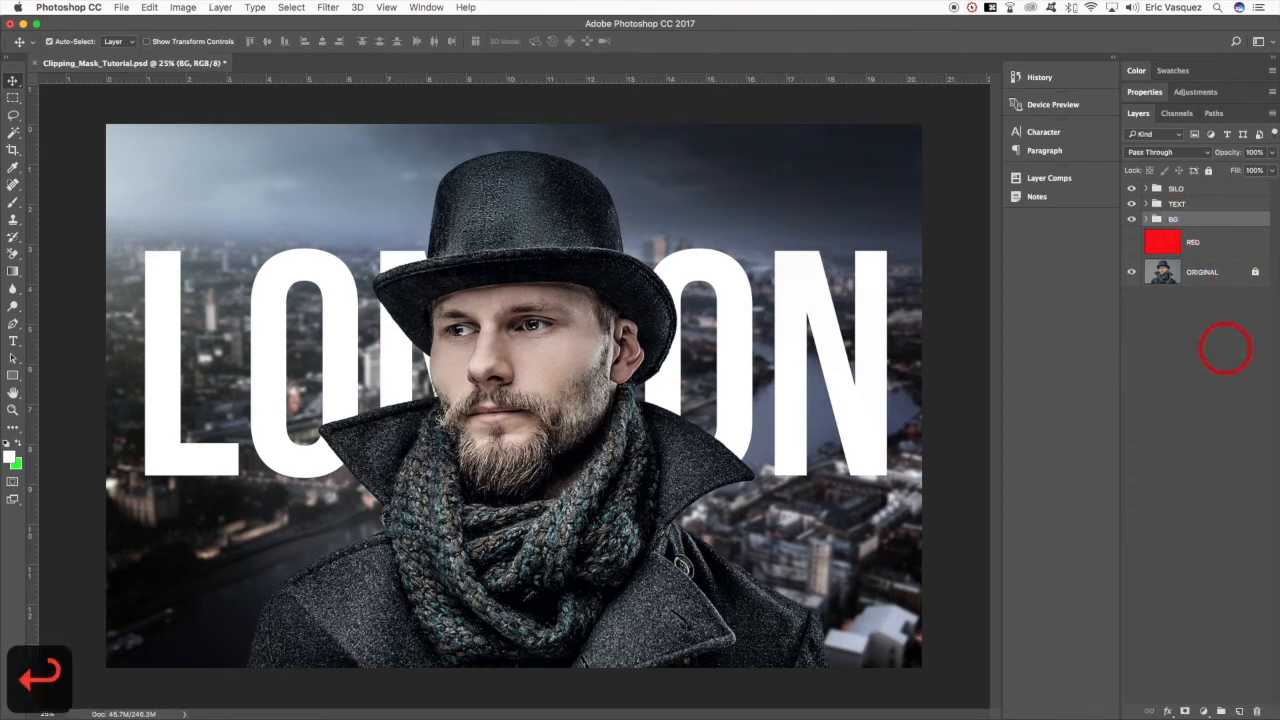
{"action": "left_click", "coordinate": [1181, 190]}
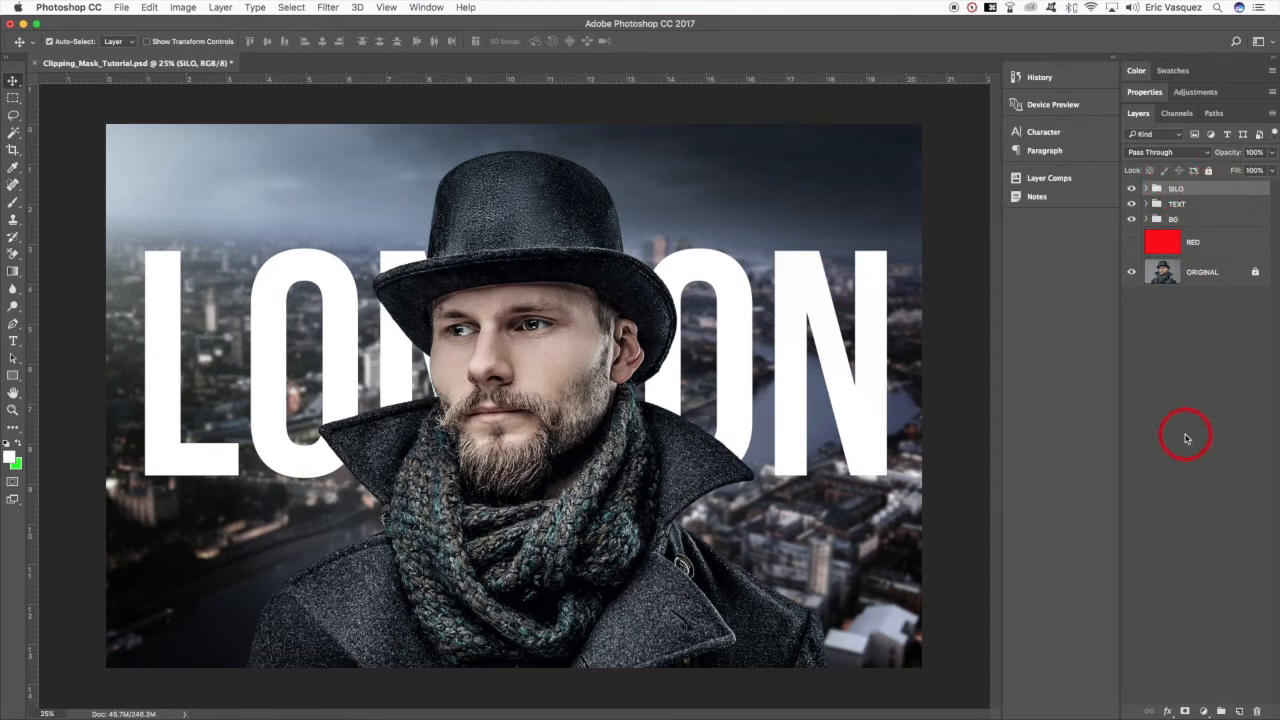
{"action": "left_click", "coordinate": [1204, 711]}
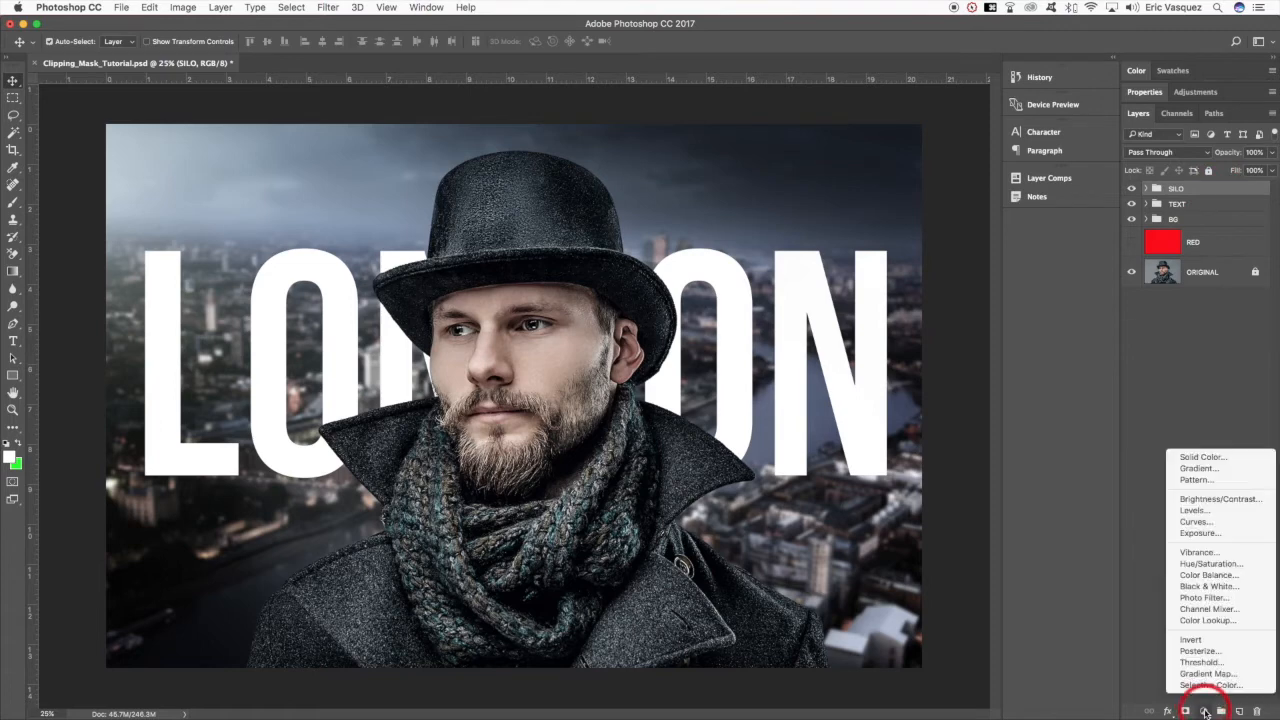
{"action": "left_click", "coordinate": [1133, 433]}
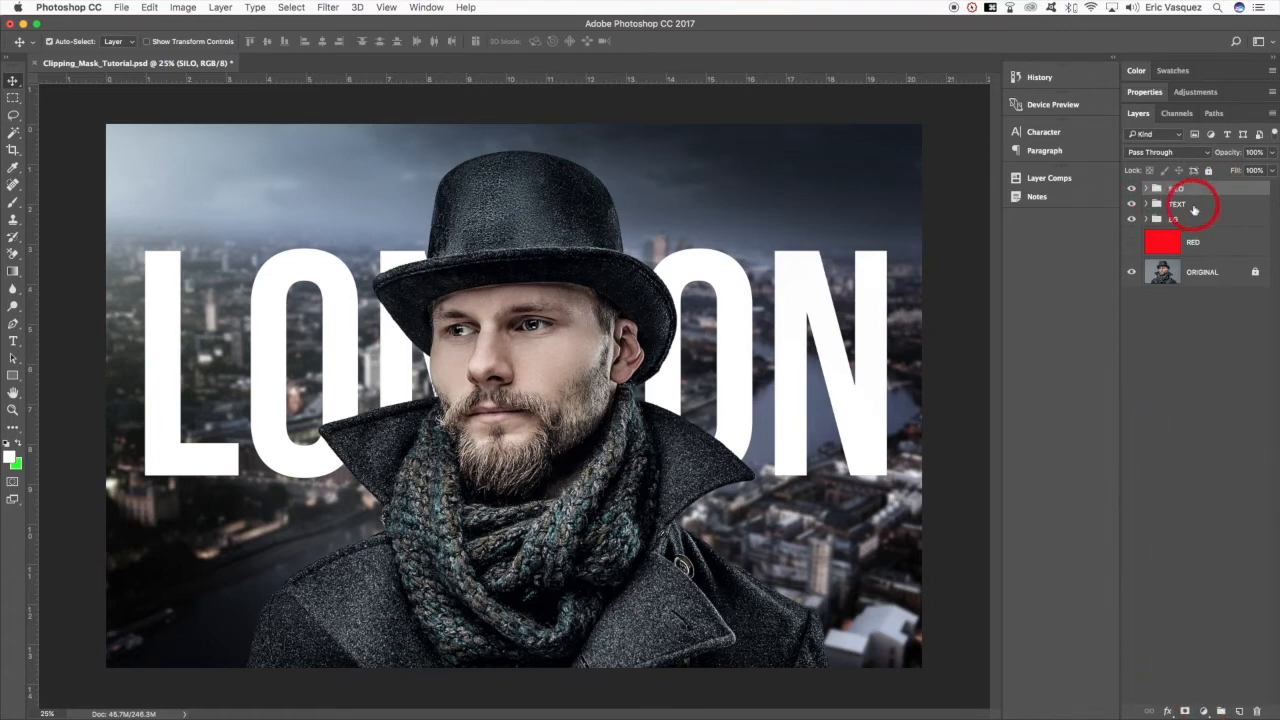
- Expand the SILO group and select the SILO layer inside it
{"action": "left_click", "coordinate": [1155, 205]}
{"action": "left_click", "coordinate": [1146, 188]}
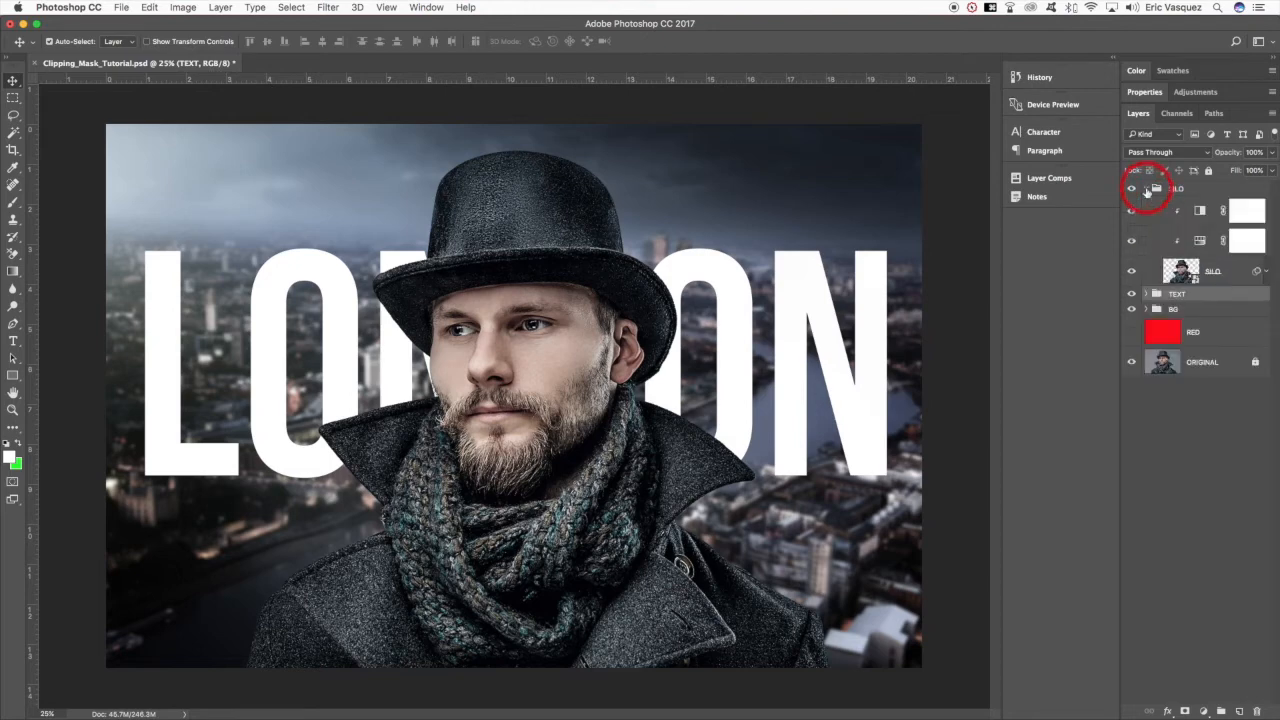
{"action": "left_click", "coordinate": [1223, 278]}
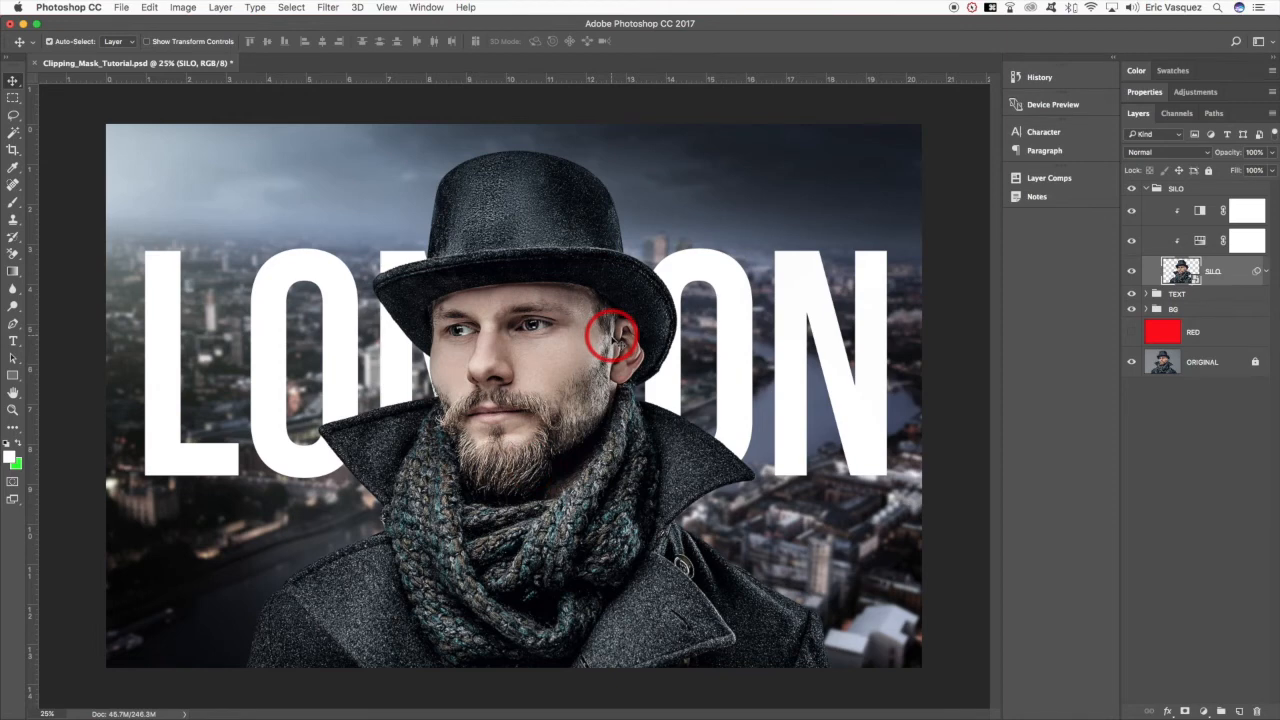
- Open the dark smoke image Depositphotos_32049741_original.jpg from the Tutorial_Assets folder on the desktop
{"action": "key", "text": "super+o"}
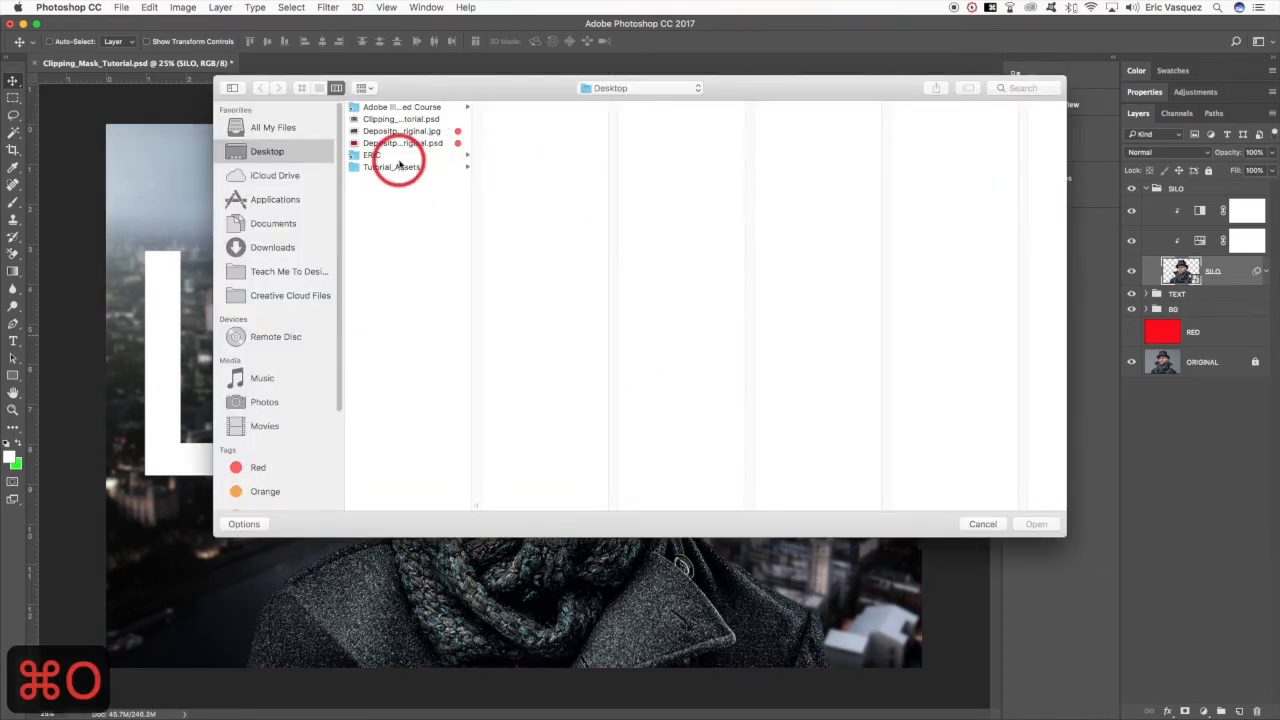
{"action": "left_click", "coordinate": [398, 168]}
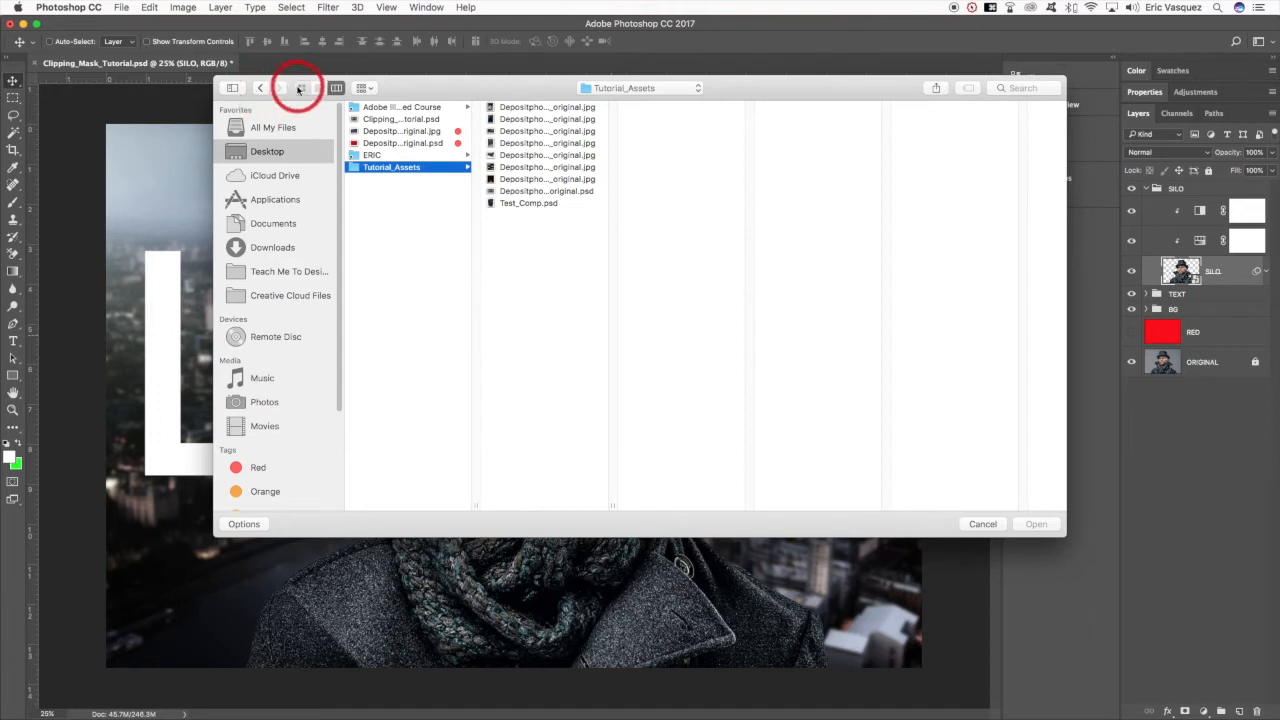
{"action": "left_click", "coordinate": [300, 88]}
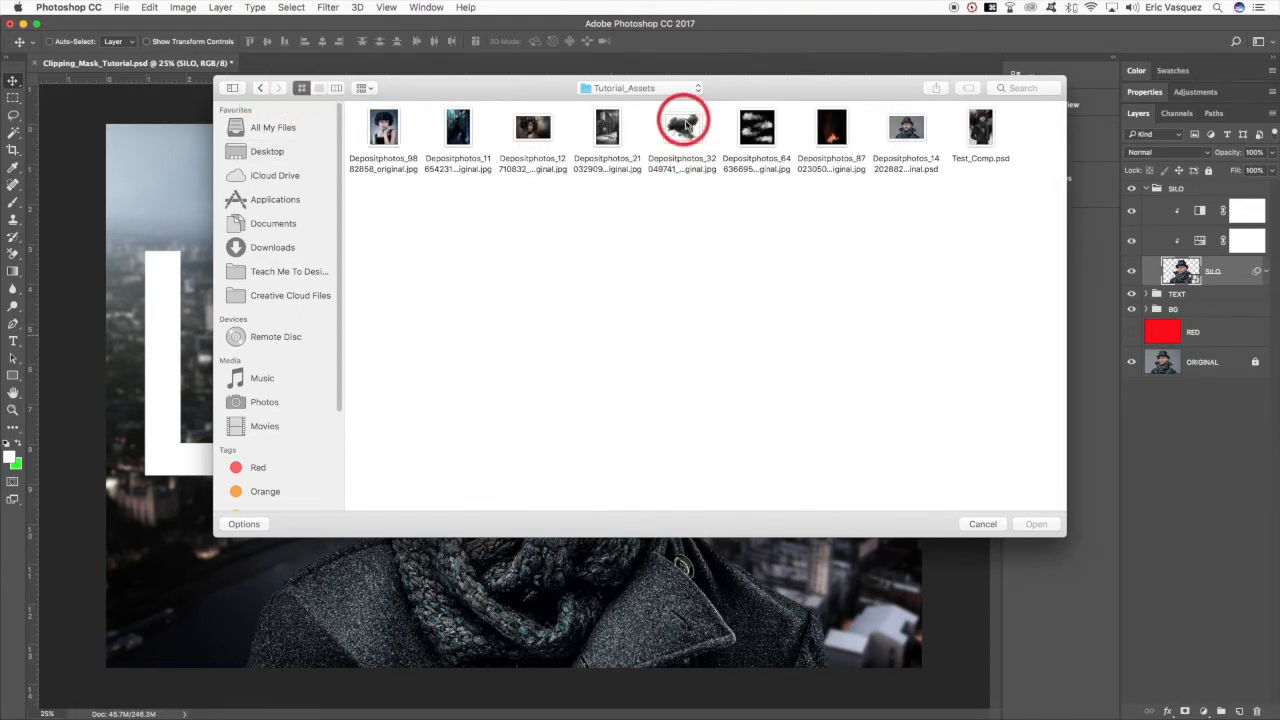
{"action": "left_click", "coordinate": [766, 133]}
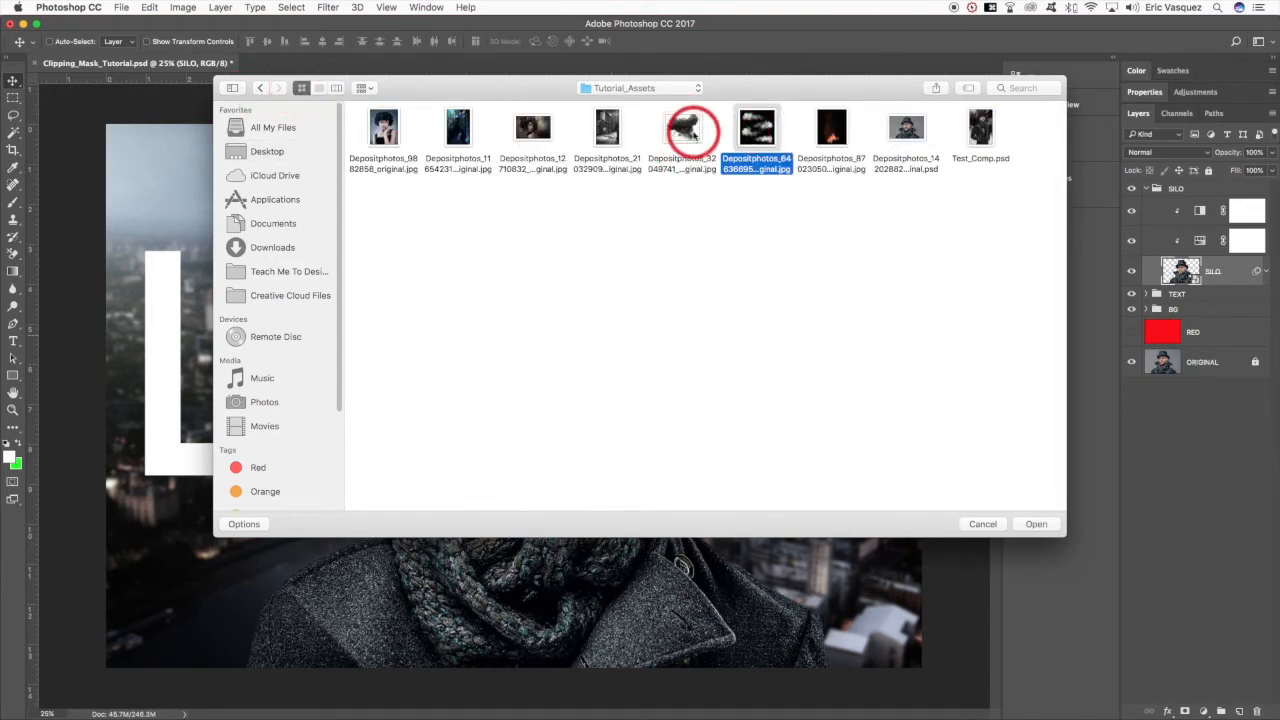
{"action": "left_click", "coordinate": [694, 134], "text": "shift"}
{"action": "left_click", "coordinate": [776, 258]}
{"action": "left_click", "coordinate": [687, 129]}
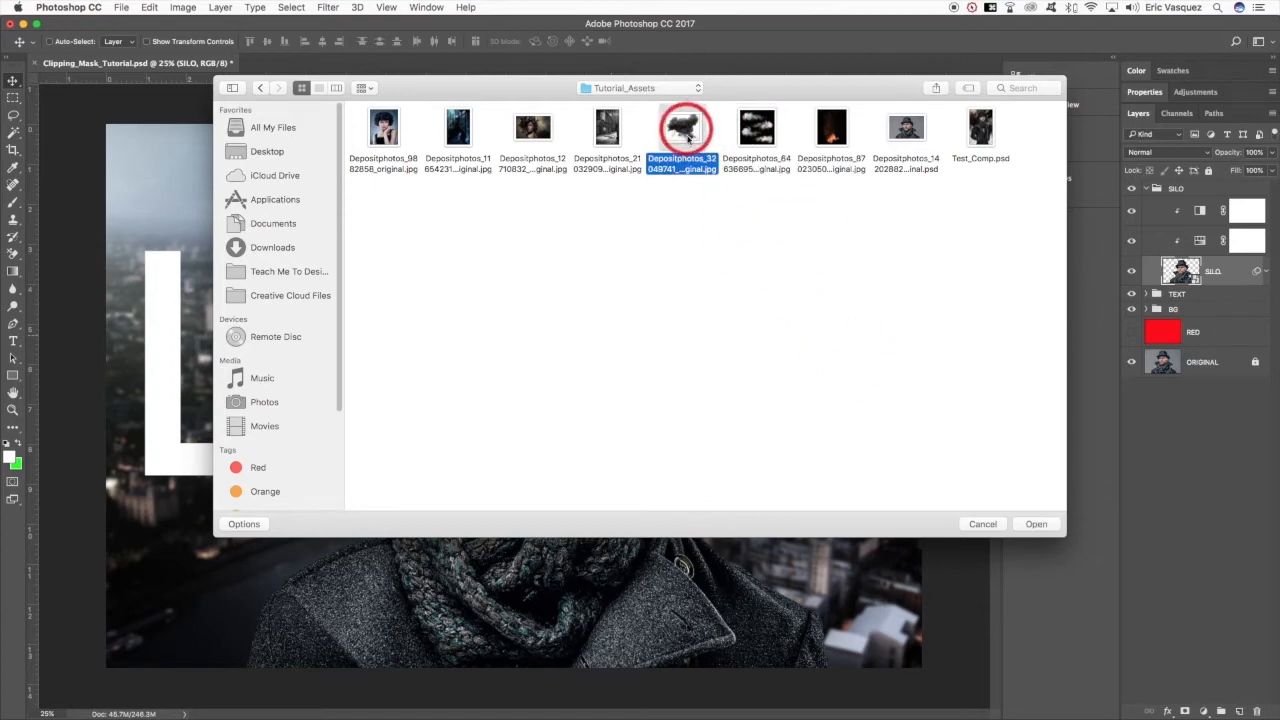
{"action": "left_click", "coordinate": [1037, 530]}
- Bring the whole smoke image into the Clipping_Mask_Tutorial document just above the SILO layer, and close the smoke file
{"action": "left_click", "coordinate": [449, 262]}
{"action": "left_click", "coordinate": [395, 92]}
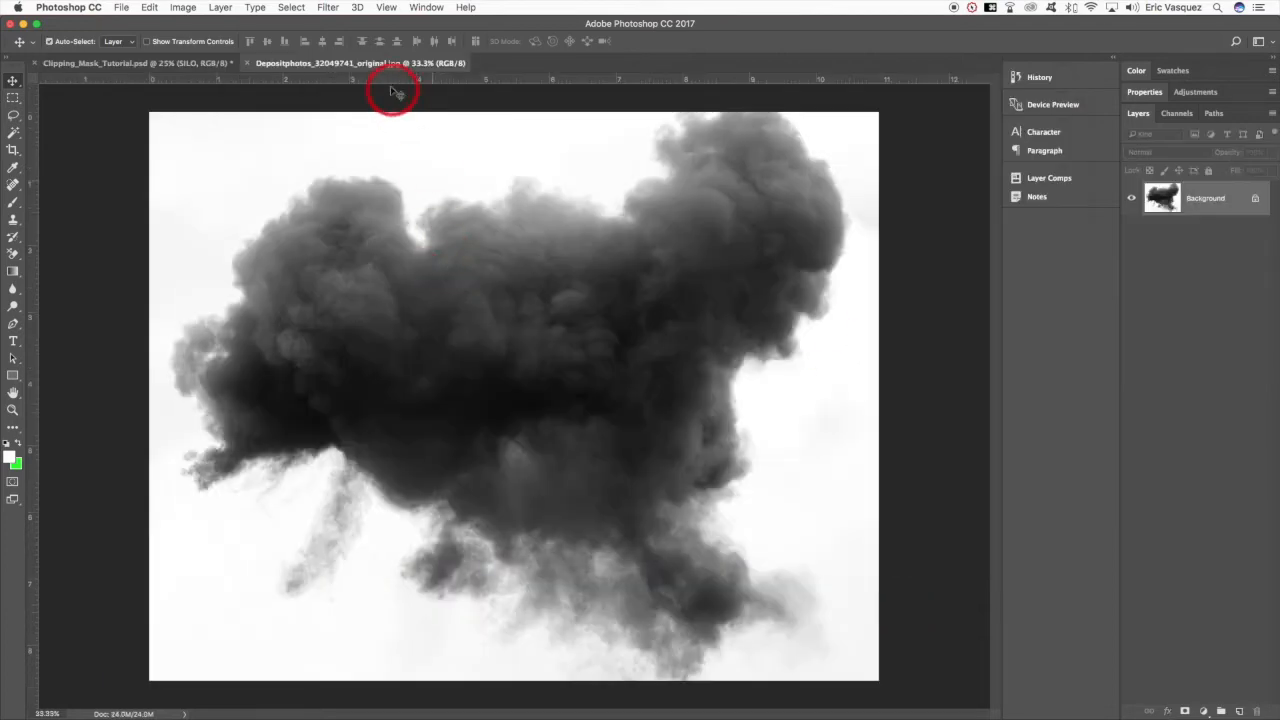
{"action": "left_click_drag", "start_coordinate": [485, 211], "coordinate": [823, 495]}
{"action": "key", "text": "v"}
{"action": "left_click_drag", "start_coordinate": [868, 600], "coordinate": [580, 298]}
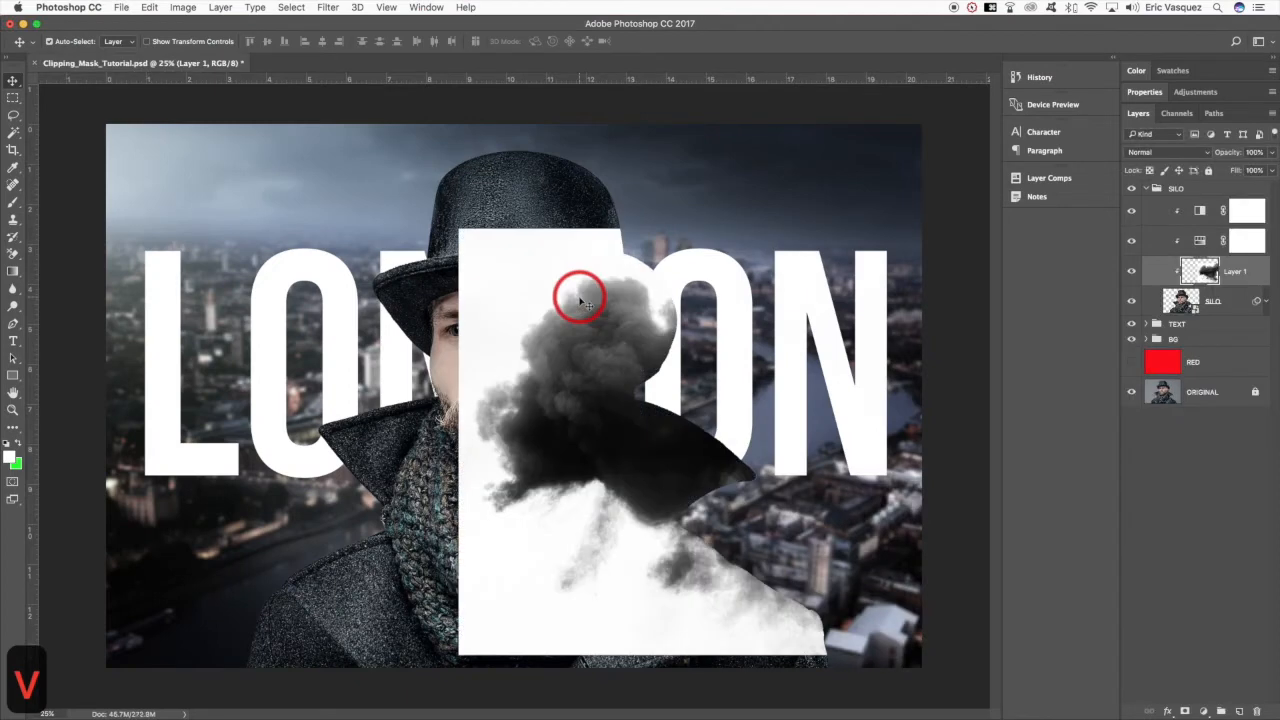
{"action": "key", "text": "super+grave"}
{"action": "key", "text": "super+w"}
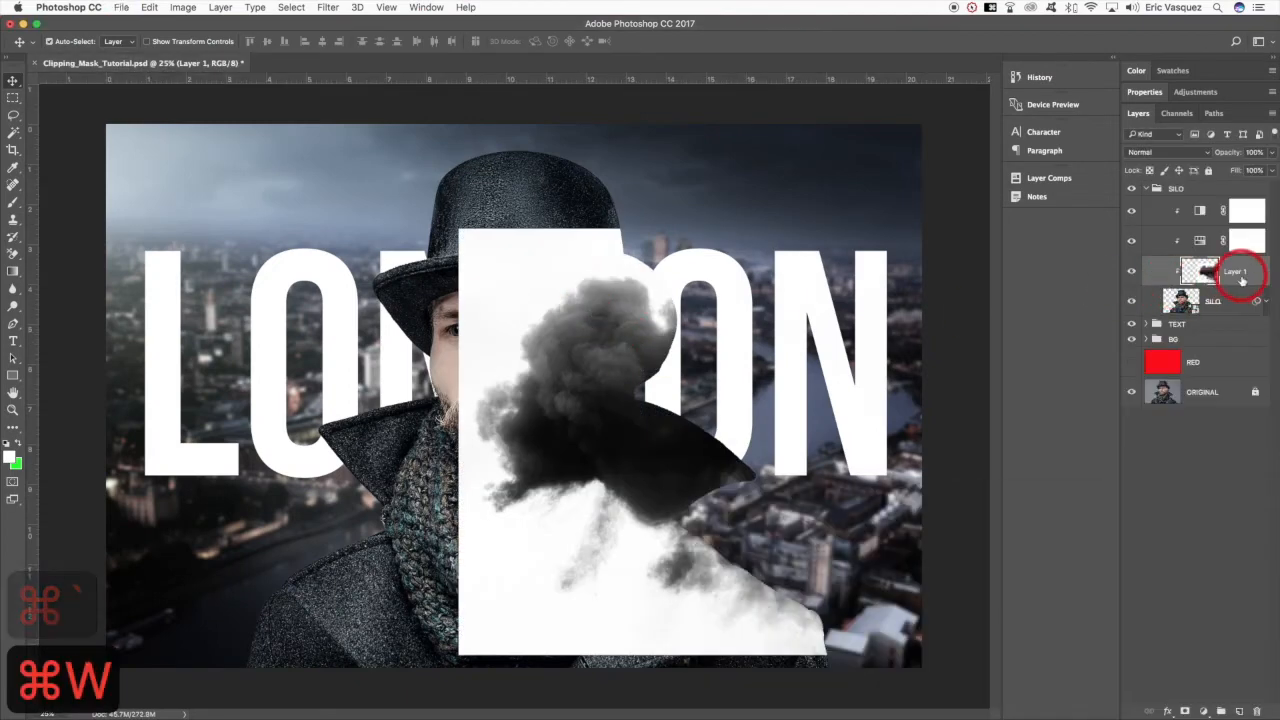
- Move the smoke layer beneath the SILO layer and convert it to a smart object
{"action": "left_click_drag", "start_coordinate": [1240, 278], "coordinate": [1230, 307]}
{"action": "right_click", "coordinate": [1229, 306]}
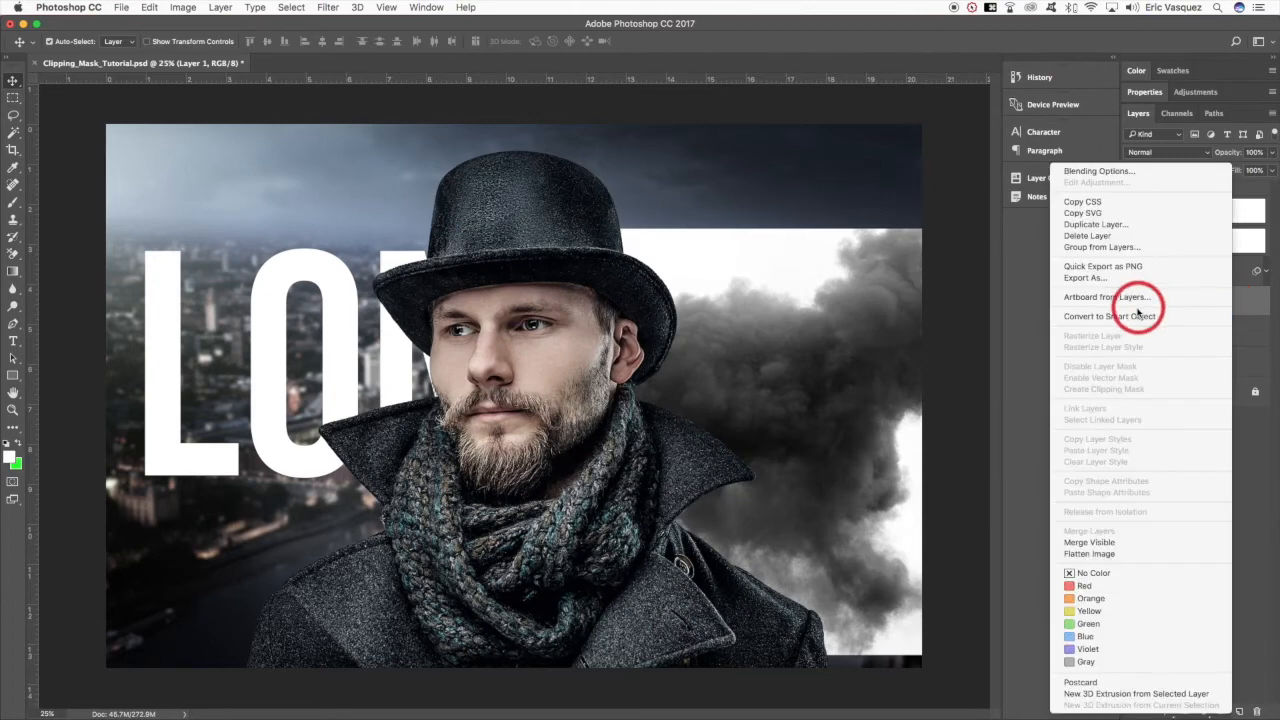
{"action": "left_click", "coordinate": [1124, 320]}
- Scale the smoke layer up to about 177% and position it so the smoke spreads behind the man
{"action": "key", "text": "v"}
{"action": "key", "text": "super+t"}
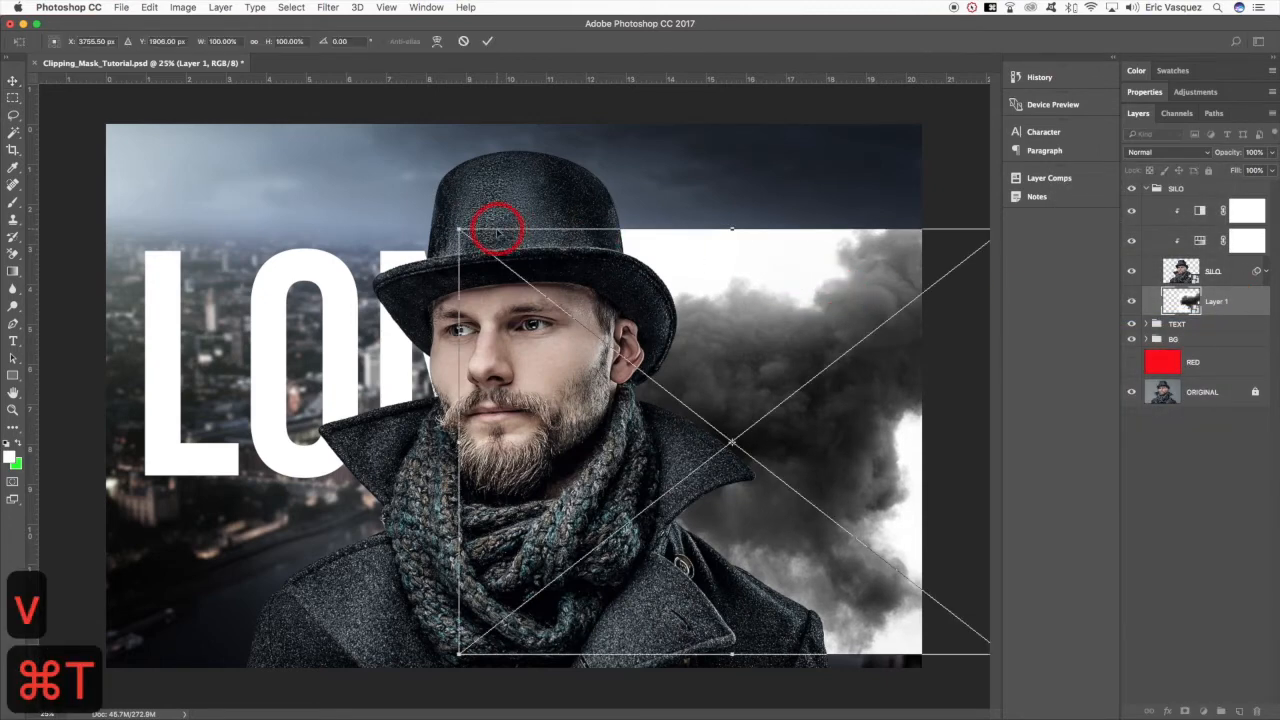
{"action": "left_click_drag", "start_coordinate": [459, 229], "coordinate": [272, 173]}
{"action": "left_click_drag", "start_coordinate": [806, 279], "coordinate": [634, 276]}
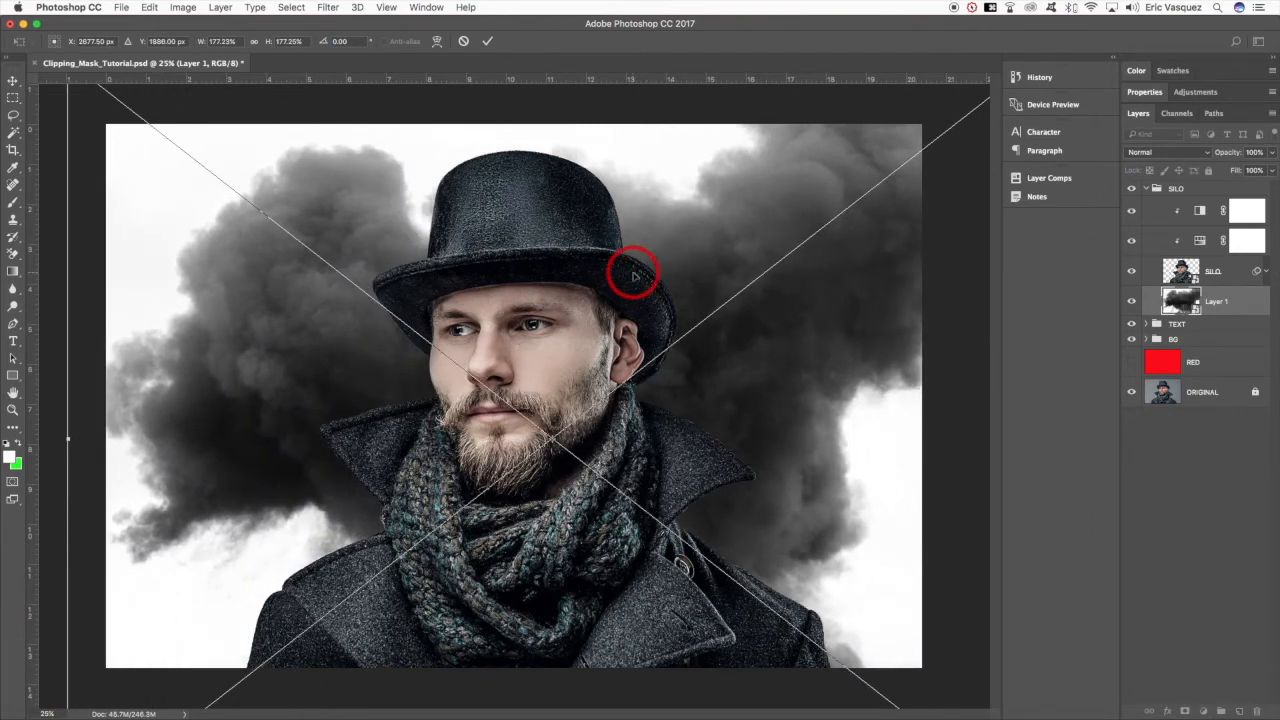
{"action": "key", "text": "Return"}
{"action": "key", "text": "v"}
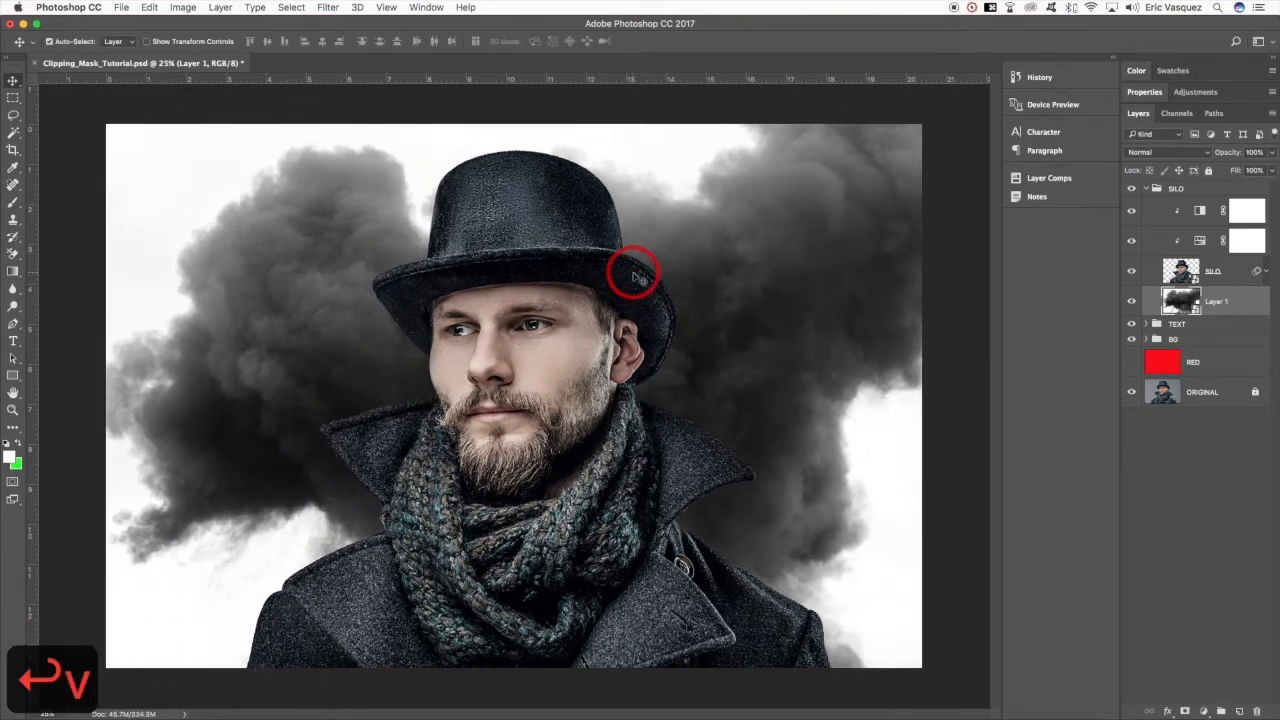
- Set the smoke layer's blend mode to Multiply
{"action": "key", "text": "shift+plus"}
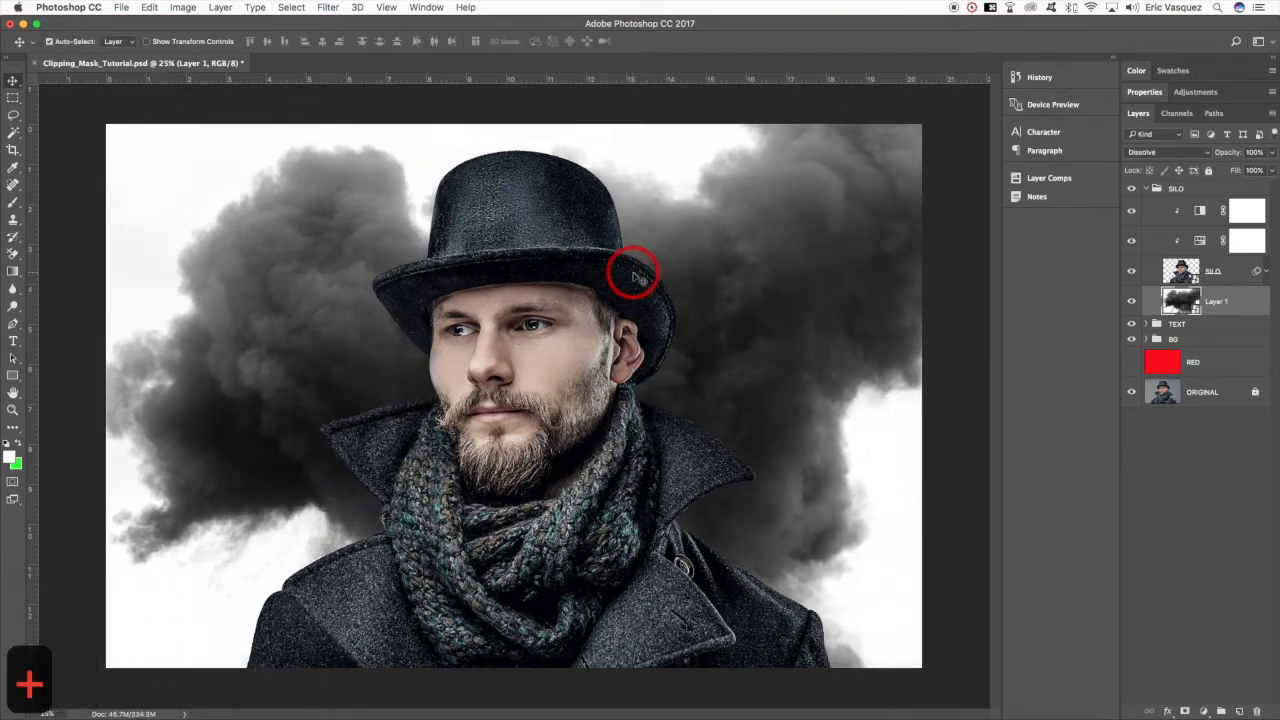
{"action": "key", "text": "super+equal"}
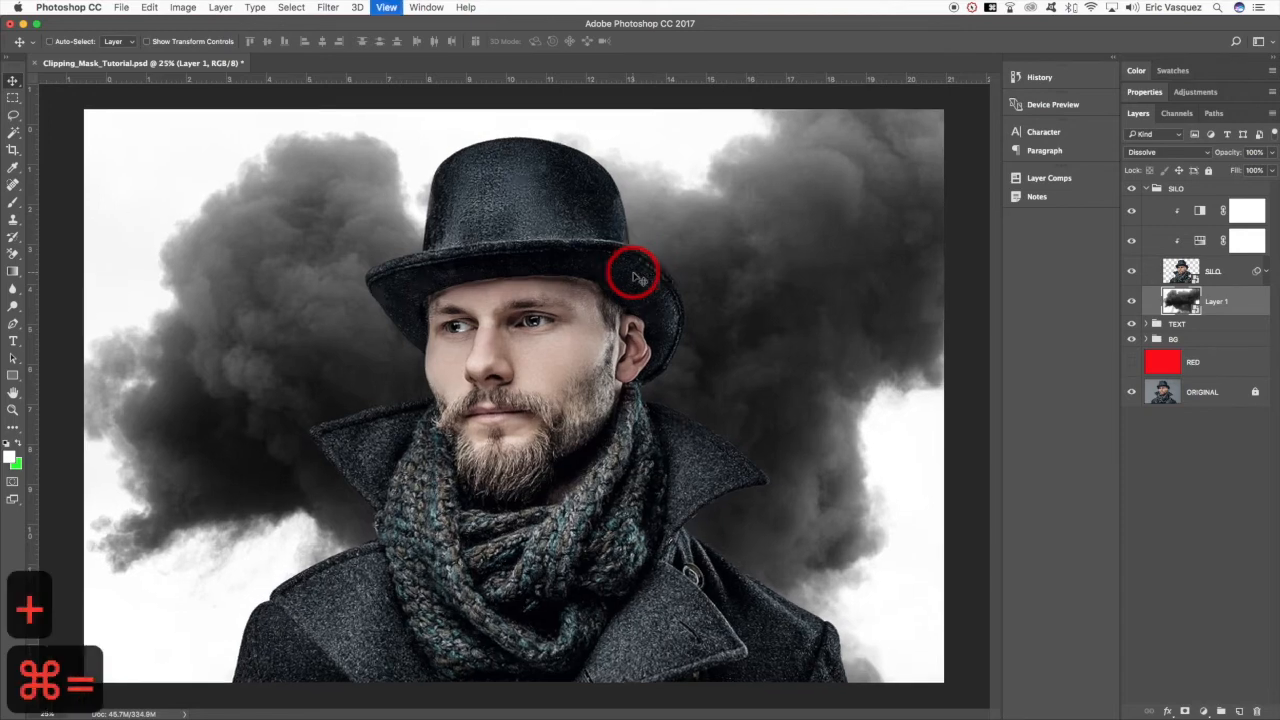
{"action": "key", "text": "super+minus"}
{"action": "key", "text": "shift+plus"}
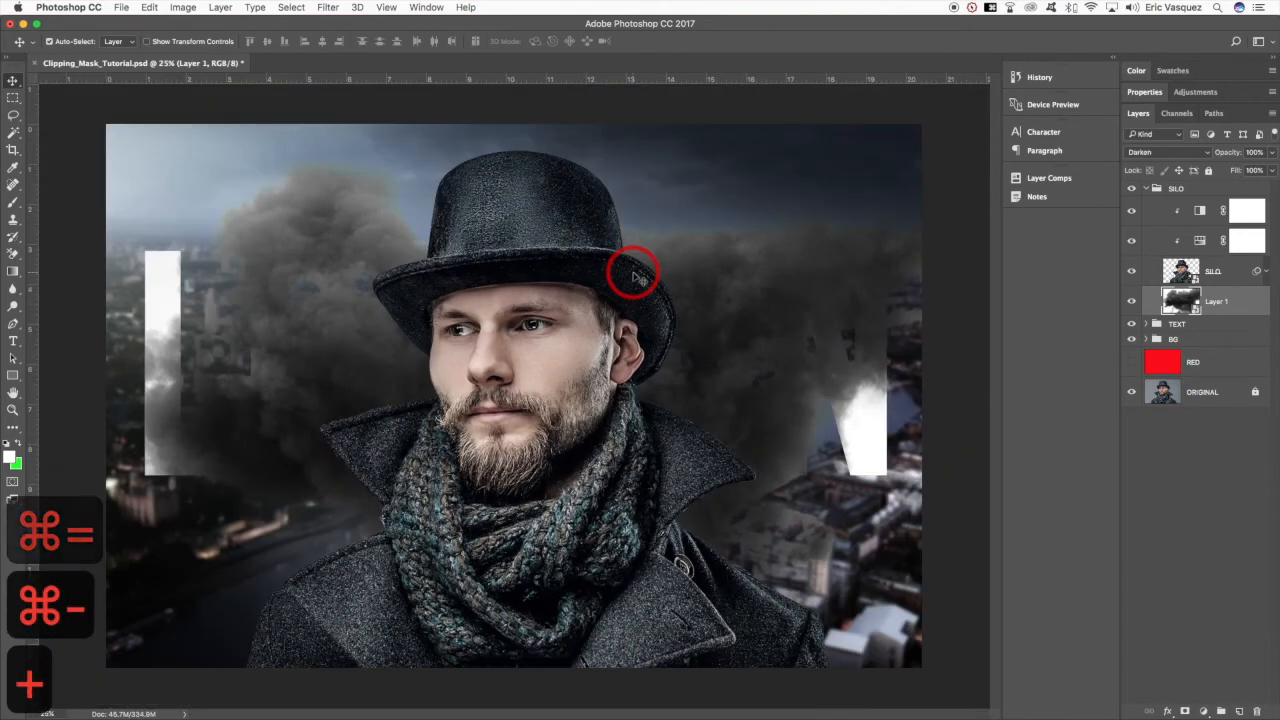
{"action": "key", "text": "shift+plus"}
{"action": "key", "text": "shift+plus"}
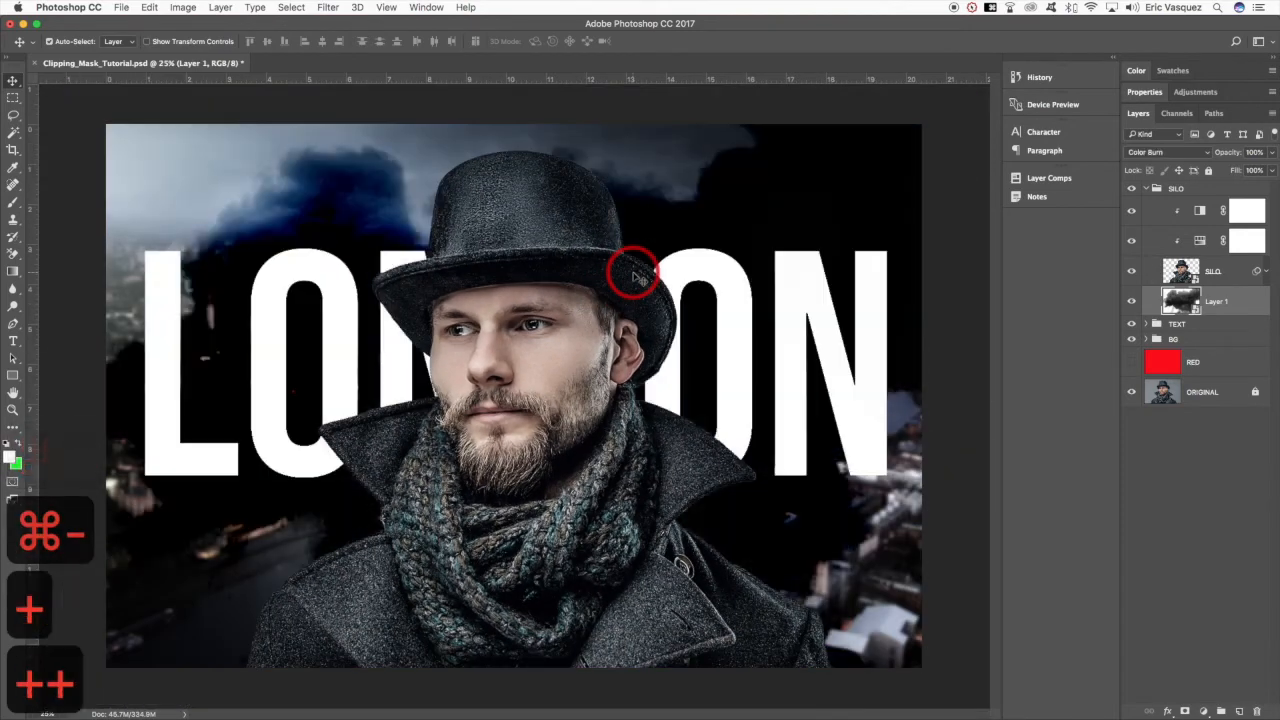
{"action": "key", "text": "shift+minus"}
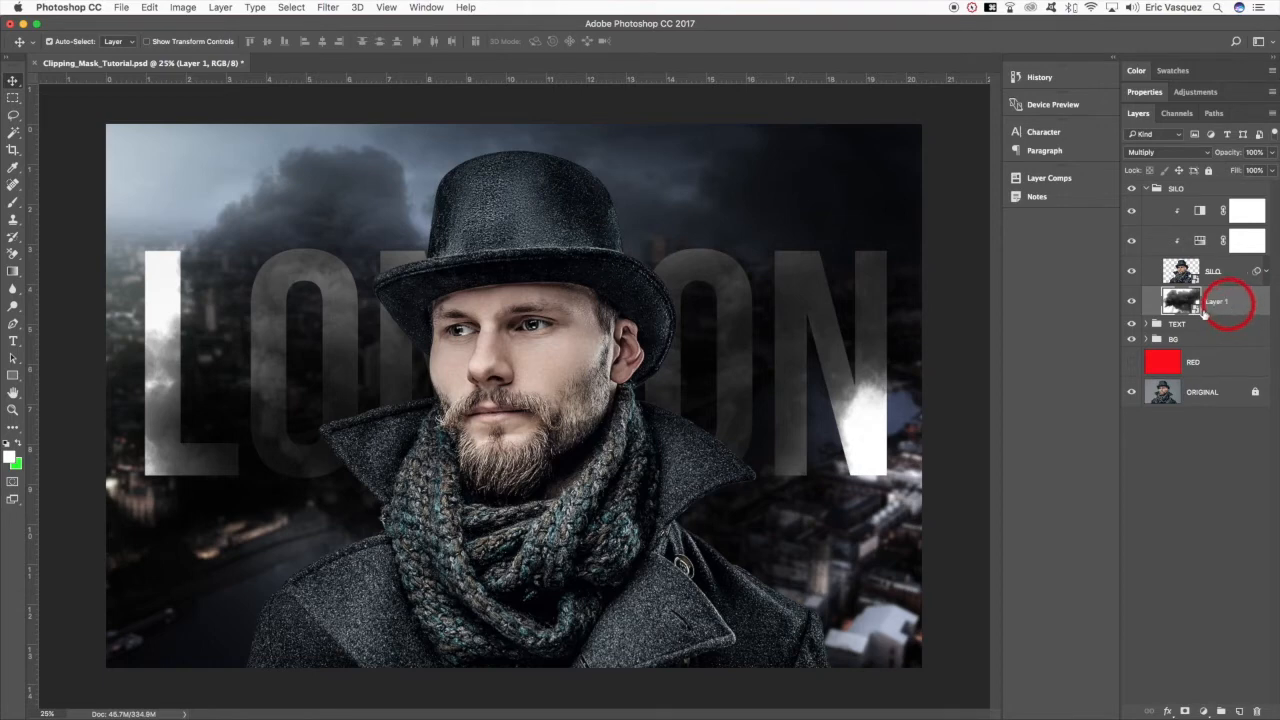
- Move the smoke layer into the TEXT group, clipped to the LONDON text layer, and rename it SMOKE
{"action": "left_click", "coordinate": [1146, 324]}
{"action": "left_click_drag", "start_coordinate": [1223, 301], "coordinate": [1230, 325]}
{"action": "double_click", "coordinate": [1228, 328]}
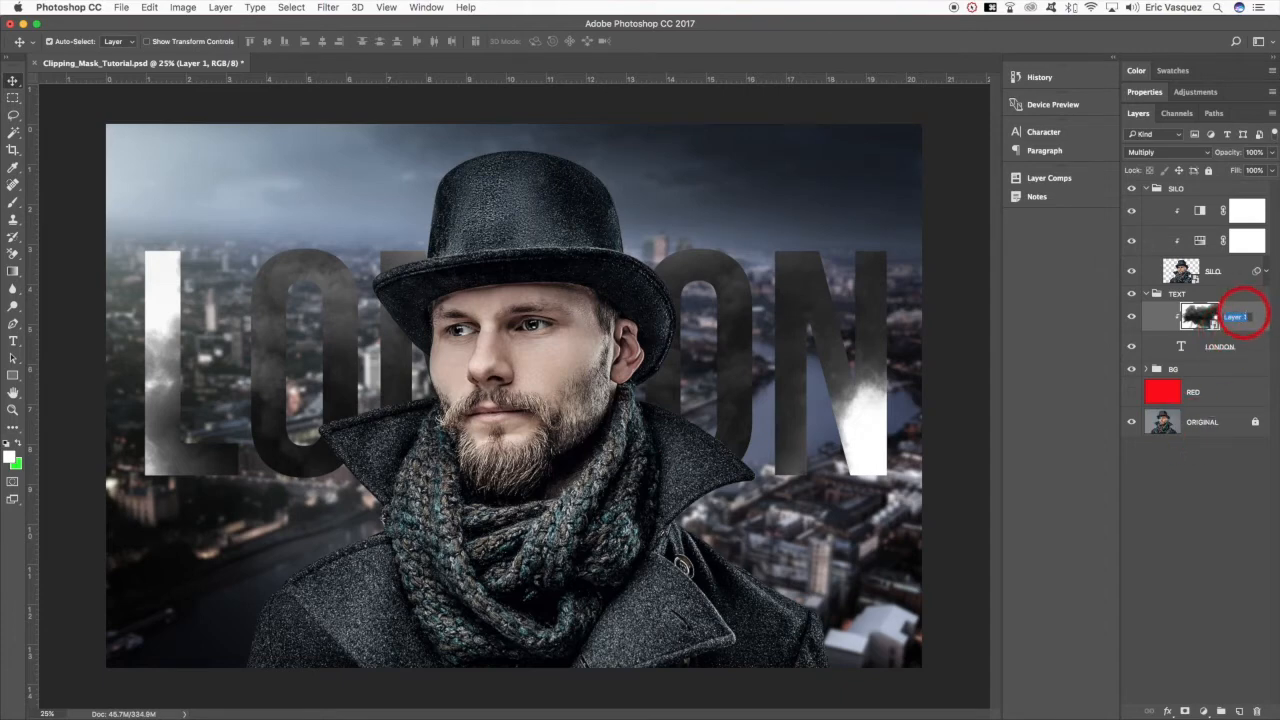
{"action": "type", "text": "SMOKE"}
{"action": "key", "text": "Return"}
- Reposition the smoke within the LONDON letters
{"action": "key", "text": "v"}
{"action": "key", "text": "super+t"}
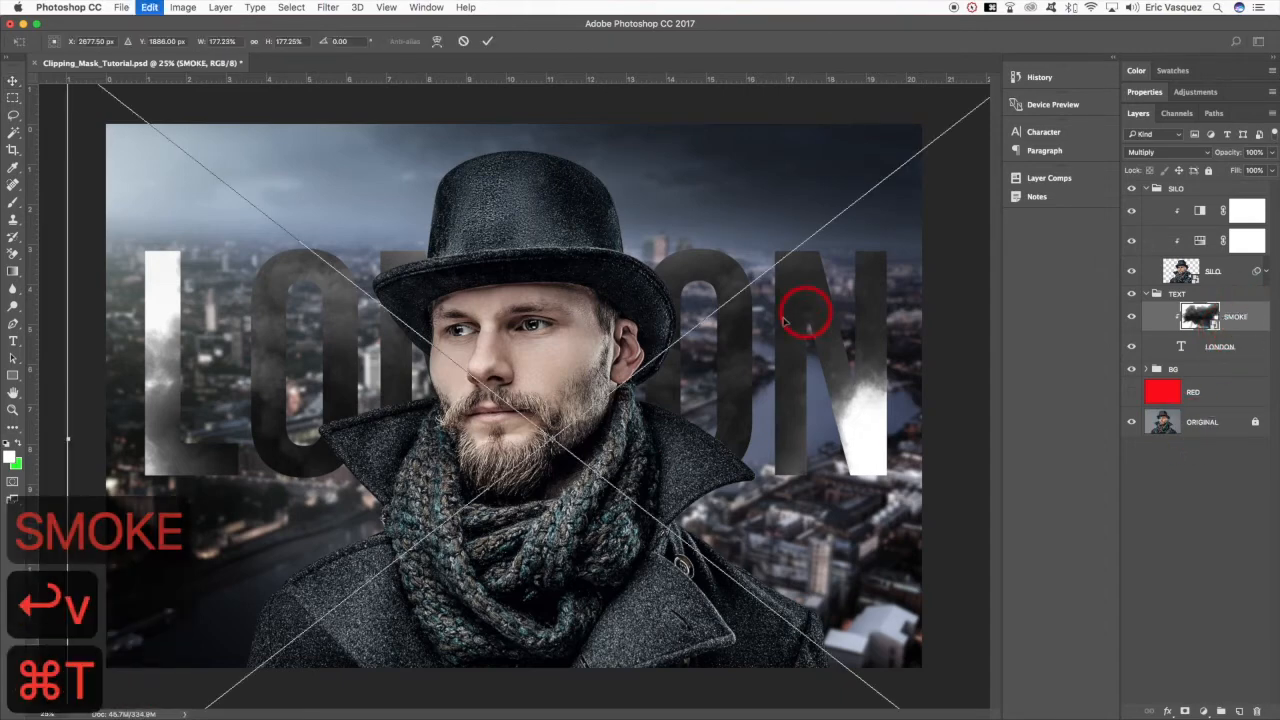
{"action": "left_click_drag", "start_coordinate": [766, 320], "coordinate": [837, 351]}
{"action": "key", "text": "Return"}
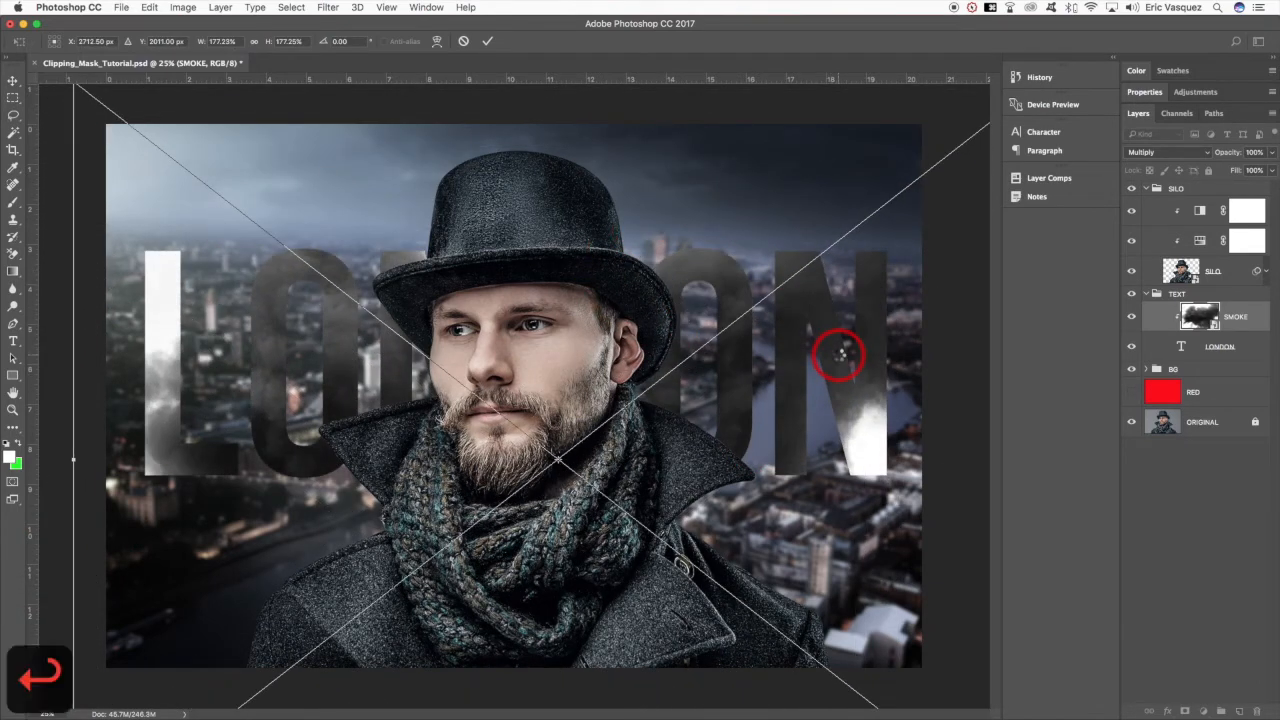
- Return the SMOKE layer to the SILO group beneath the man, collapse the TEXT group, and shift the smoke lower
{"action": "left_click_drag", "start_coordinate": [1241, 317], "coordinate": [1151, 323]}
{"action": "left_click", "coordinate": [1147, 324]}
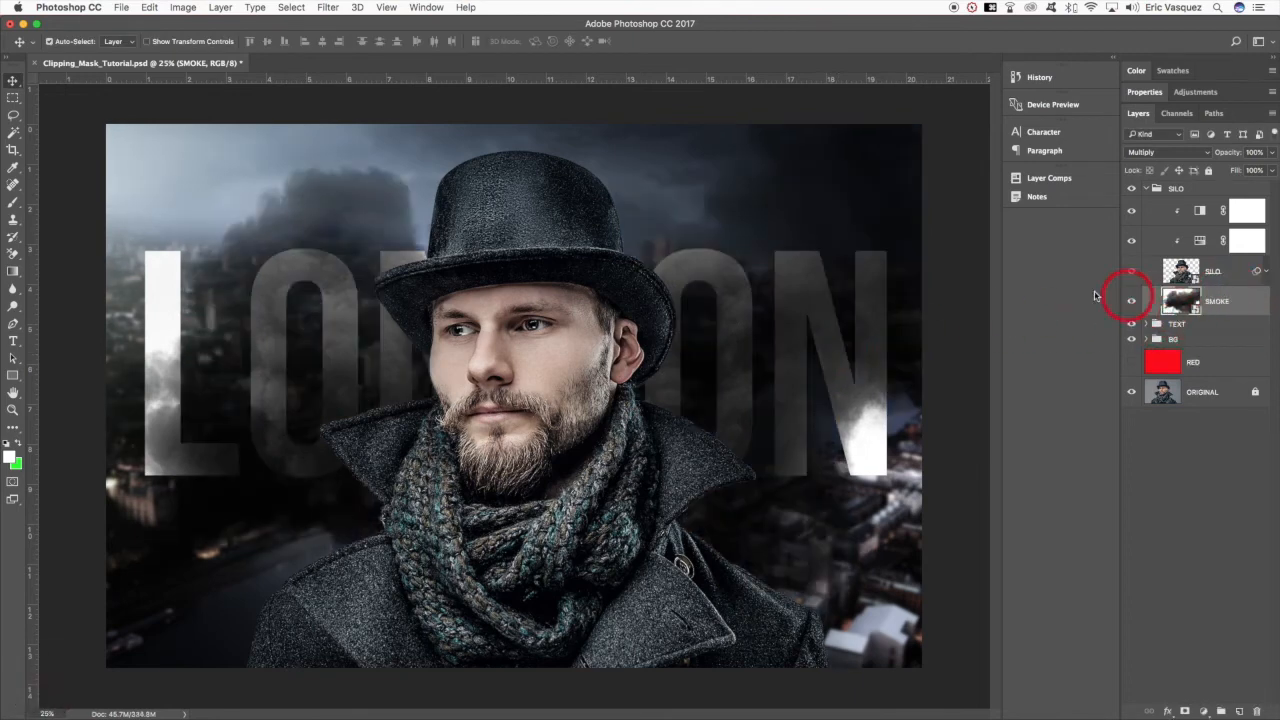
{"action": "key", "text": "v"}
{"action": "key", "text": "super+t"}
{"action": "left_click_drag", "start_coordinate": [840, 314], "coordinate": [846, 377]}
{"action": "key", "text": "Return"}
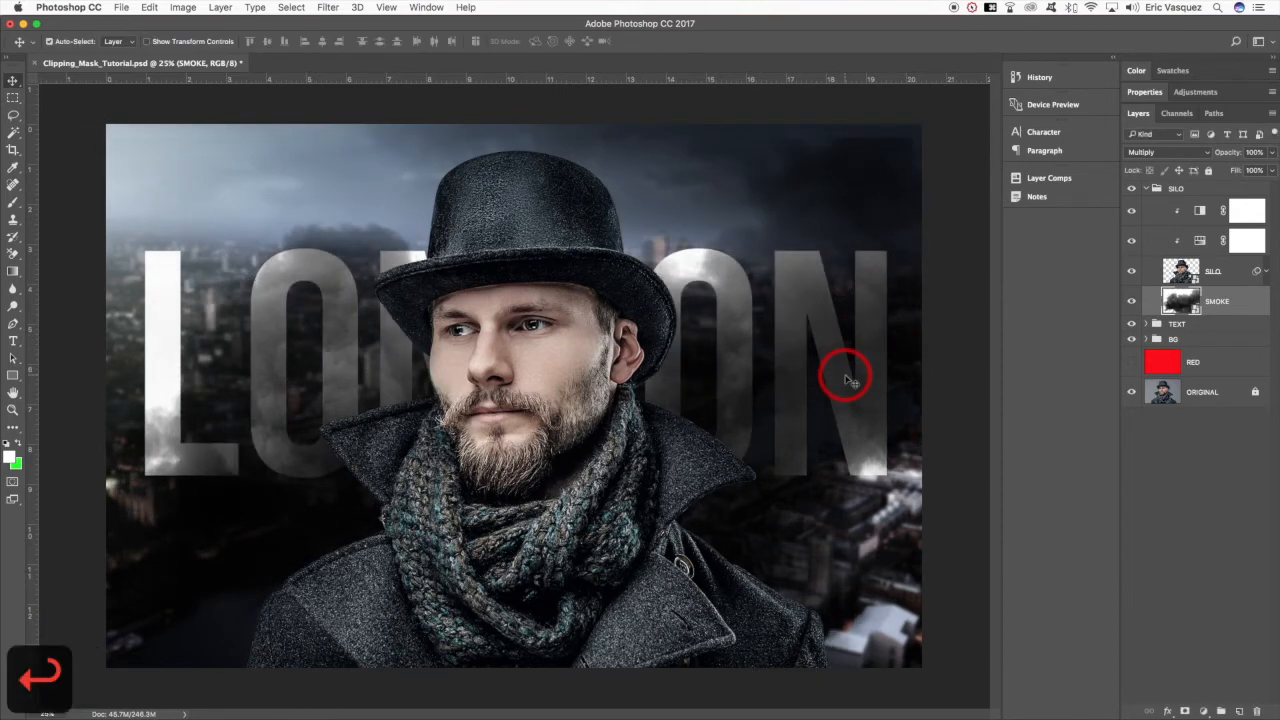
- Apply an Invert adjustment to the SMOKE layer as a smart filter
{"action": "left_click", "coordinate": [185, 7]}
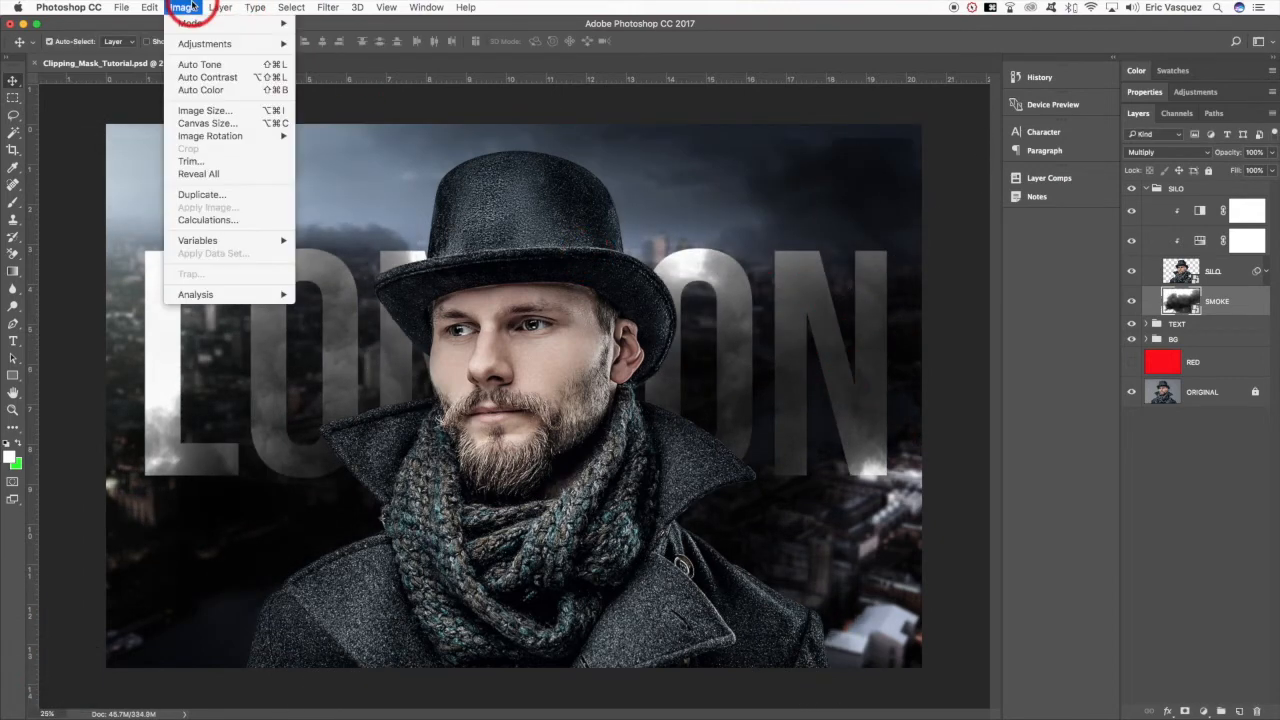
{"action": "left_click", "coordinate": [188, 8]}
{"action": "left_click", "coordinate": [182, 8]}
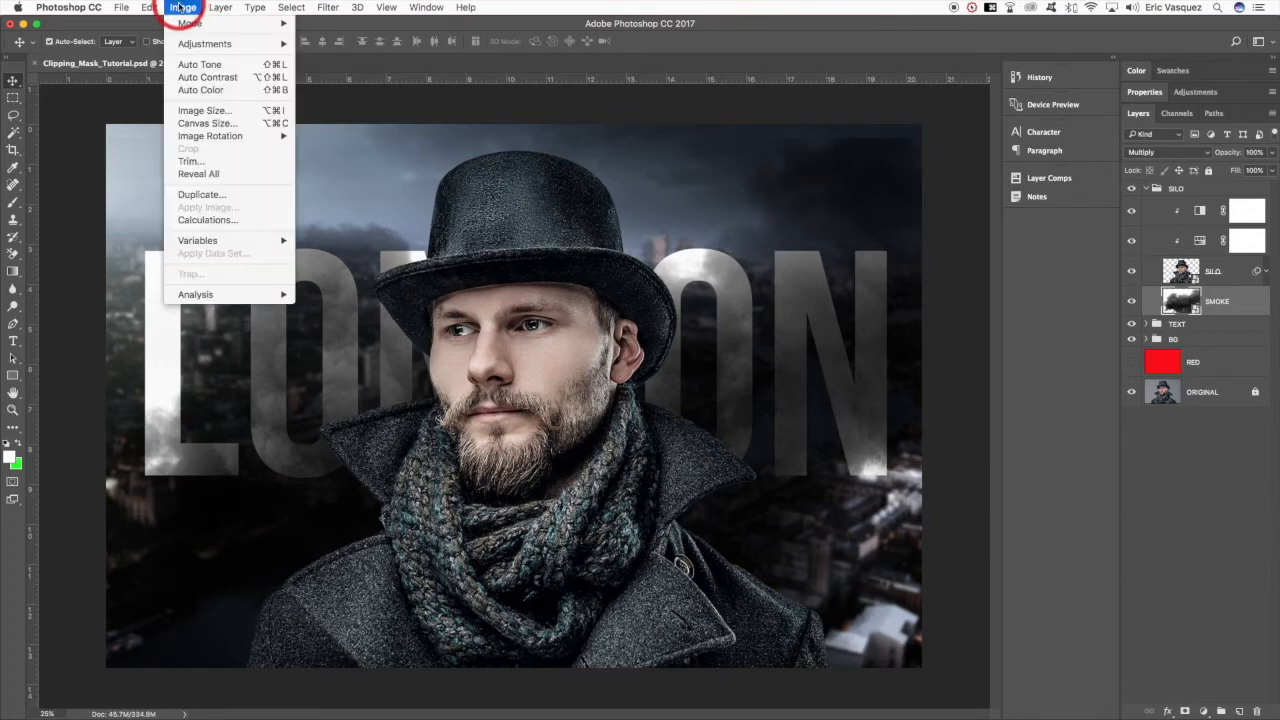
{"action": "mouse_move", "coordinate": [192, 51]}
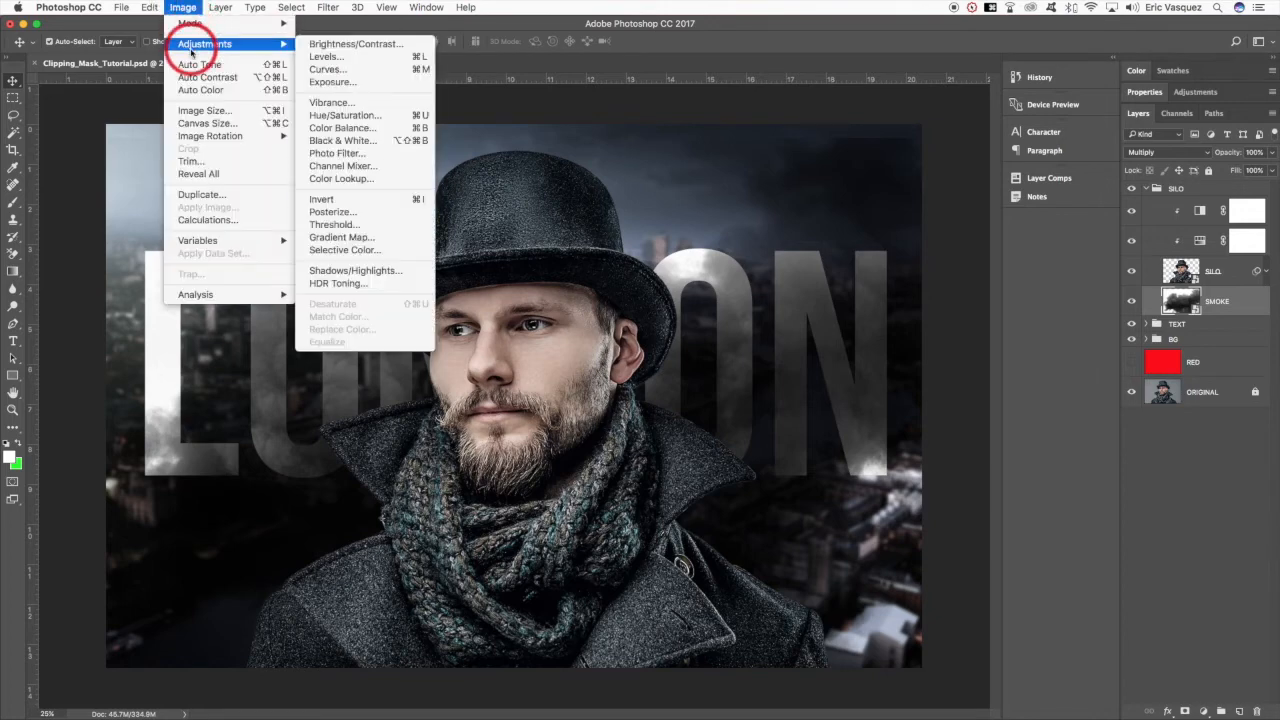
{"action": "left_click", "coordinate": [384, 199]}
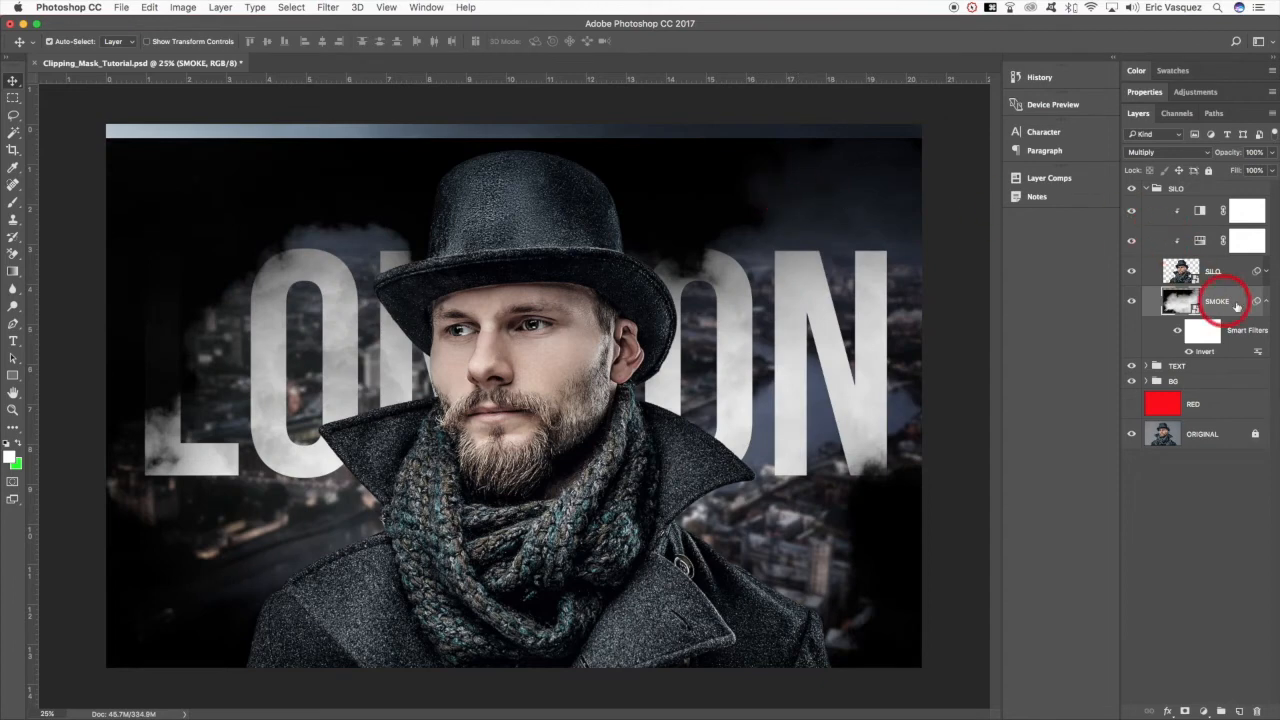
- Collapse the SMOKE layer's smart filter list and set the layer's blend mode to Screen
{"action": "left_click", "coordinate": [1268, 303]}
{"action": "left_click", "coordinate": [1145, 152]}
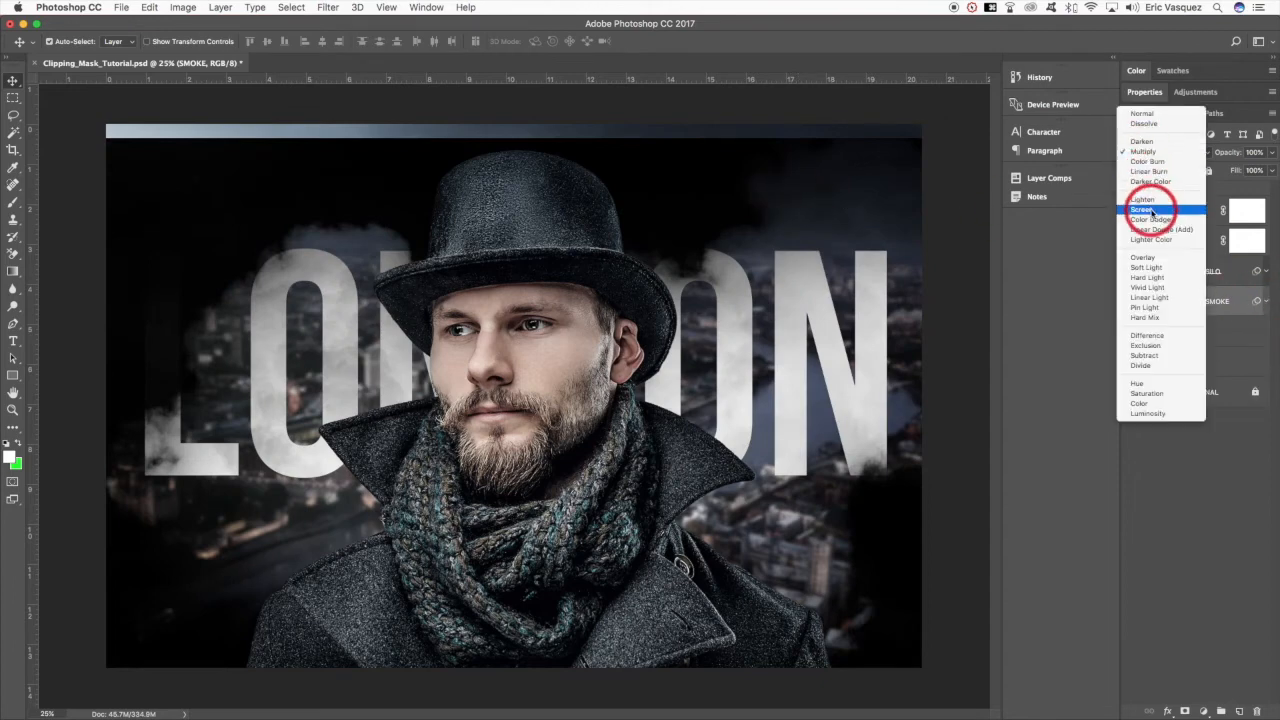
{"action": "left_click", "coordinate": [1152, 212]}
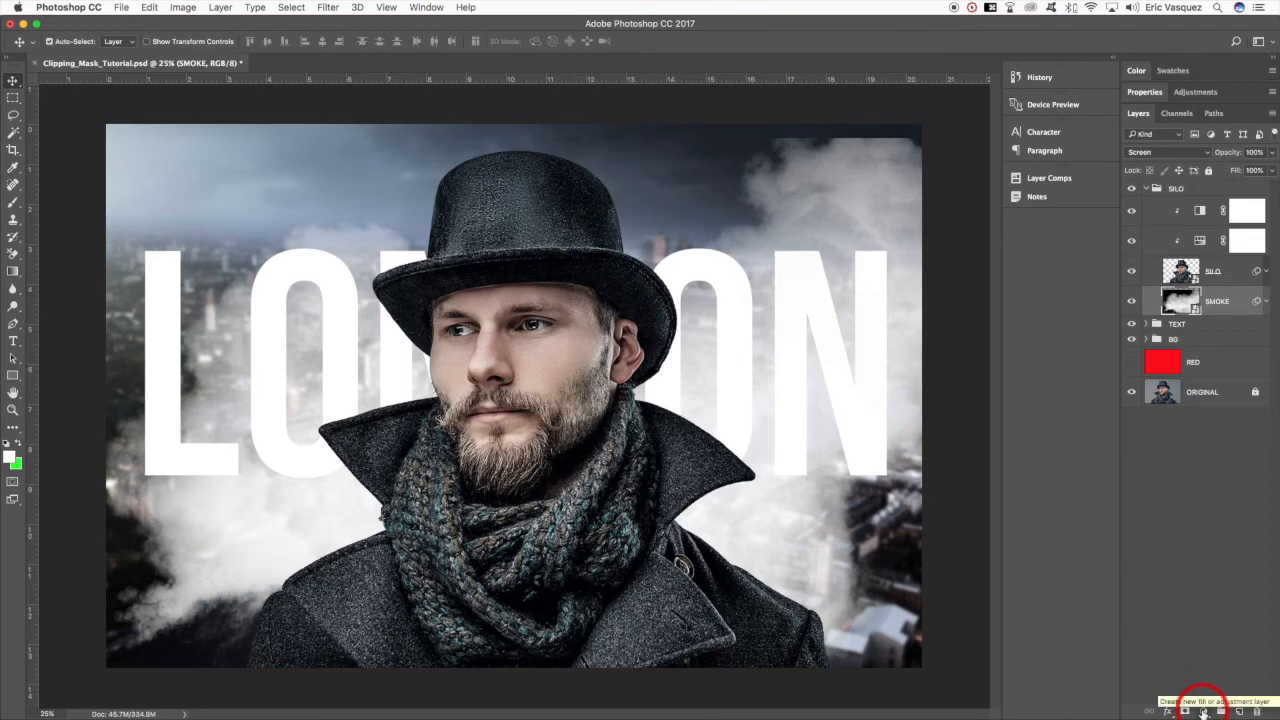
- Add a Levels adjustment clipped to the SMOKE layer and raise its black input level to darken the smoke
{"action": "left_click", "coordinate": [1204, 711]}
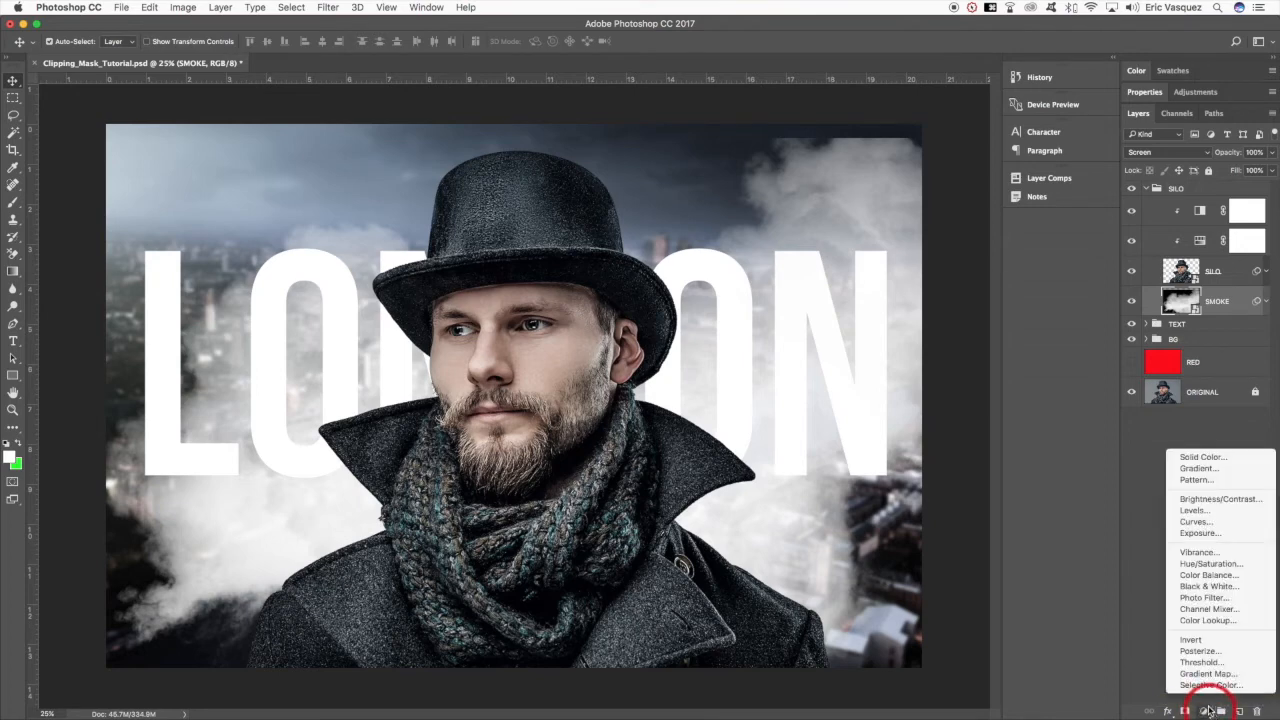
{"action": "left_click", "coordinate": [1200, 511], "text": "alt"}
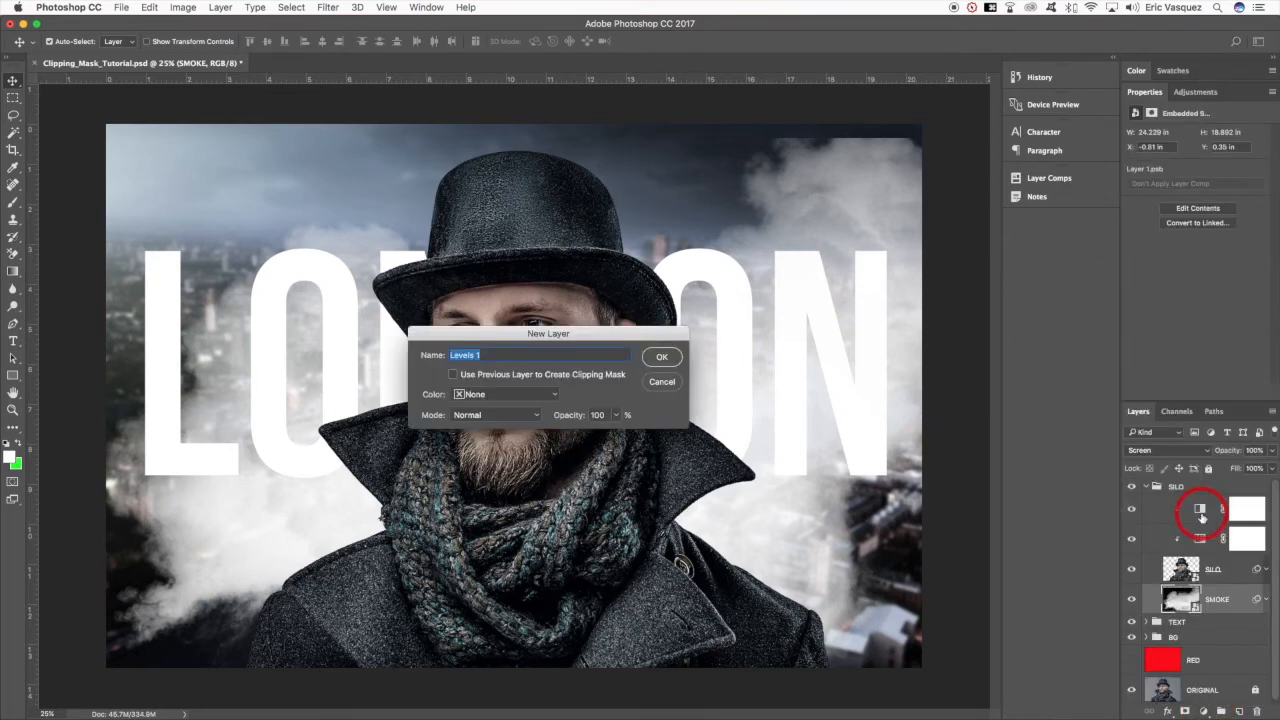
{"action": "left_click", "coordinate": [456, 375]}
{"action": "left_click", "coordinate": [664, 360]}
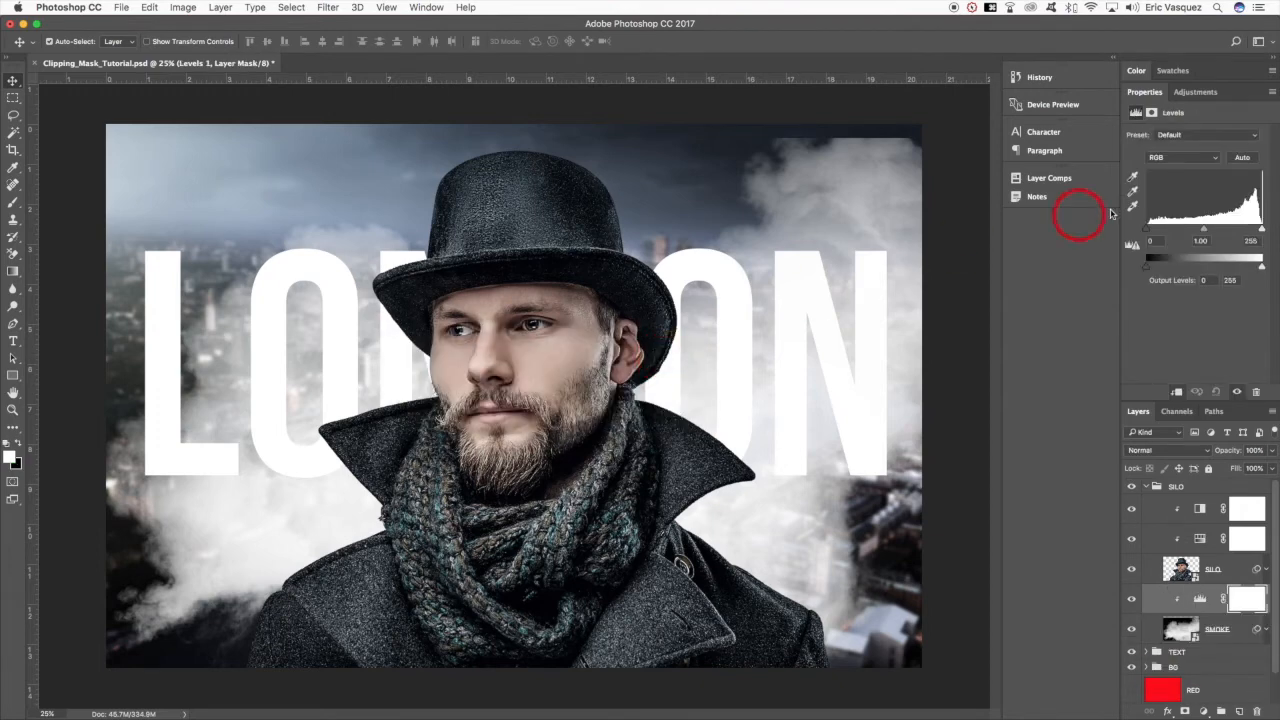
{"action": "left_click_drag", "start_coordinate": [1148, 233], "coordinate": [1192, 232]}
- Set the SMOKE layer's opacity to 70%
{"action": "left_click", "coordinate": [1222, 630]}
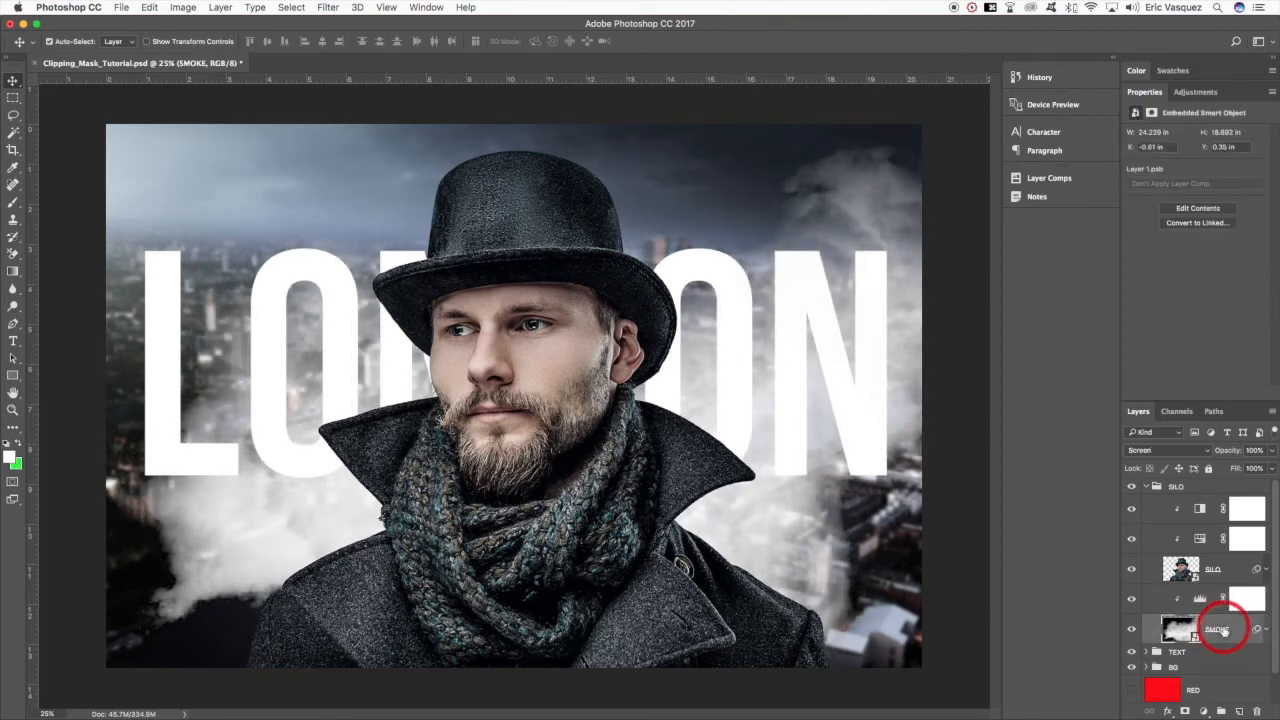
{"action": "key", "text": "v"}
{"action": "key", "text": "8"}
{"action": "key", "text": "7"}
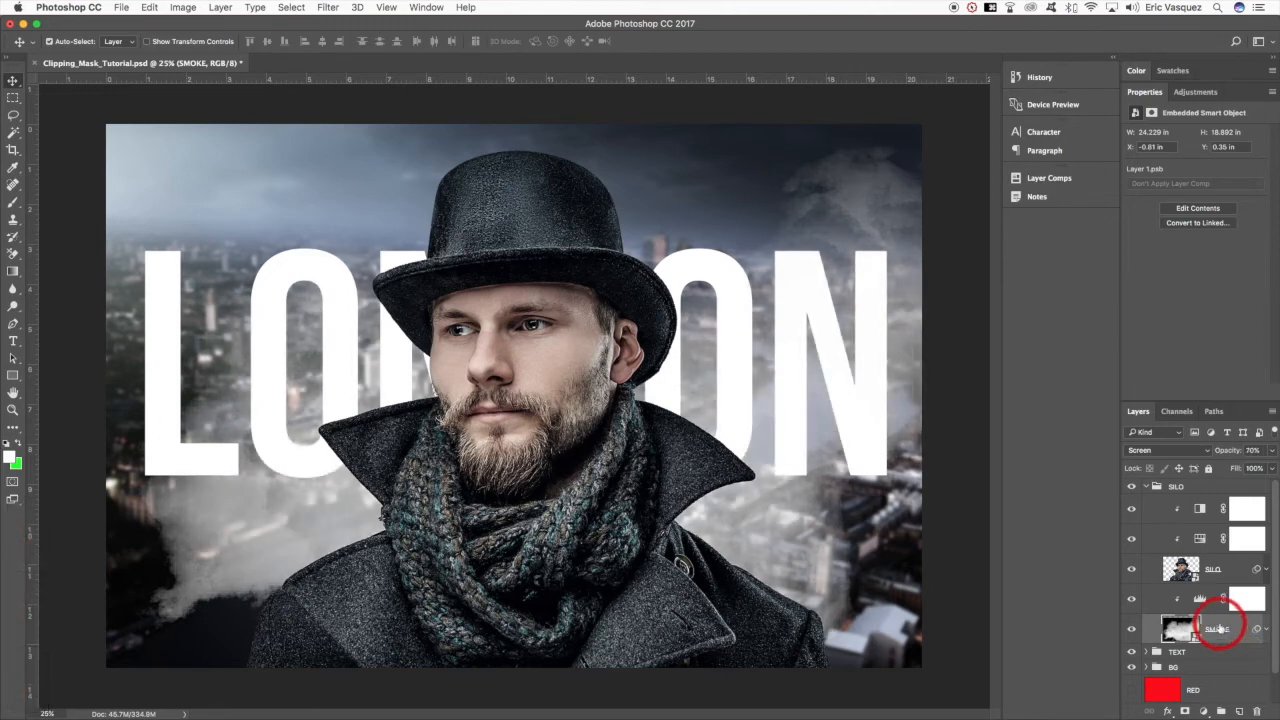
- Collapse the SILO group and add a Hue/Saturation adjustment layer clipped to the whole group
{"action": "left_click", "coordinate": [1146, 487]}
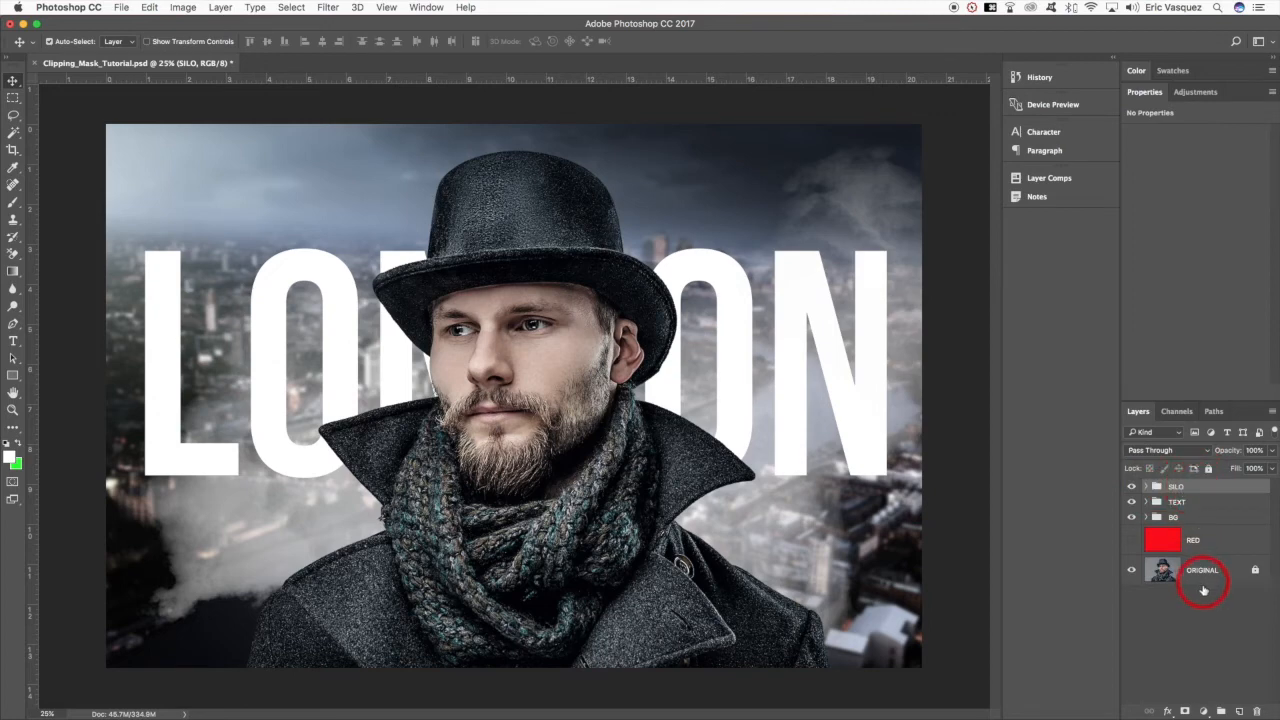
{"action": "left_click", "coordinate": [1204, 712]}
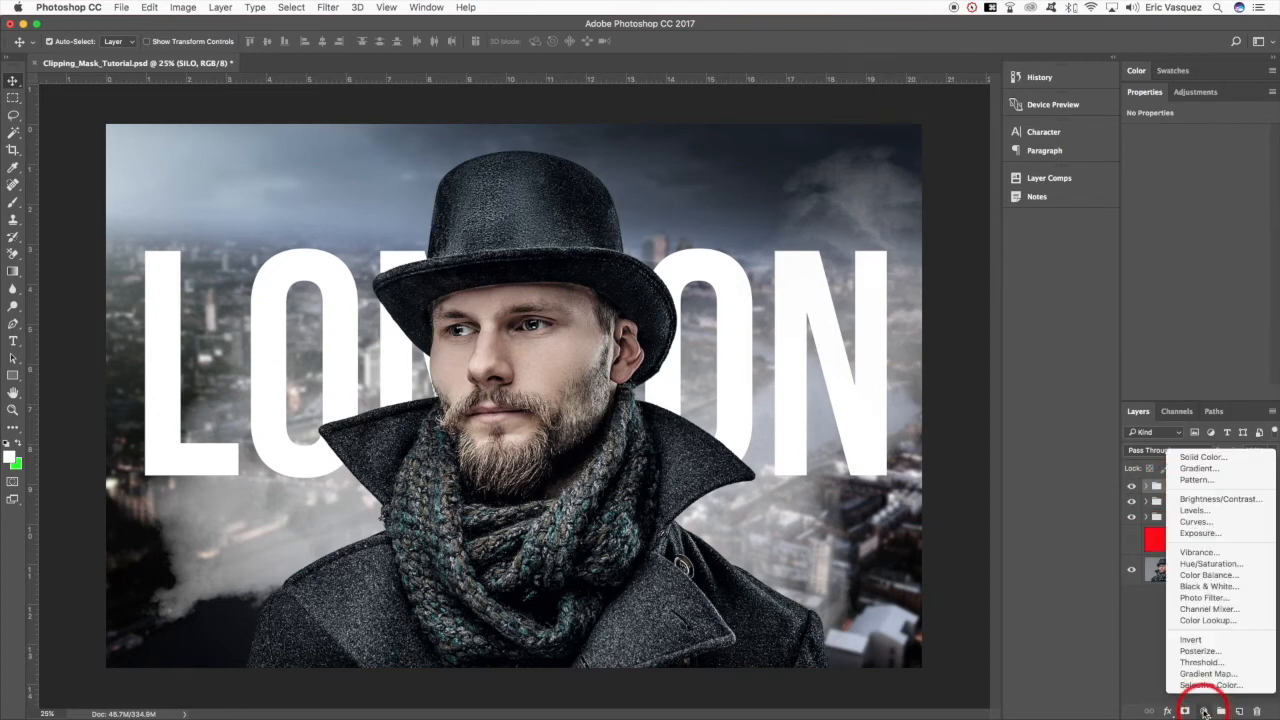
{"action": "left_click", "coordinate": [1200, 564], "text": "alt"}
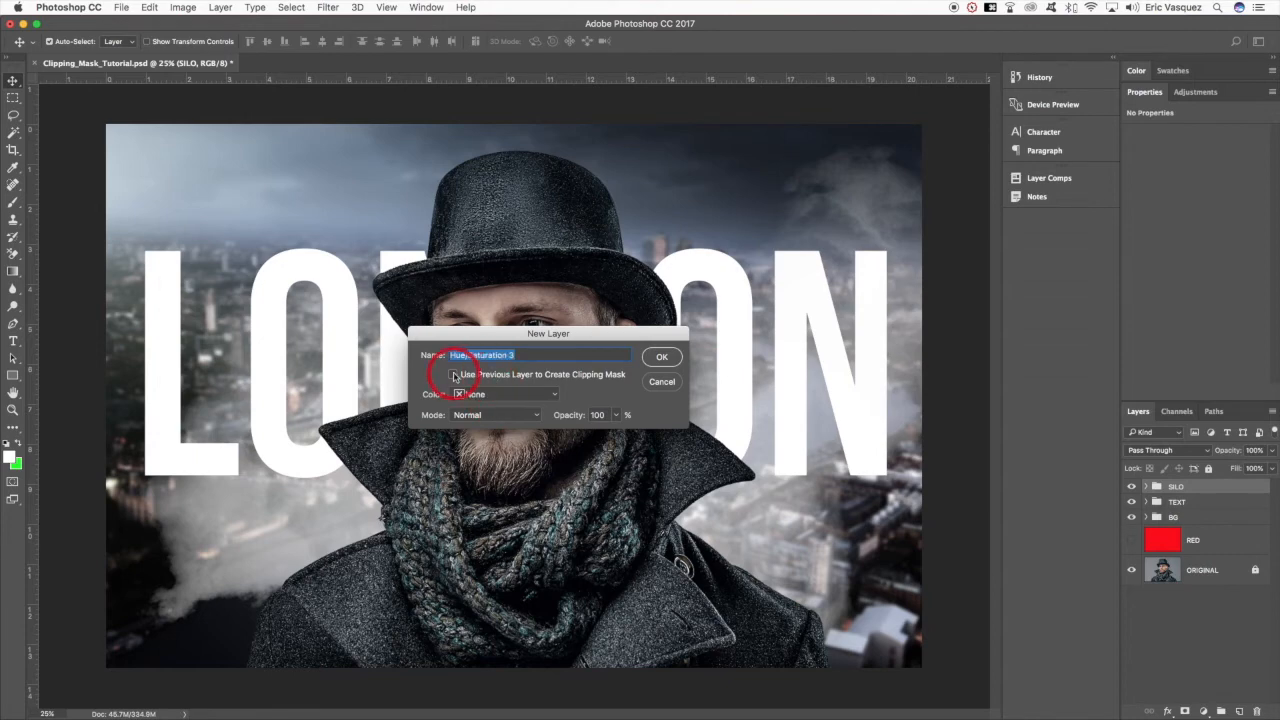
{"action": "left_click", "coordinate": [661, 357]}
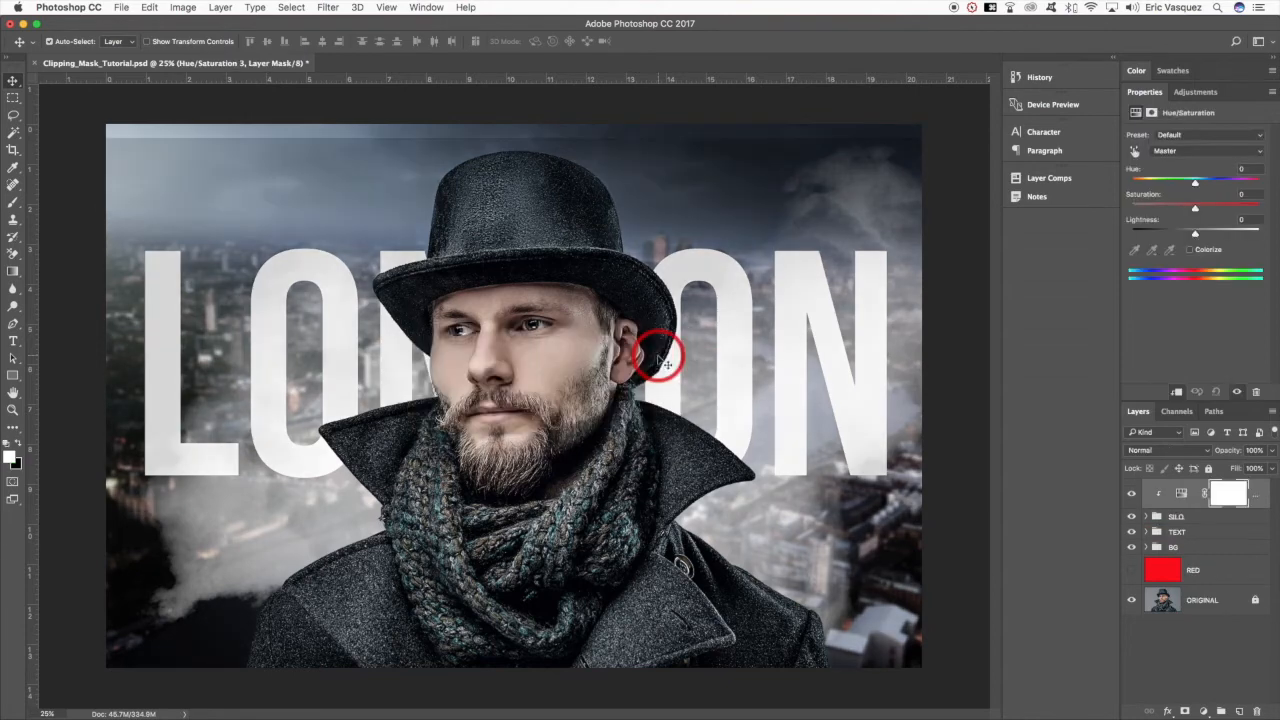
- Colorize the SILO group's clipped Hue/Saturation adjustment with a hue of 45 and a saturation of 58
{"action": "left_click", "coordinate": [1189, 251]}
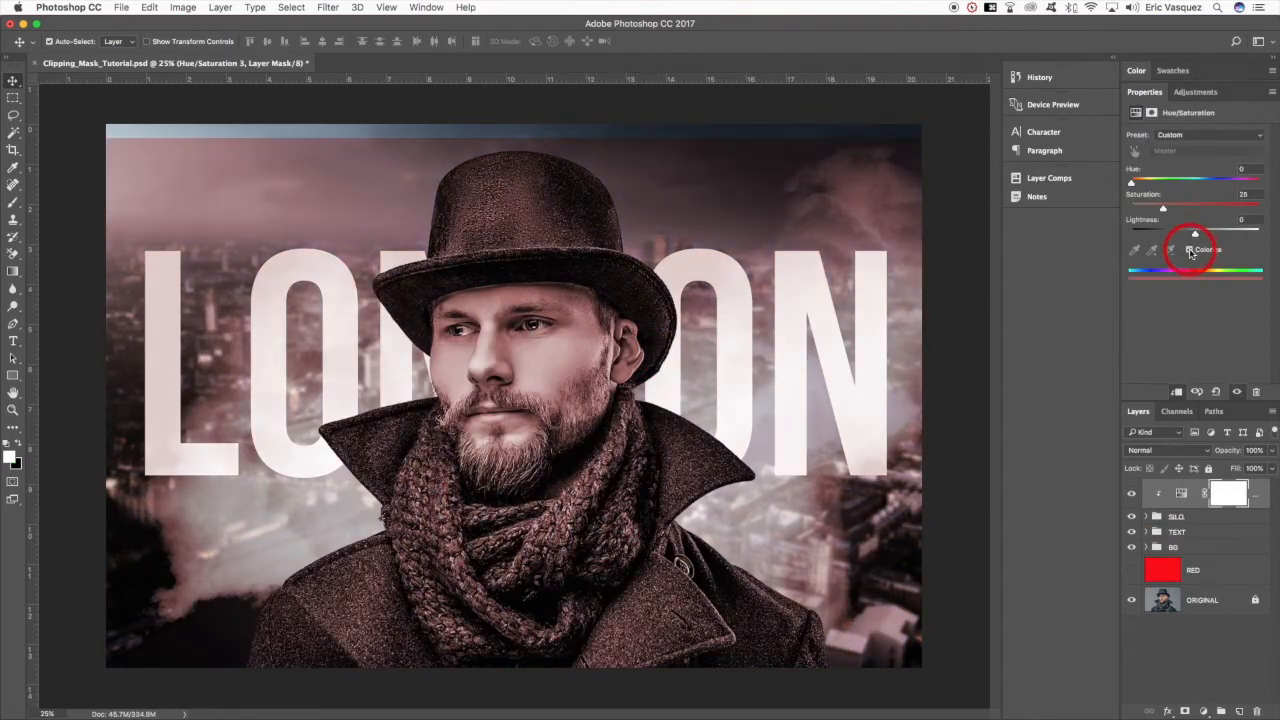
{"action": "left_click", "coordinate": [1156, 517]}
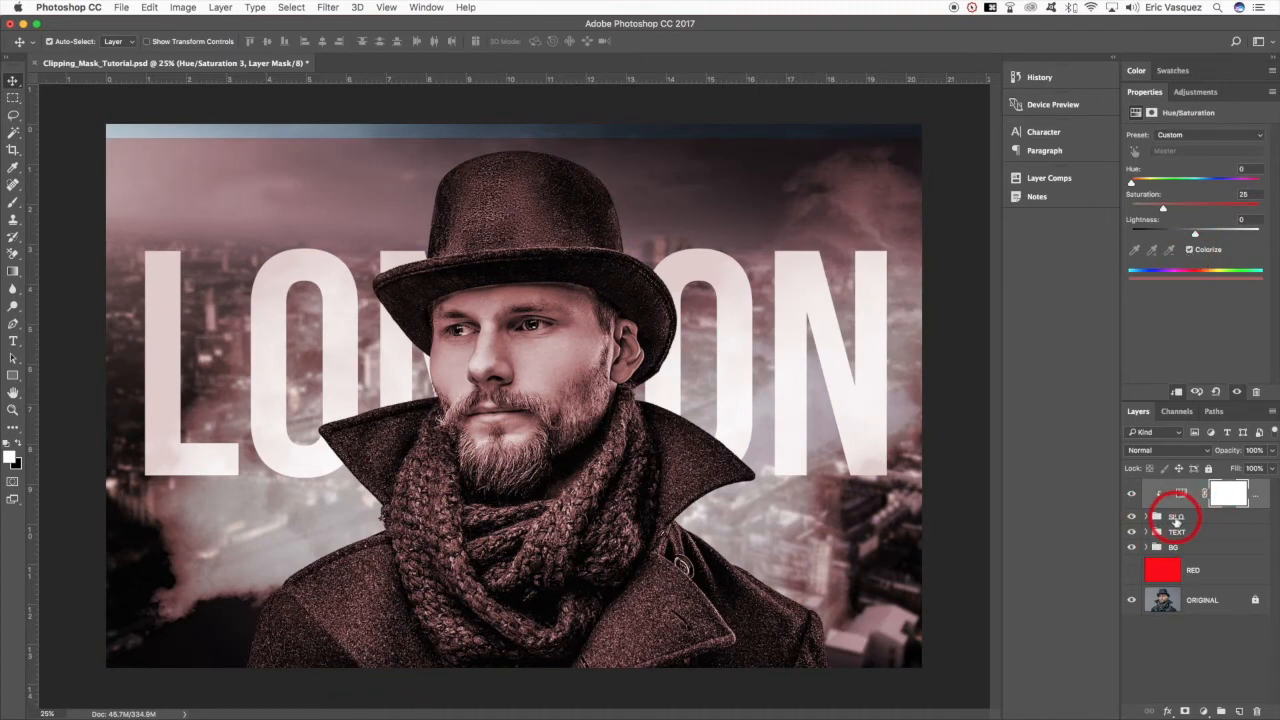
{"action": "left_click_drag", "start_coordinate": [1164, 210], "coordinate": [1206, 210]}
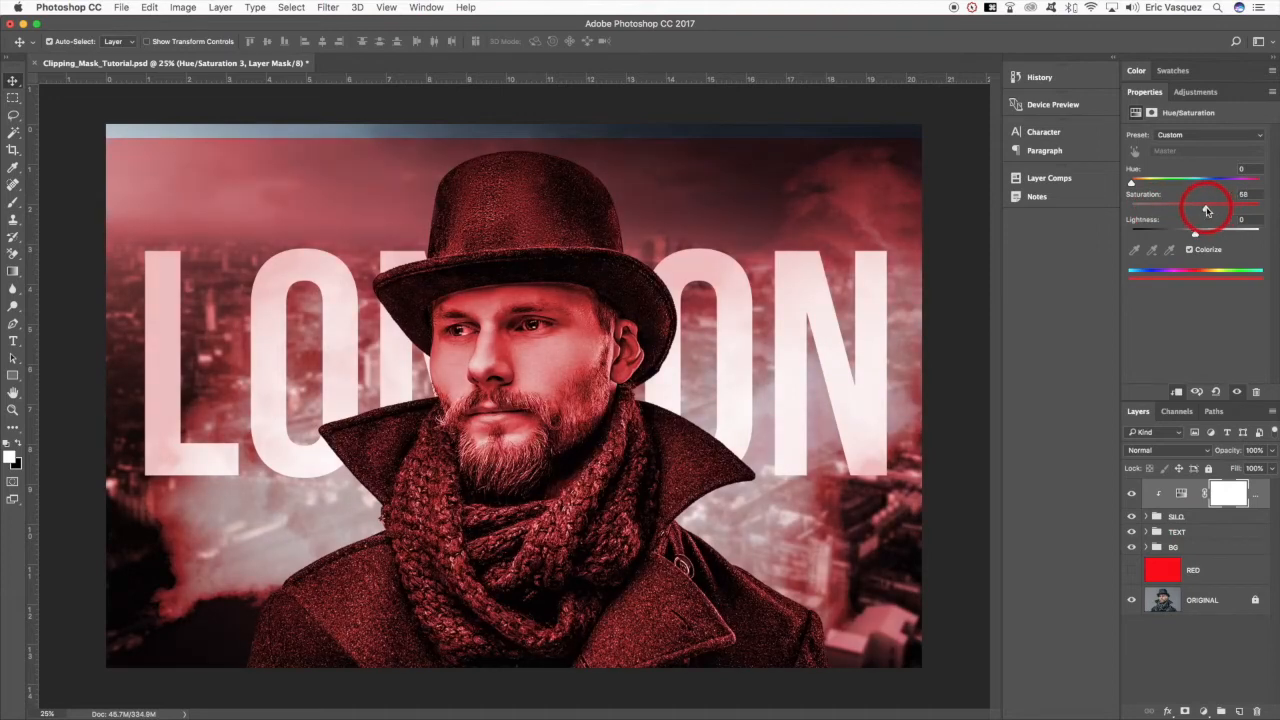
{"action": "left_click", "coordinate": [1146, 183]}
{"action": "left_click_drag", "start_coordinate": [1144, 184], "coordinate": [1149, 185]}
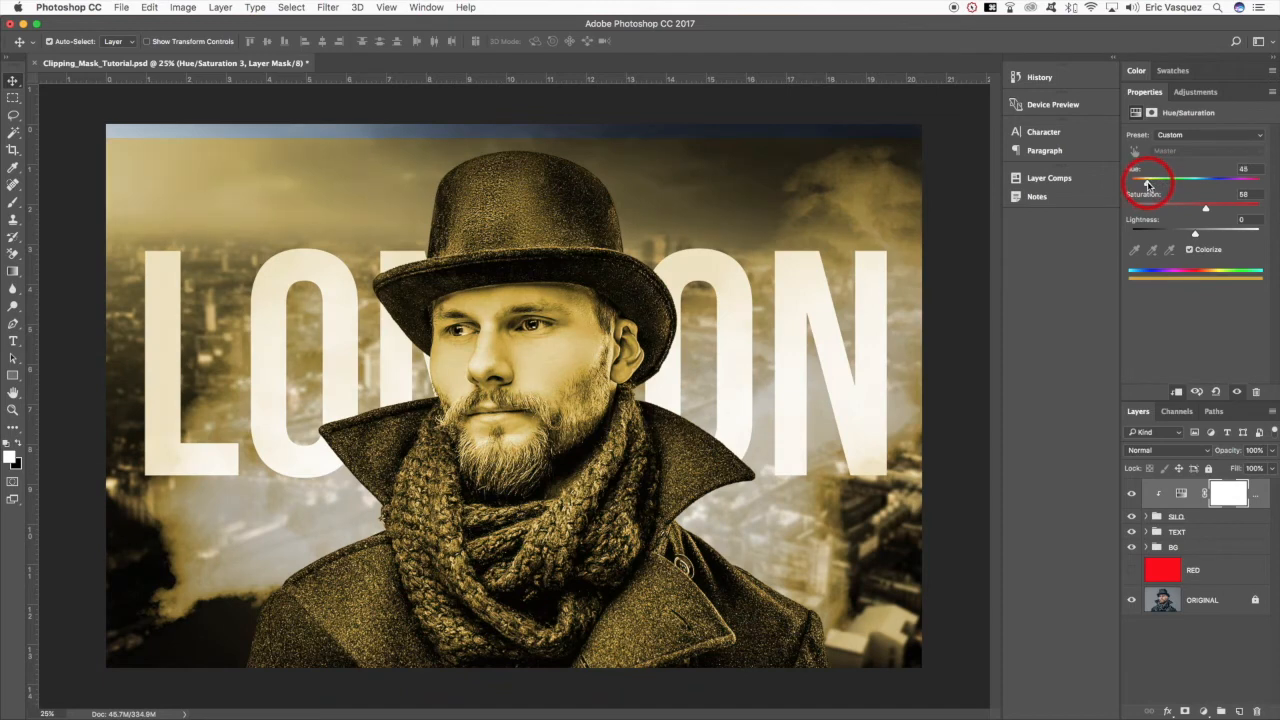
- Toggle the SMOKE layer off and on in the SILO group and move it with its clipped Levels adjustment directly below the group
{"action": "left_click", "coordinate": [1147, 516]}
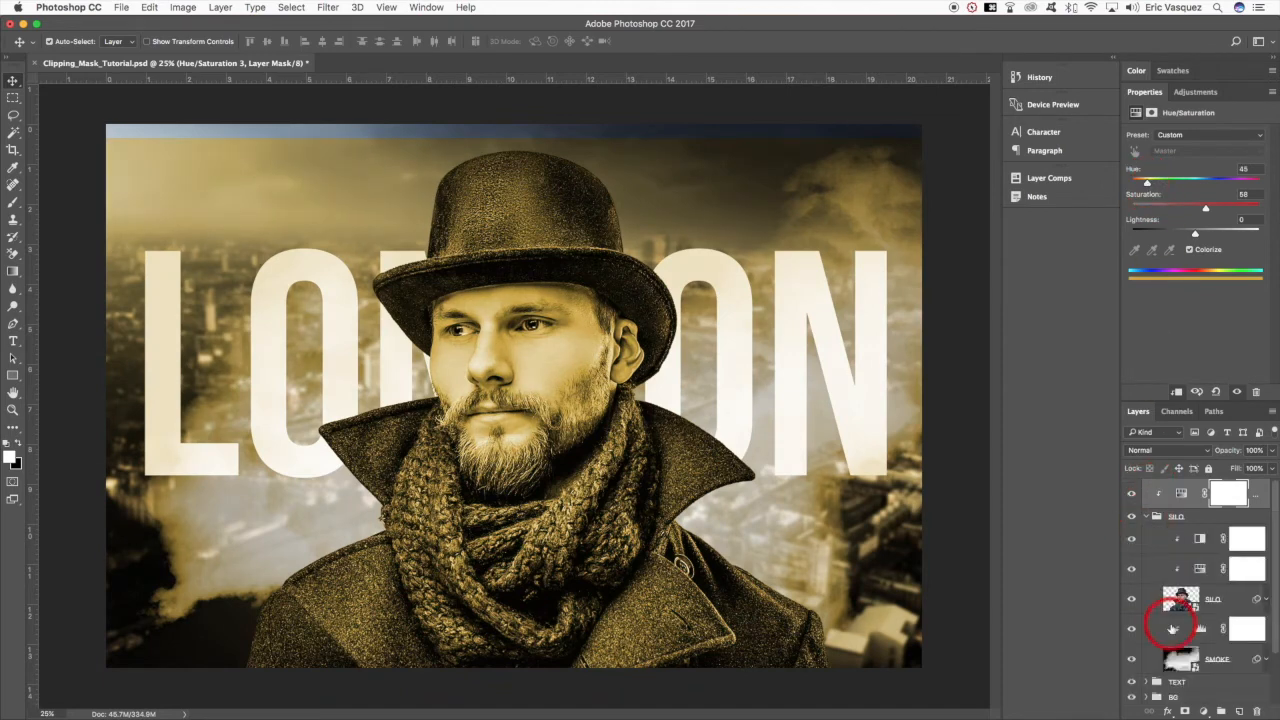
{"action": "left_click", "coordinate": [1178, 659]}
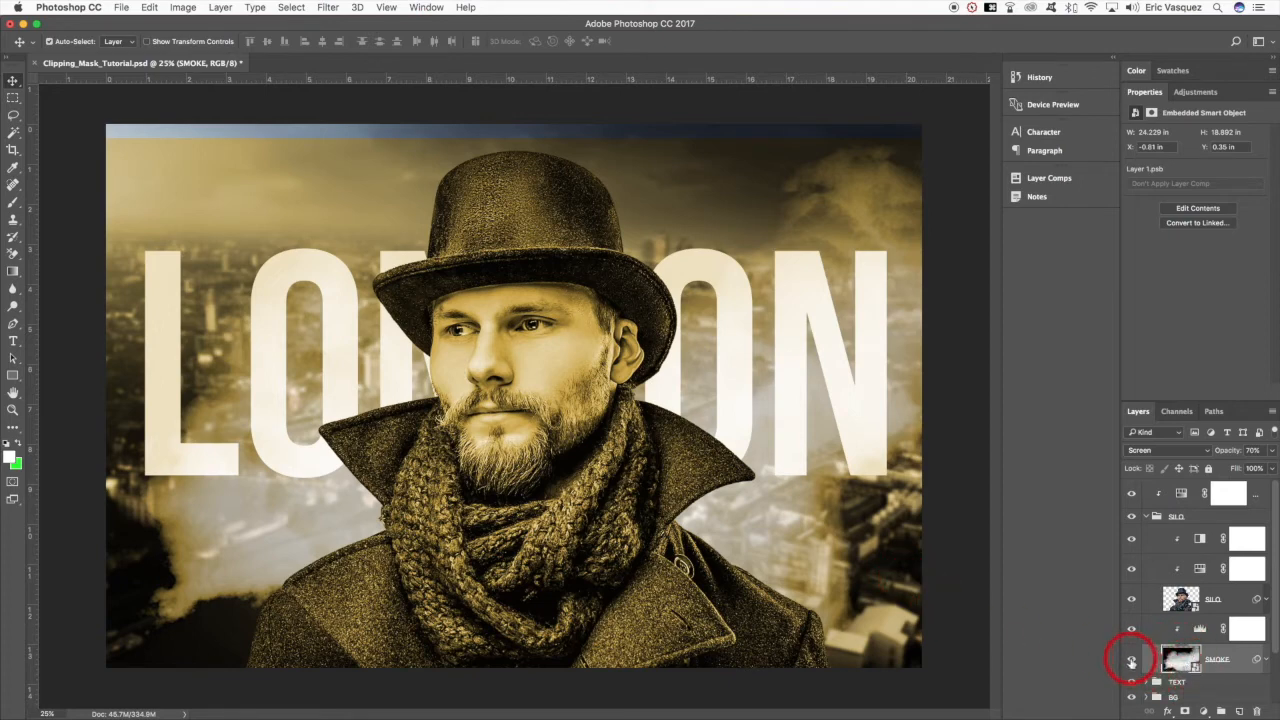
{"action": "left_click", "coordinate": [1133, 662]}
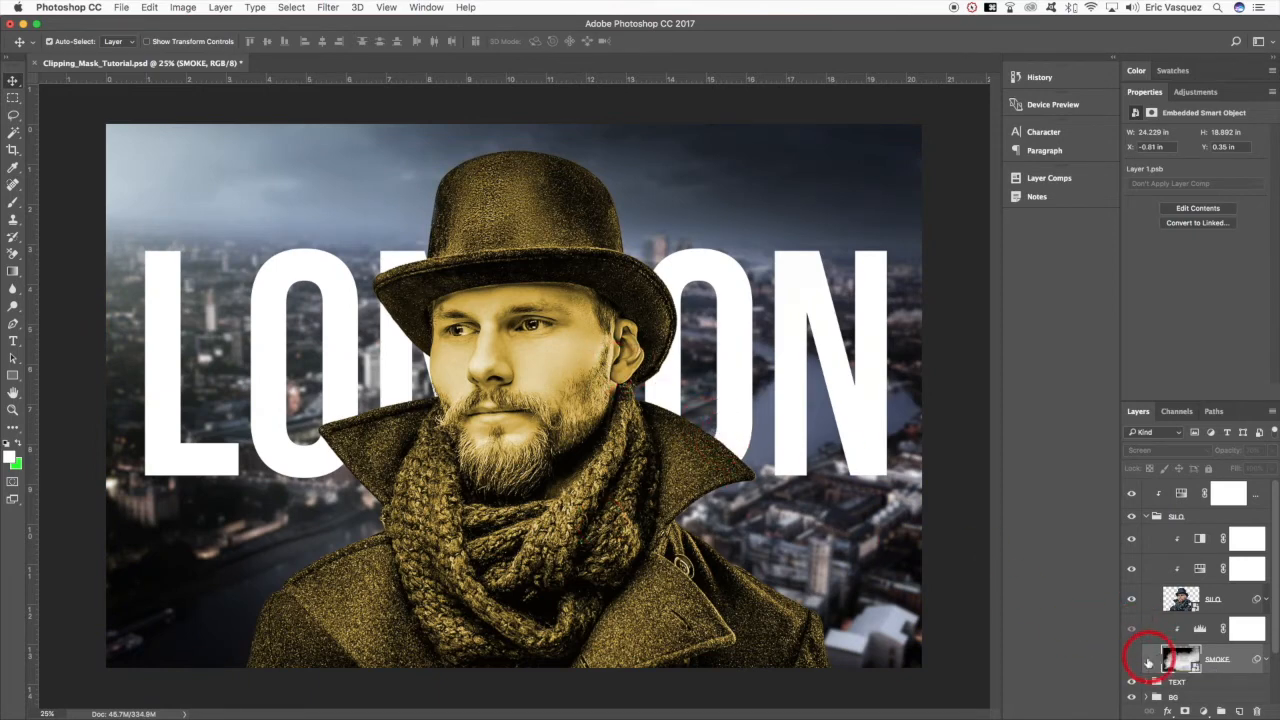
{"action": "left_click", "coordinate": [1133, 661]}
{"action": "left_click", "coordinate": [1130, 628]}
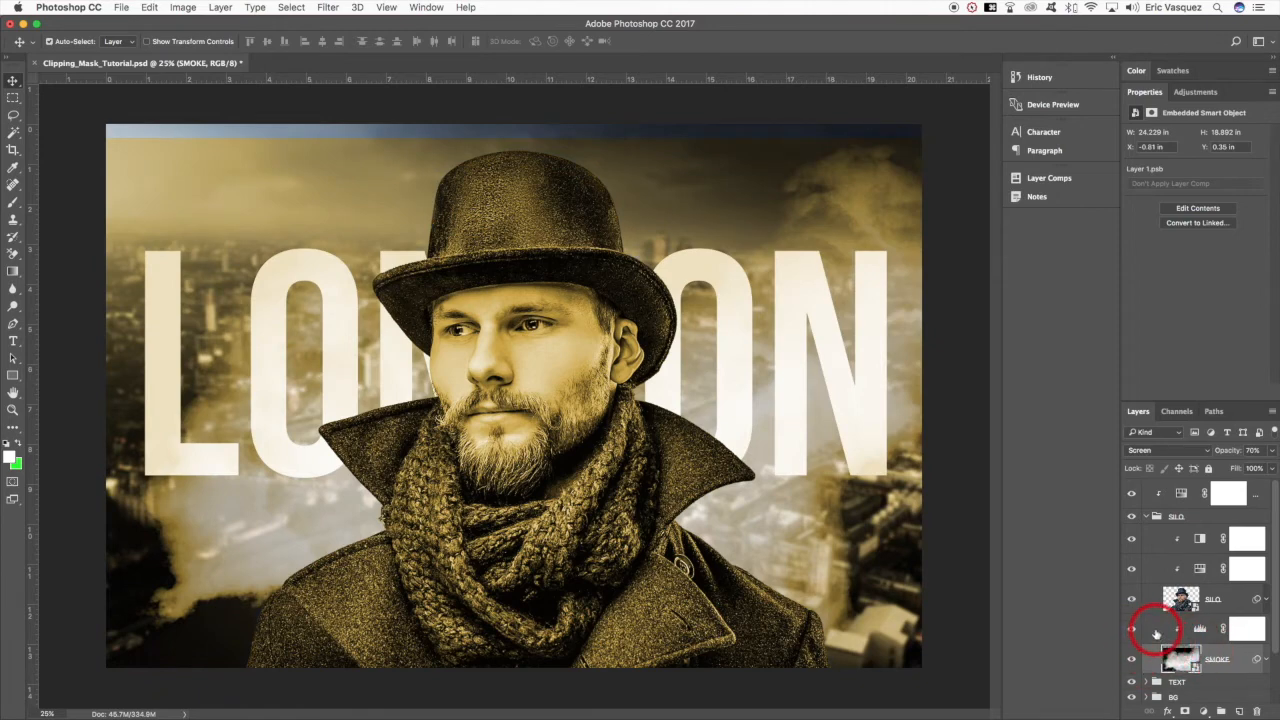
{"action": "left_click", "coordinate": [1156, 634]}
{"action": "key", "text": "super+alt+g"}
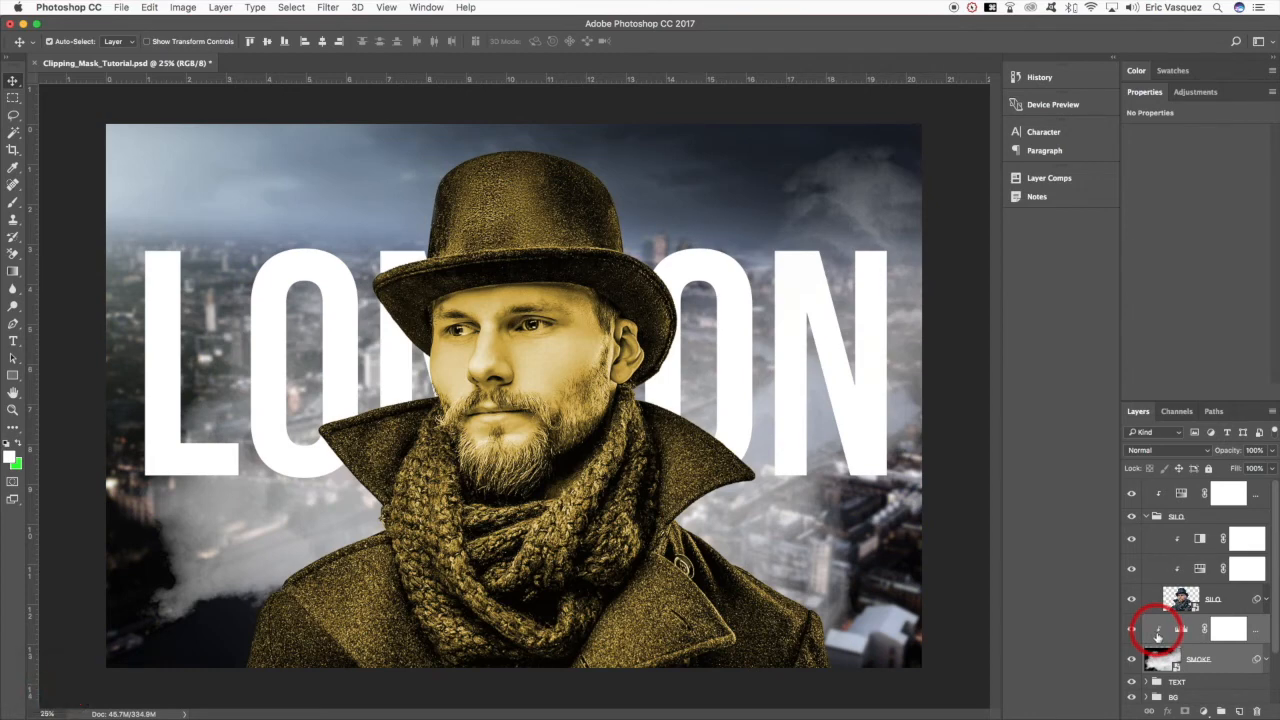
- Invert the tones of the SMOKE layer
{"action": "left_click", "coordinate": [1178, 666]}
{"action": "key", "text": "super+i"}
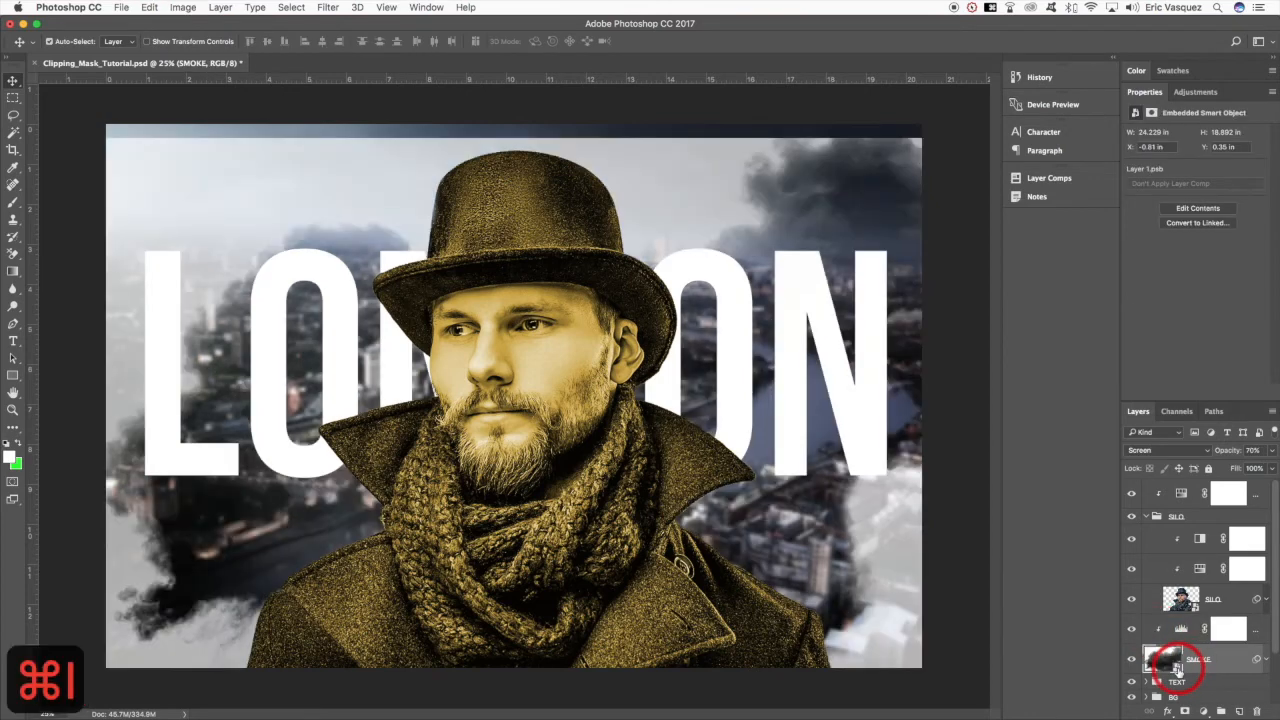
{"action": "key", "text": "v"}
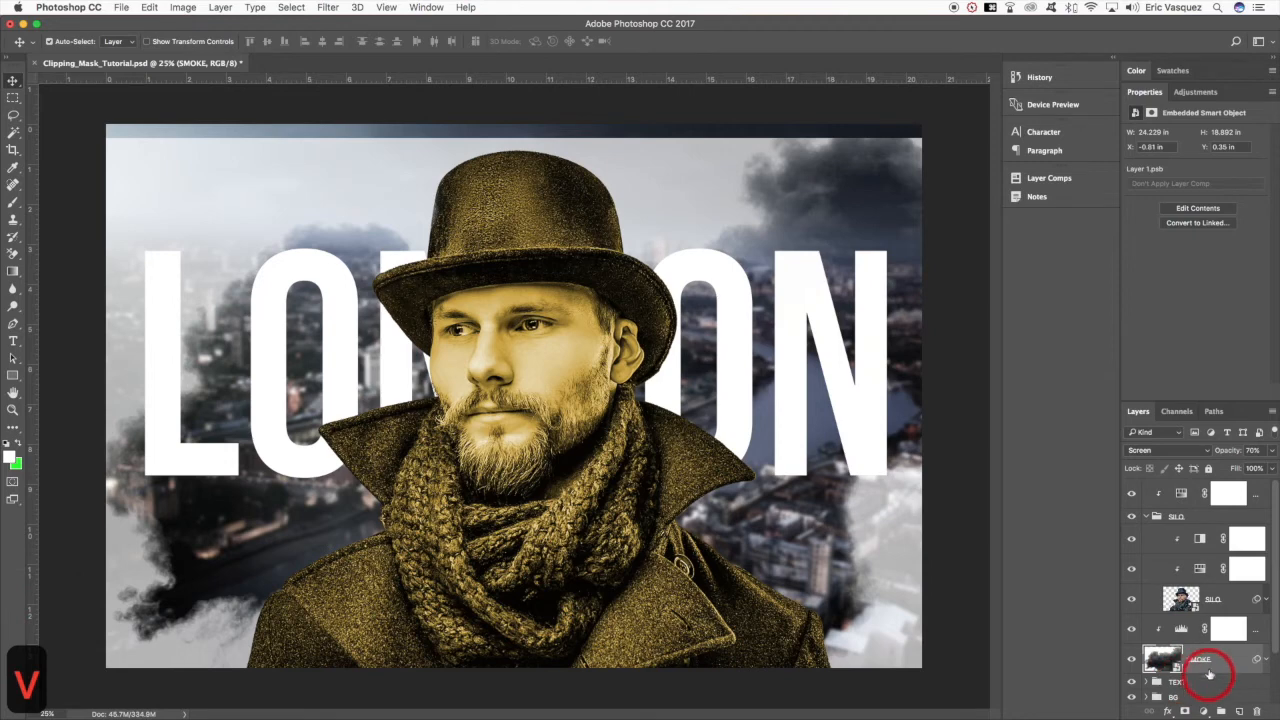
- Set the SMOKE layer's blend mode to Multiply and its opacity to 100%
{"action": "left_click", "coordinate": [1140, 450]}
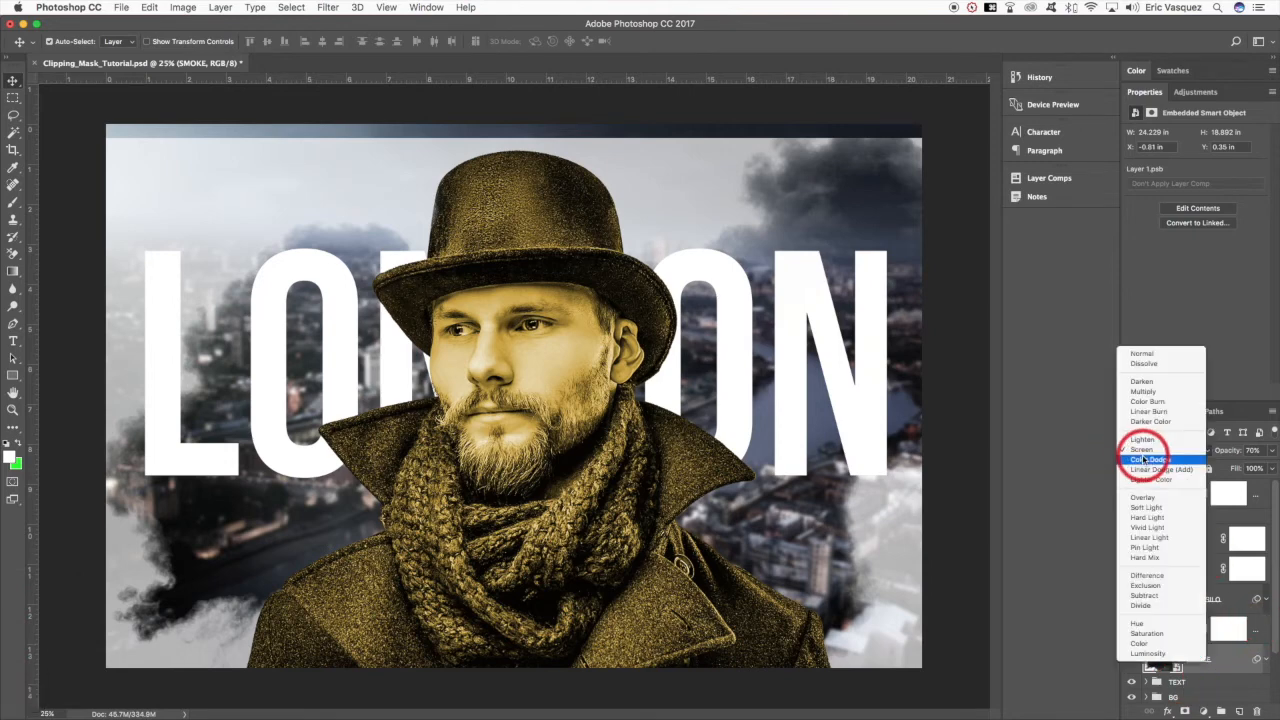
{"action": "left_click", "coordinate": [1146, 390]}
{"action": "left_click", "coordinate": [1176, 576]}
{"action": "key", "text": "0"}
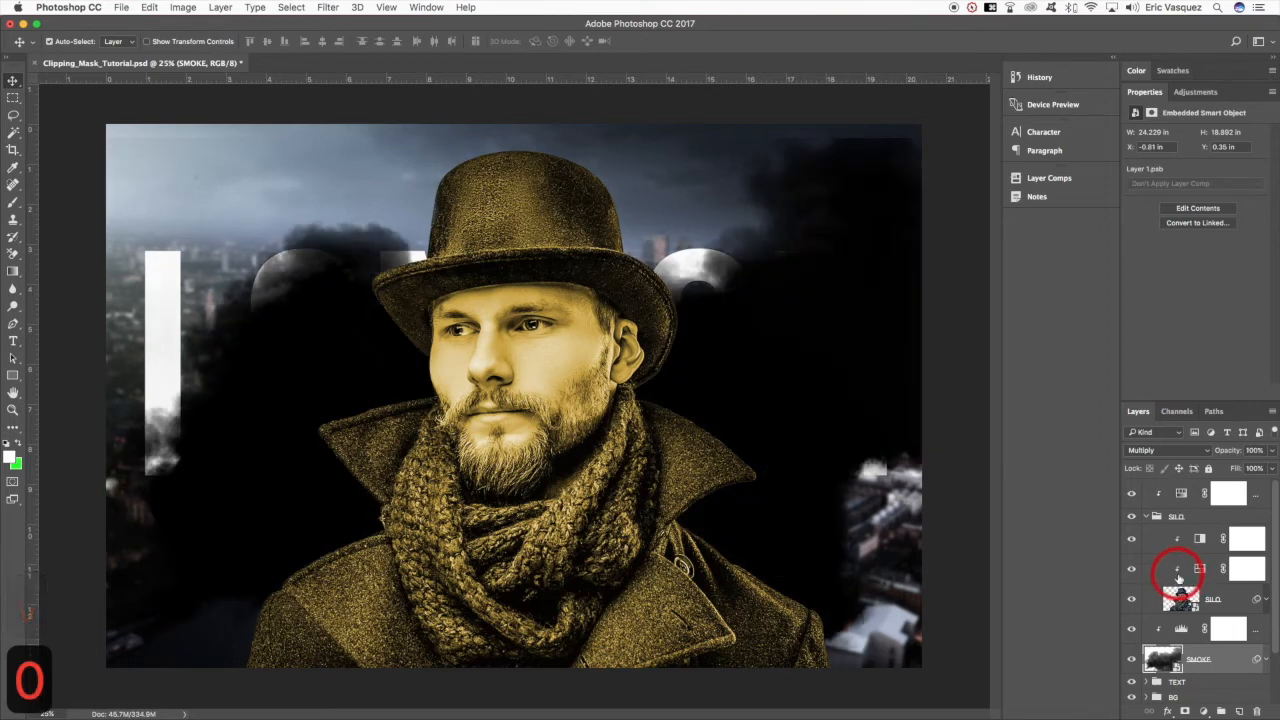
- Move the SMOKE layer together with its clipped Levels adjustment below the TEXT group
{"action": "left_click", "coordinate": [1260, 634], "text": "shift"}
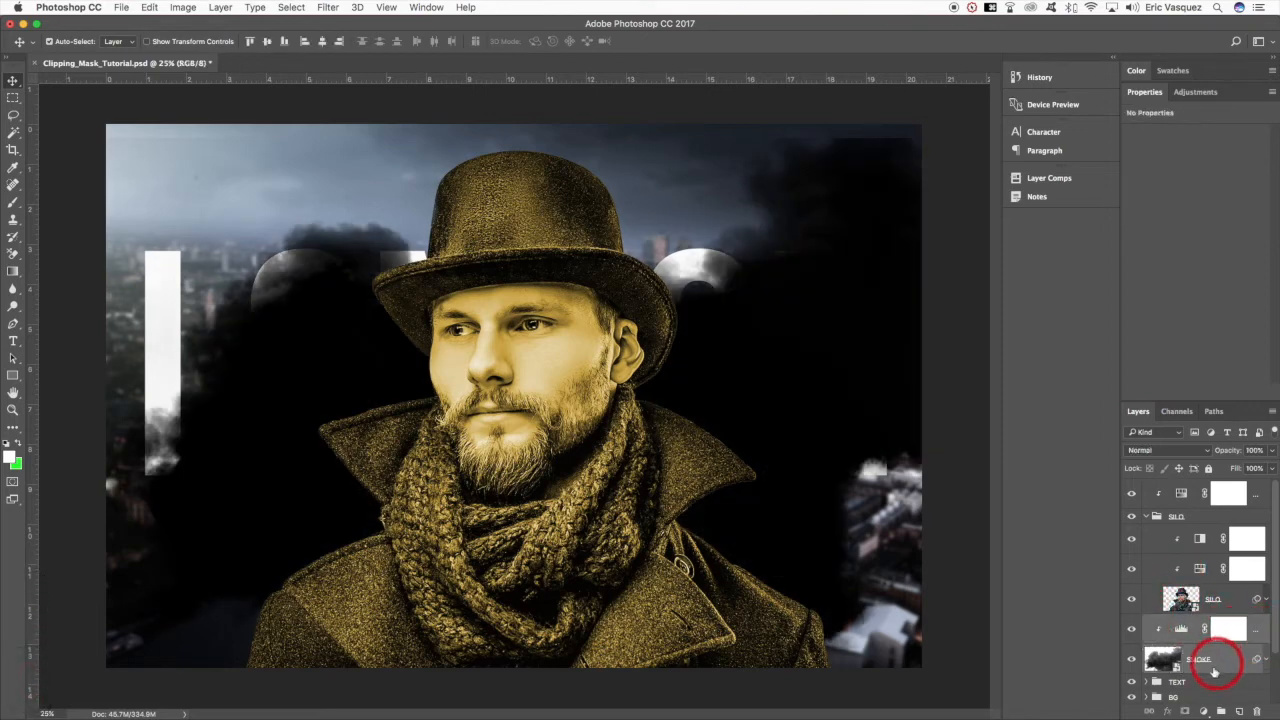
{"action": "key", "text": "super+["}
{"action": "key", "text": "v"}
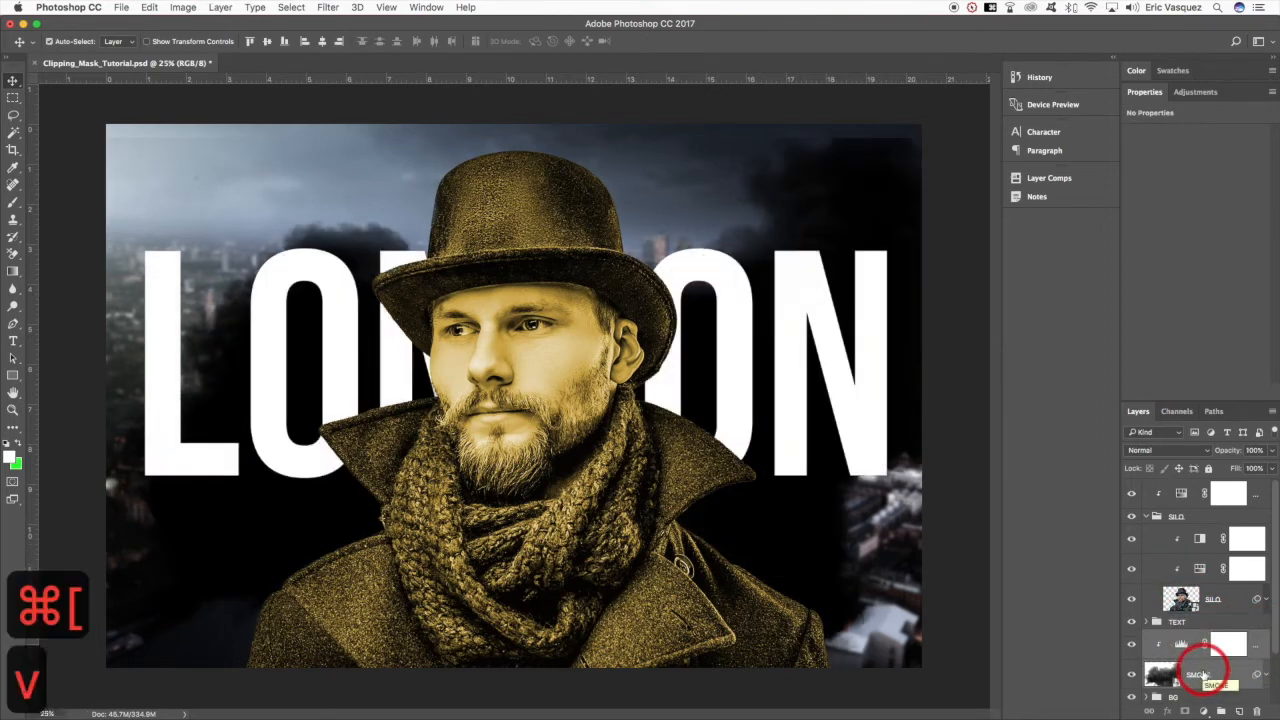
- Transform the SMOKE layer by shifting it down over the lower part of the cityscape, to about Y 7.94 in
{"action": "left_click", "coordinate": [1197, 674]}
{"action": "key", "text": "super+t"}
{"action": "left_click_drag", "start_coordinate": [871, 271], "coordinate": [880, 541]}
{"action": "key", "text": "Return"}
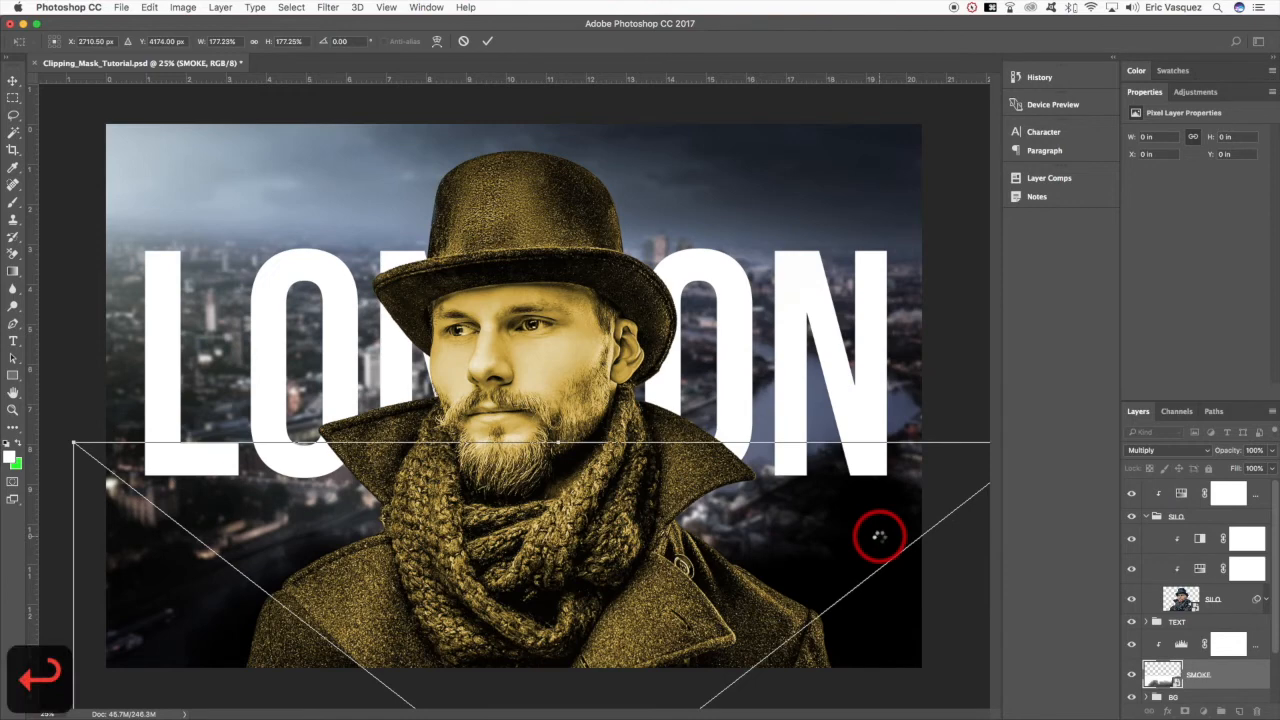
- Invert the SMOKE layer again and set its blend mode to Screen
{"action": "key", "text": "super+i"}
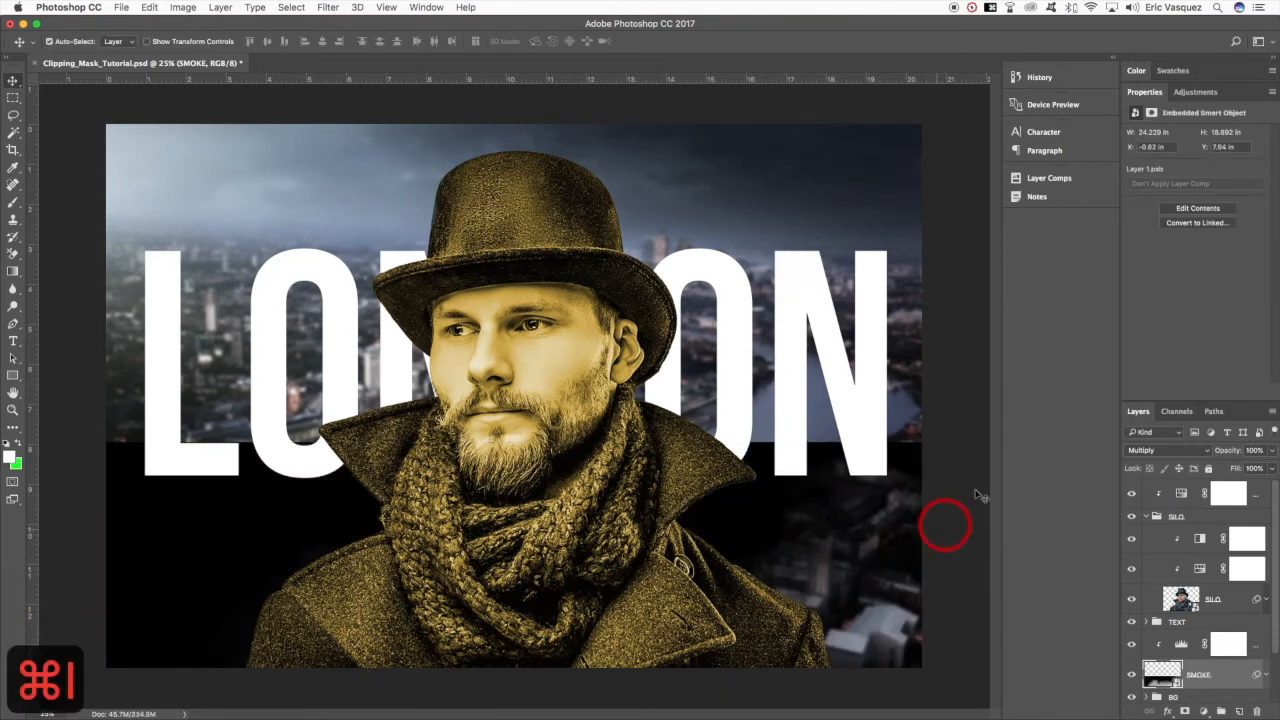
{"action": "left_click", "coordinate": [1143, 452]}
{"action": "left_click", "coordinate": [1143, 508]}
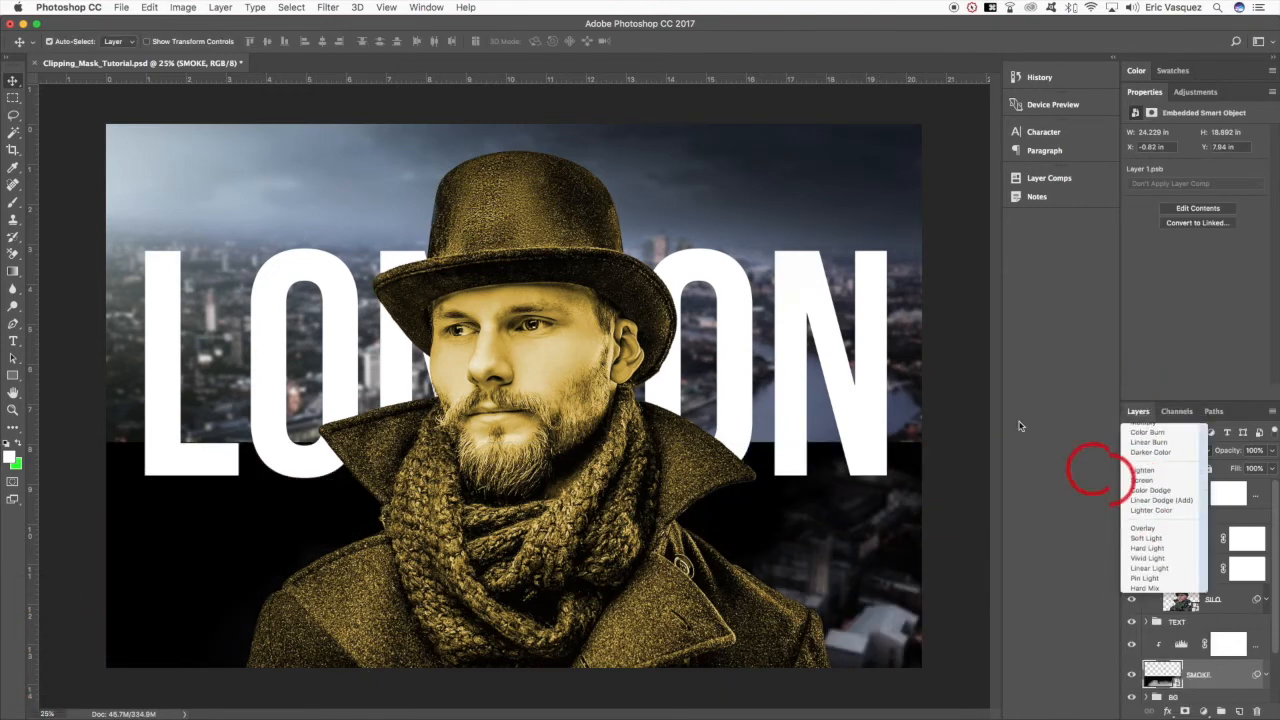
- Shift the SMOKE layer up to about Y 5.99 in so the smoke drifts behind the man's shoulders
{"action": "key", "text": "v"}
{"action": "key", "text": "super+t"}
{"action": "left_click_drag", "start_coordinate": [843, 614], "coordinate": [881, 562]}
{"action": "key", "text": "Return"}
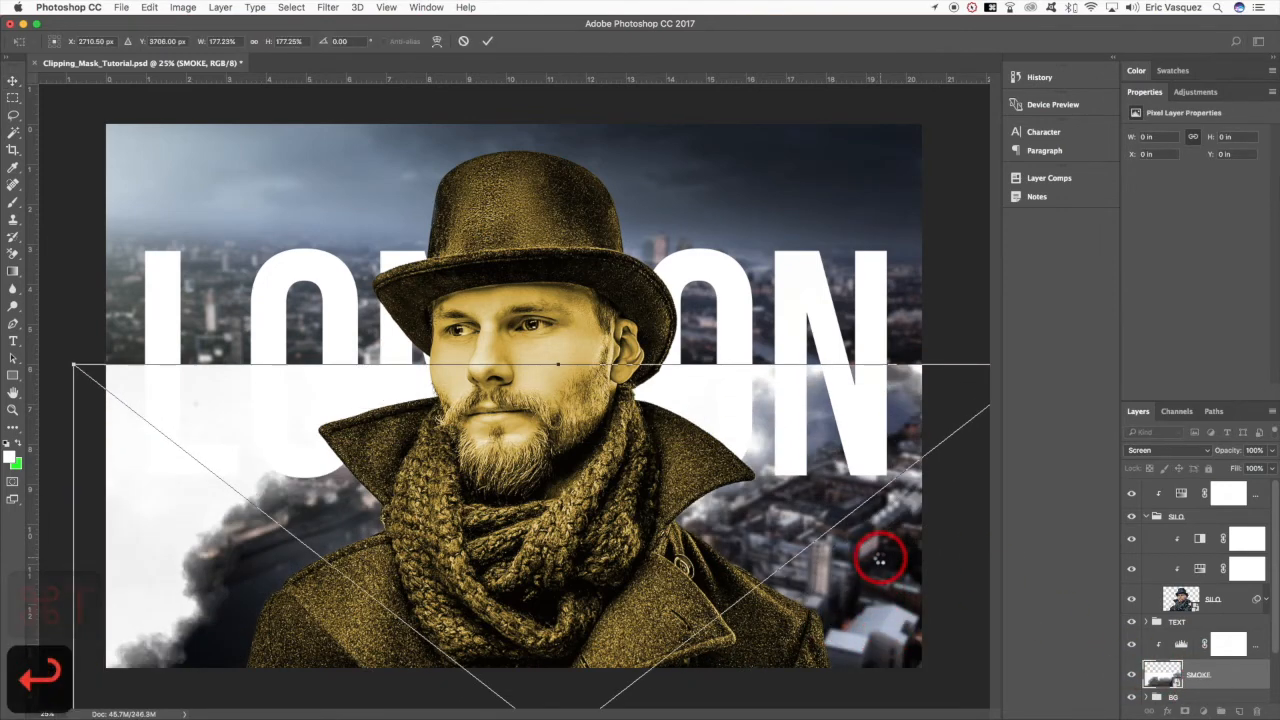
{"action": "key", "text": "v"}
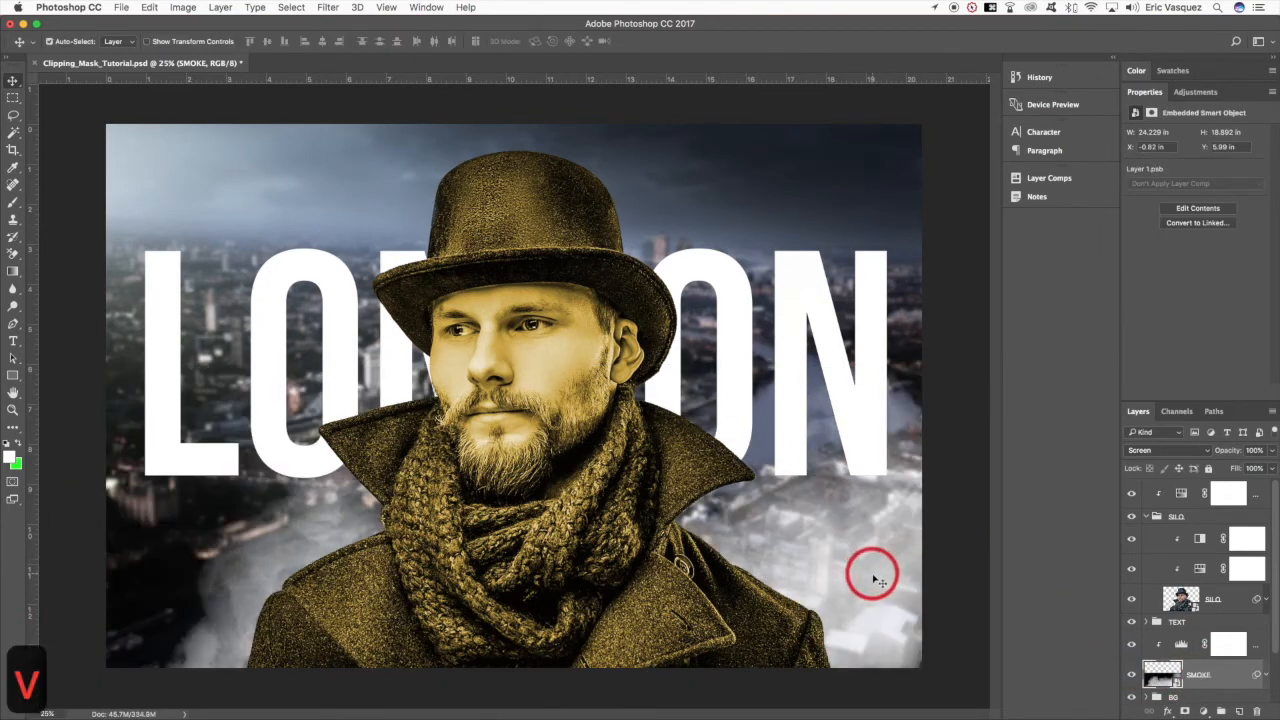
- Select the Hue/Saturation adjustment clipped to the SILO group and leave the group expanded
{"action": "left_click", "coordinate": [1147, 516]}
{"action": "left_click", "coordinate": [1139, 497]}
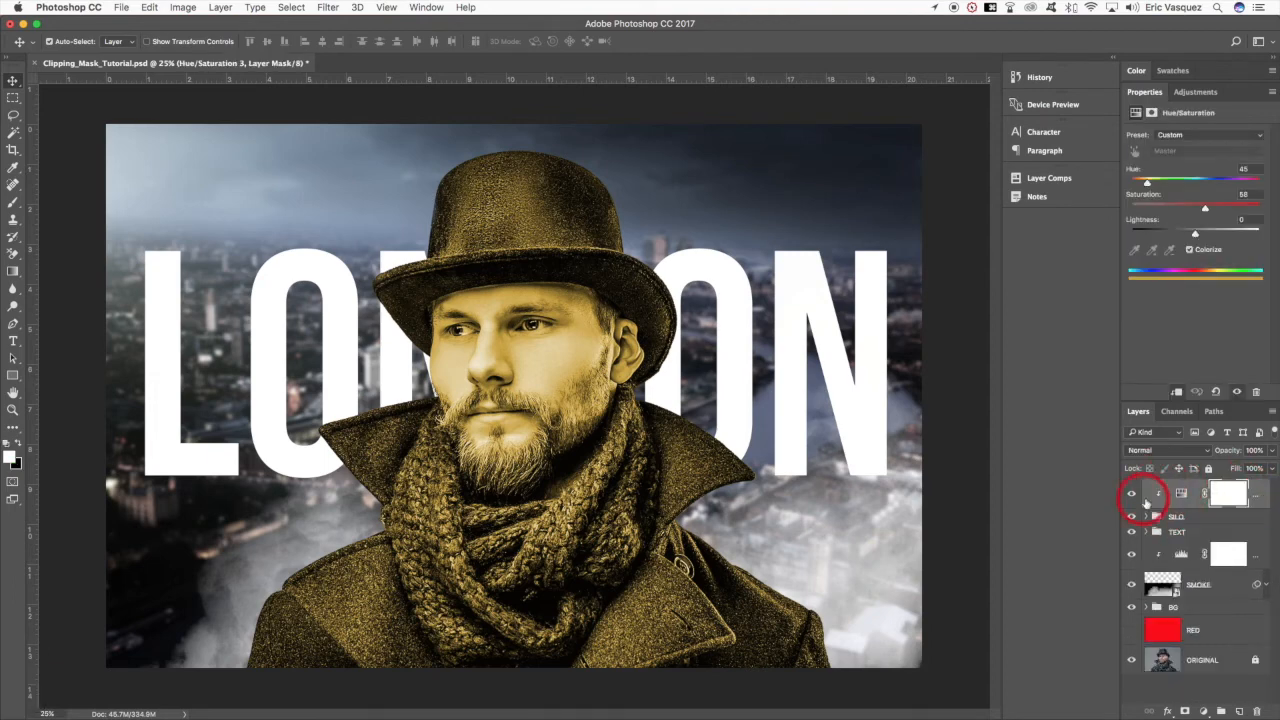
{"action": "left_click", "coordinate": [1181, 495]}
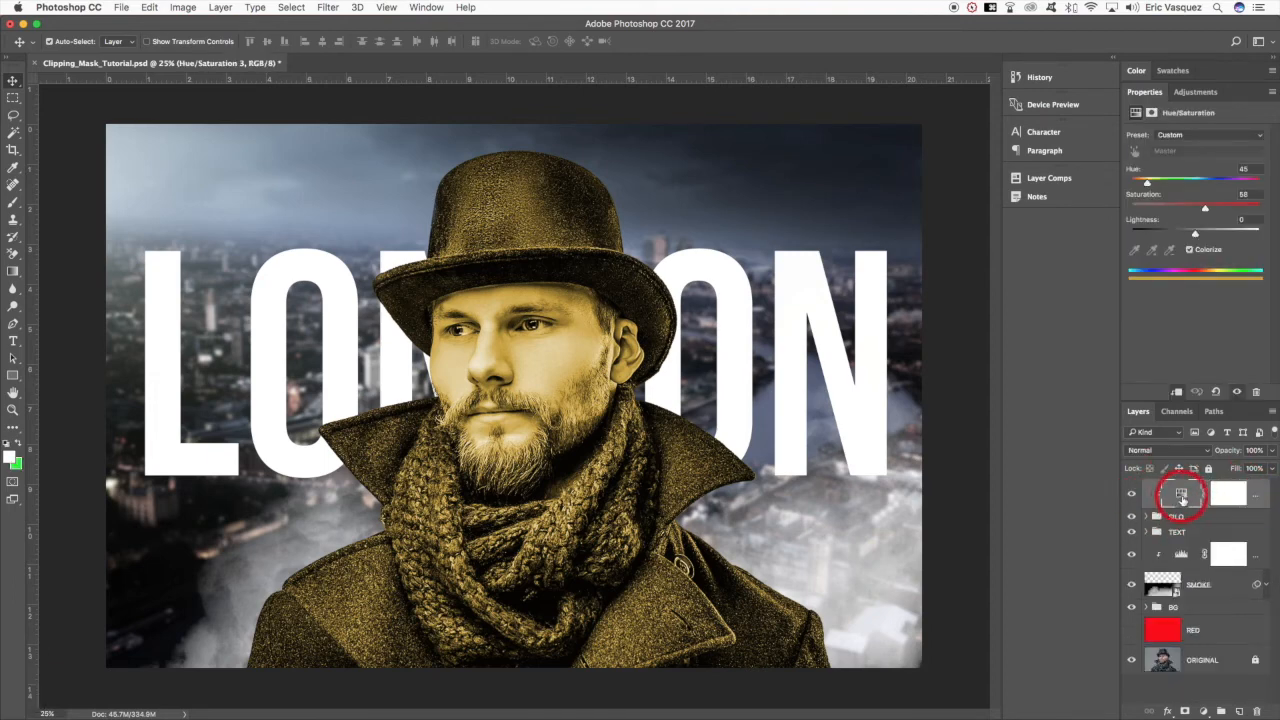
{"action": "left_click", "coordinate": [1147, 516]}
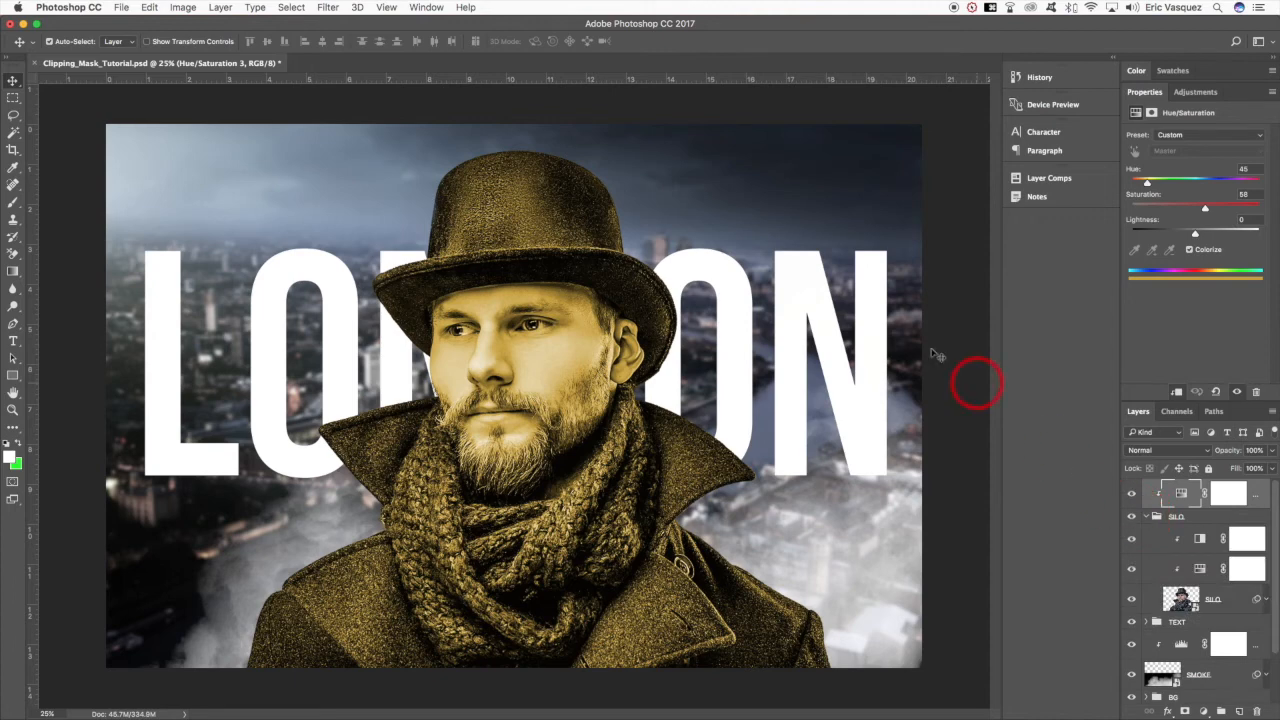
- Open Depositphotos_64636695_original.jpg from the Tutorial_Assets folder and duplicate its Background layer
{"action": "key", "text": "super+o"}
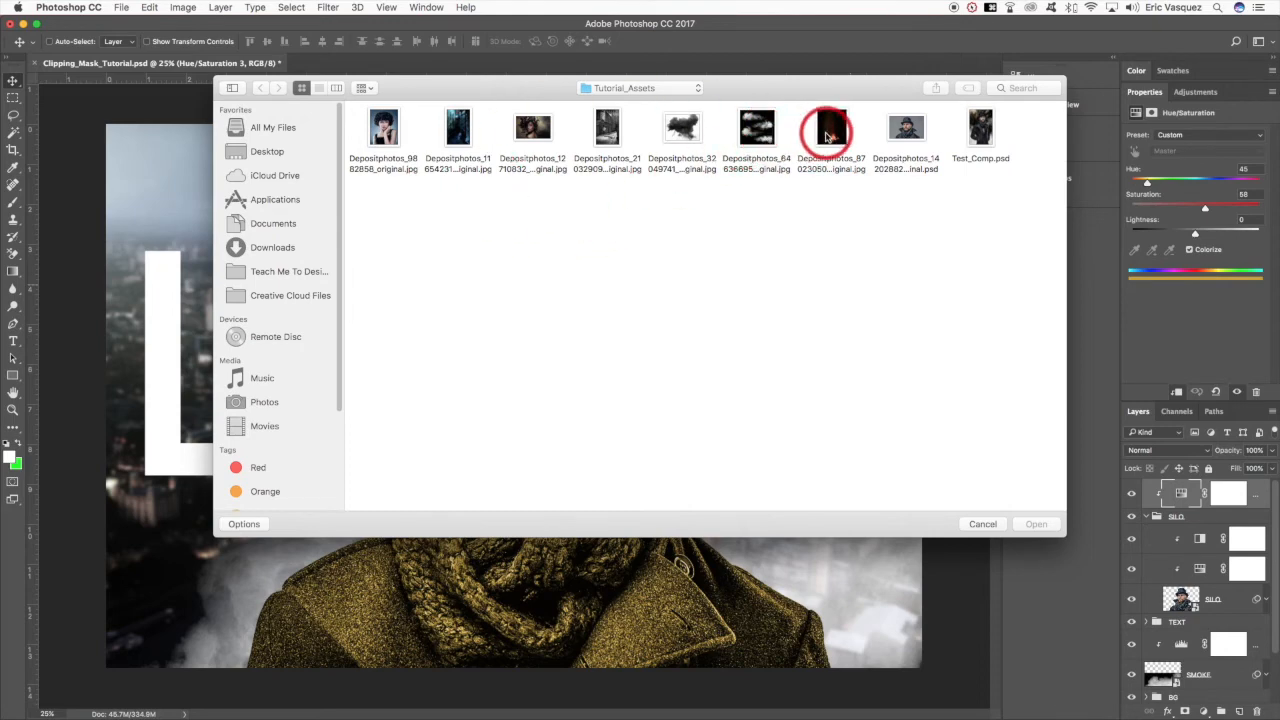
{"action": "left_click", "coordinate": [768, 137]}
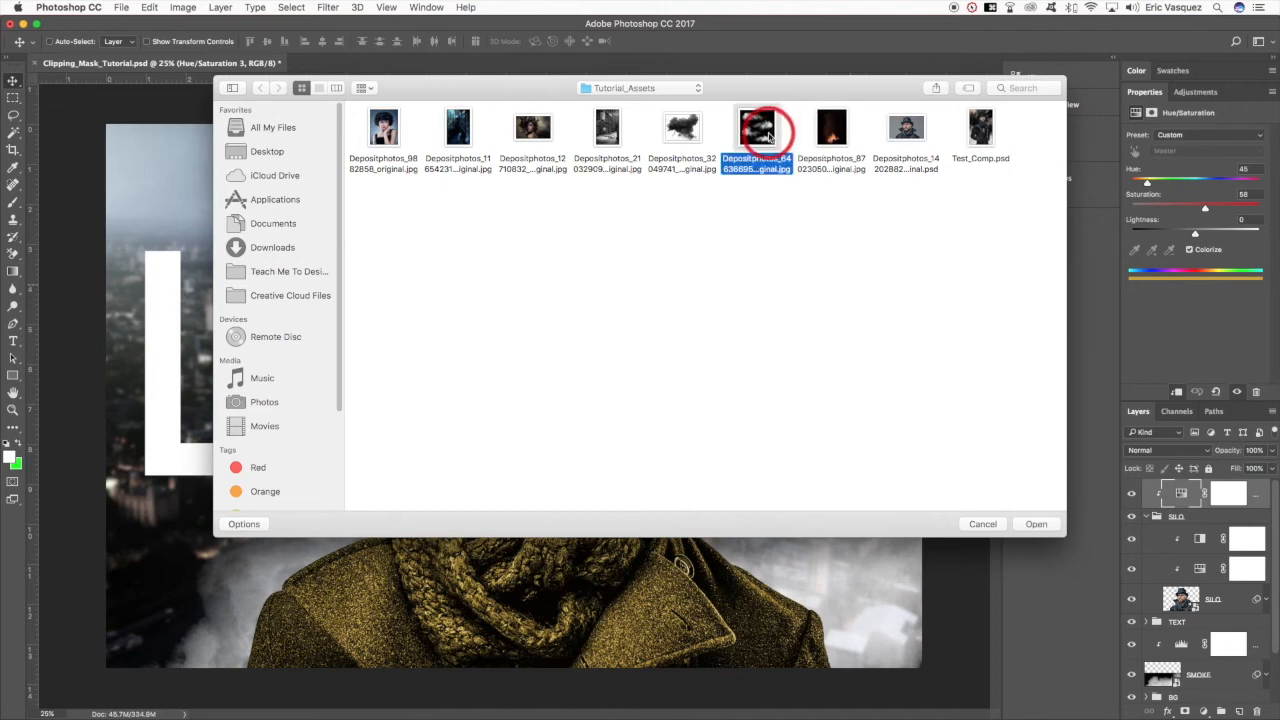
{"action": "double_click", "coordinate": [765, 128]}
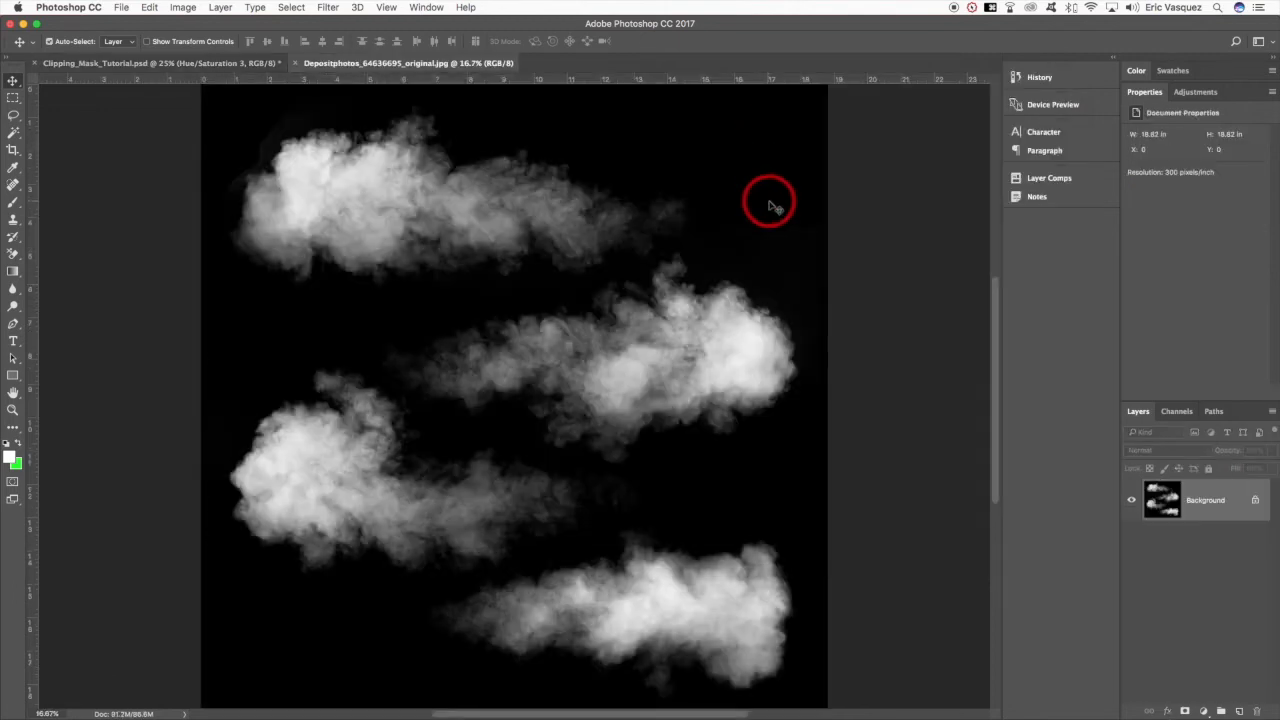
{"action": "key", "text": "super+j"}
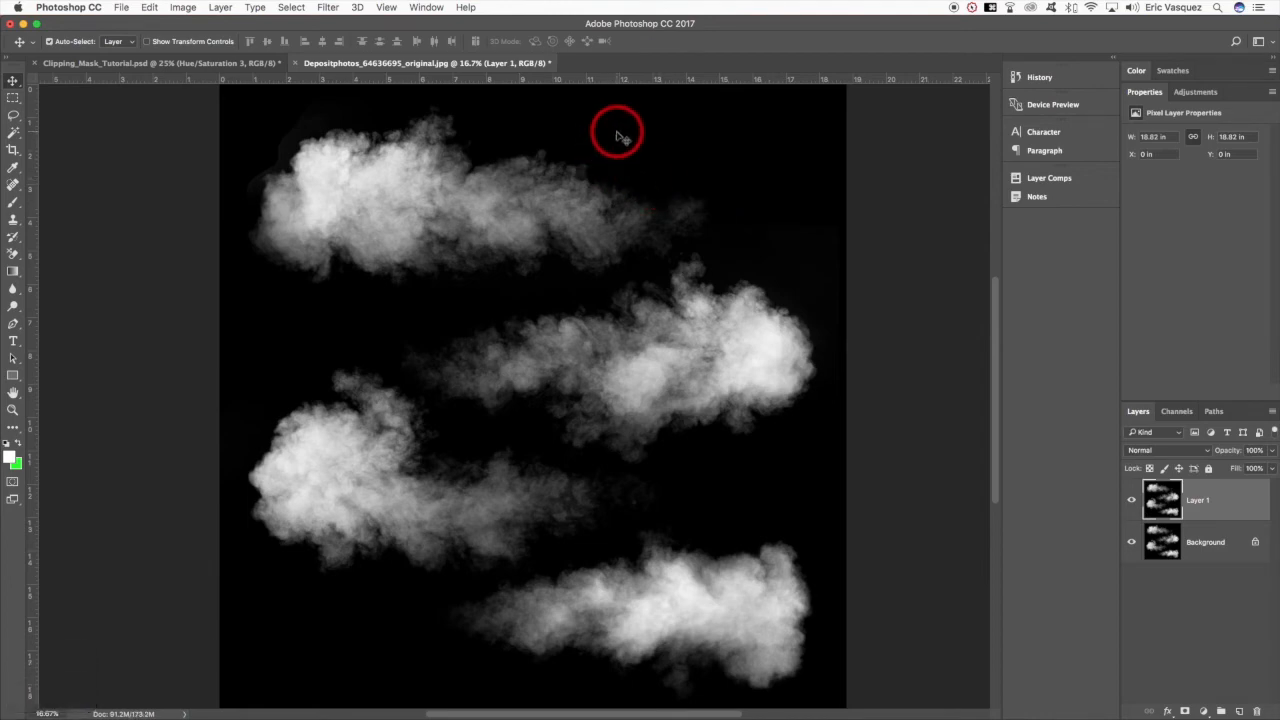
- Select the black backdrop around the clouds with the Magic Wand and extend the selection into their darker edges
{"action": "key", "text": "w"}
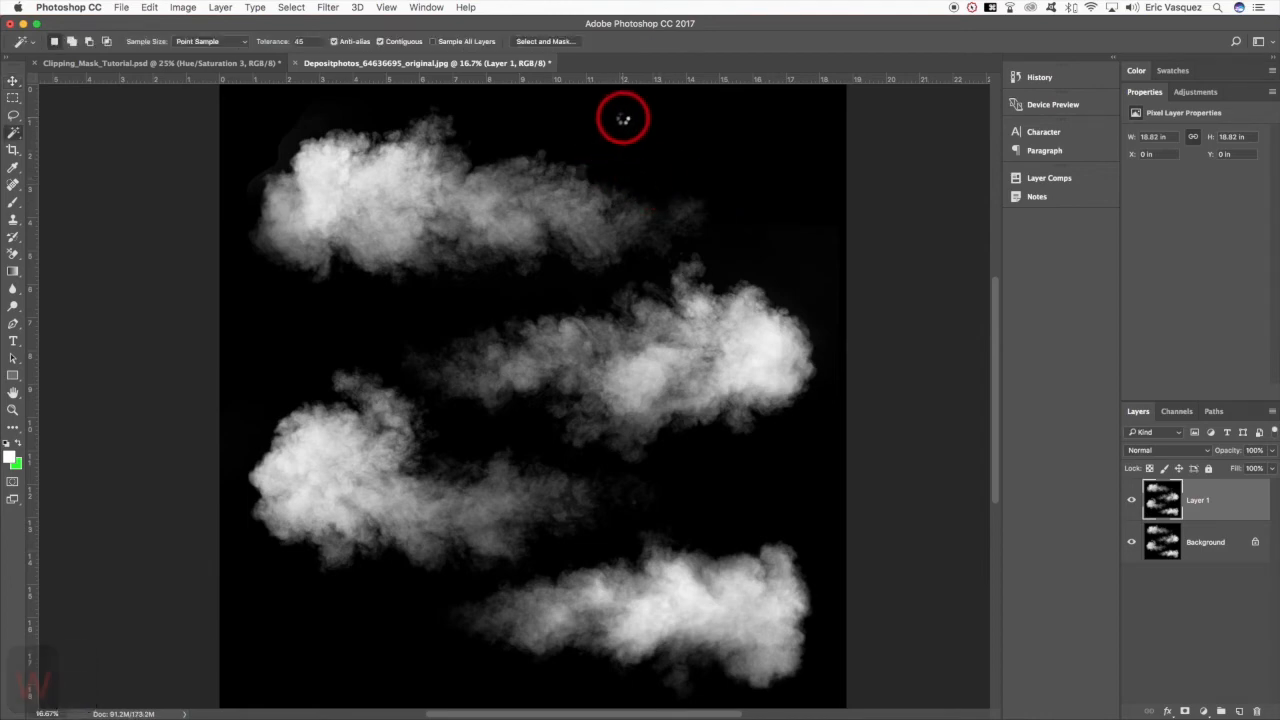
{"action": "left_click", "coordinate": [621, 122]}
{"action": "left_click", "coordinate": [291, 7]}
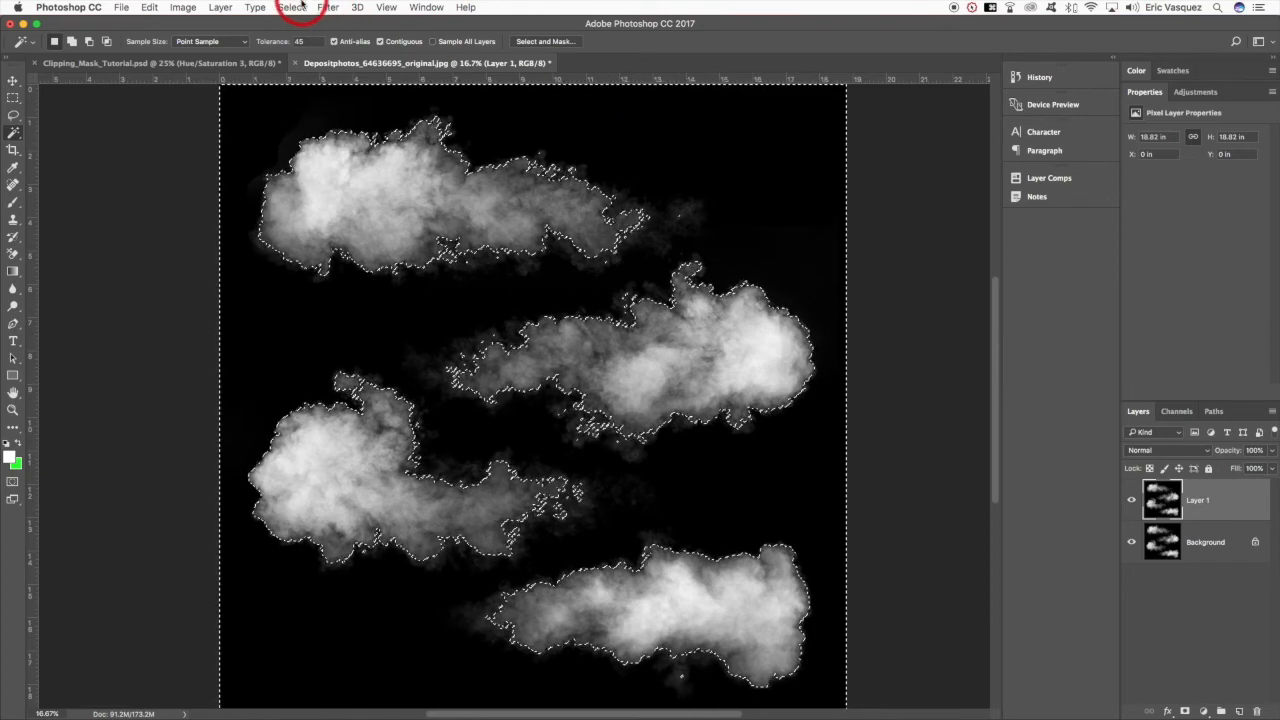
{"action": "left_click", "coordinate": [300, 219]}
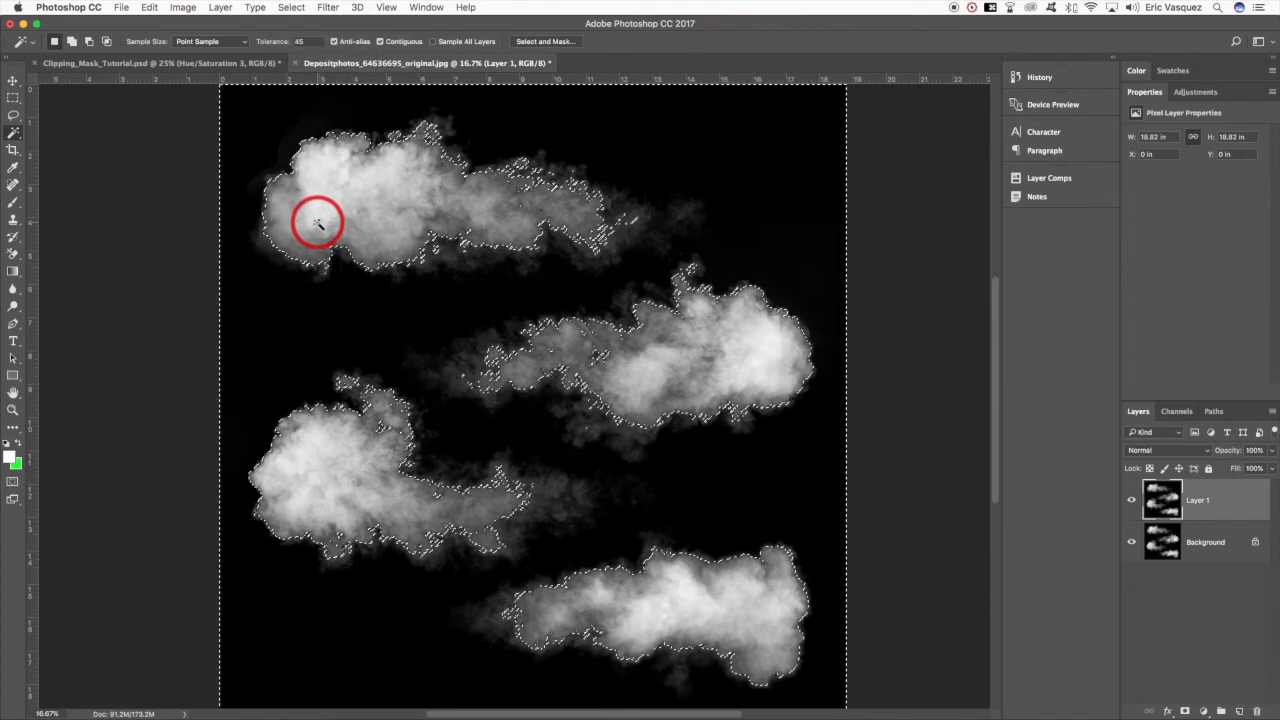
- Invert the selection to mask Layer 1 down to the clouds, and hide the Background layer
{"action": "key", "text": "shift+super+i"}
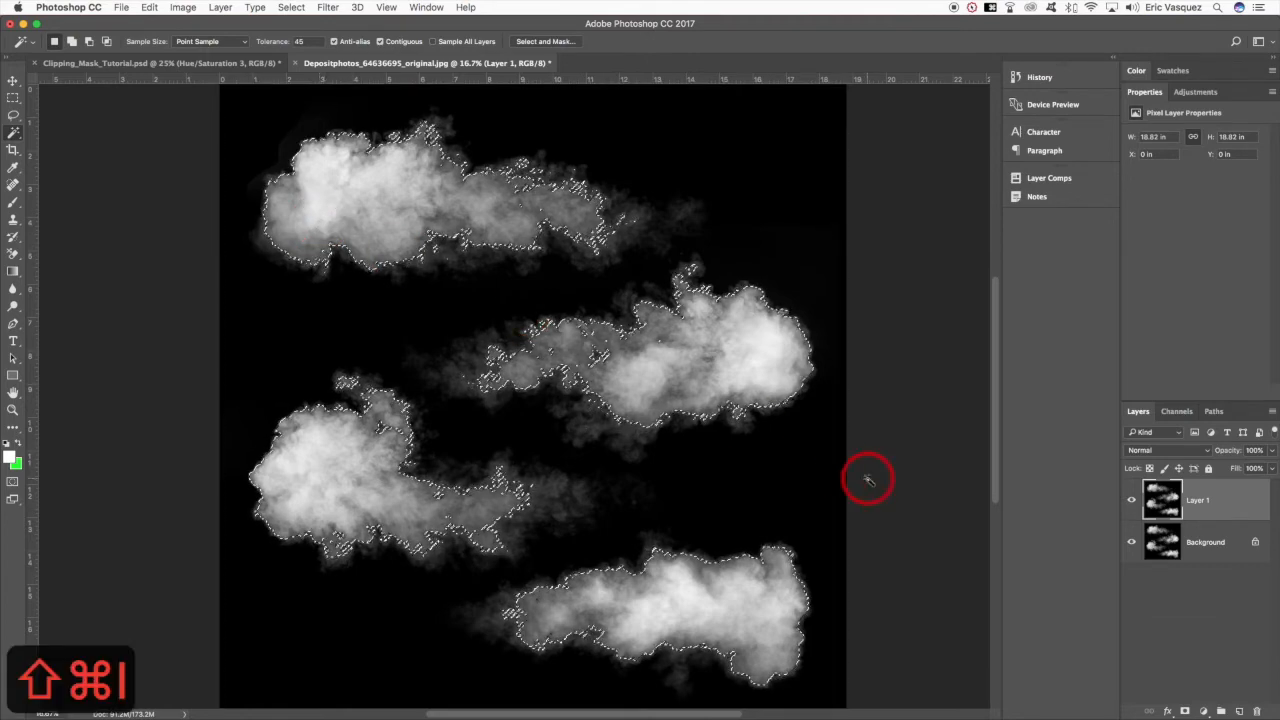
{"action": "left_click", "coordinate": [1184, 711]}
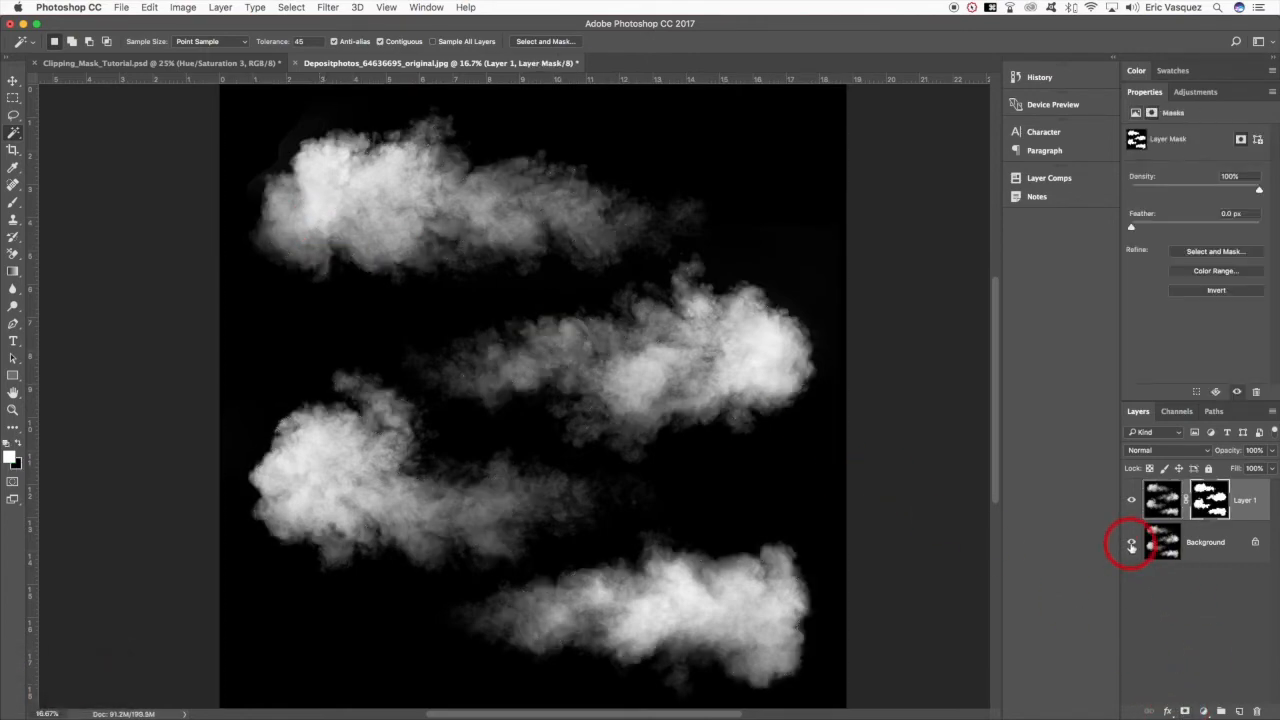
{"action": "left_click", "coordinate": [1131, 543]}
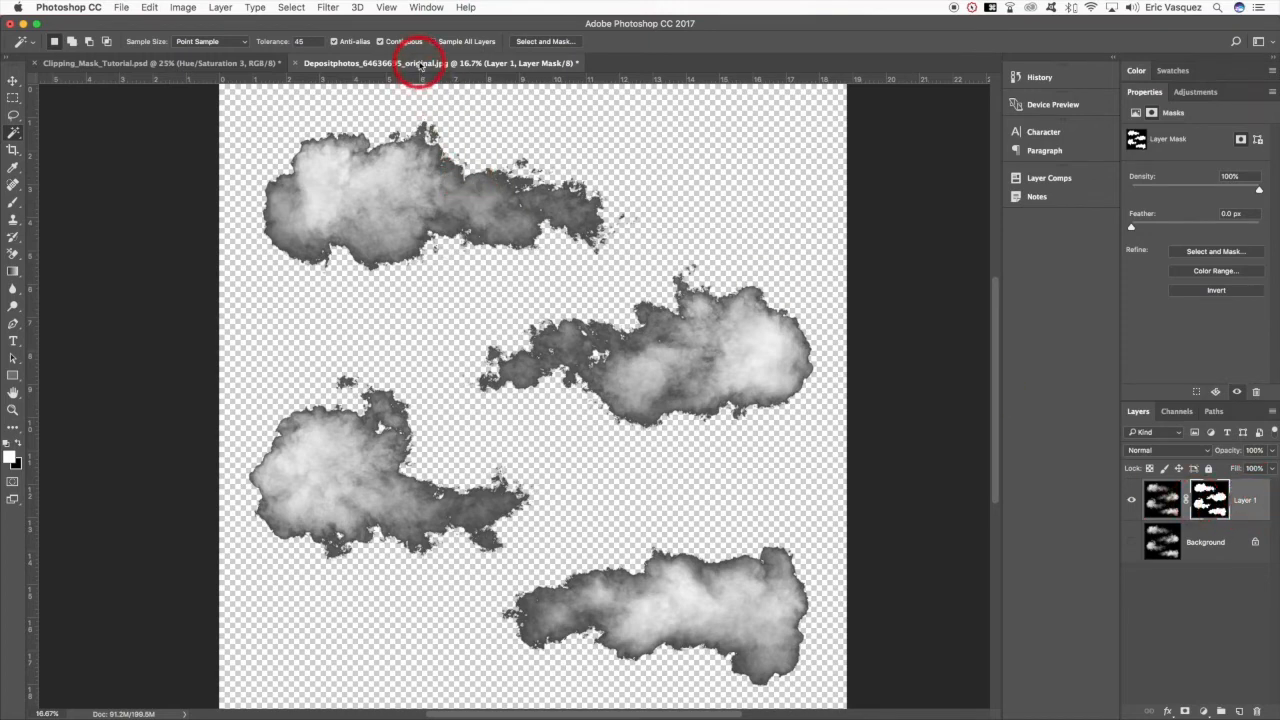
- Float the cloud document and copy its masked Layer 1 into the LONDON composite, above the SILO group's Hue/Saturation adjustment
{"action": "left_click_drag", "start_coordinate": [414, 63], "coordinate": [634, 380]}
{"action": "key", "text": "v"}
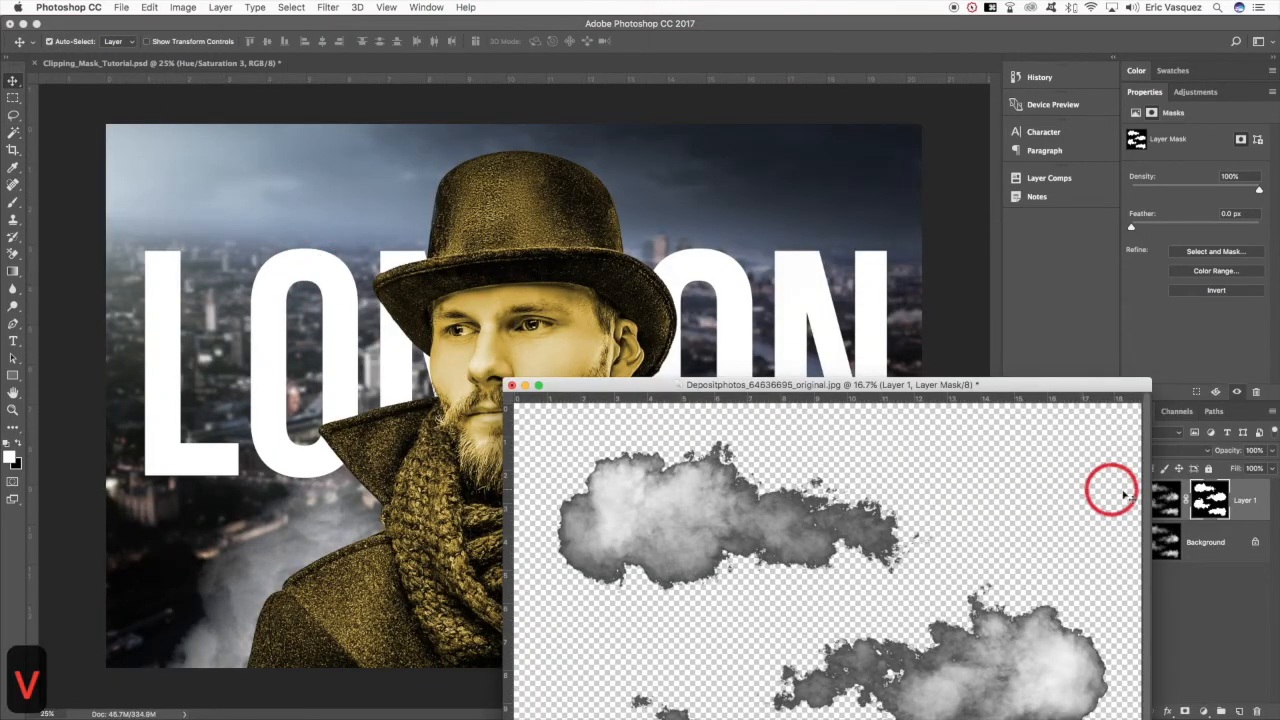
{"action": "left_click_drag", "start_coordinate": [1240, 500], "coordinate": [645, 315]}
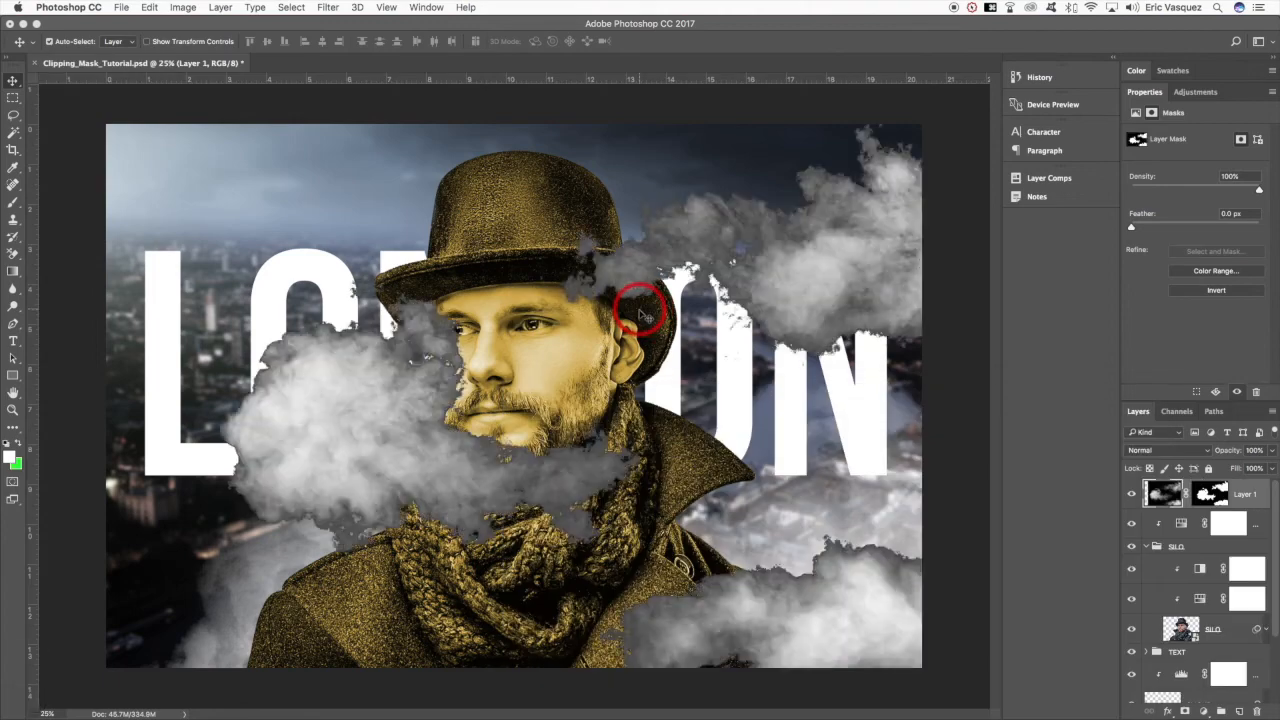
- Close the cloud document without saving, and place the masked Layer 1 inside the SILO group beneath the SILO layer
{"action": "key", "text": "super+grave"}
{"action": "key", "text": "super+w"}
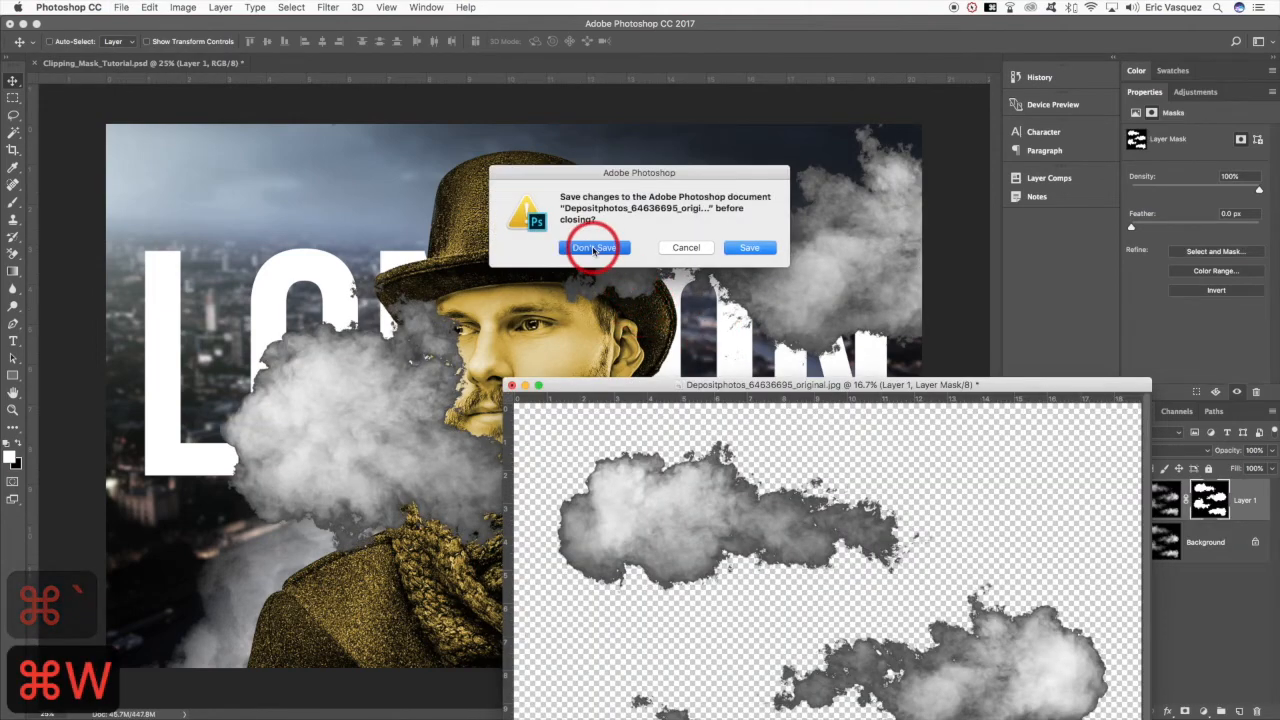
{"action": "left_click", "coordinate": [594, 247]}
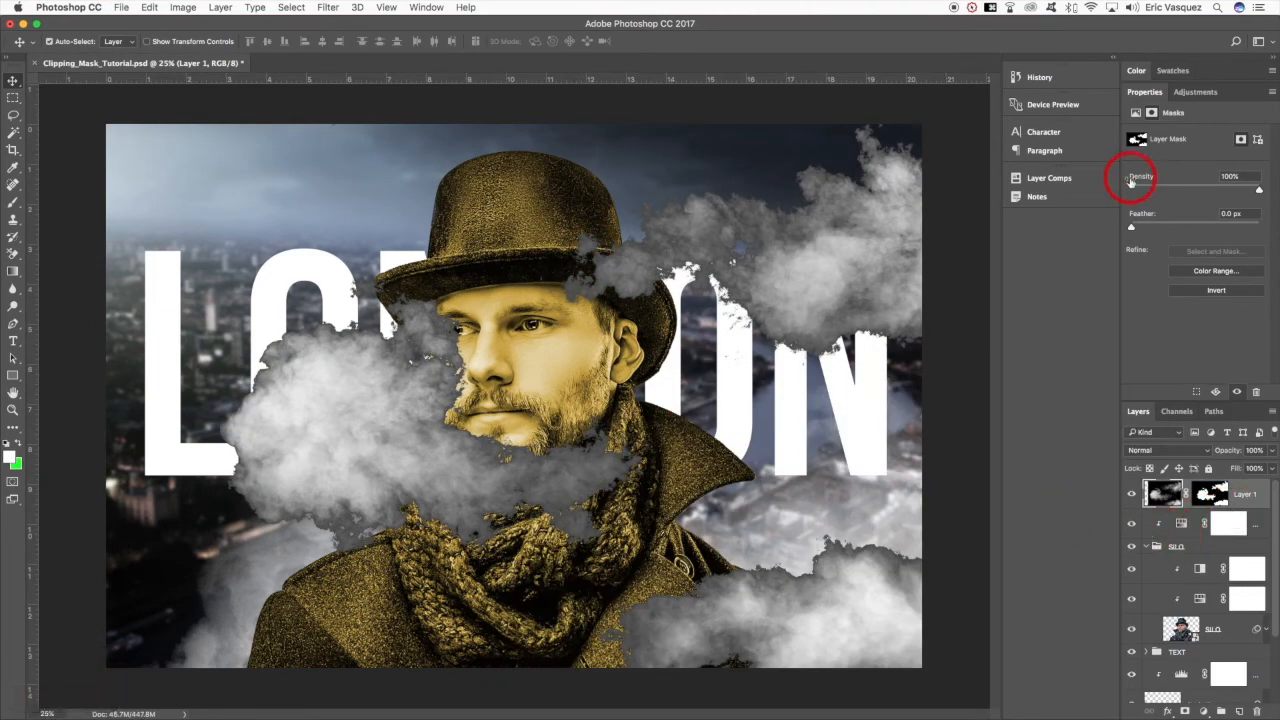
{"action": "double_click", "coordinate": [1141, 91]}
{"action": "left_click_drag", "start_coordinate": [1250, 196], "coordinate": [1230, 333]}
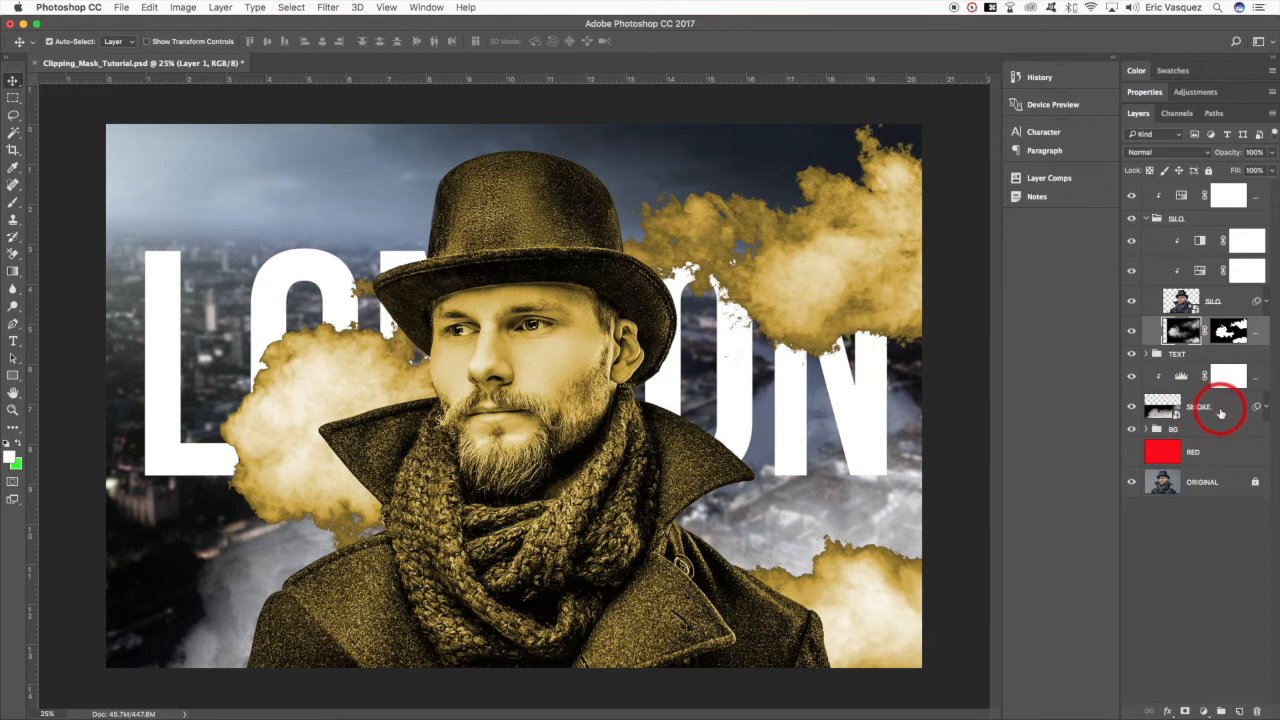
- Group the SMOKE layer with its clipped Levels adjustment and name the group SMOKE
{"action": "left_click", "coordinate": [1259, 381]}
{"action": "key", "text": "super+g"}
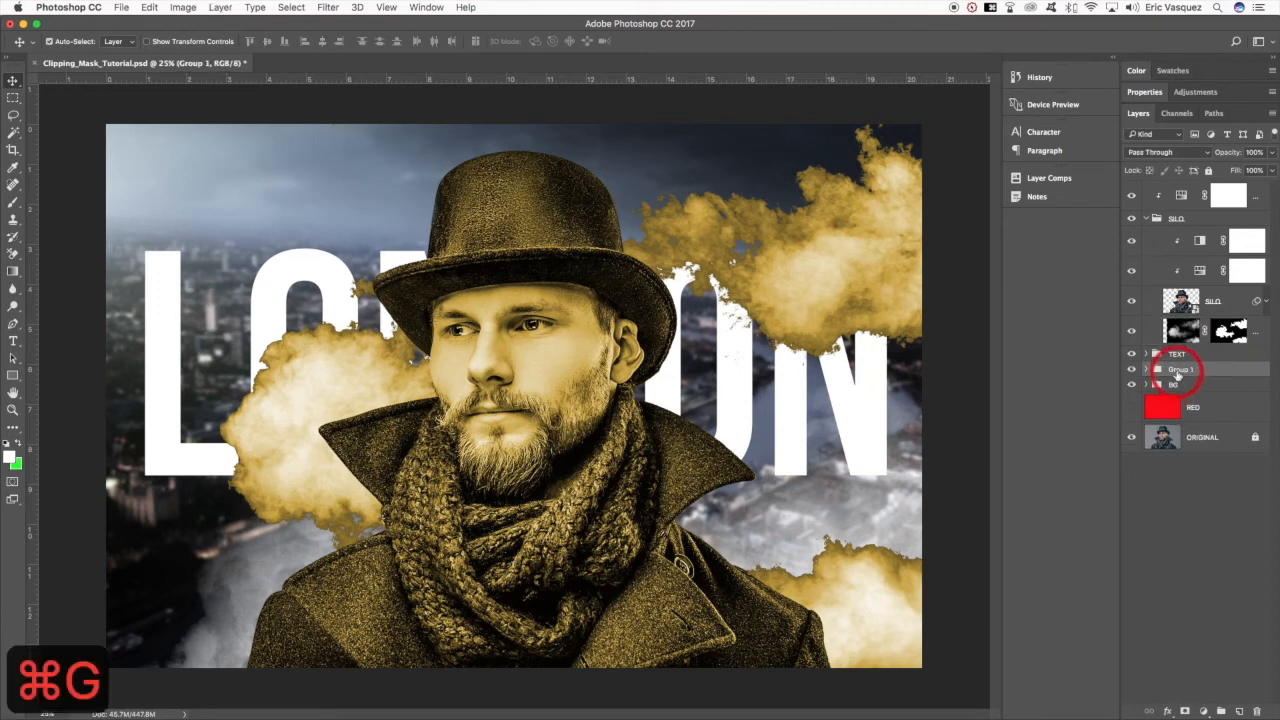
{"action": "type", "text": "SMOKE"}
{"action": "key", "text": "Return"}
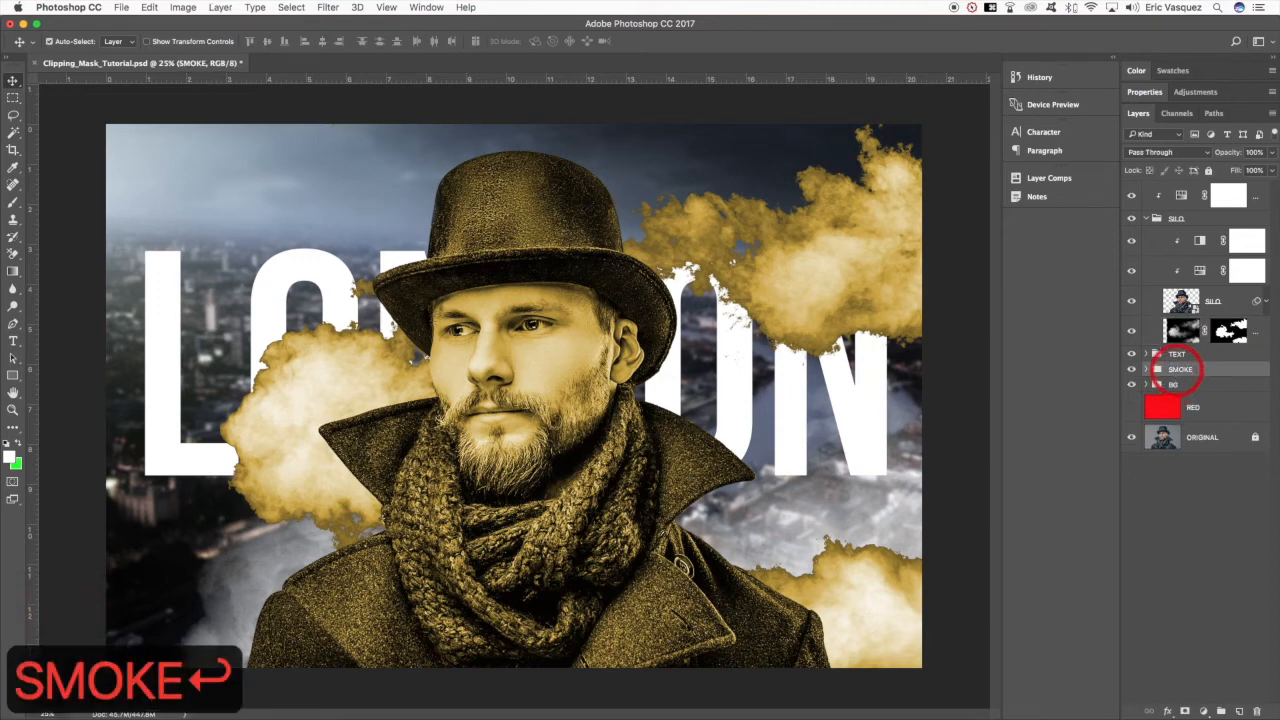
{"action": "key", "text": "v"}
- Collapse and expand the SILO group to examine how the Hue/Saturation 3 adjustment is clipped to it
{"action": "left_click", "coordinate": [1258, 196]}
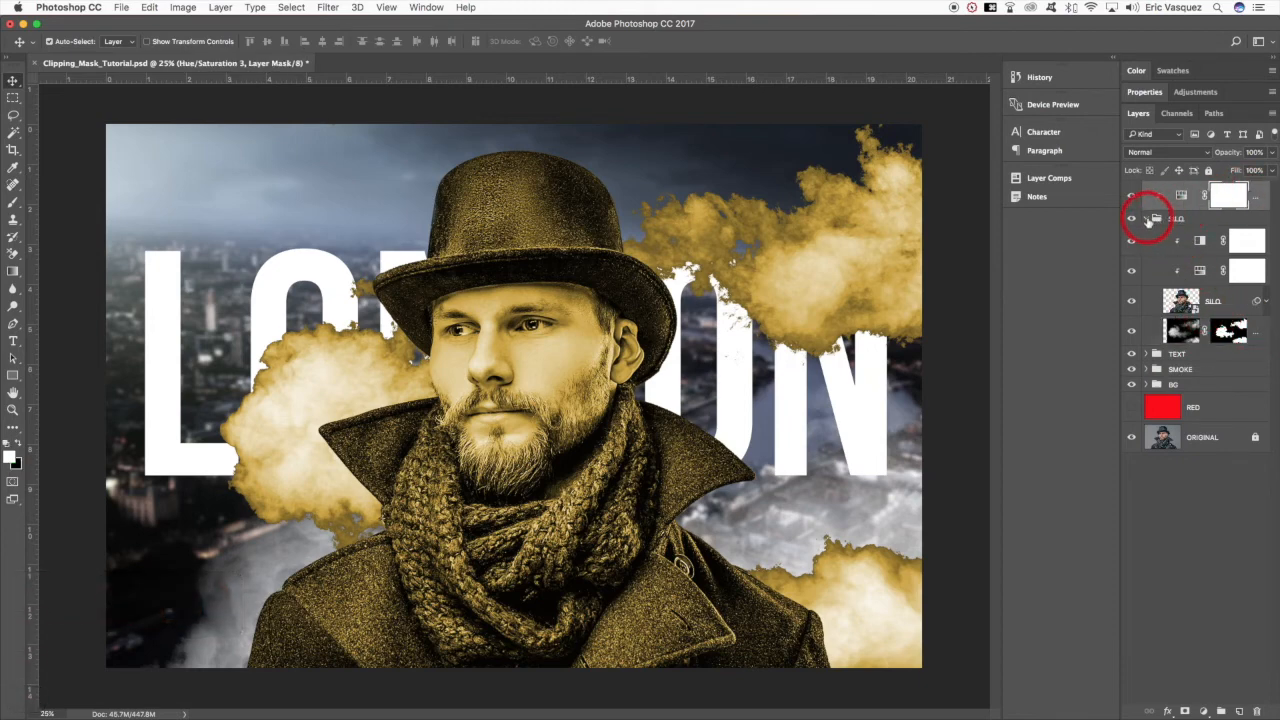
{"action": "left_click", "coordinate": [1147, 218]}
{"action": "left_click", "coordinate": [1190, 204]}
{"action": "left_click", "coordinate": [1147, 218]}
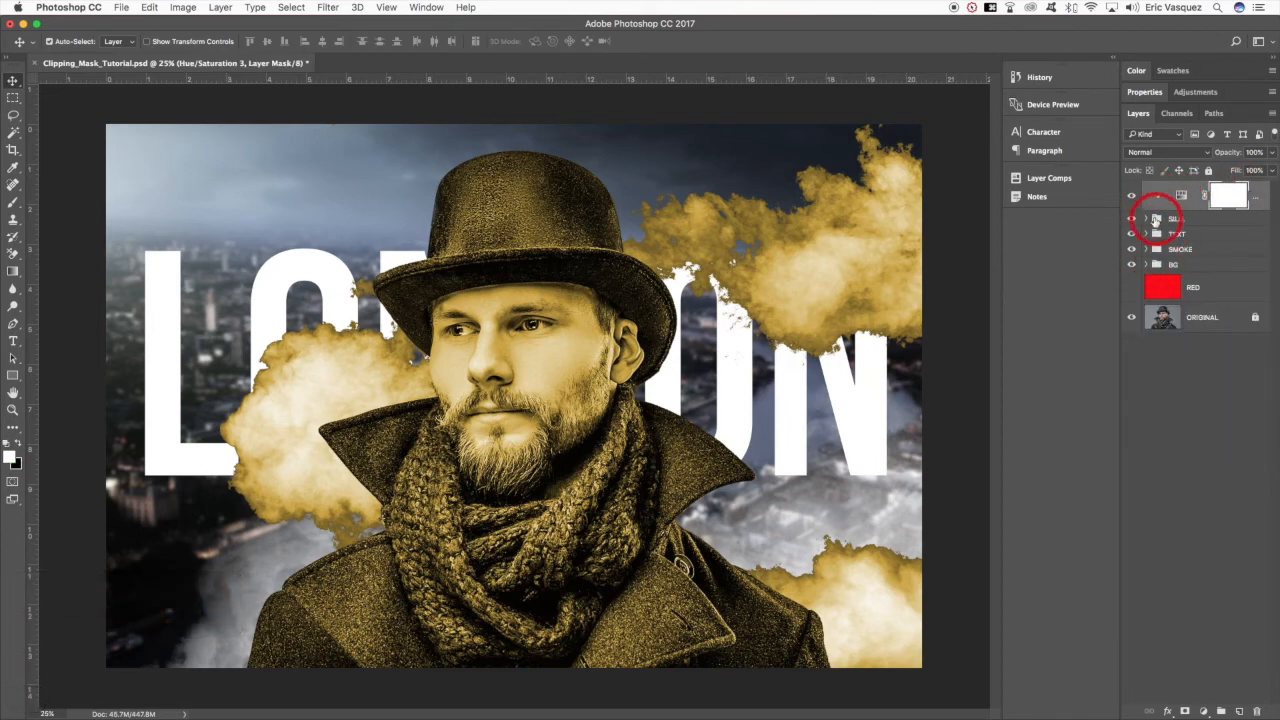
- Reposition Layer 1's clouds up and to the left behind the man with Free Transform
{"action": "left_click", "coordinate": [1258, 333]}
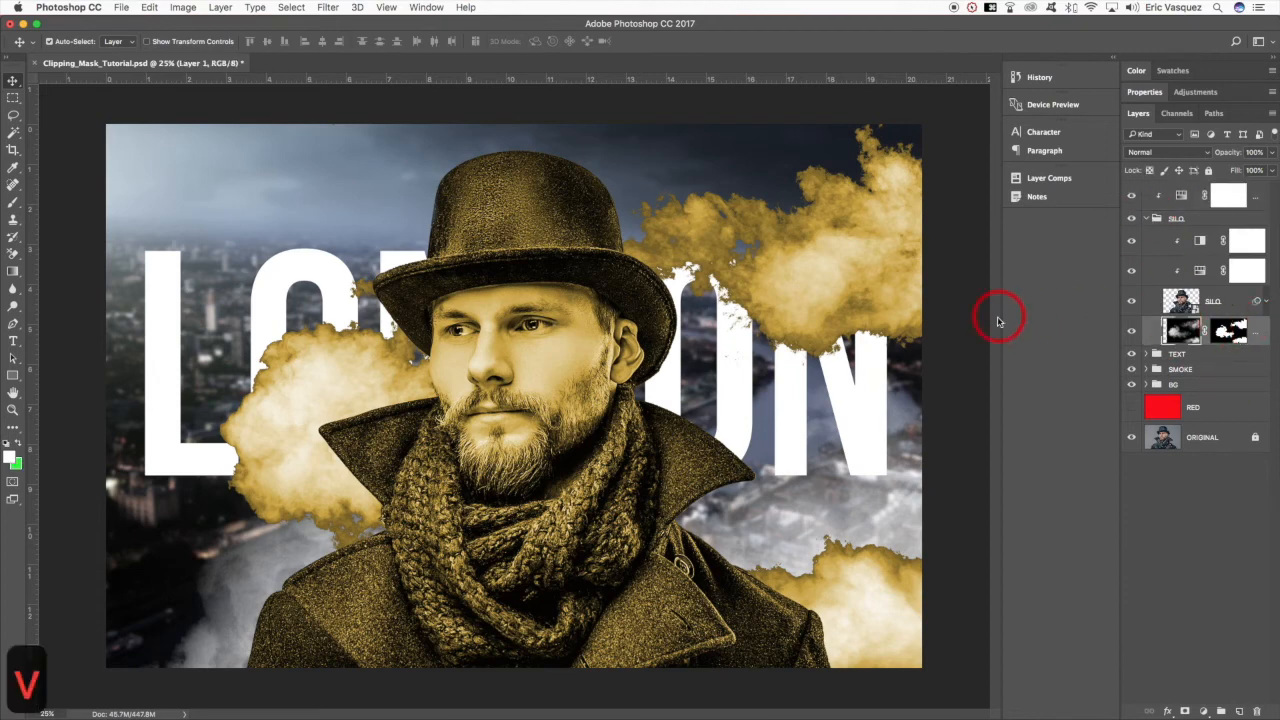
{"action": "key", "text": "super+t"}
{"action": "left_click_drag", "start_coordinate": [871, 295], "coordinate": [777, 273]}
{"action": "left_click_drag", "start_coordinate": [851, 251], "coordinate": [855, 212]}
{"action": "key", "text": "Return"}
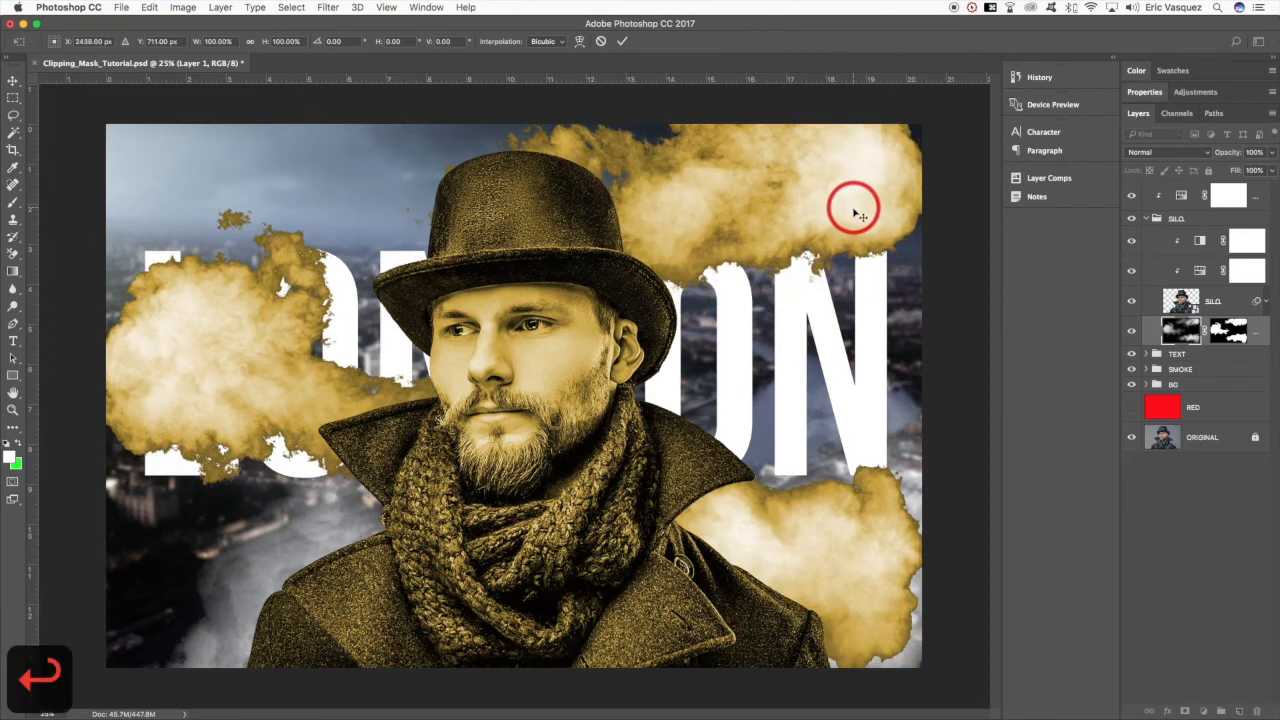
- Convert the masked Layer 1 to a Smart Object and soften its clouds heavily with a Gaussian Blur smart filter
{"action": "right_click", "coordinate": [1252, 330]}
{"action": "left_click", "coordinate": [1170, 316]}
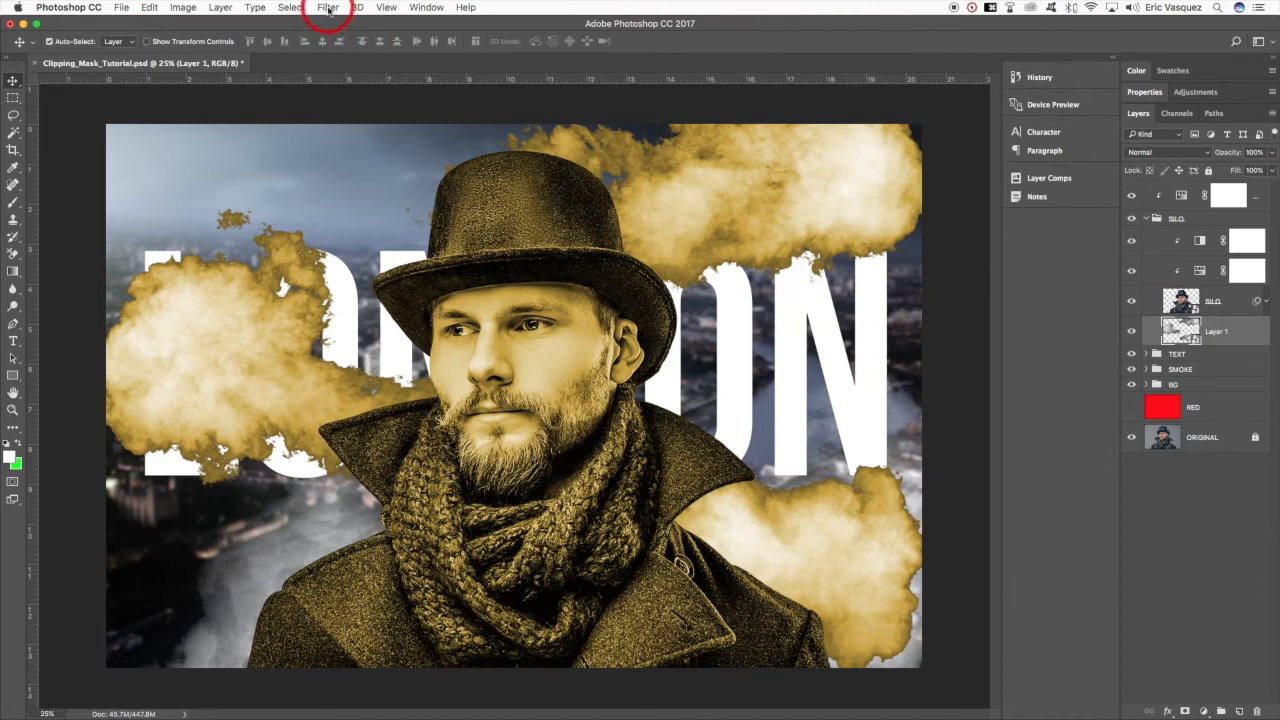
{"action": "left_click", "coordinate": [329, 8]}
{"action": "mouse_move", "coordinate": [400, 178]}
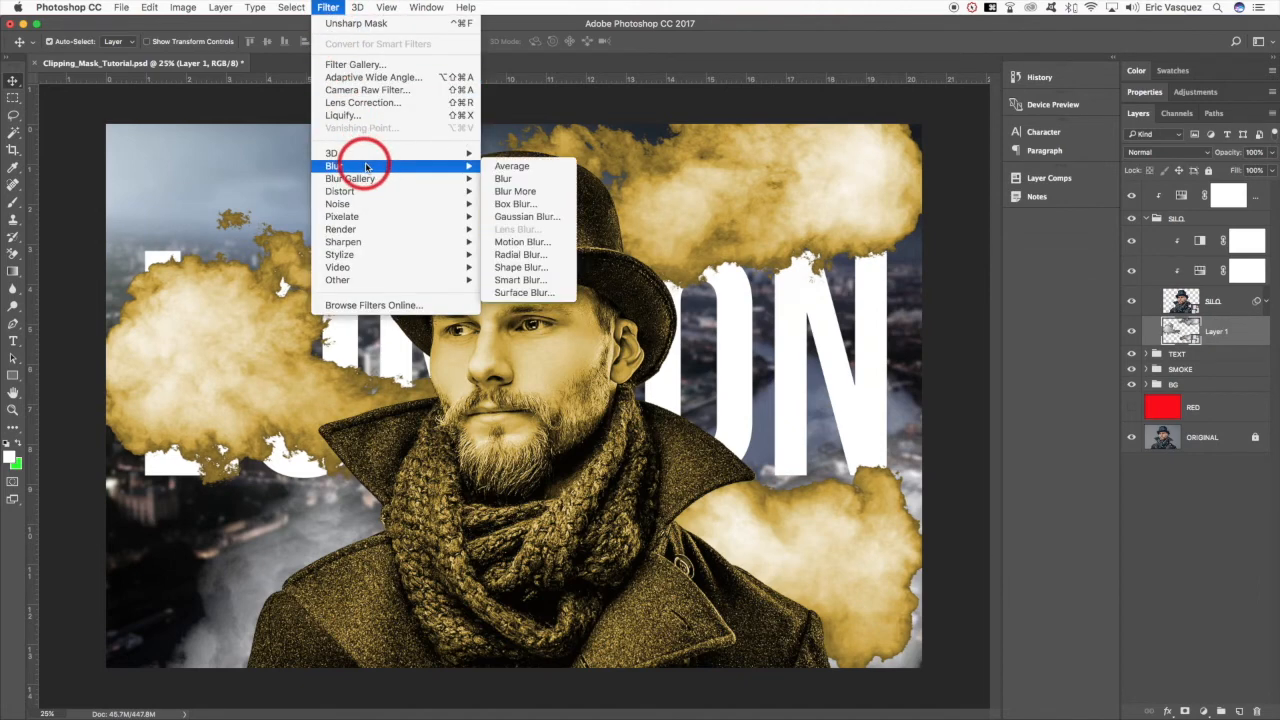
{"action": "mouse_move", "coordinate": [450, 166]}
{"action": "left_click", "coordinate": [527, 216]}
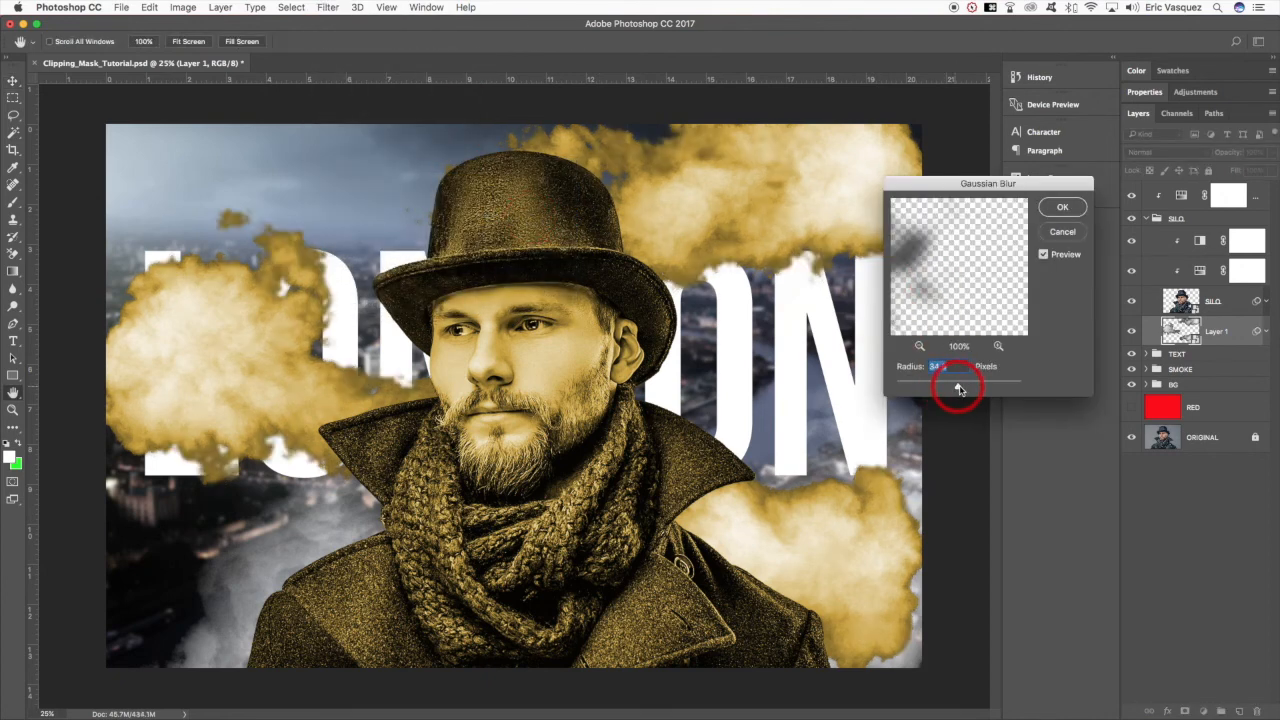
{"action": "left_click_drag", "start_coordinate": [956, 389], "coordinate": [960, 389]}
{"action": "left_click", "coordinate": [1062, 207]}
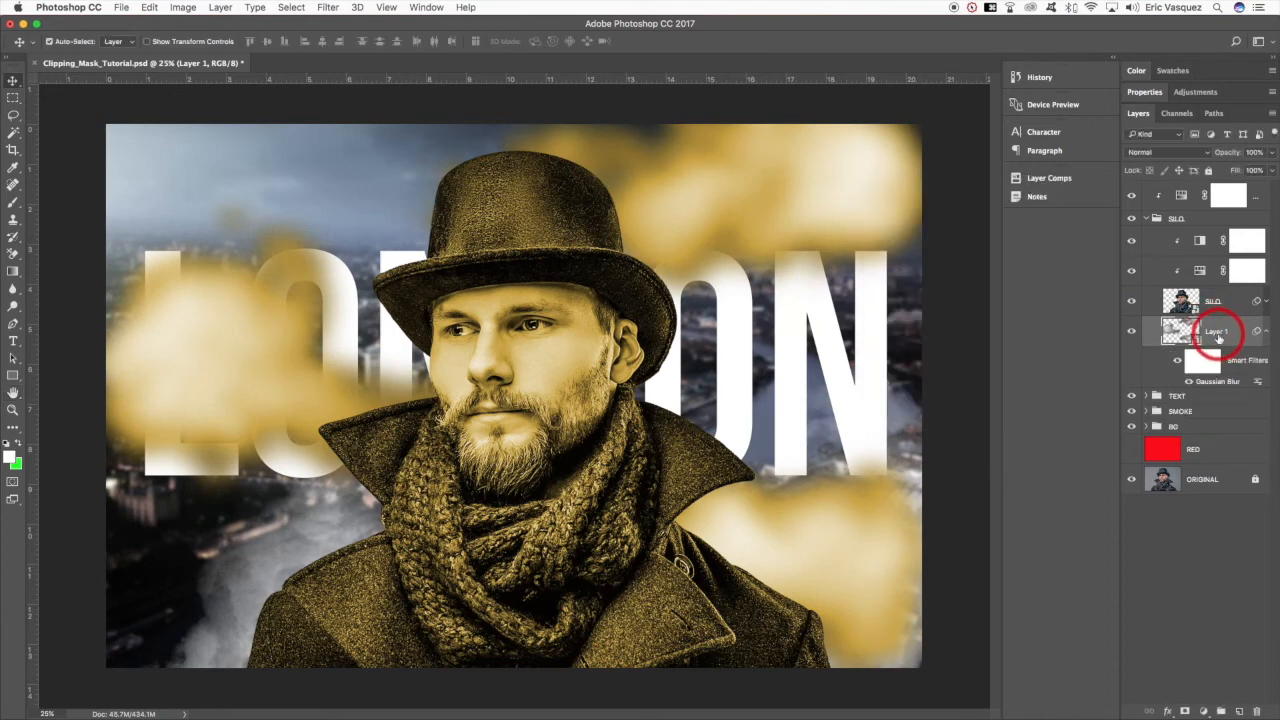
- Move the blurred Layer 1 to the top of the SILO group, above the man's clipped adjustments
{"action": "left_click_drag", "start_coordinate": [1222, 336], "coordinate": [1191, 237]}
{"action": "left_click", "coordinate": [1266, 372]}
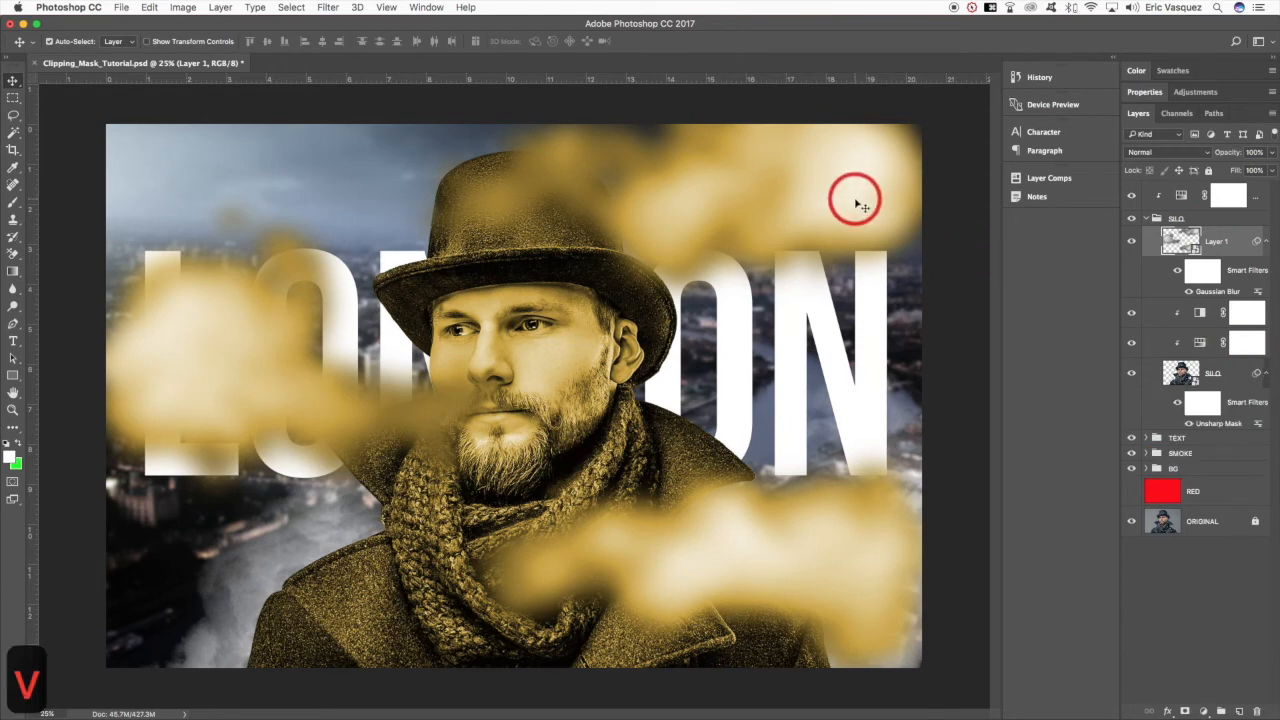
{"action": "left_click", "coordinate": [1266, 372]}
- Shift the blurred clouds up and to the left and scale them to about 141% so they frame the man in the foreground
{"action": "key", "text": "super+t"}
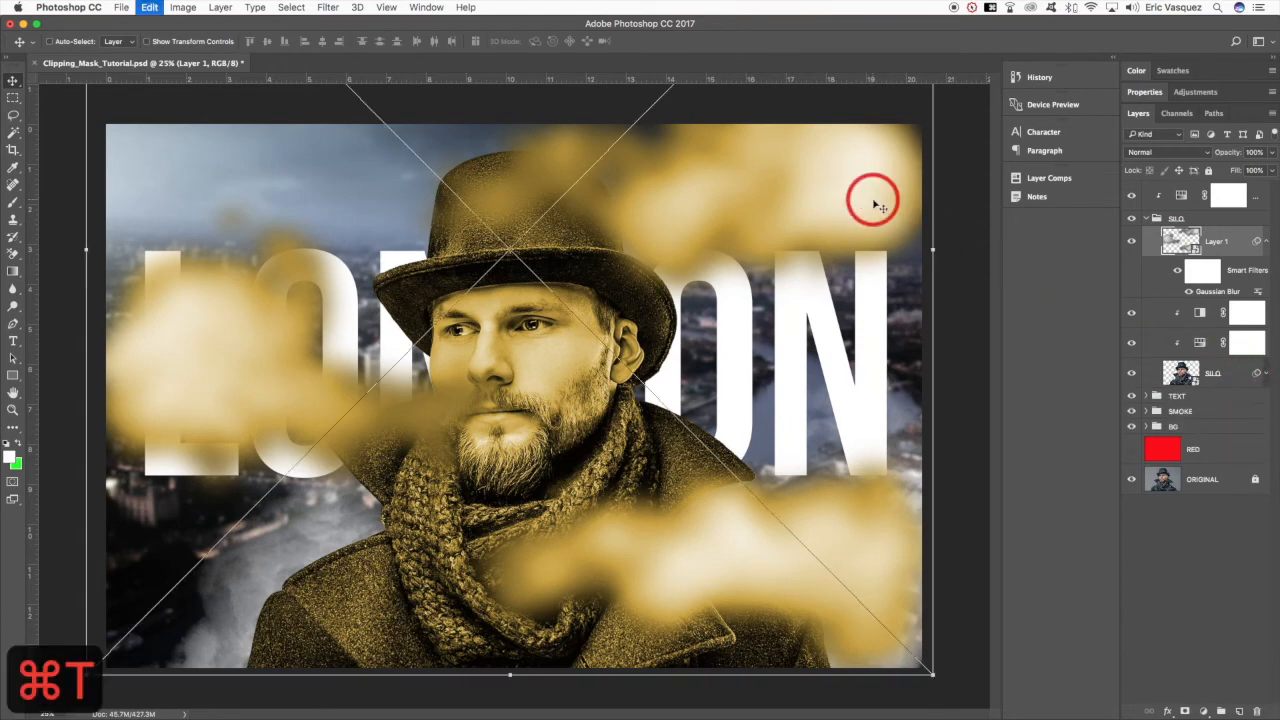
{"action": "left_click_drag", "start_coordinate": [851, 177], "coordinate": [722, 151]}
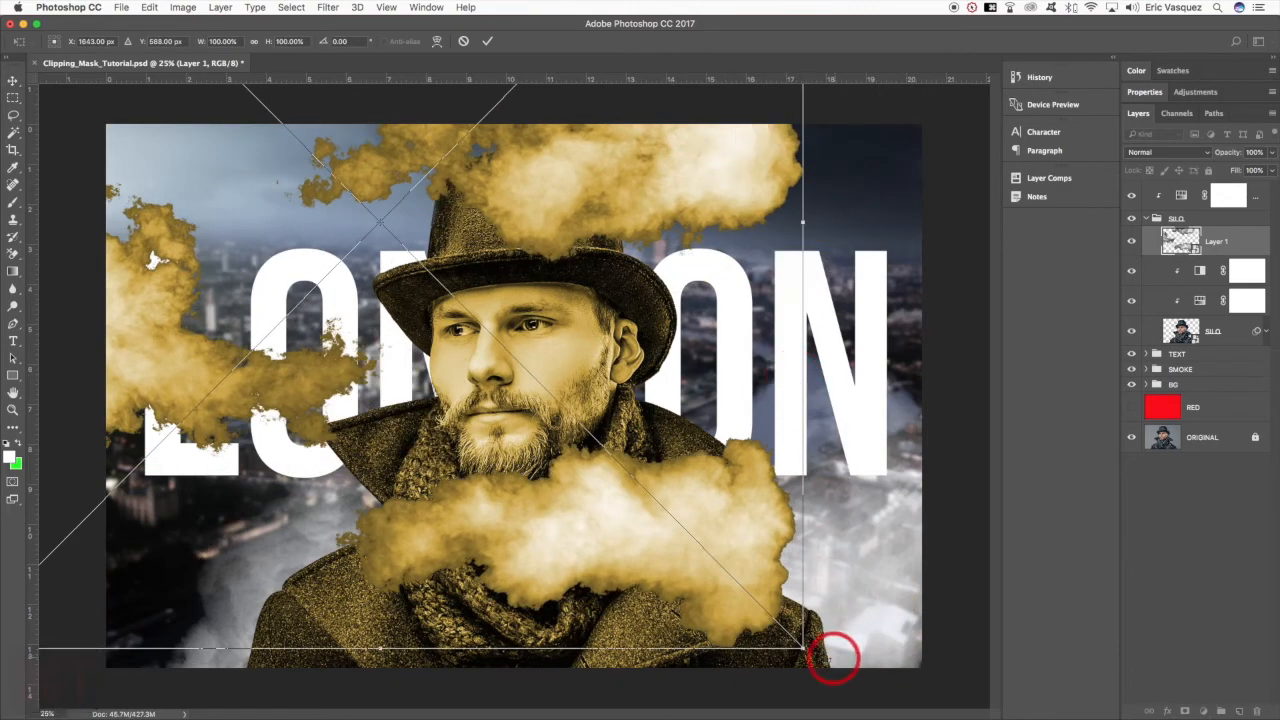
{"action": "left_click_drag", "start_coordinate": [805, 650], "coordinate": [1029, 606]}
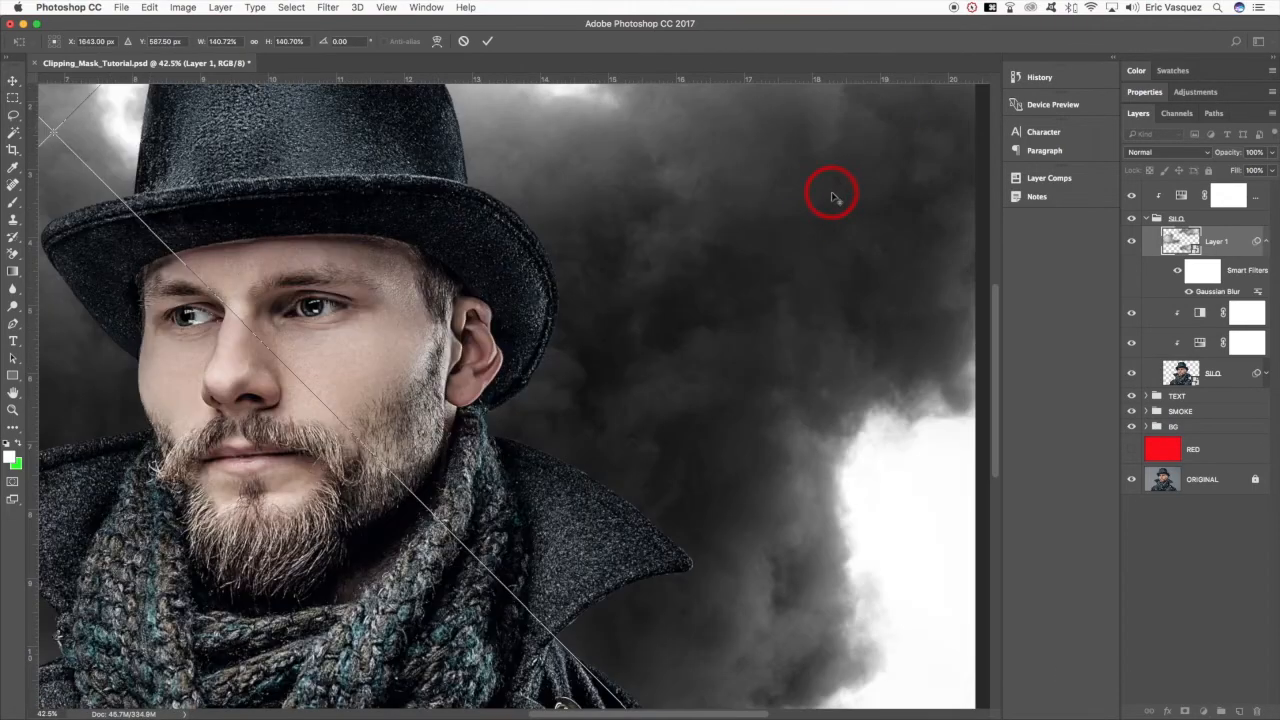
{"action": "scroll", "coordinate": [831, 195], "scroll_direction": "up", "scroll_amount": 3}
{"action": "key", "text": "Return"}
{"action": "key", "text": "super+minus"}
{"action": "key", "text": "super+minus"}
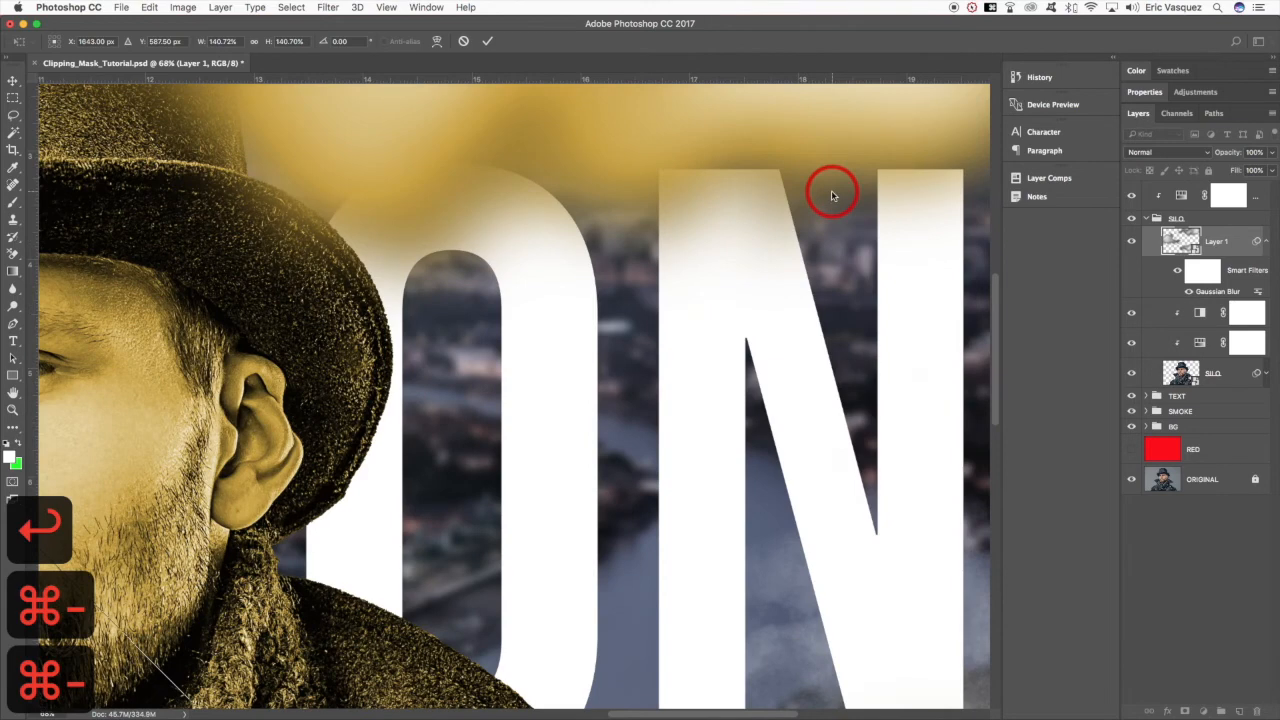
{"action": "key", "text": "super+minus"}
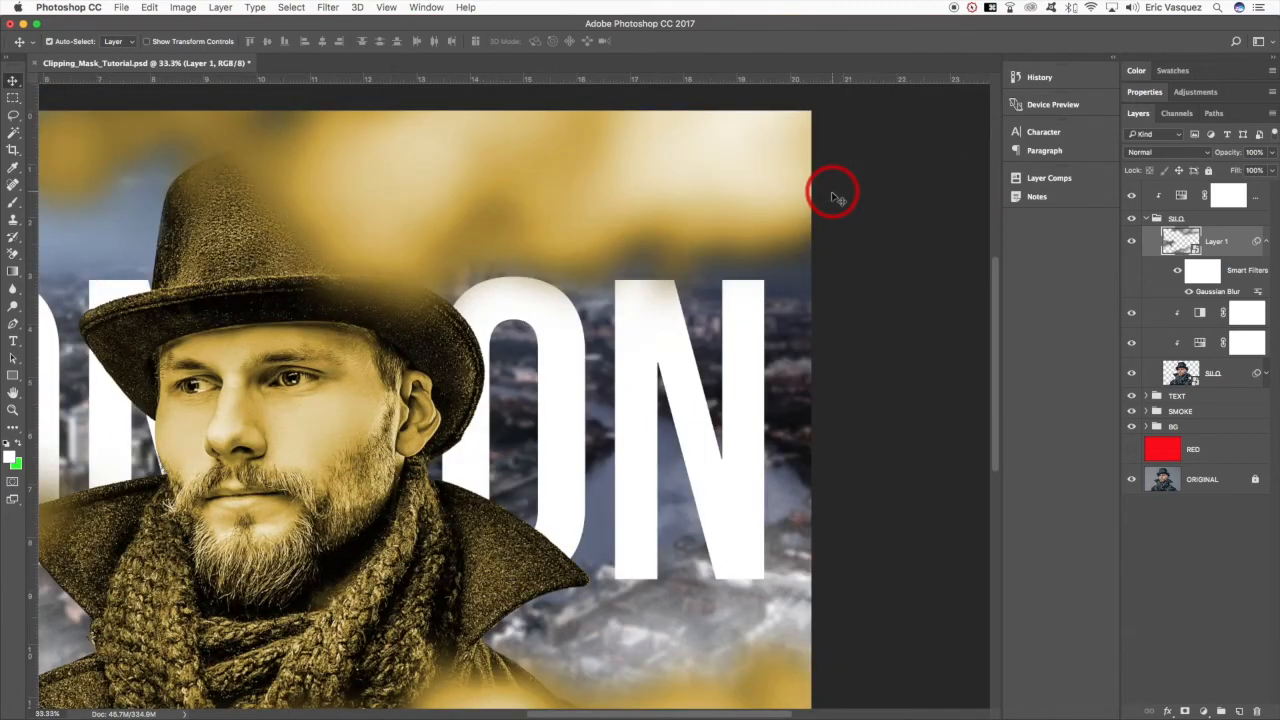
{"action": "key", "text": "super+minus"}
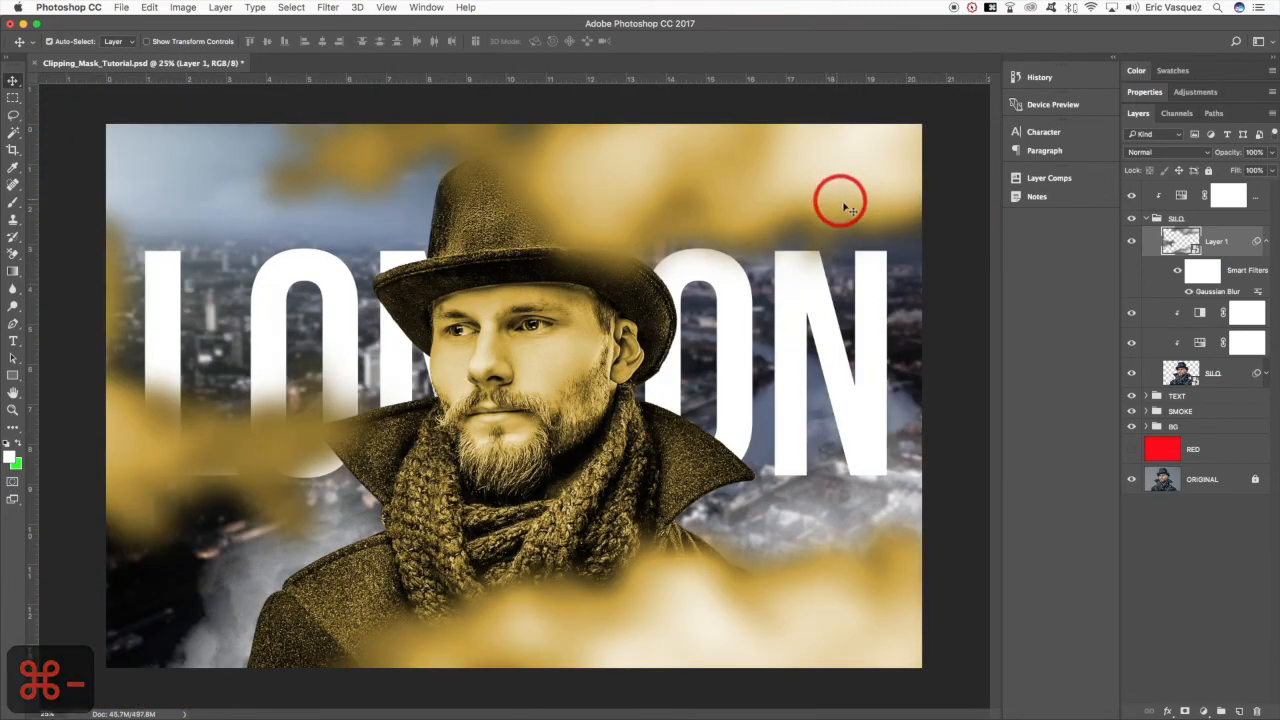
- Collapse Layer 1's smart filter list and the SILO group
{"action": "left_click", "coordinate": [1261, 243]}
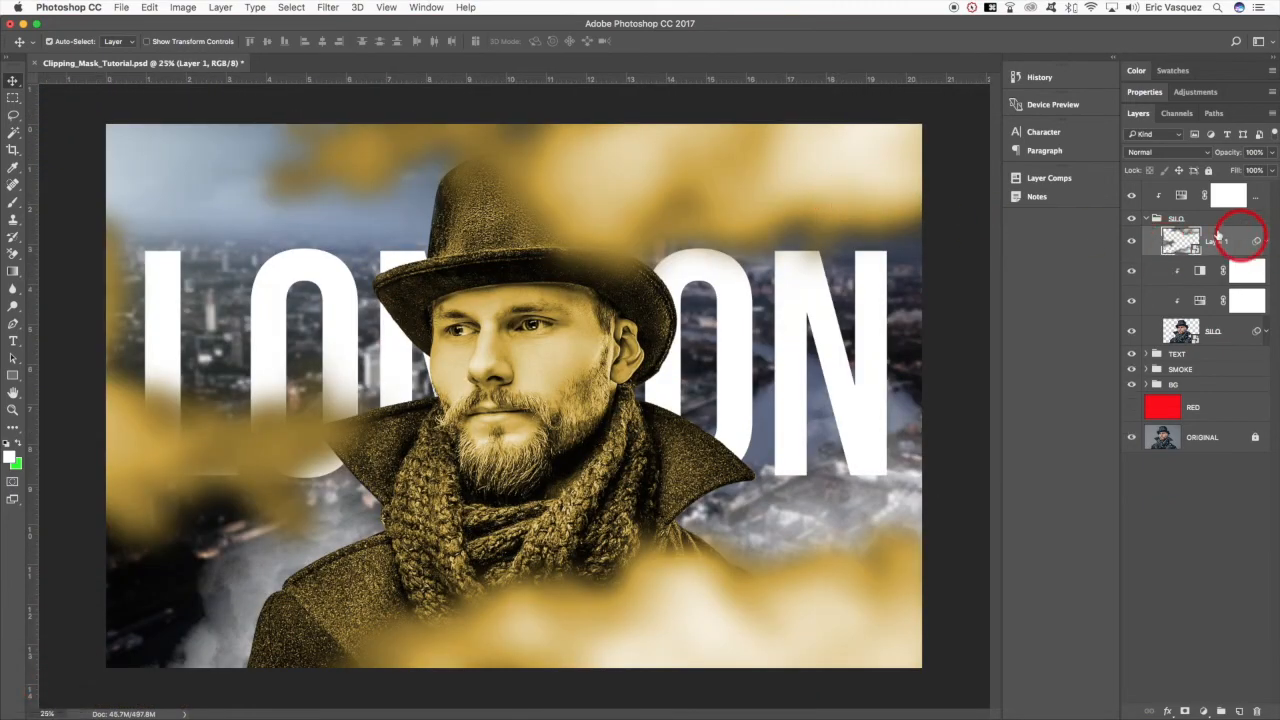
{"action": "left_click", "coordinate": [1148, 221]}
{"action": "left_click", "coordinate": [1145, 219]}
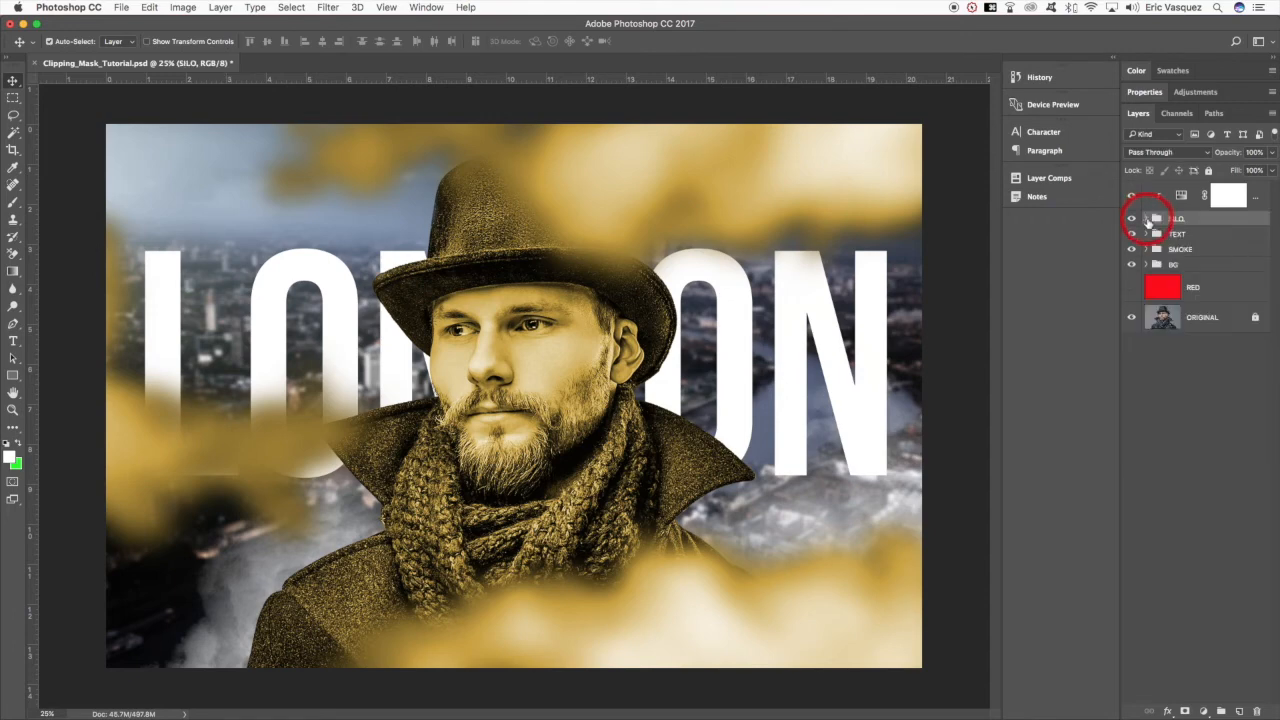
- Compare the SILO group with and without the Hue/Saturation 3 adjustment, and show that adjustment's settings
{"action": "left_click", "coordinate": [1150, 195]}
{"action": "left_click", "coordinate": [1134, 197]}
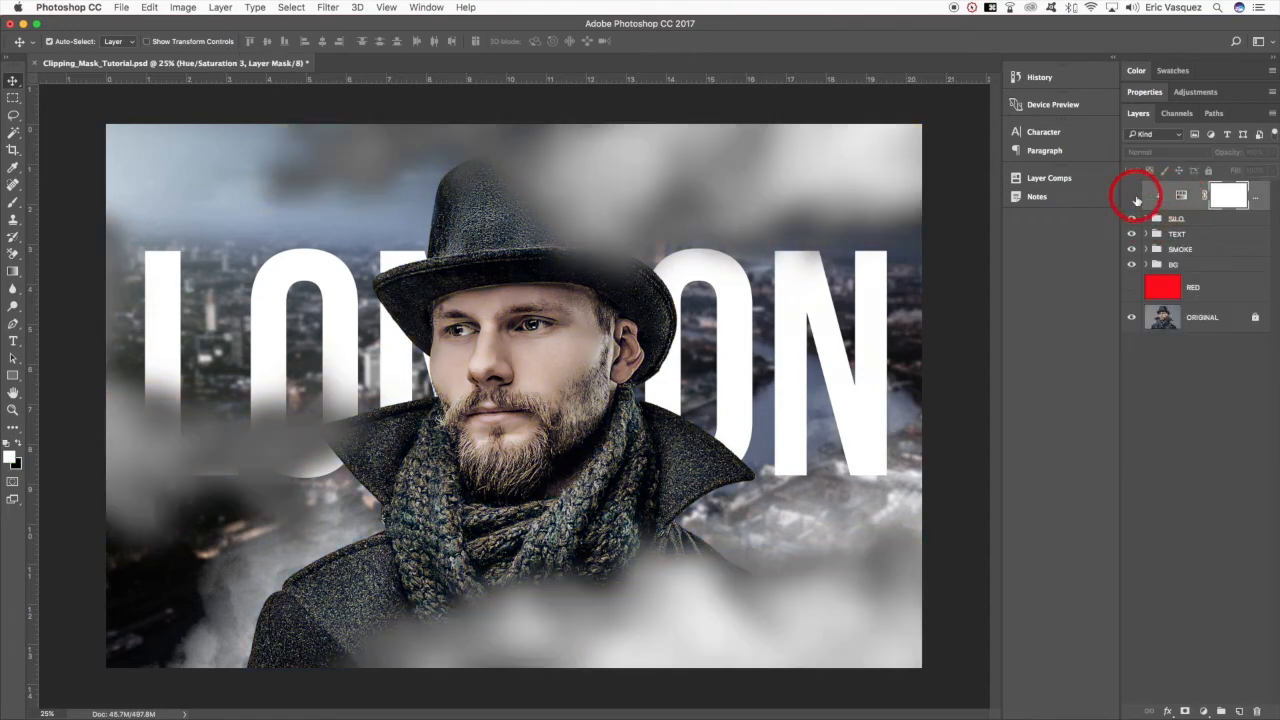
{"action": "left_click", "coordinate": [1207, 219]}
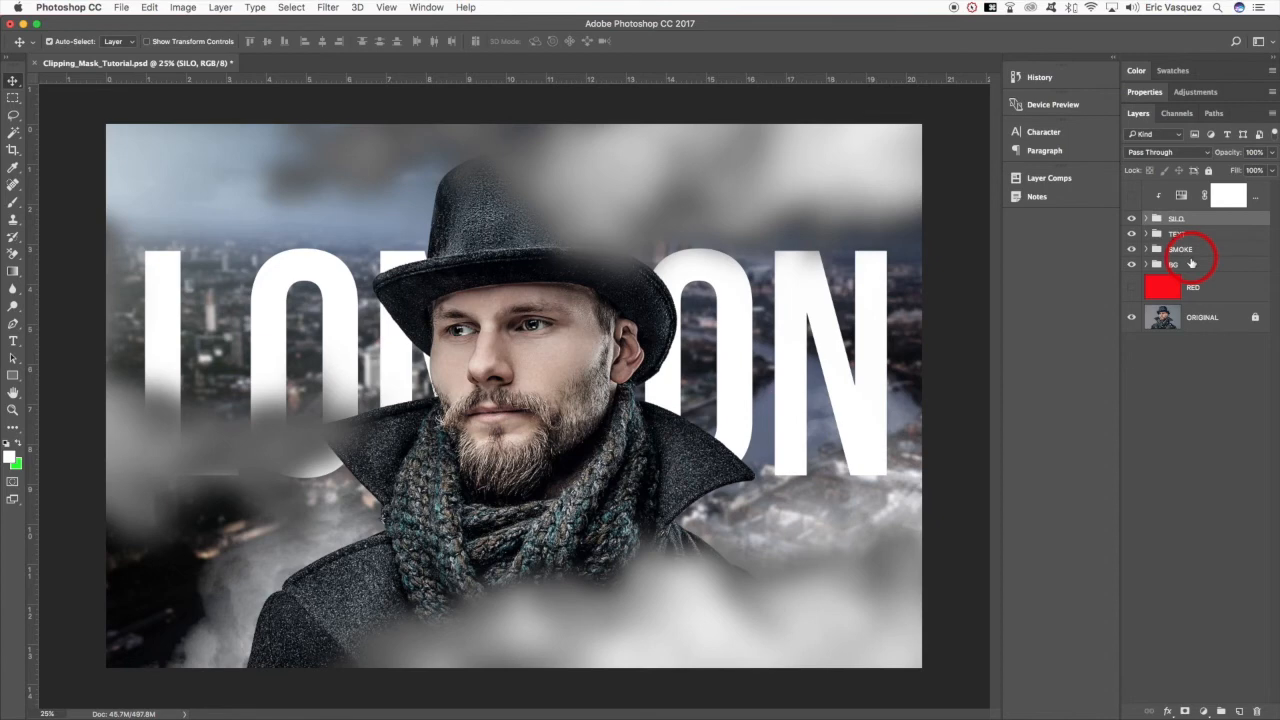
{"action": "left_click", "coordinate": [1132, 195]}
{"action": "left_click", "coordinate": [1257, 196]}
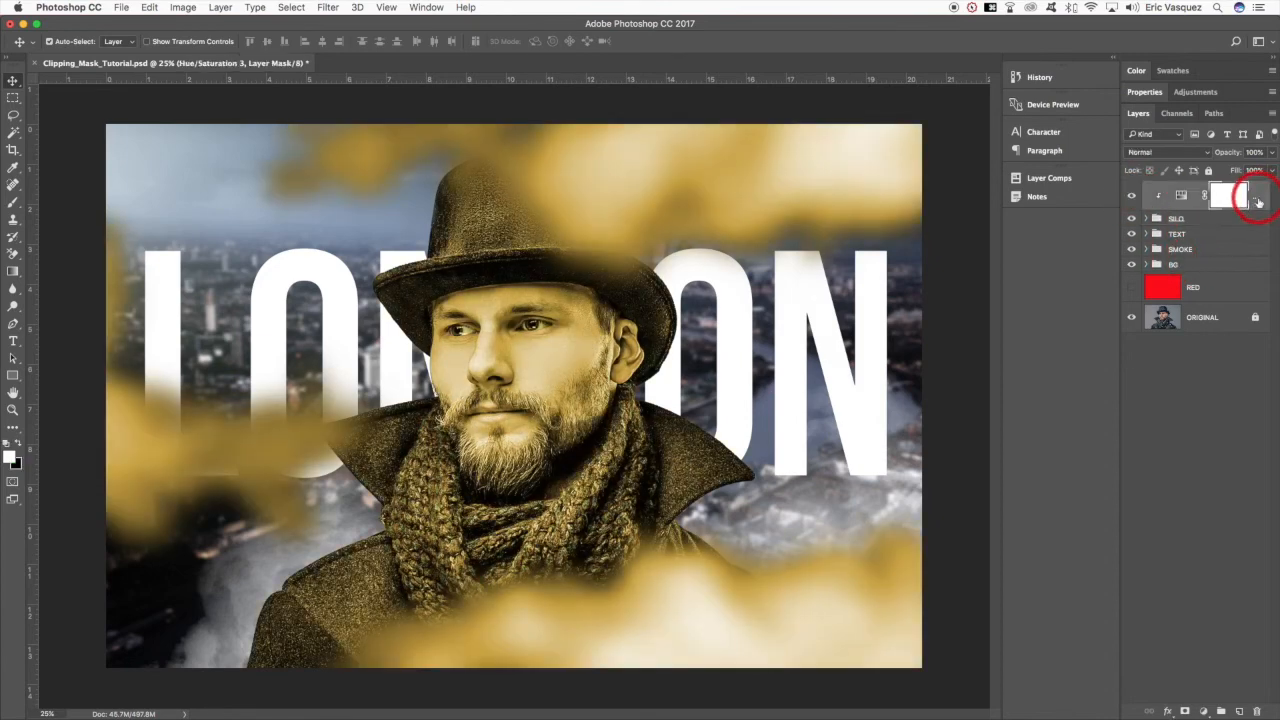
{"action": "left_click", "coordinate": [1183, 198]}
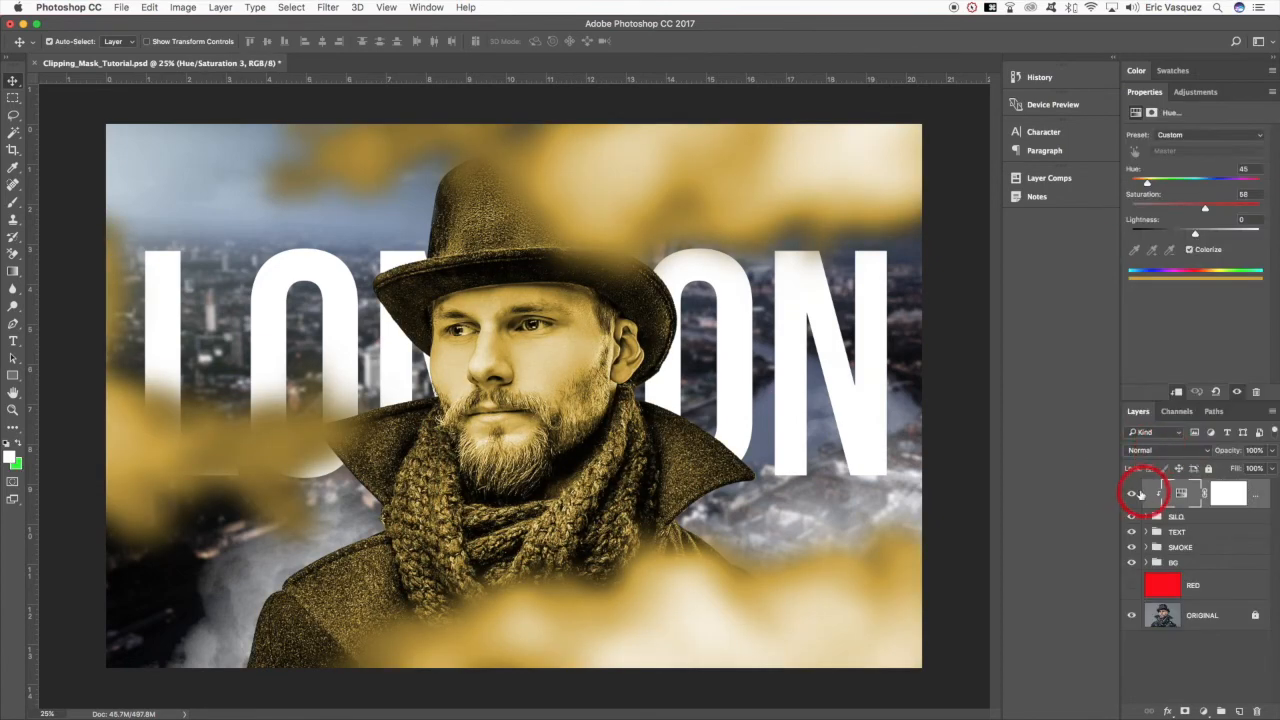
- Hide Hue/Saturation 3 and add a Curves adjustment directly above the SILO group, clipped to it
{"action": "left_click", "coordinate": [1132, 494]}
{"action": "left_click", "coordinate": [1201, 519]}
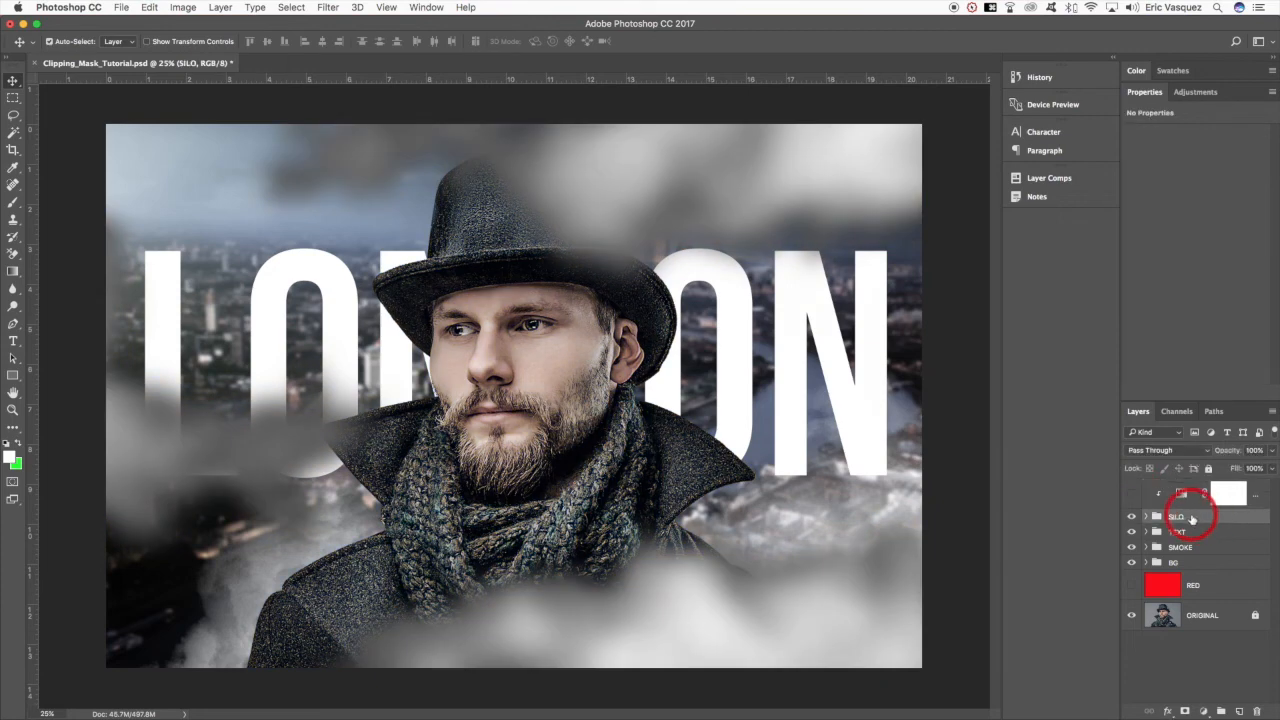
{"action": "left_click", "coordinate": [1205, 710]}
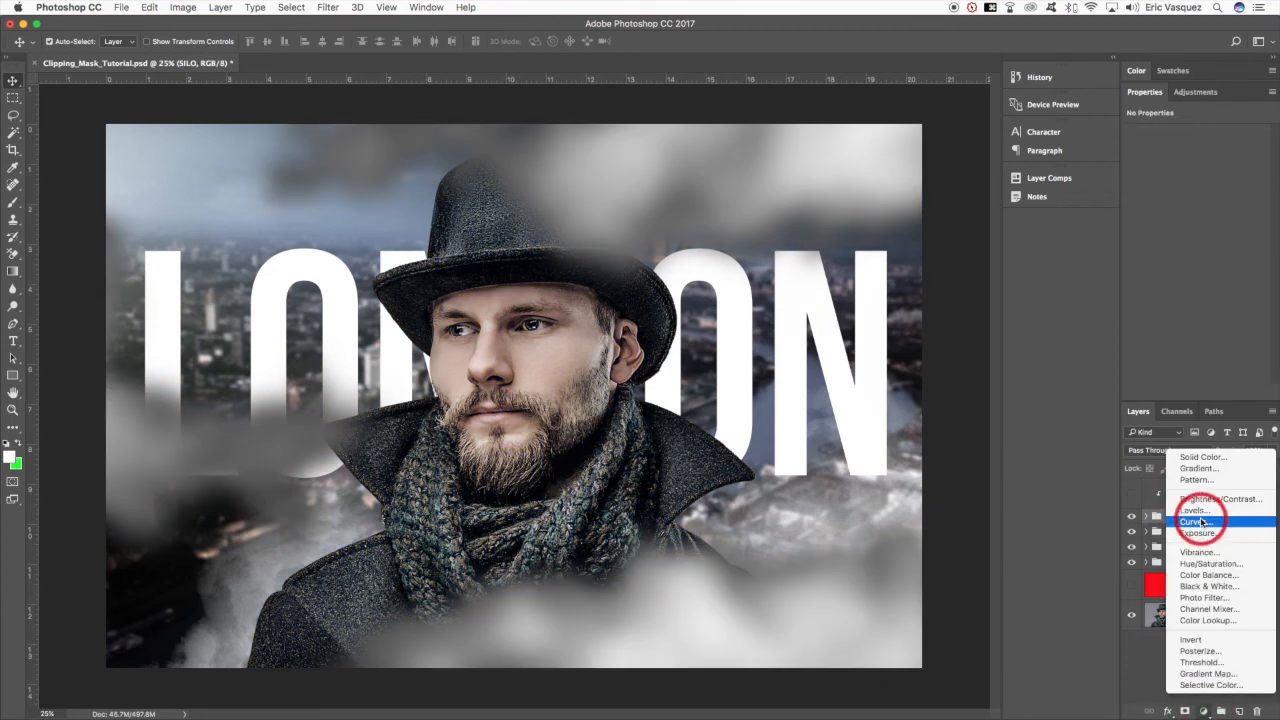
{"action": "left_click", "coordinate": [1200, 522]}
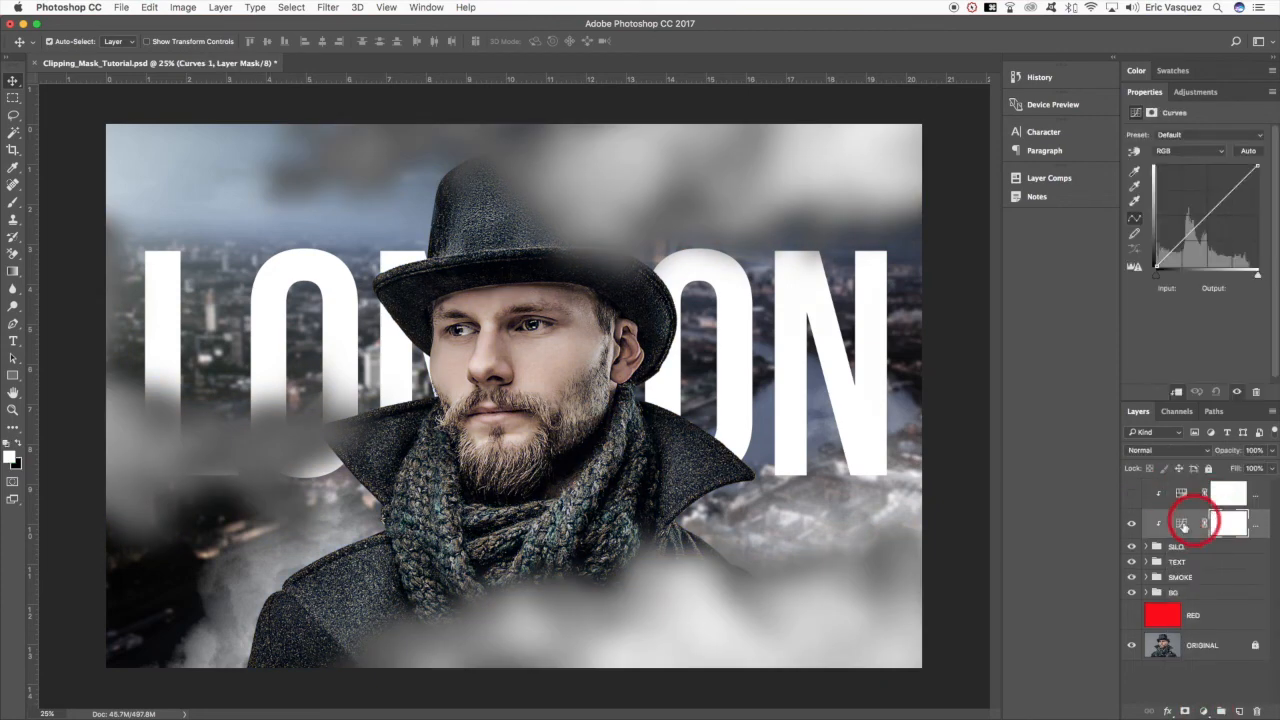
- Try out the midtone point of Curves 1 on the SILO group, ending at input 132, output 132
{"action": "left_click", "coordinate": [1206, 546], "text": "alt"}
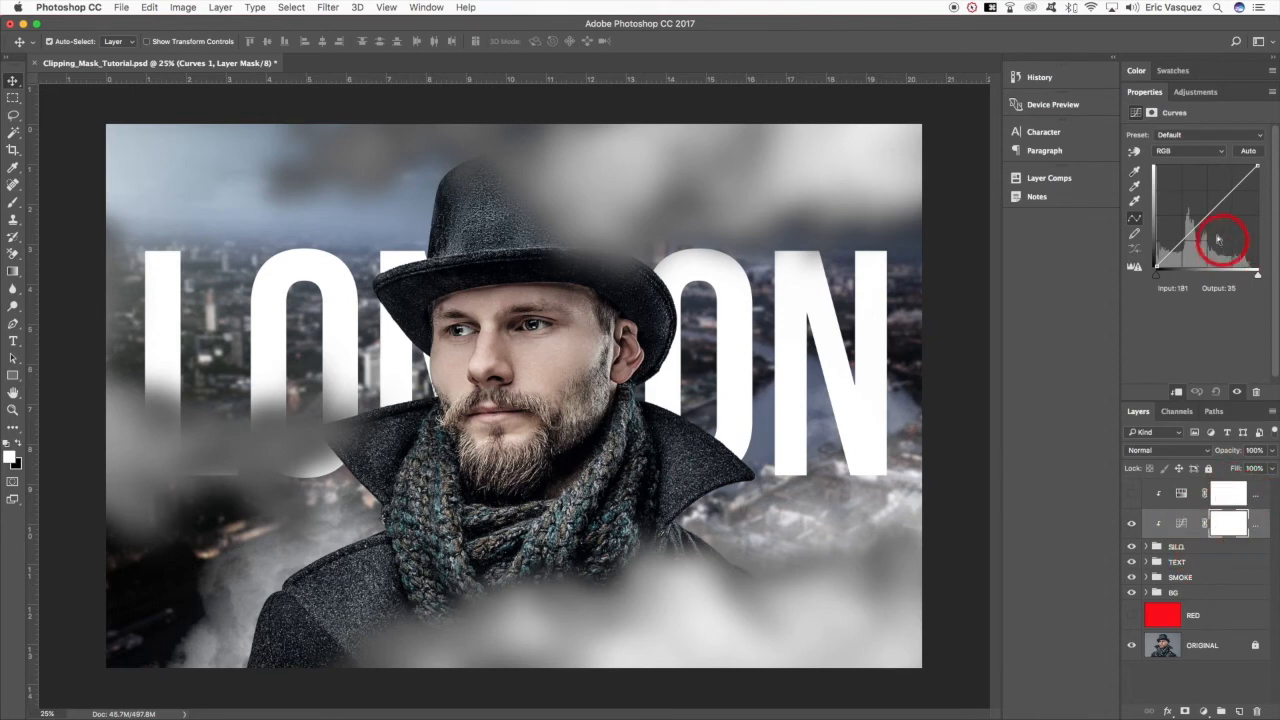
{"action": "left_click_drag", "start_coordinate": [1205, 216], "coordinate": [1210, 219]}
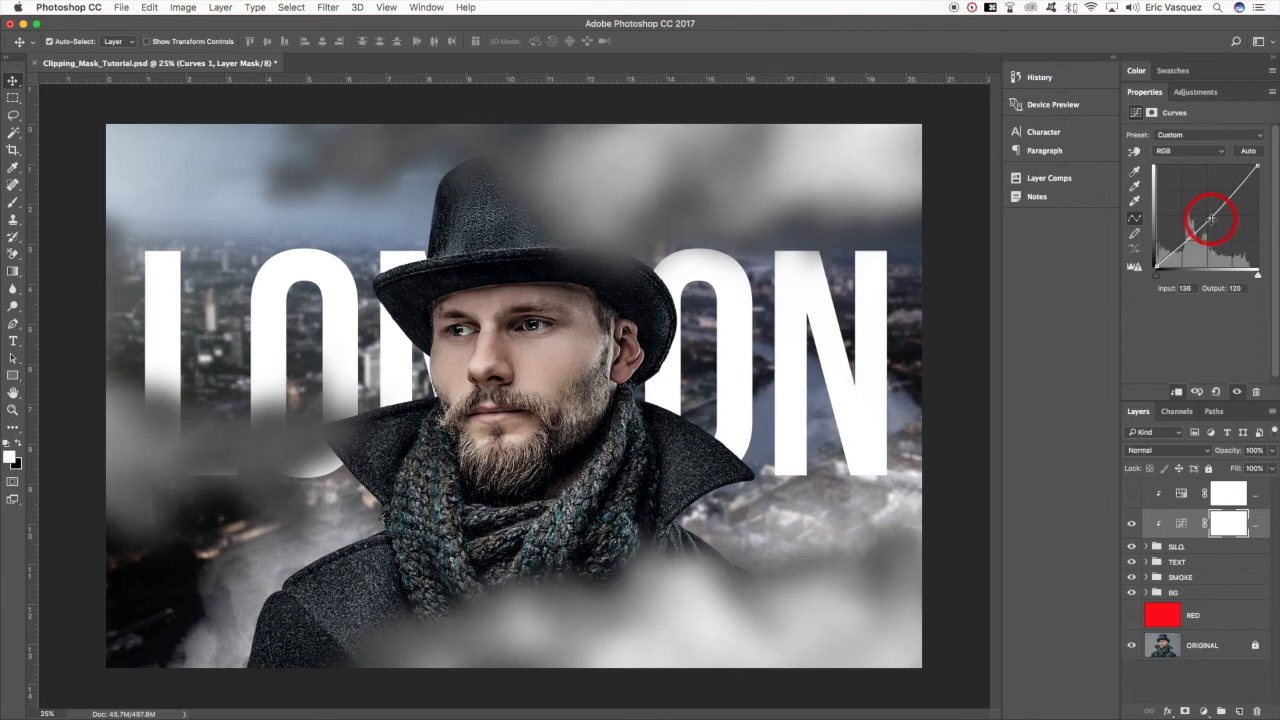
{"action": "mouse_move", "coordinate": [1211, 219]}
{"action": "left_mouse_down"}
{"action": "mouse_move", "coordinate": [1224, 201]}
{"action": "mouse_move", "coordinate": [1207, 212]}
{"action": "left_mouse_up"}
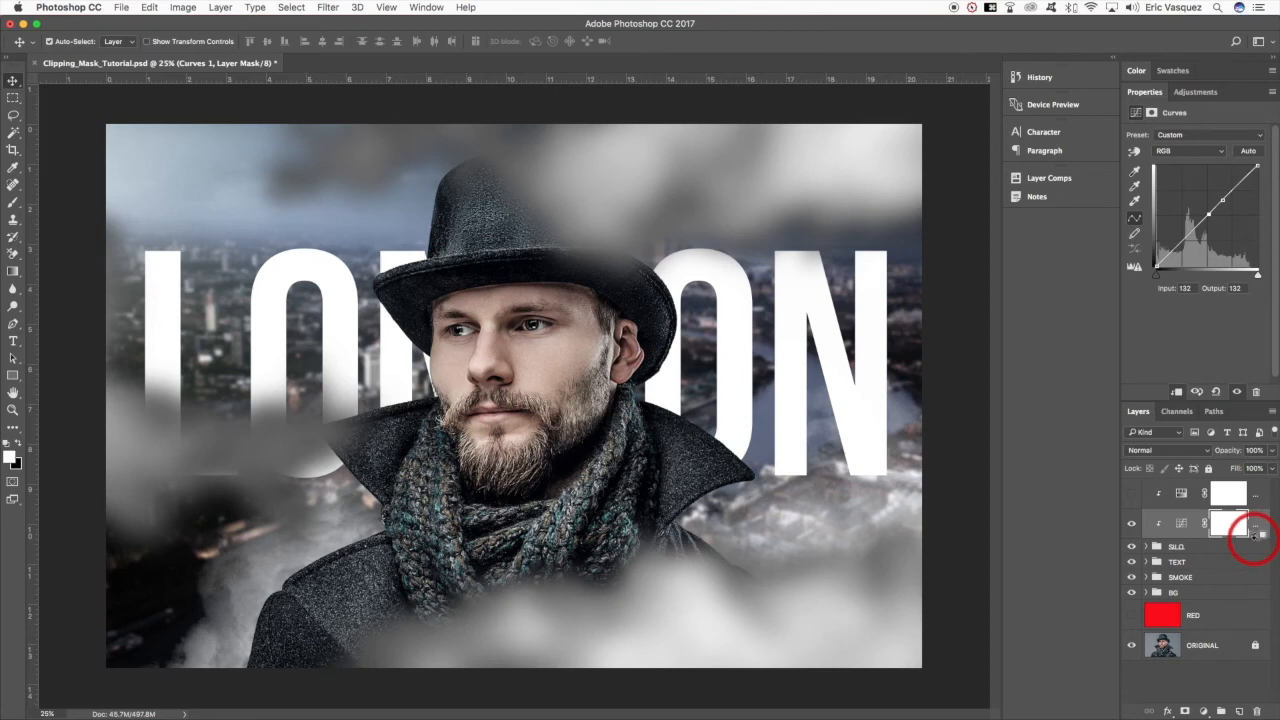
- Release Curves 1 from its clipping to the SILO group, and set its upper curve point to input 196, output 190
{"action": "left_click", "coordinate": [1254, 538], "text": "alt"}
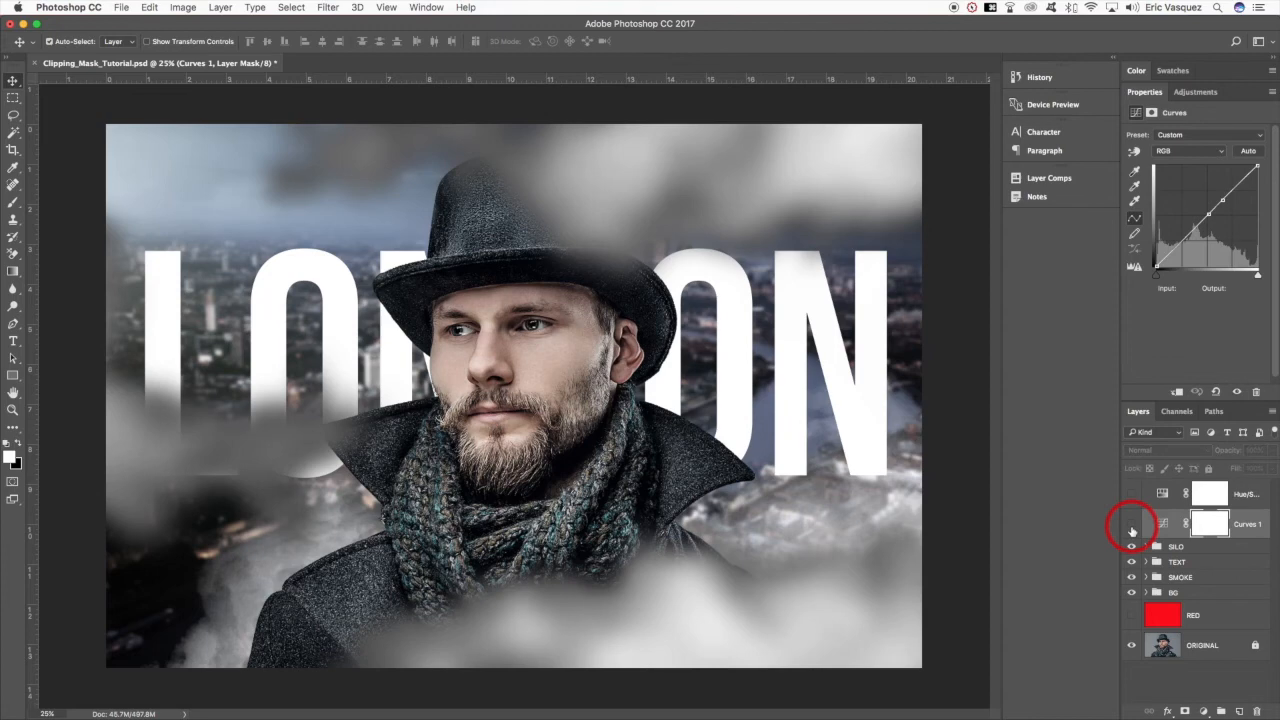
{"action": "left_click", "coordinate": [1132, 525]}
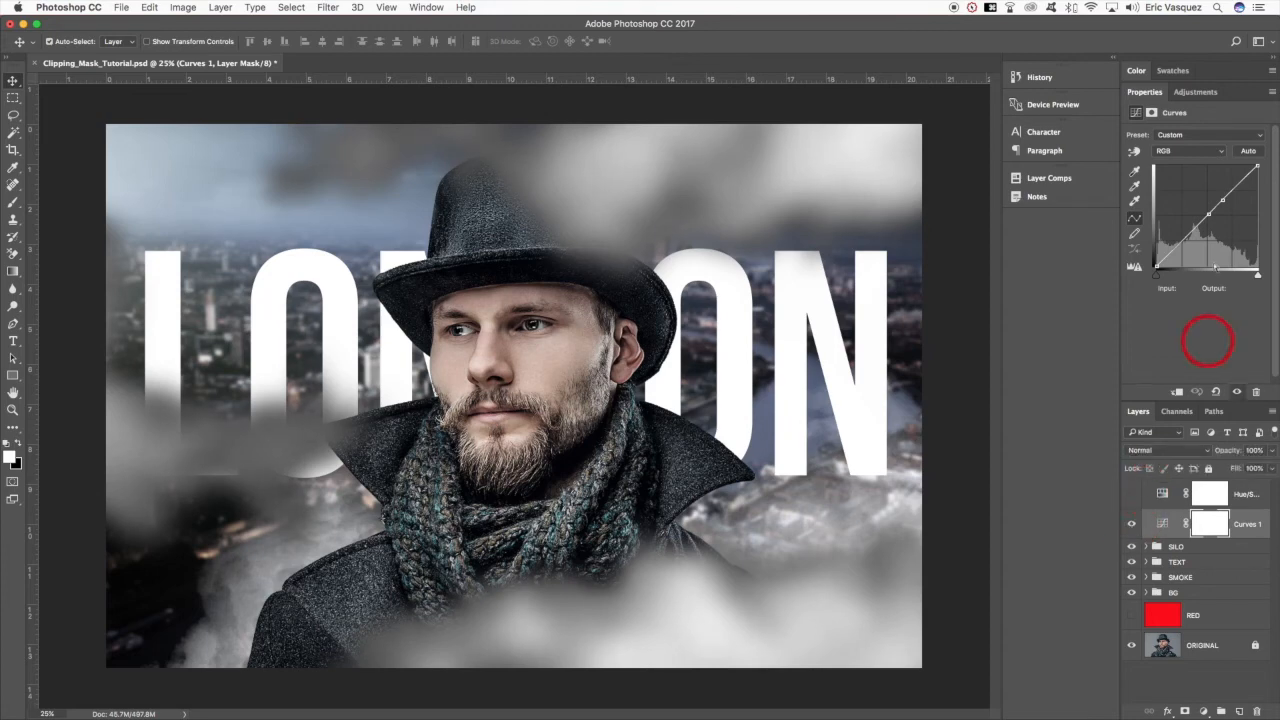
{"action": "left_click_drag", "start_coordinate": [1208, 211], "coordinate": [1230, 190]}
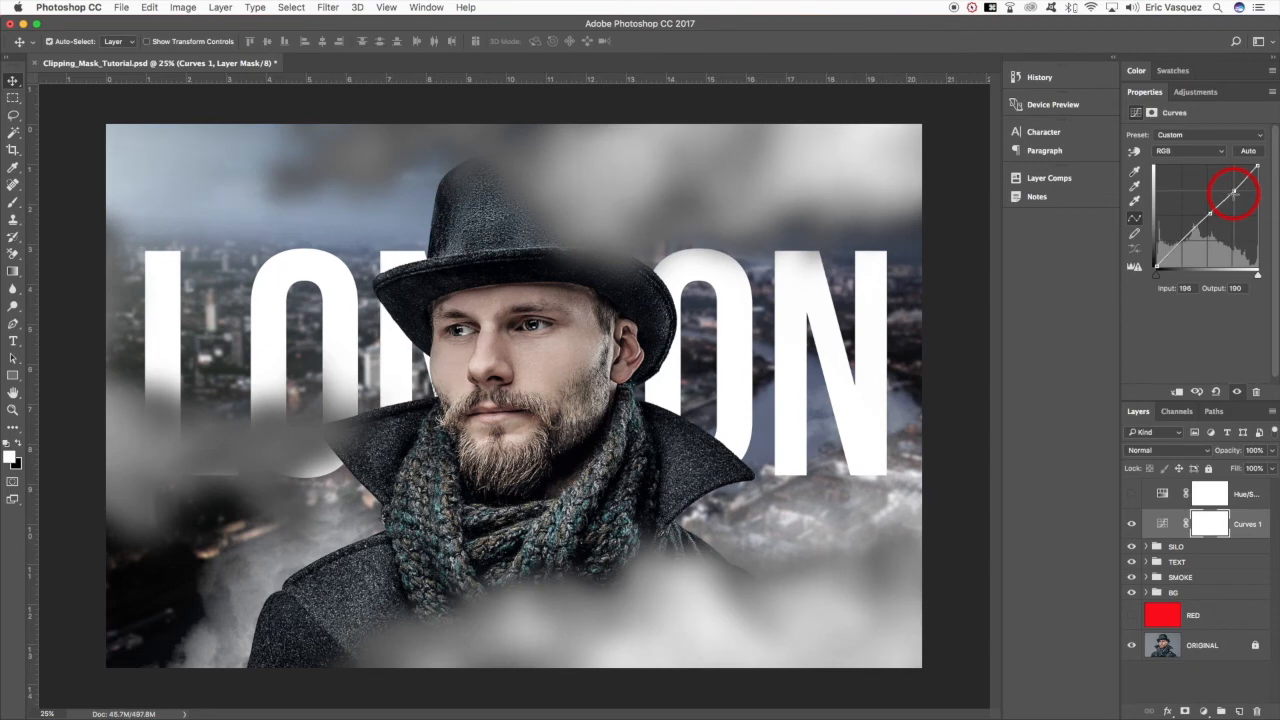
- Delete the blurred cloud layer, Layer 1, from the SILO group and collapse the group
{"action": "left_click", "coordinate": [1146, 547]}
{"action": "left_click", "coordinate": [1135, 576]}
{"action": "left_click", "coordinate": [1218, 576]}
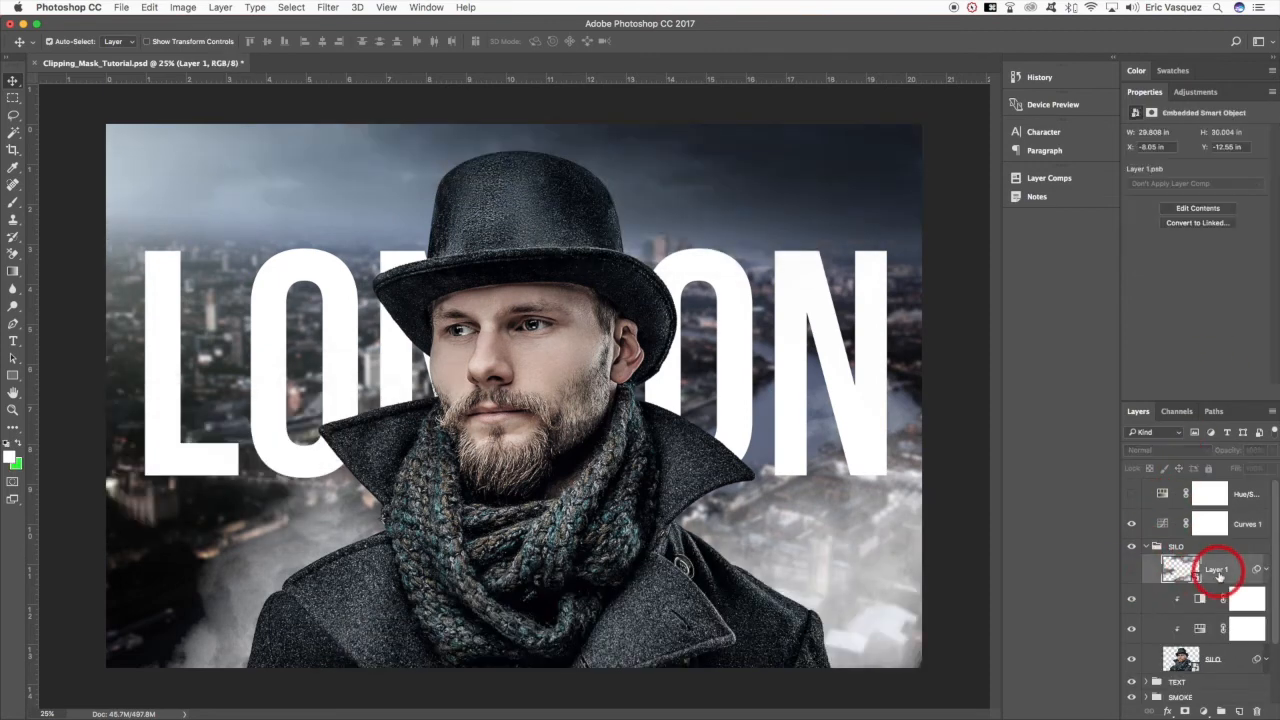
{"action": "left_click_drag", "start_coordinate": [1224, 576], "coordinate": [1257, 711]}
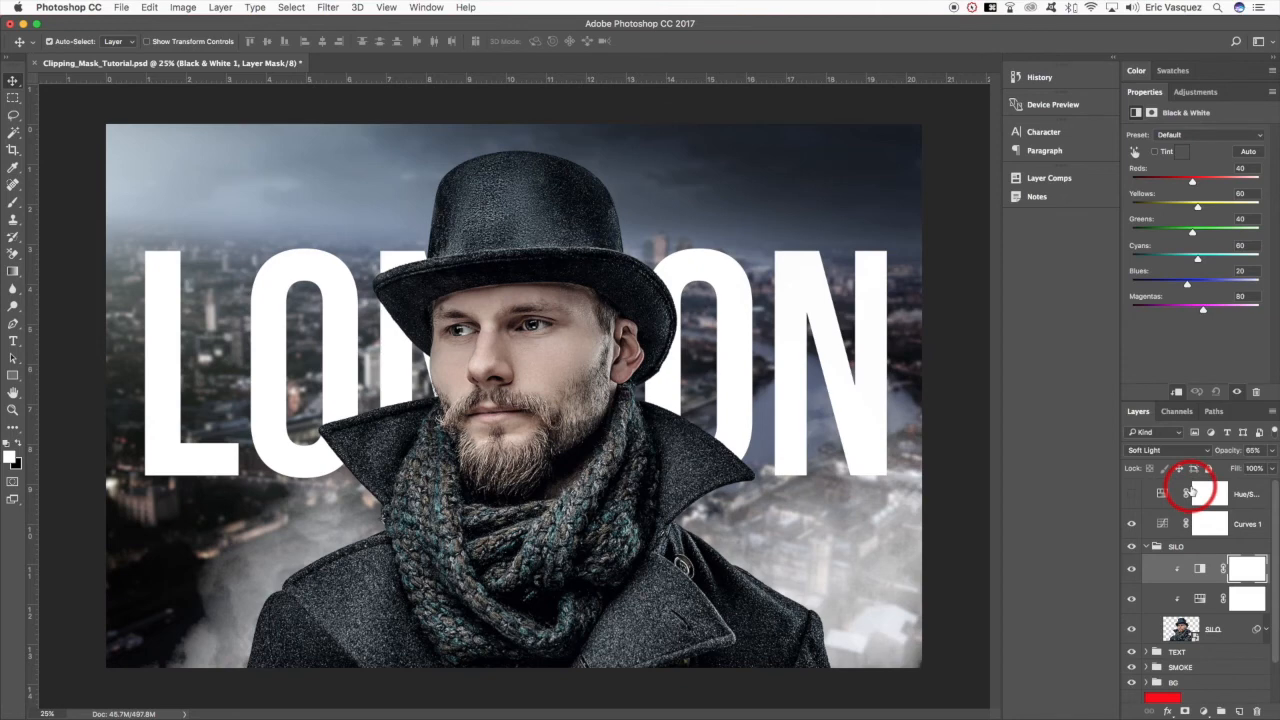
{"action": "left_click", "coordinate": [1148, 549]}
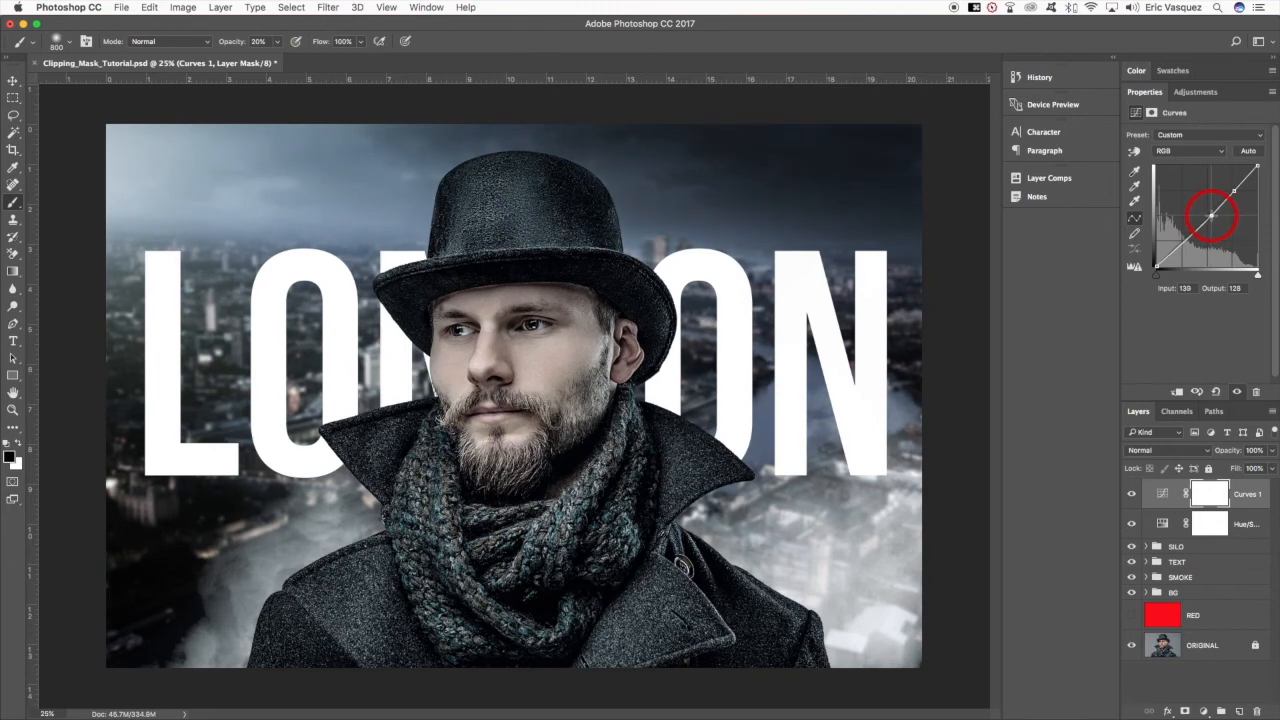
- Open Depositphotos_64636695_original.jpg and copy the cloud image into the LONDON composite, above Curves 1
{"action": "key", "text": "v"}
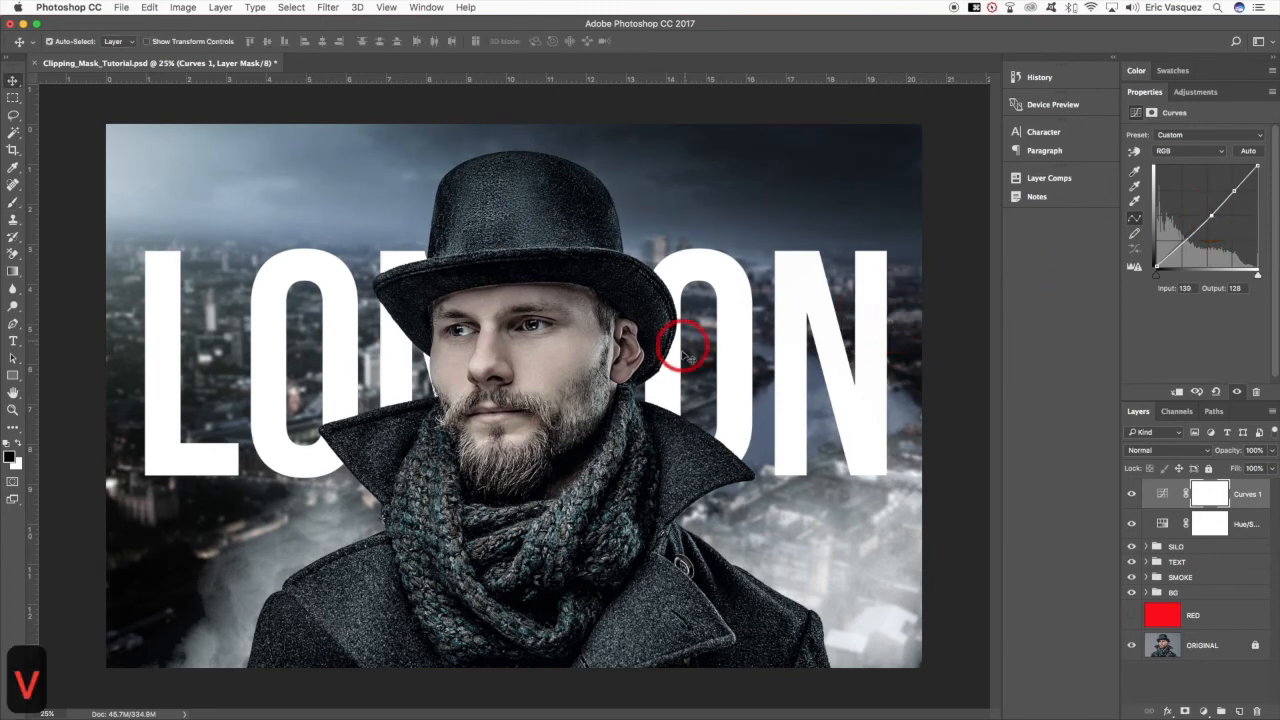
{"action": "key", "text": "super+o"}
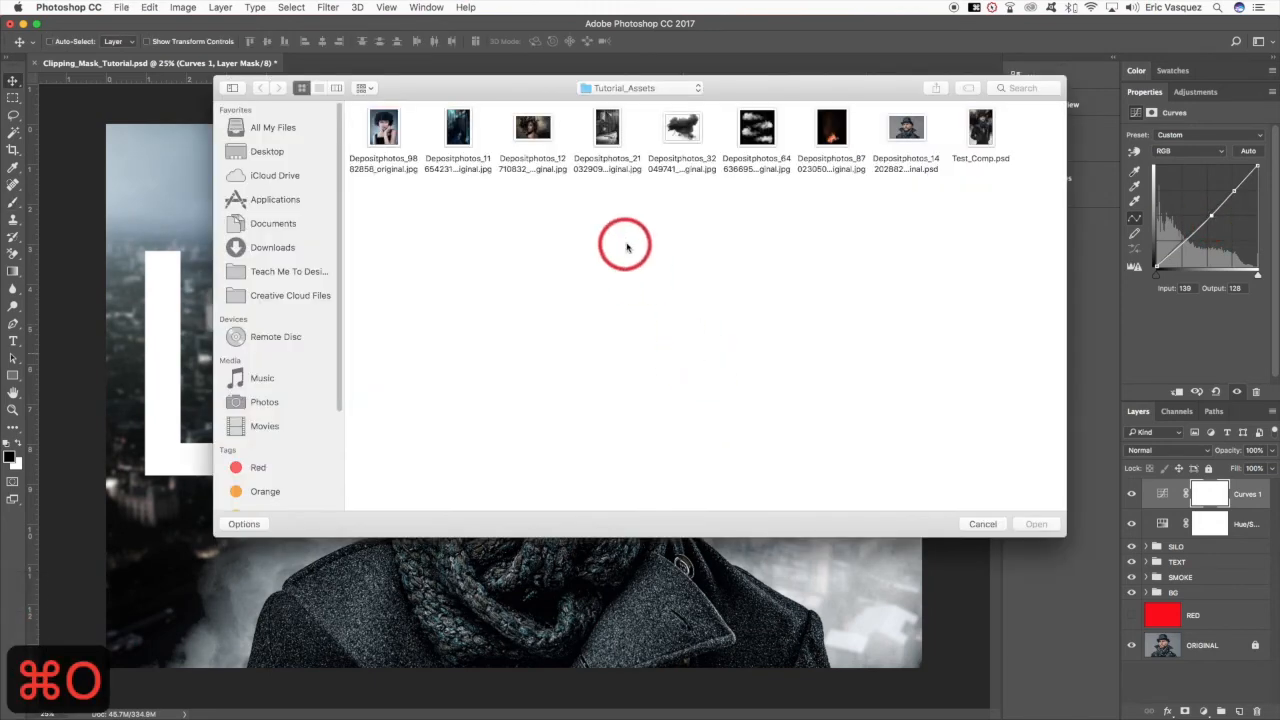
{"action": "left_click", "coordinate": [748, 133]}
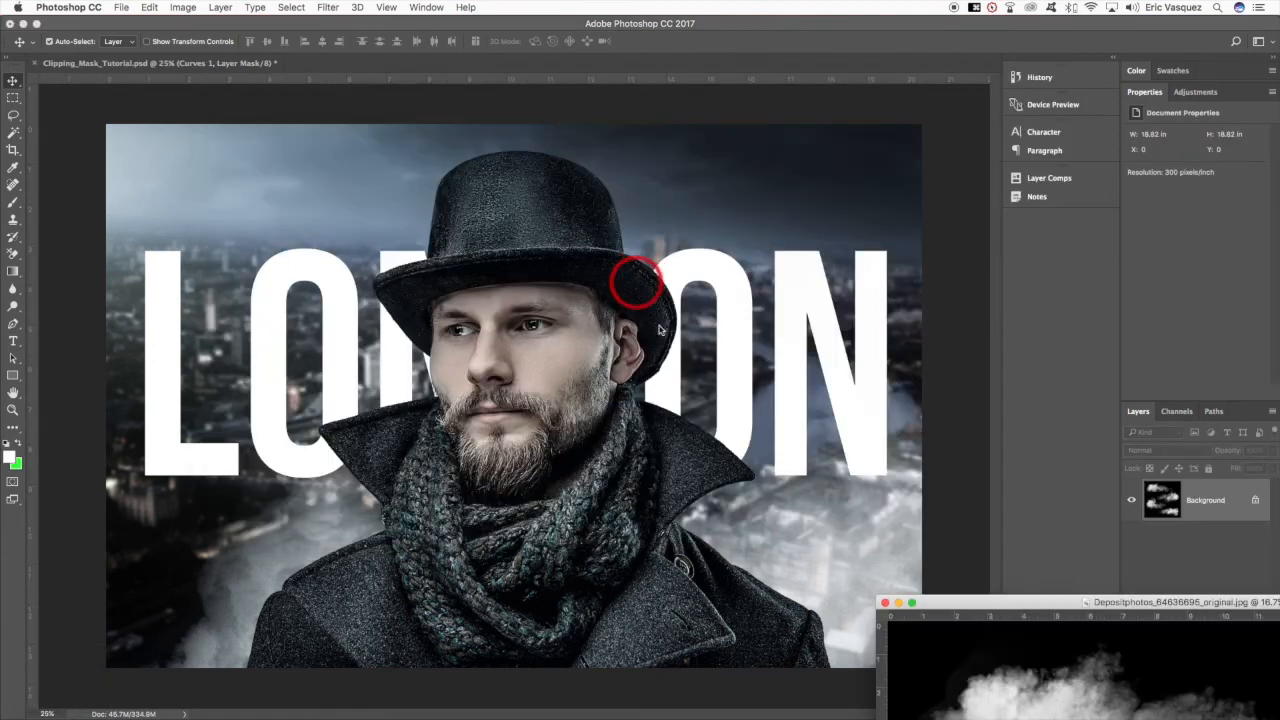
{"action": "left_click_drag", "start_coordinate": [1047, 693], "coordinate": [512, 316]}
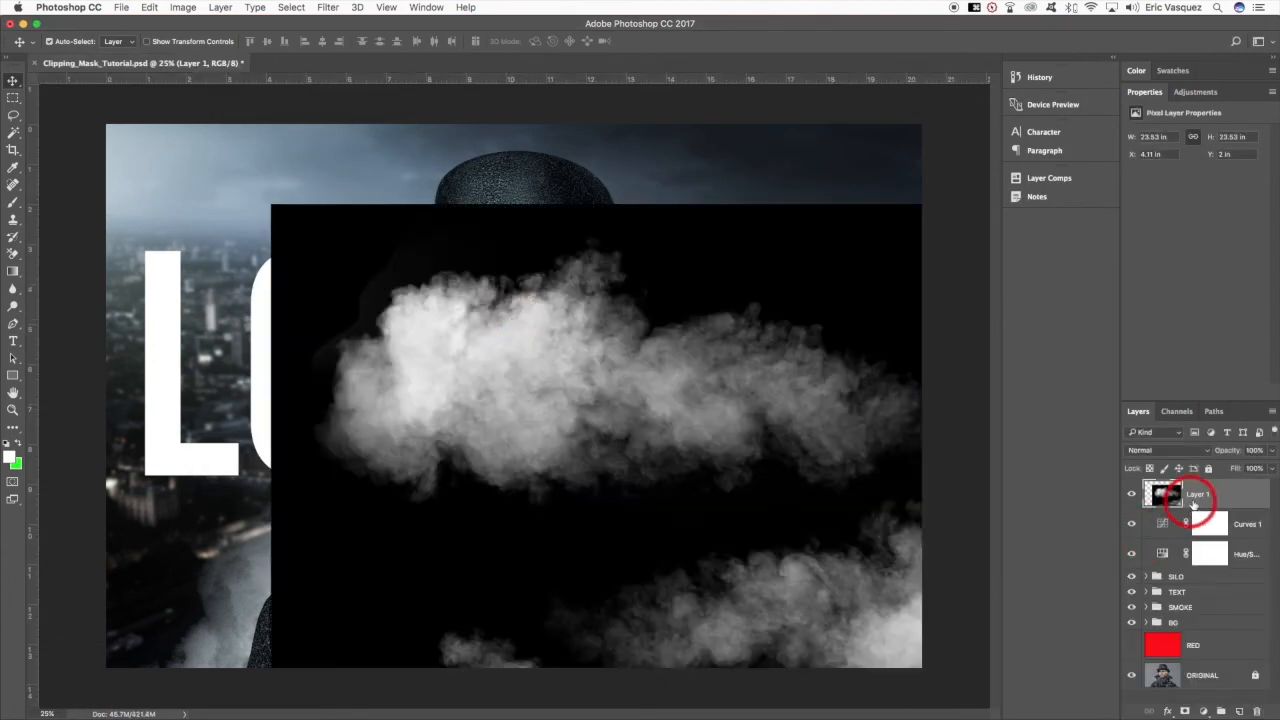
- Convert the cloud layer to a Smart Object and set its blend mode to Screen
{"action": "right_click", "coordinate": [1238, 490]}
{"action": "left_click", "coordinate": [1131, 318]}
{"action": "left_click", "coordinate": [1168, 450]}
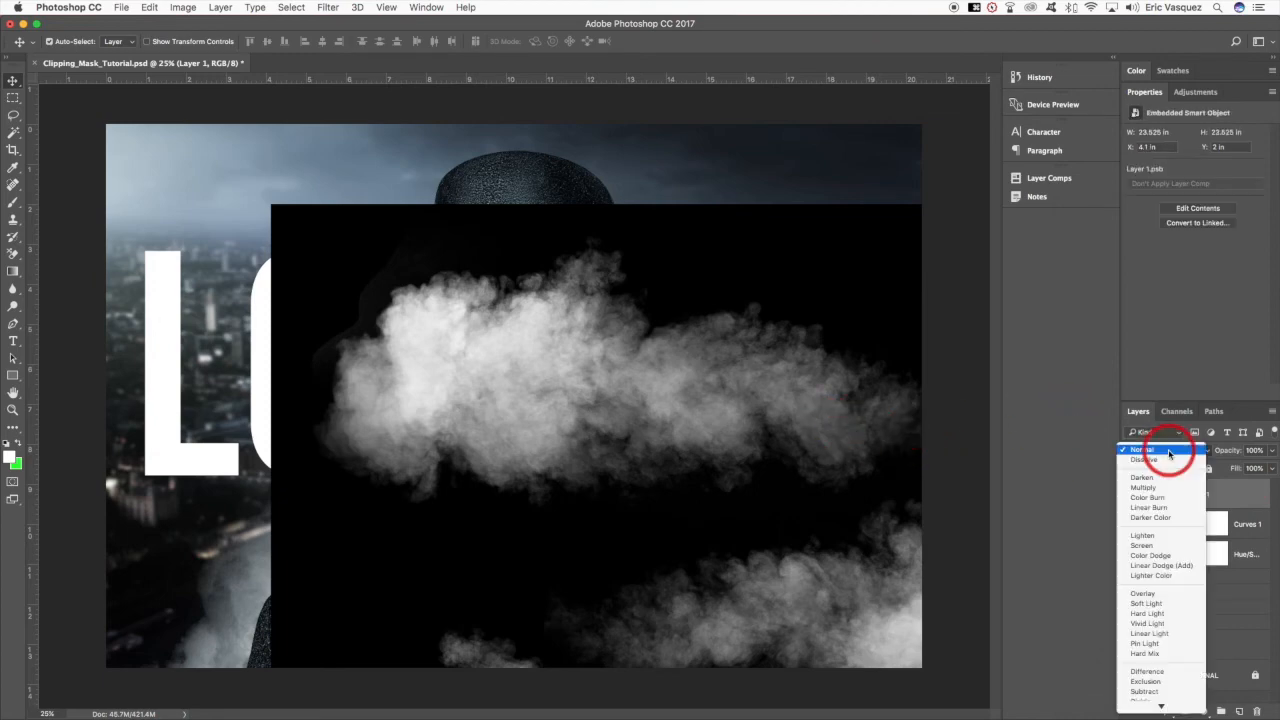
{"action": "left_click", "coordinate": [1143, 547]}
- Scale the cloud layer to about 123% and reposition it so the smoke covers the whole canvas
{"action": "key", "text": "v"}
{"action": "key", "text": "super+t"}
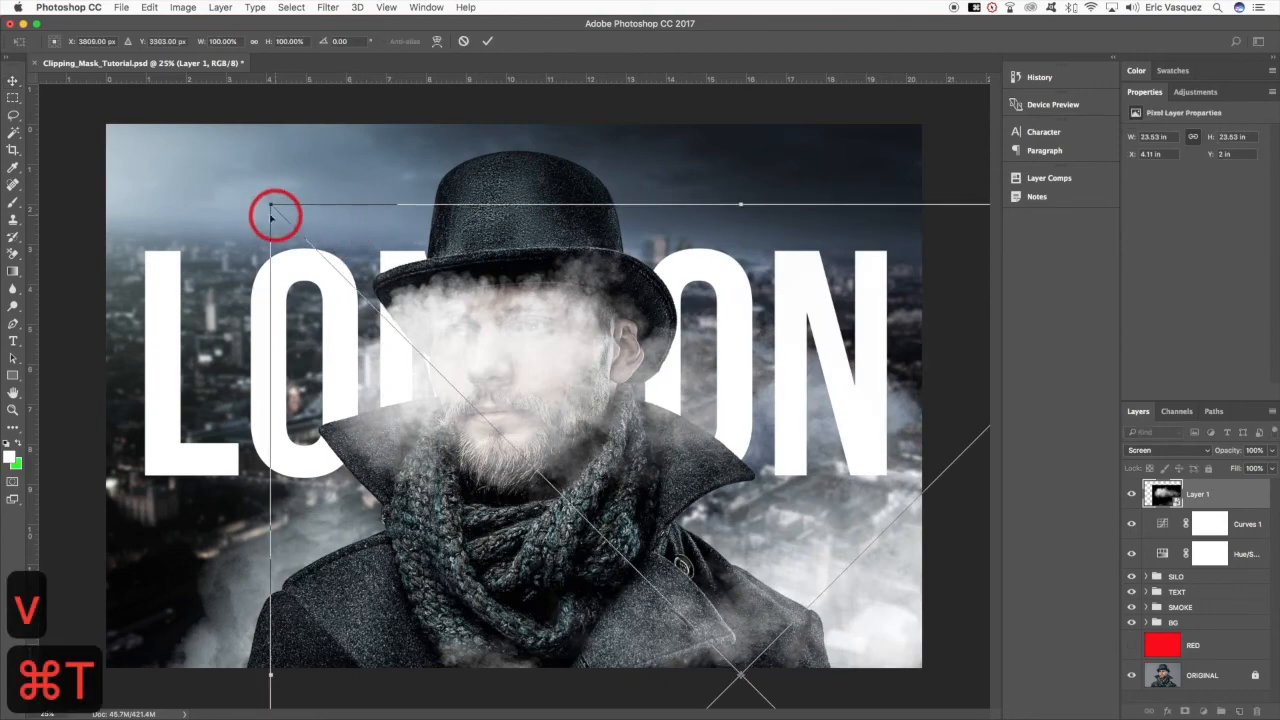
{"action": "left_click_drag", "start_coordinate": [270, 205], "coordinate": [123, 137]}
{"action": "left_click_drag", "start_coordinate": [829, 343], "coordinate": [610, 252]}
{"action": "left_click_drag", "start_coordinate": [871, 426], "coordinate": [858, 400]}
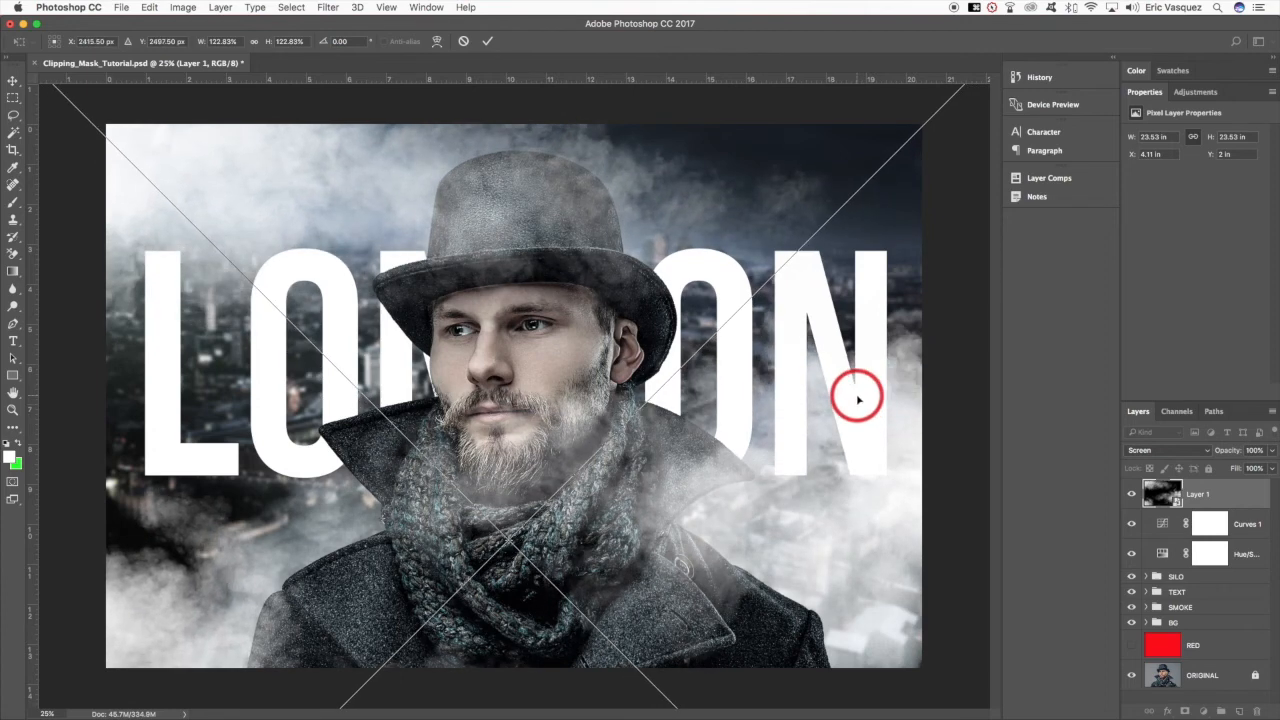
{"action": "key", "text": "Return"}
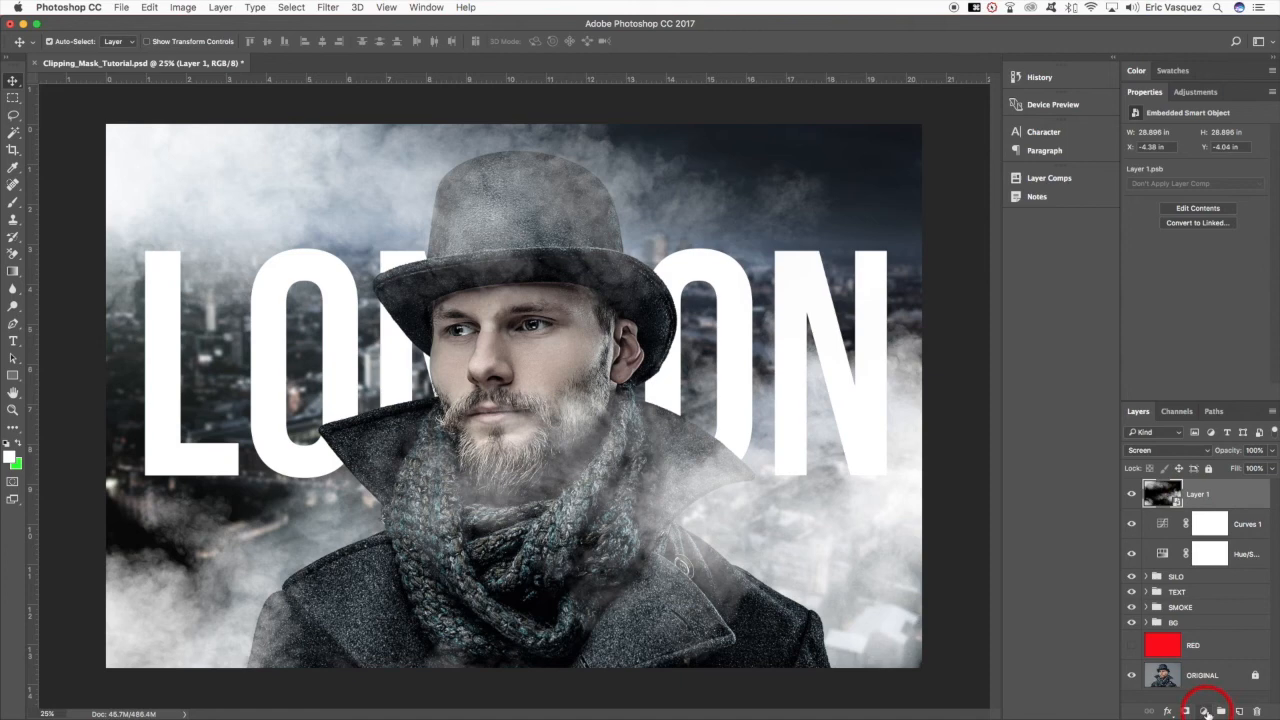
- Add a Levels adjustment clipped to the cloud layer and set its shadow input to 13
{"action": "left_click", "coordinate": [1206, 712]}
{"action": "left_click", "coordinate": [1190, 515], "text": "alt"}
{"action": "left_click", "coordinate": [532, 378]}
{"action": "left_click", "coordinate": [662, 357]}
{"action": "left_click", "coordinate": [1190, 233]}
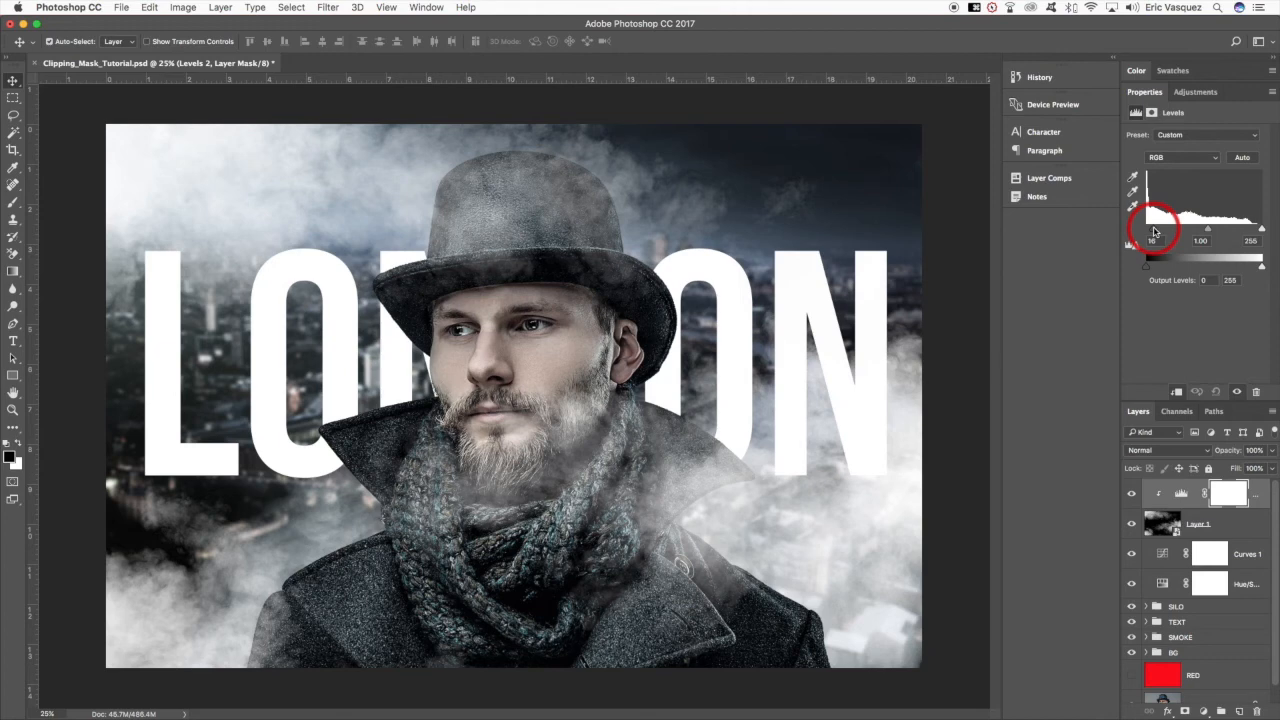
- Rename the cloud layer as SMOKE
{"action": "double_click", "coordinate": [1197, 524]}
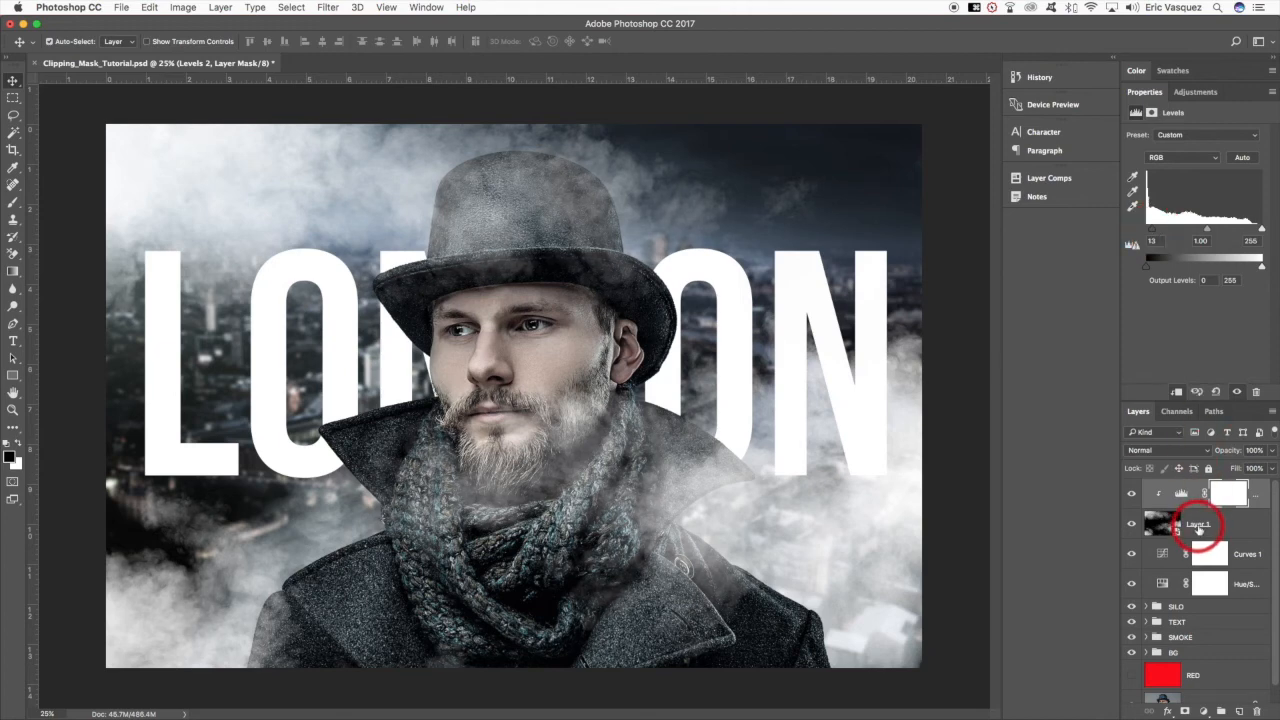
{"action": "type", "text": "SMKE"}
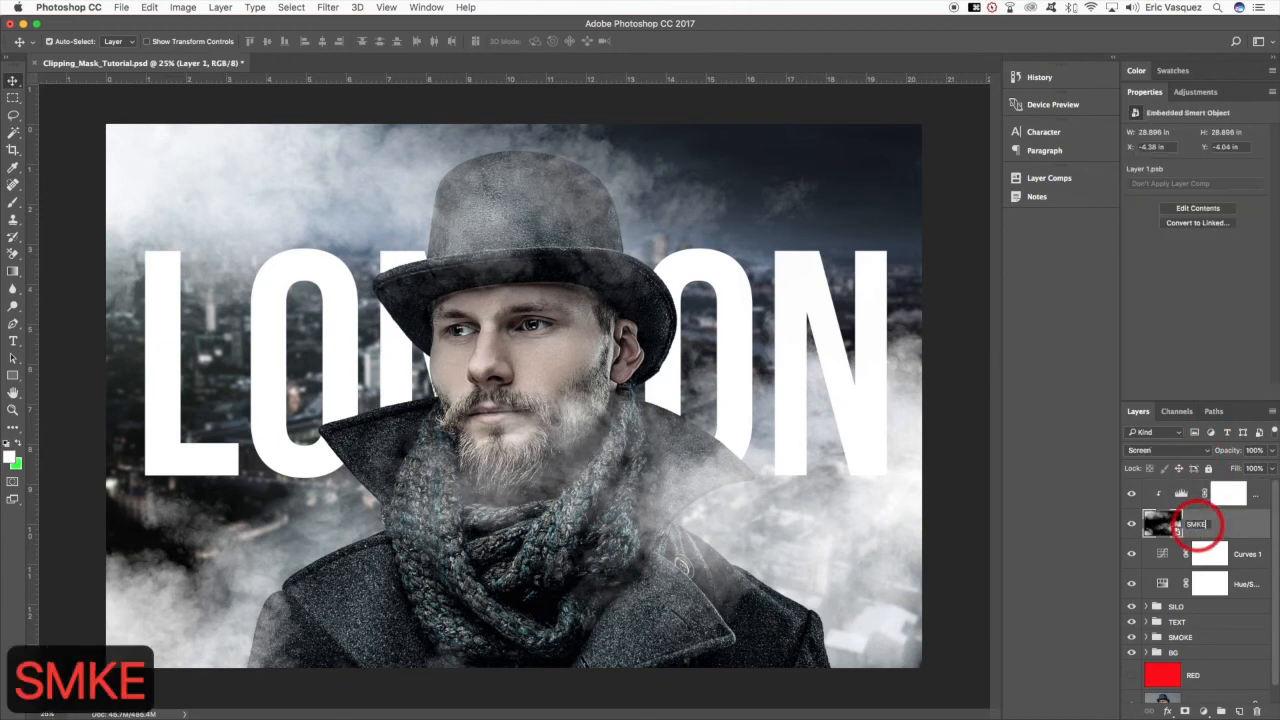
{"action": "key", "text": "BackSpace"}
{"action": "key", "text": "BackSpace"}
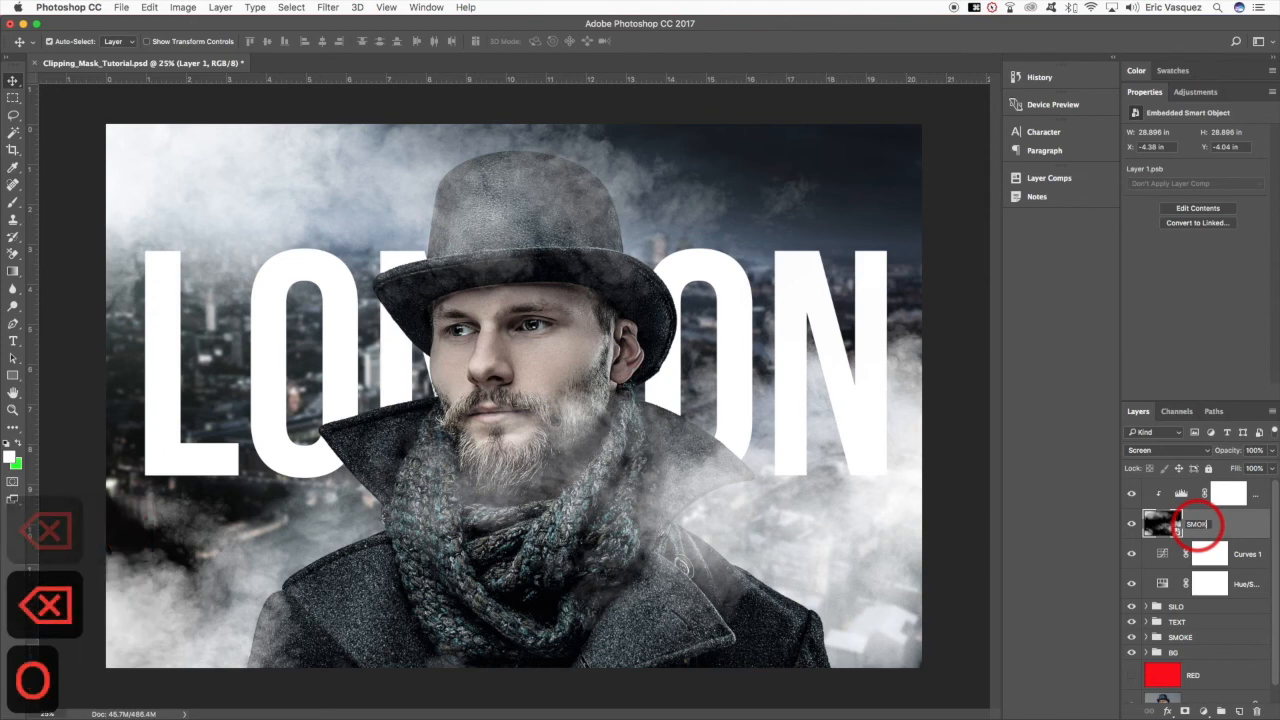
{"action": "type", "text": "OKE"}
{"action": "key", "text": "Return"}
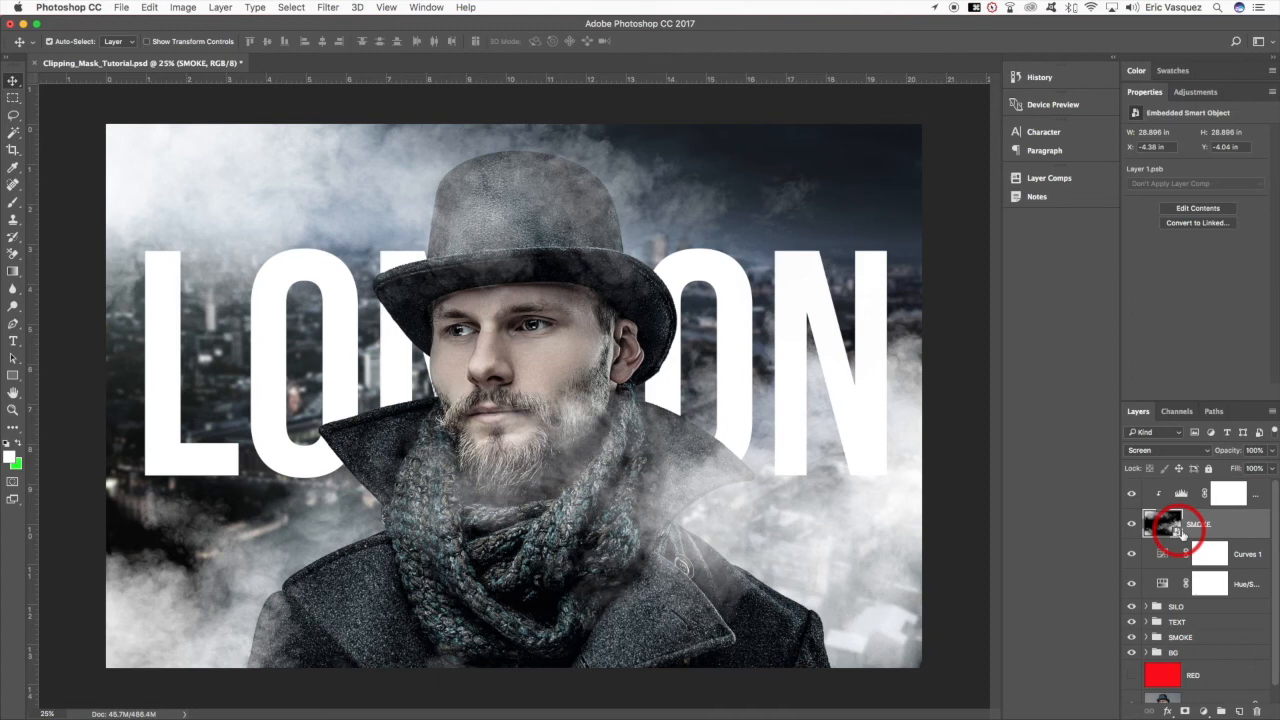
- Add a layer mask to SMOKE and paint the smoke off the man with a black brush at 40% opacity
{"action": "left_click", "coordinate": [1184, 710]}
{"action": "key", "text": "b"}
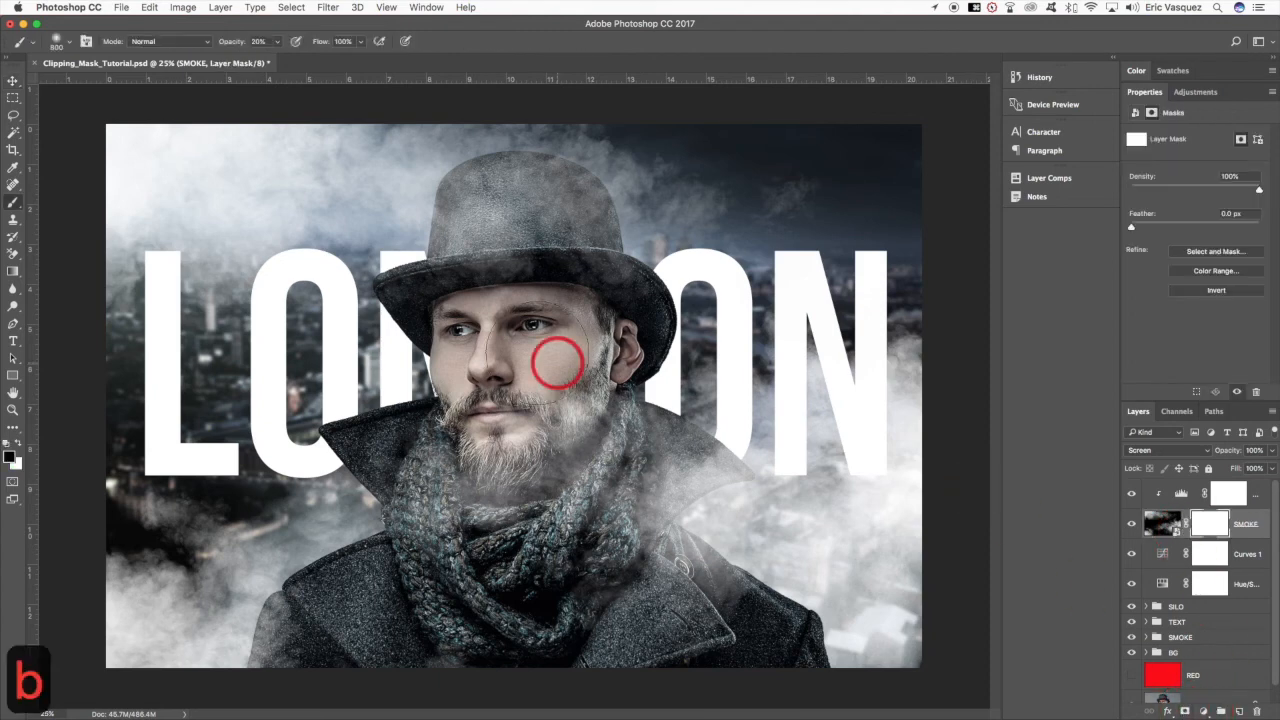
{"action": "key", "text": "4"}
{"action": "mouse_move", "coordinate": [531, 374]}
{"action": "left_mouse_down"}
{"action": "mouse_move", "coordinate": [539, 436]}
{"action": "mouse_move", "coordinate": [552, 445]}
{"action": "mouse_move", "coordinate": [543, 421]}
{"action": "mouse_move", "coordinate": [490, 432]}
{"action": "mouse_move", "coordinate": [604, 468]}
{"action": "mouse_move", "coordinate": [595, 489]}
{"action": "mouse_move", "coordinate": [604, 466]}
{"action": "mouse_move", "coordinate": [611, 586]}
{"action": "mouse_move", "coordinate": [597, 530]}
{"action": "mouse_move", "coordinate": [574, 528]}
{"action": "mouse_move", "coordinate": [583, 440]}
{"action": "mouse_move", "coordinate": [488, 470]}
{"action": "mouse_move", "coordinate": [460, 500]}
{"action": "mouse_move", "coordinate": [469, 536]}
{"action": "mouse_move", "coordinate": [511, 475]}
{"action": "mouse_move", "coordinate": [574, 462]}
{"action": "mouse_move", "coordinate": [565, 510]}
{"action": "mouse_move", "coordinate": [549, 284]}
{"action": "mouse_move", "coordinate": [517, 235]}
{"action": "mouse_move", "coordinate": [539, 240]}
{"action": "mouse_move", "coordinate": [553, 270]}
{"action": "mouse_move", "coordinate": [569, 268]}
{"action": "mouse_move", "coordinate": [494, 294]}
{"action": "mouse_move", "coordinate": [502, 243]}
{"action": "mouse_move", "coordinate": [556, 243]}
{"action": "mouse_move", "coordinate": [559, 222]}
{"action": "mouse_move", "coordinate": [541, 210]}
{"action": "mouse_move", "coordinate": [496, 238]}
{"action": "mouse_move", "coordinate": [492, 225]}
{"action": "mouse_move", "coordinate": [539, 213]}
{"action": "mouse_move", "coordinate": [611, 313]}
{"action": "mouse_move", "coordinate": [481, 305]}
{"action": "mouse_move", "coordinate": [503, 245]}
{"action": "mouse_move", "coordinate": [539, 405]}
{"action": "mouse_move", "coordinate": [661, 484]}
{"action": "mouse_move", "coordinate": [657, 606]}
{"action": "left_mouse_up"}
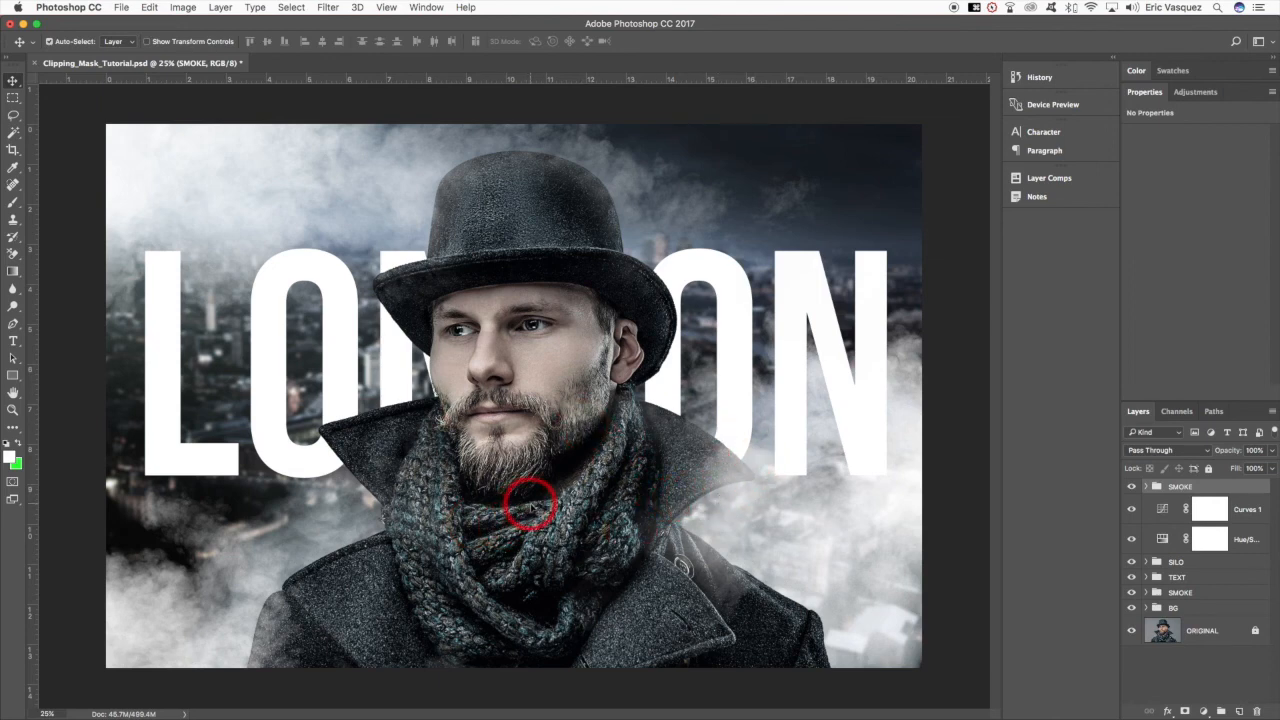
- Move the upper SMOKE group below the Curves and Hue/Saturation adjustments, directly above the SILO group
{"action": "key", "text": "super+bracketleft"}
{"action": "key", "text": "super+bracketleft"}
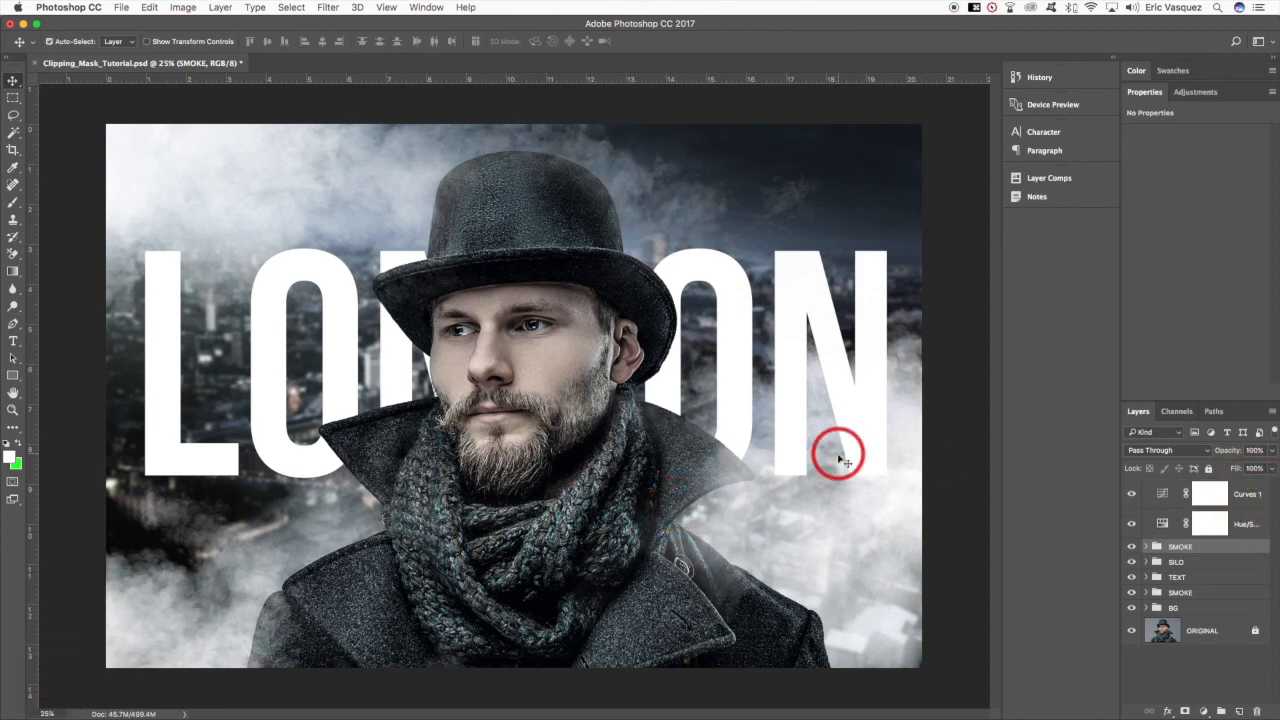
- Open Depositphotos_87023050_original.jpg, copy the fire sparks into the composite above the upper SMOKE group, and convert the layer to a Smart Object
{"action": "key", "text": "super+o"}
{"action": "left_click", "coordinate": [831, 137]}
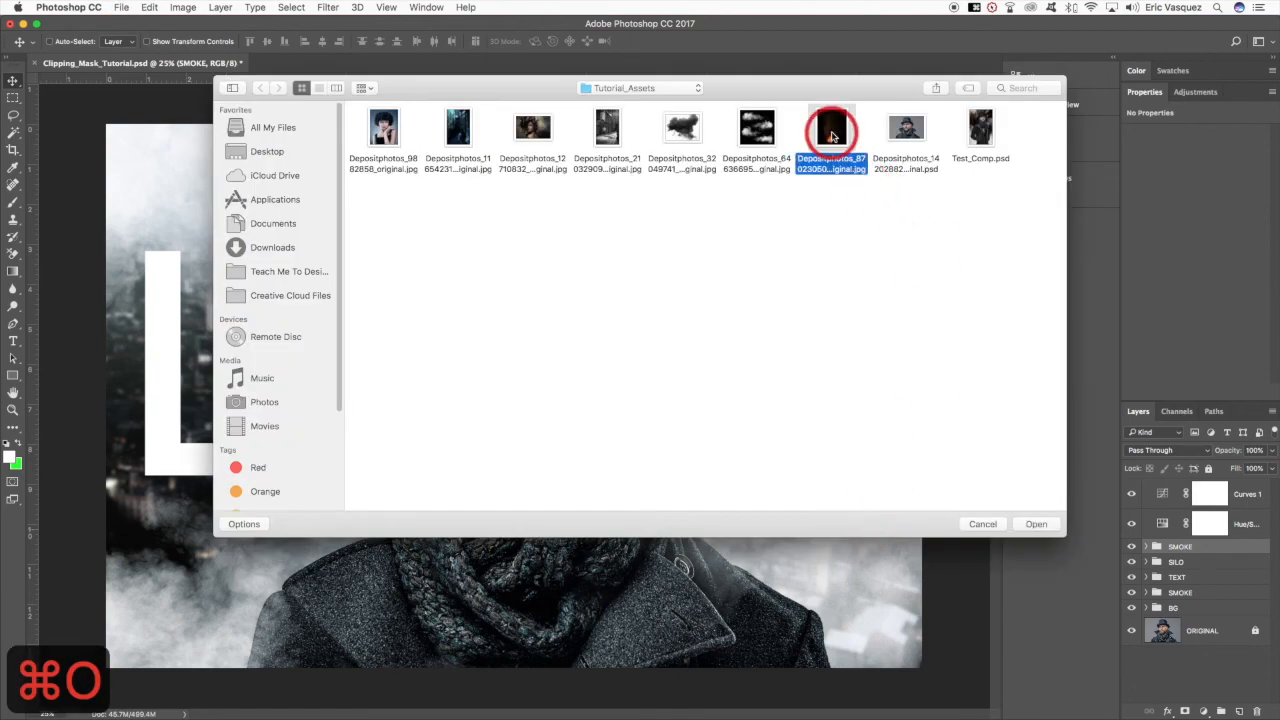
{"action": "double_click", "coordinate": [831, 137]}
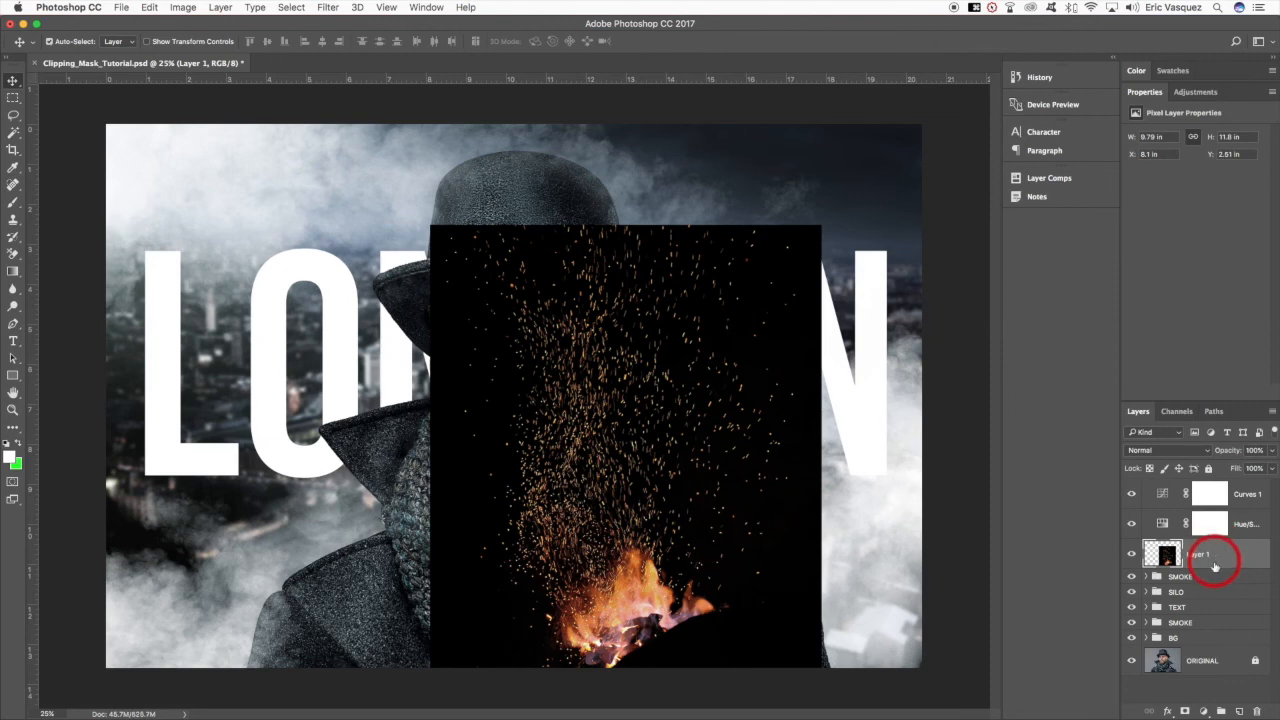
{"action": "right_click", "coordinate": [1201, 552]}
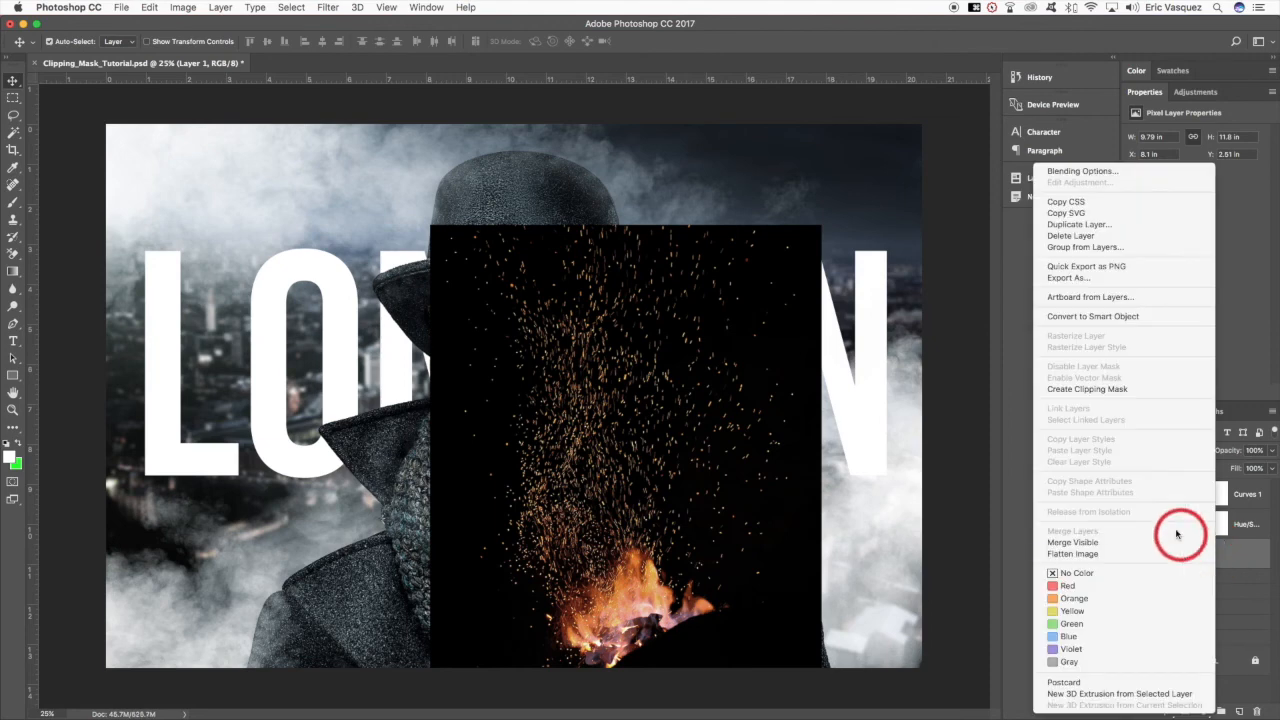
{"action": "left_click", "coordinate": [863, 383]}
- Scale the sparks layer to about 302% and rotate it about 34°, positioned so the sparks fill the canvas
{"action": "key", "text": "super+minus"}
{"action": "key", "text": "super+minus"}
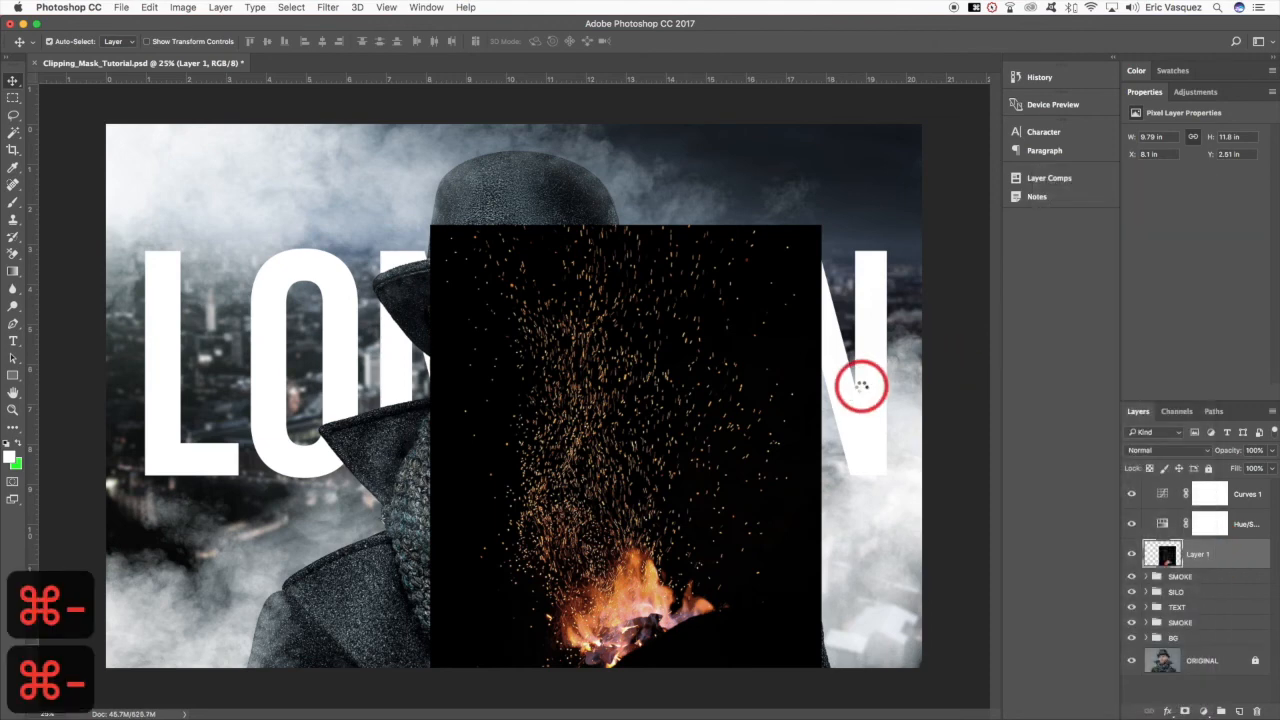
{"action": "key", "text": "v"}
{"action": "key", "text": "super+t"}
{"action": "left_click_drag", "start_coordinate": [667, 311], "coordinate": [916, 110]}
{"action": "left_click_drag", "start_coordinate": [950, 263], "coordinate": [948, 460]}
{"action": "mouse_move", "coordinate": [645, 431]}
{"action": "left_mouse_down"}
{"action": "mouse_move", "coordinate": [606, 417]}
{"action": "mouse_move", "coordinate": [650, 428]}
{"action": "left_mouse_up"}
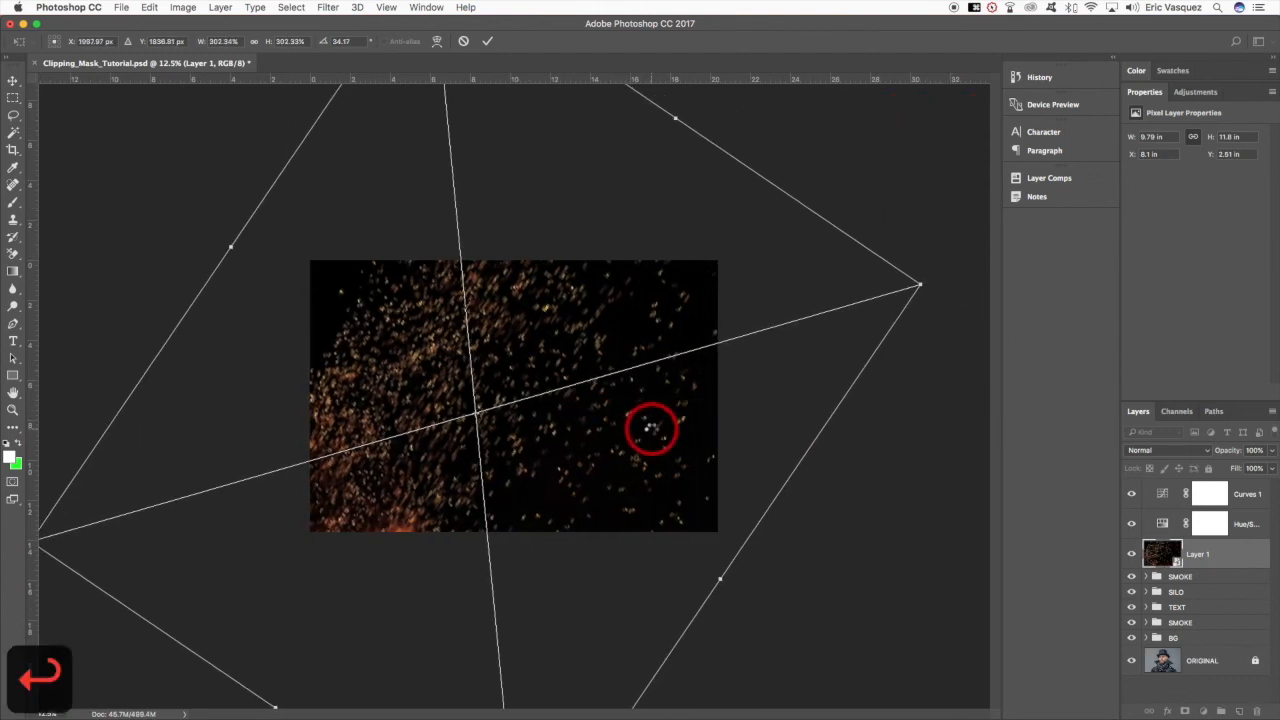
{"action": "key", "text": "Return"}
- Set the sparks layer's blend mode to Screen and move it down the stack, between the TEXT and lower SMOKE groups
{"action": "left_click", "coordinate": [1168, 450]}
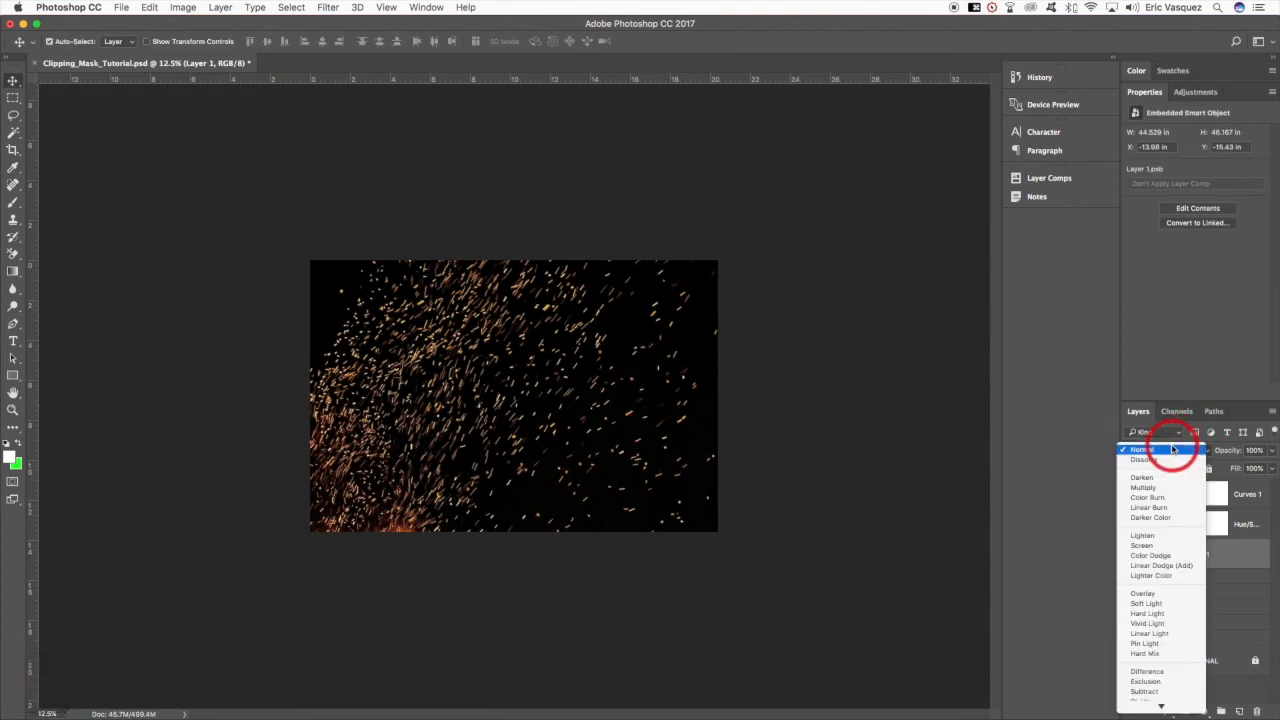
{"action": "left_click", "coordinate": [1159, 546]}
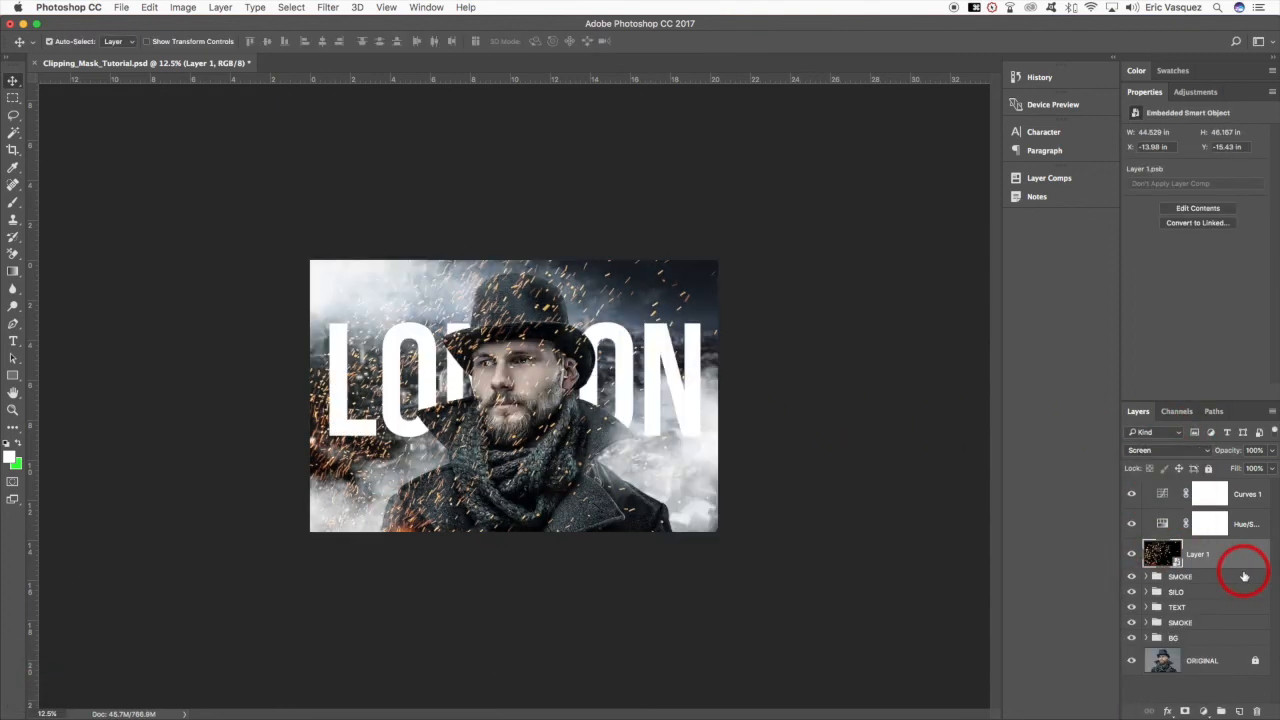
{"action": "key", "text": "super+bracketleft"}
{"action": "key", "text": "super+equal"}
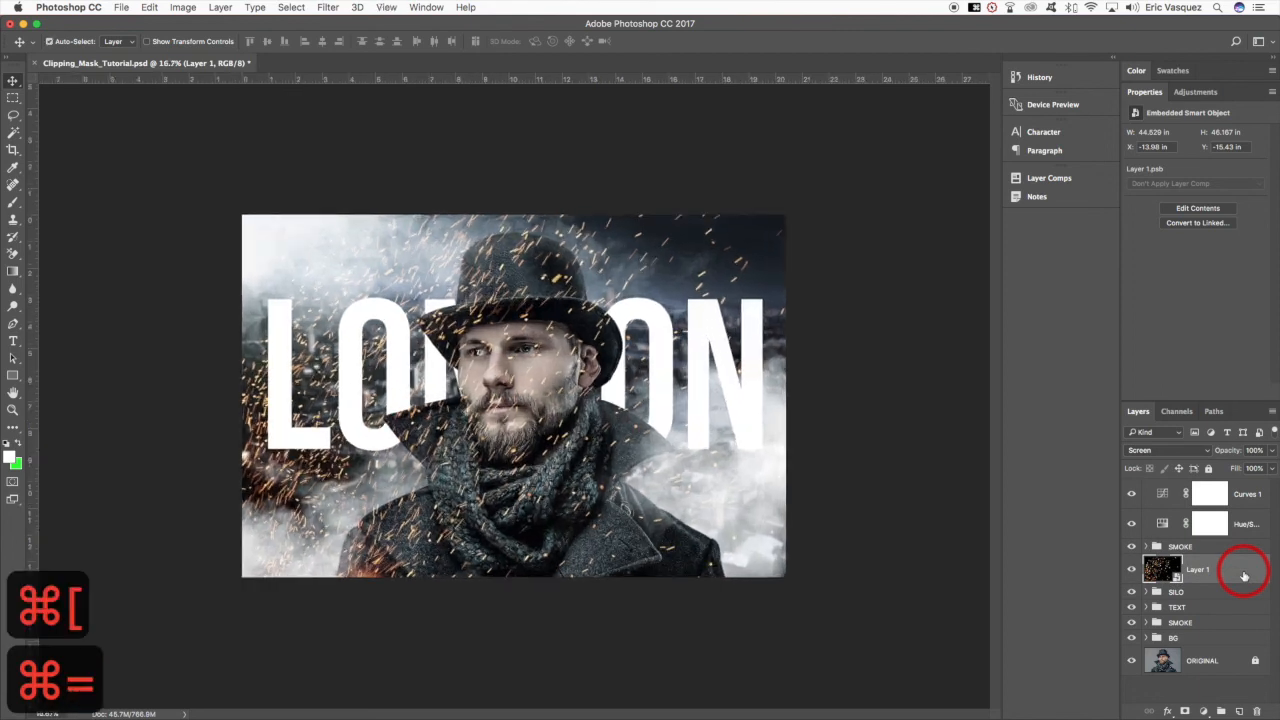
{"action": "key", "text": "super+bracketleft"}
{"action": "key", "text": "super+bracketleft"}
{"action": "key", "text": "super+bracketleft"}
{"action": "key", "text": "super+bracketright"}
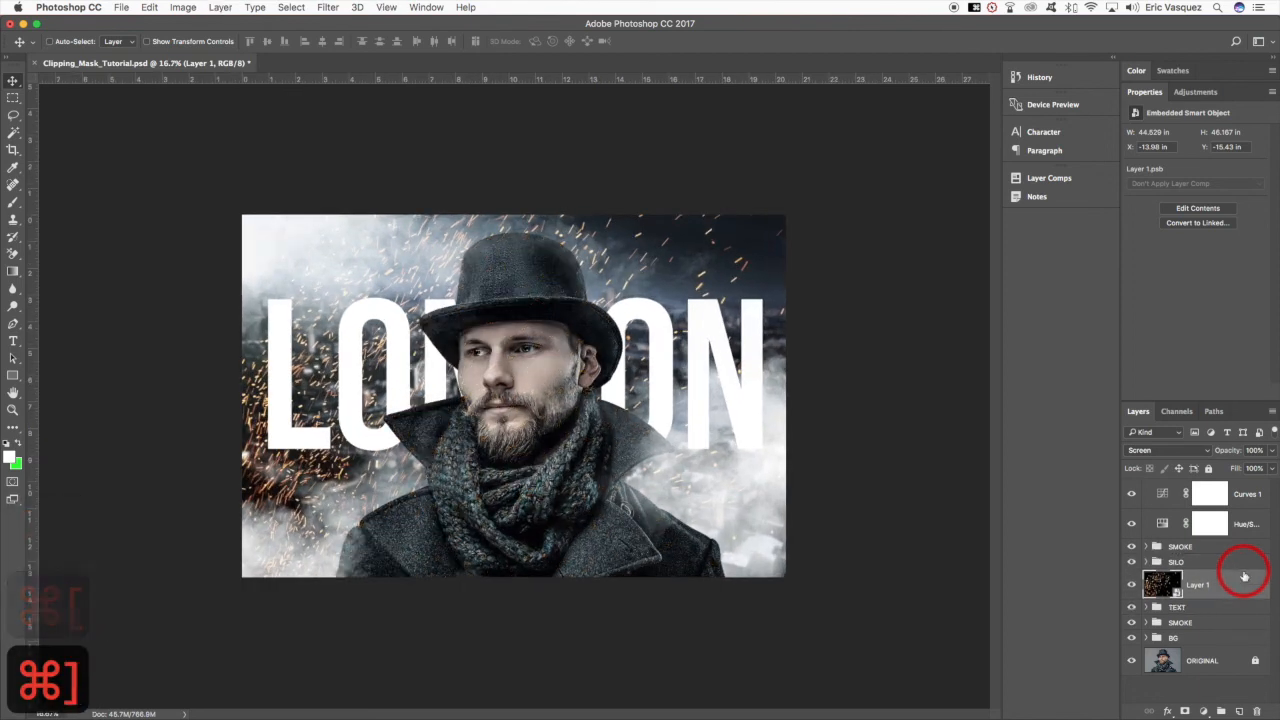
- Reposition the sparks layer slightly further left and lower behind the LONDON text
{"action": "key", "text": "v"}
{"action": "key", "text": "super+t"}
{"action": "left_click_drag", "start_coordinate": [697, 346], "coordinate": [765, 449]}
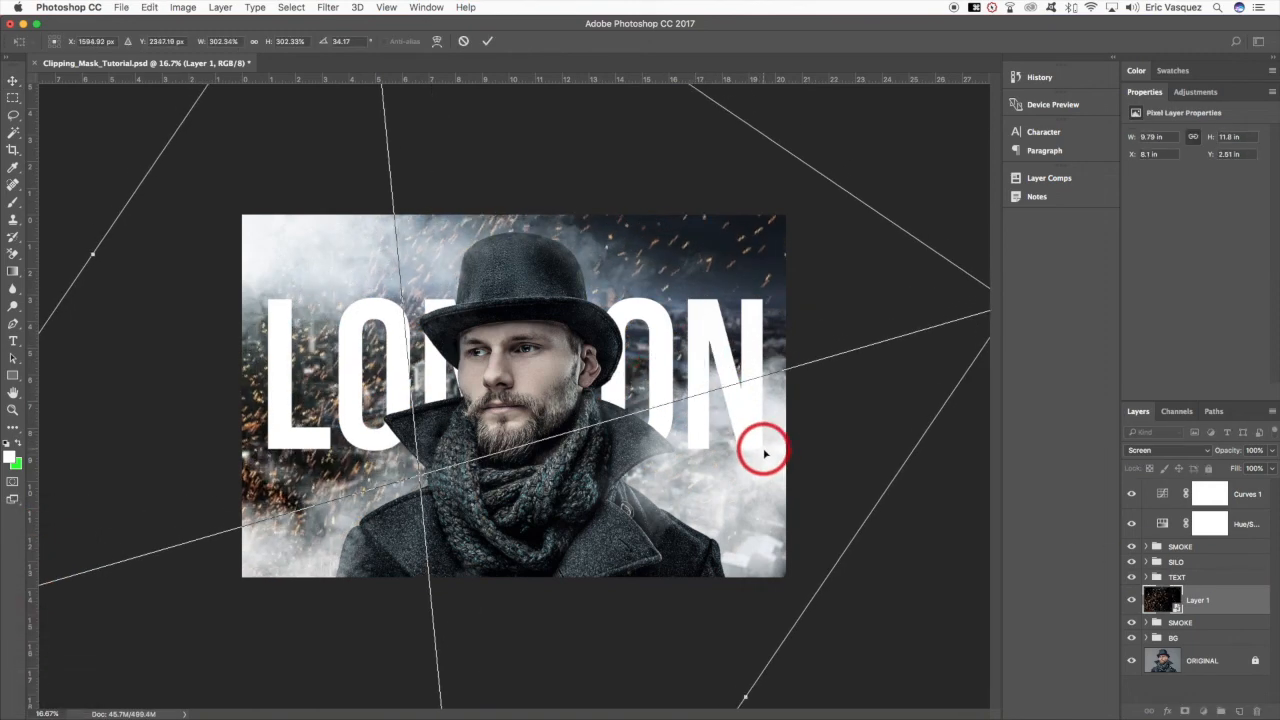
{"action": "key", "text": "Return"}
{"action": "key", "text": "v"}
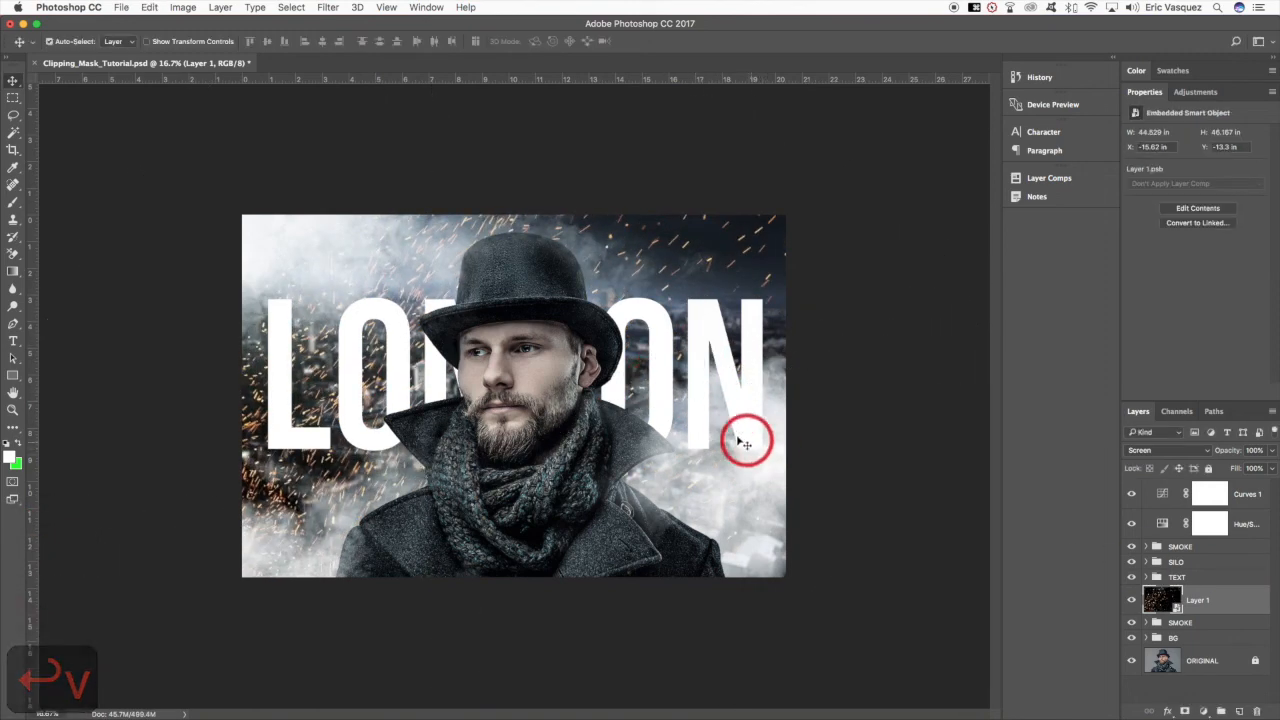
{"action": "key", "text": "super+equal"}
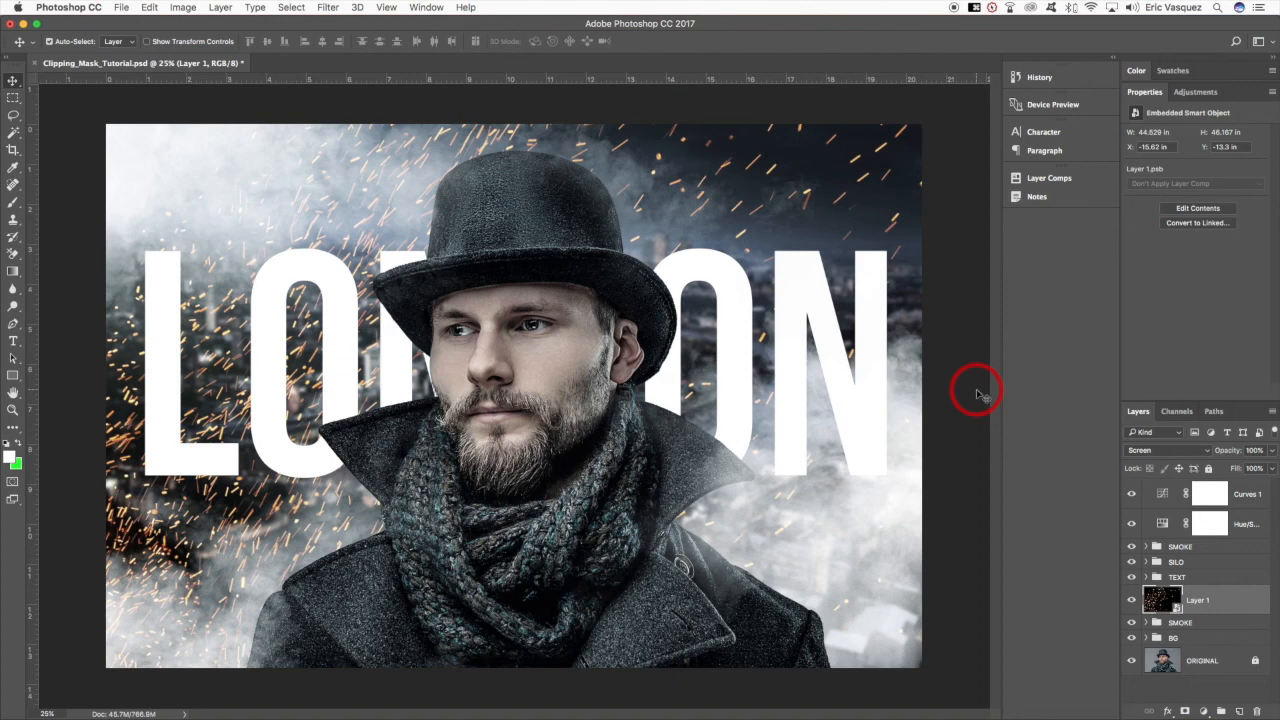
- Rename the sparks layer as SPARKS, copying the name for reuse
{"action": "double_click", "coordinate": [1198, 600]}
{"action": "type", "text": "SPARKS"}
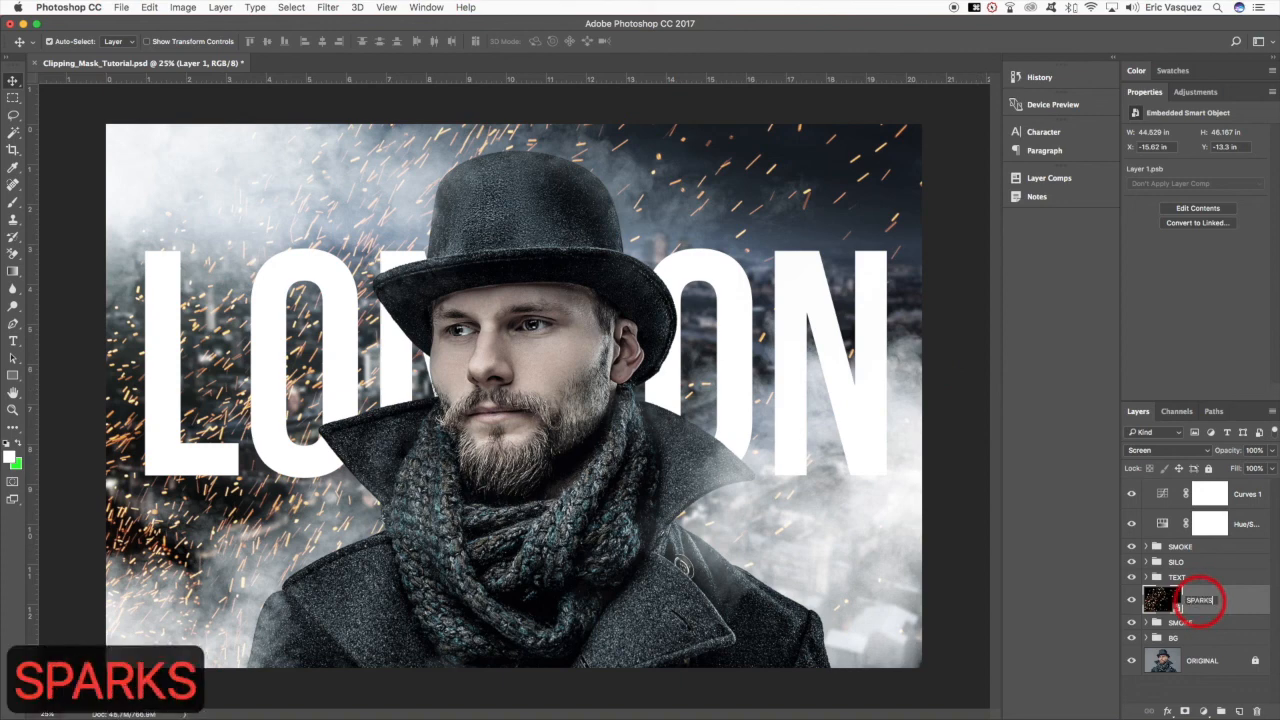
{"action": "key", "text": "super+a"}
{"action": "key", "text": "super+c"}
{"action": "key", "text": "Return"}
- Put the SPARKS layer in a new group, name the group SPARKS, and collapse it
{"action": "key", "text": "super+g"}
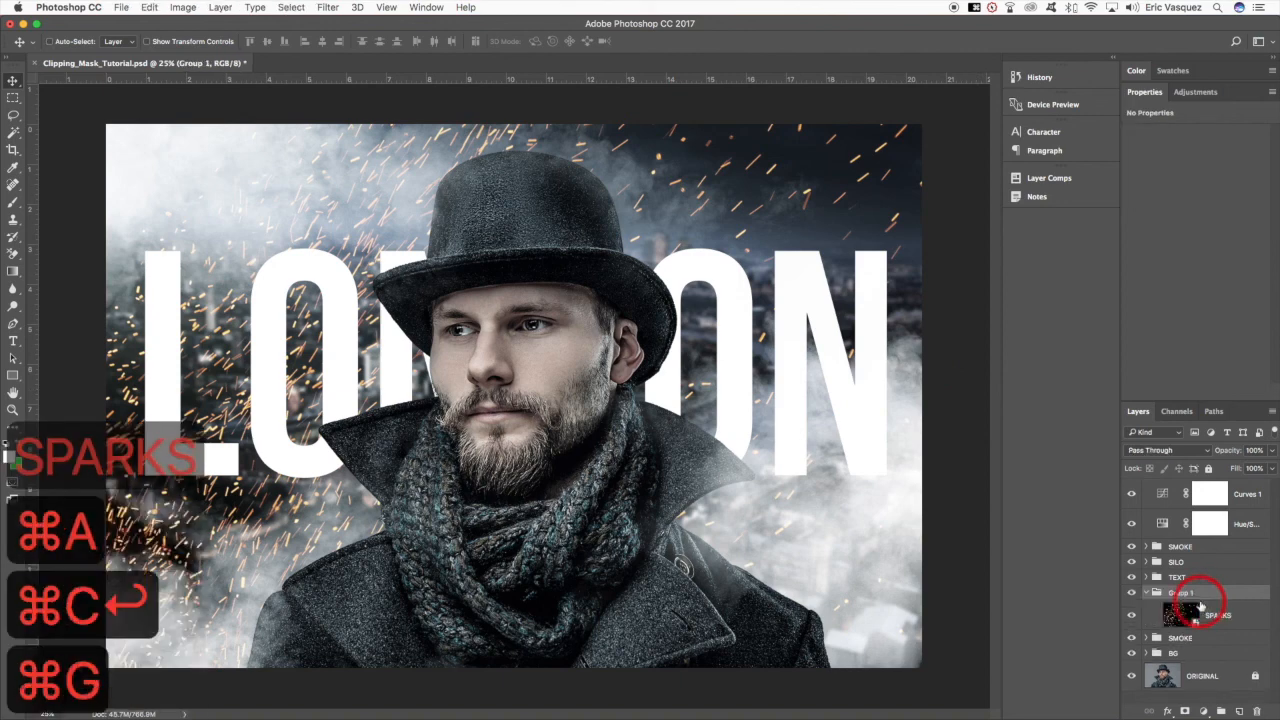
{"action": "double_click", "coordinate": [1181, 593]}
{"action": "key", "text": "super+v"}
{"action": "key", "text": "Return"}
{"action": "left_click", "coordinate": [1144, 594]}
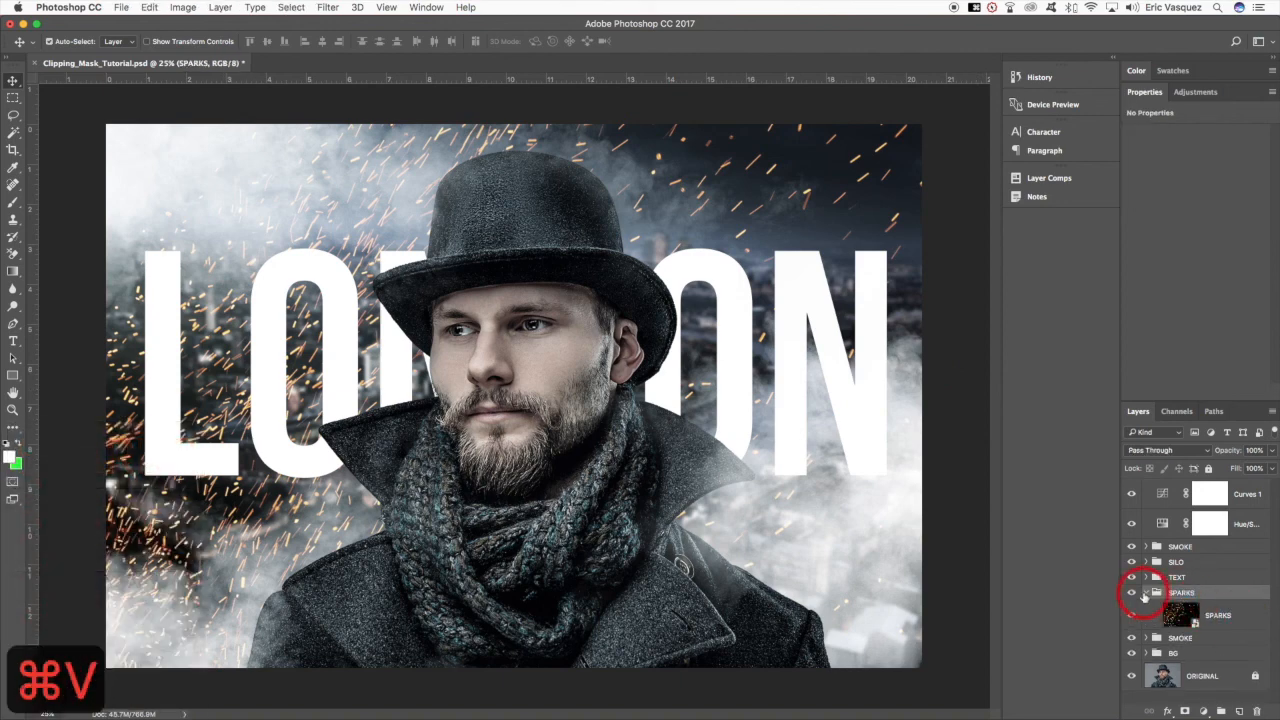
- Select the Curves 1 adjustment and save the document
{"action": "left_click", "coordinate": [1257, 493]}
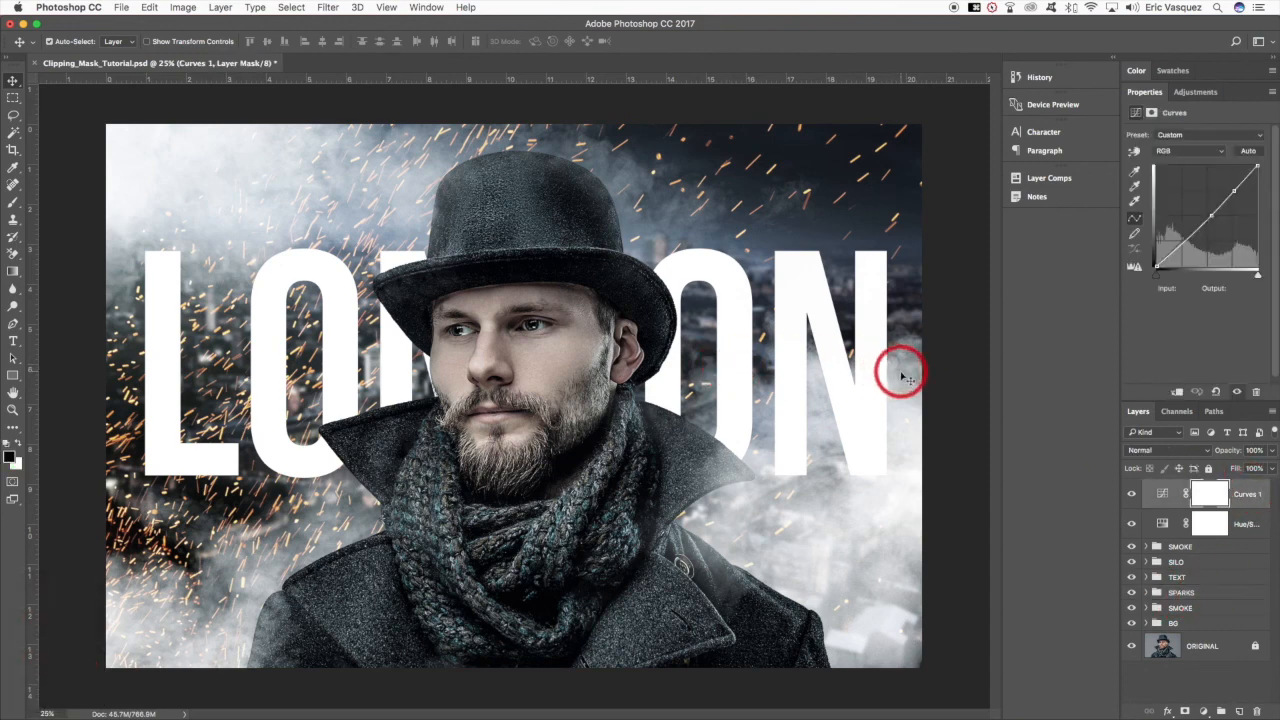
{"action": "key", "text": "super+s"}
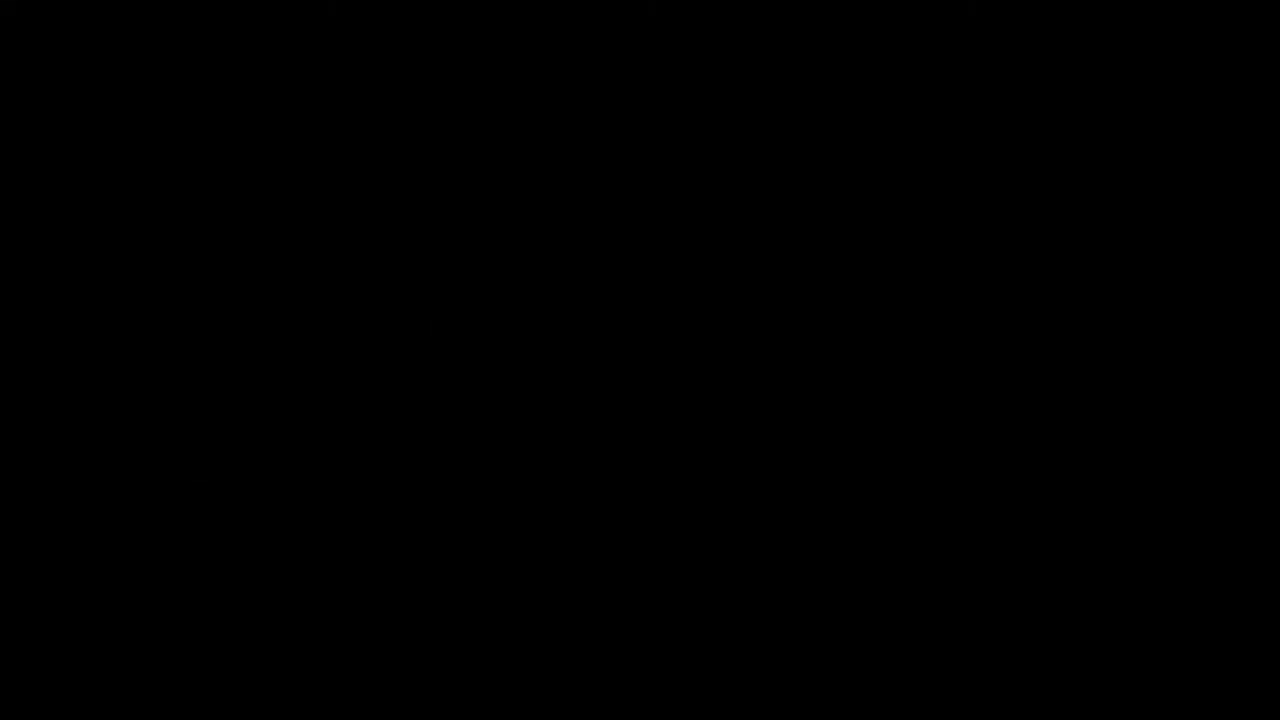